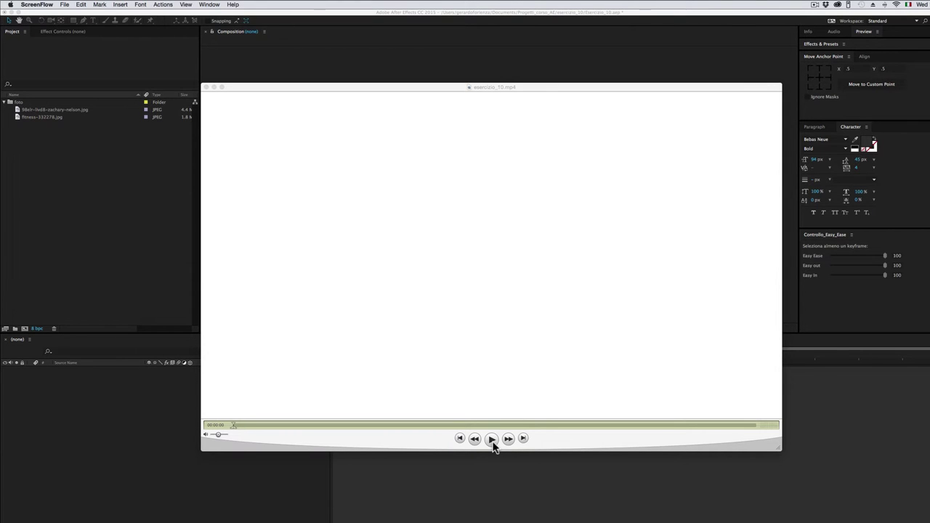
Step: Play esercizio_10.mp4 in QuickTime, scrub through both intro scenes, then return to After Effects
{"action": "left_click", "coordinate": [492, 440]}
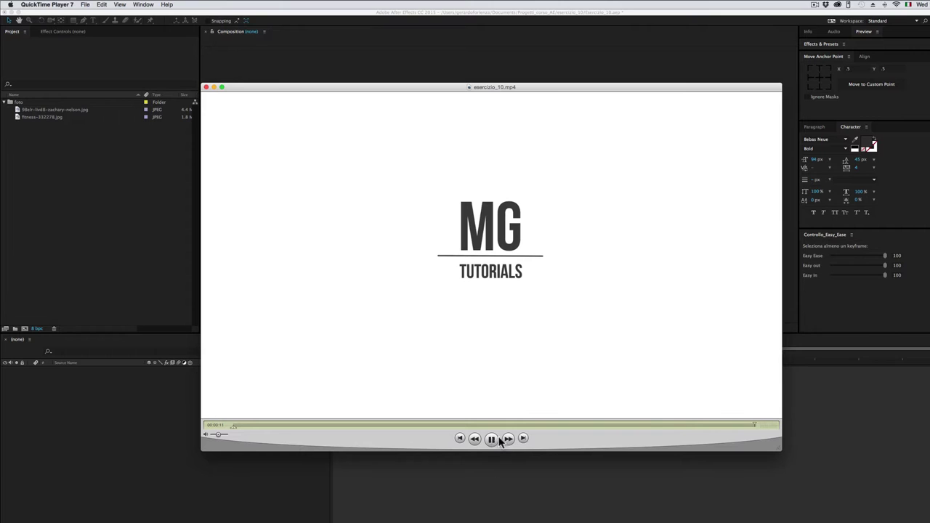
{"action": "left_click_drag", "start_coordinate": [598, 424], "coordinate": [252, 420]}
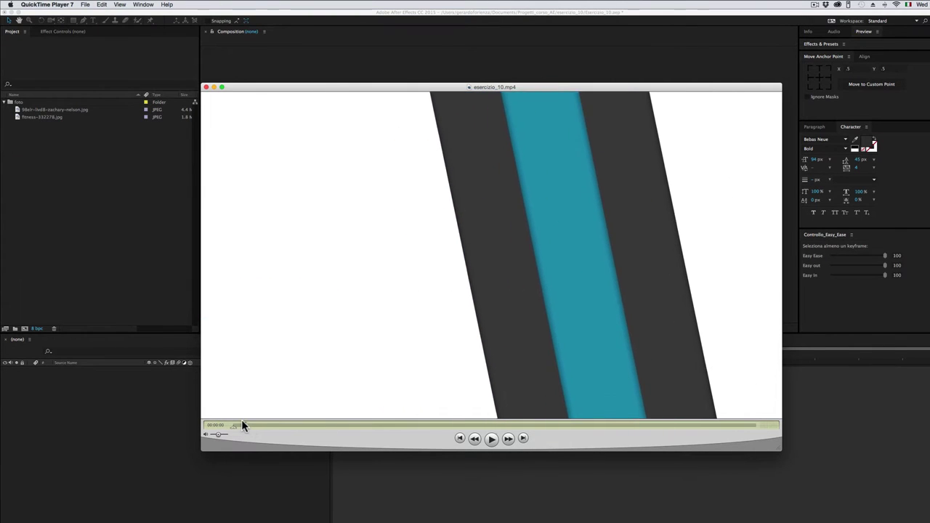
{"action": "left_click_drag", "start_coordinate": [252, 422], "coordinate": [289, 422]}
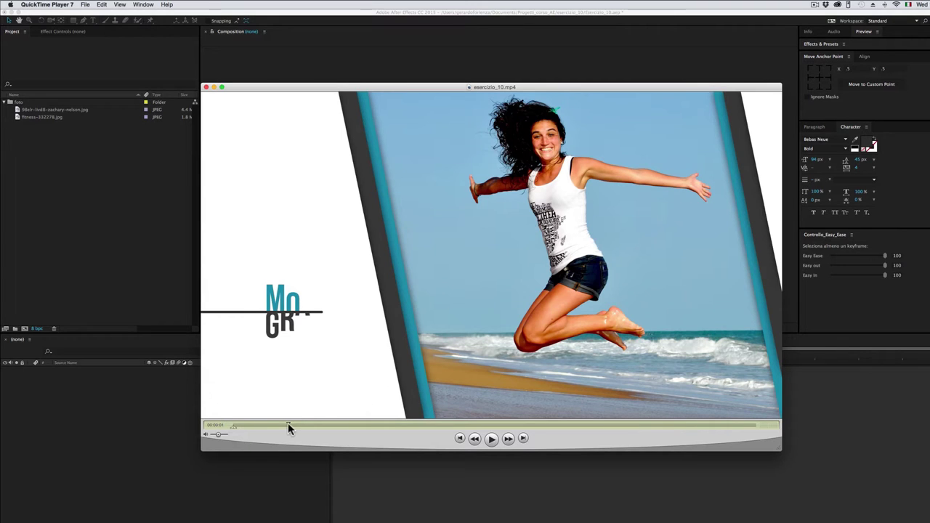
{"action": "left_click_drag", "start_coordinate": [288, 424], "coordinate": [302, 424]}
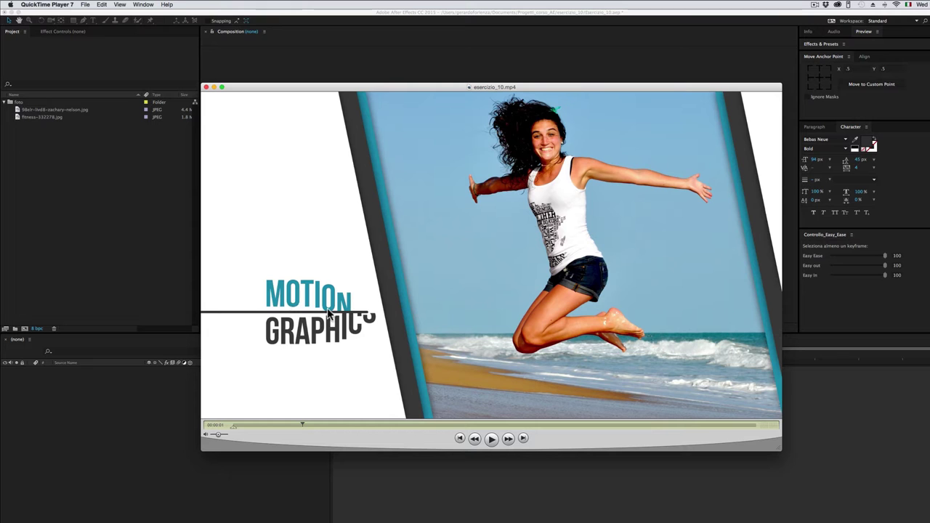
{"action": "left_click_drag", "start_coordinate": [311, 422], "coordinate": [450, 412]}
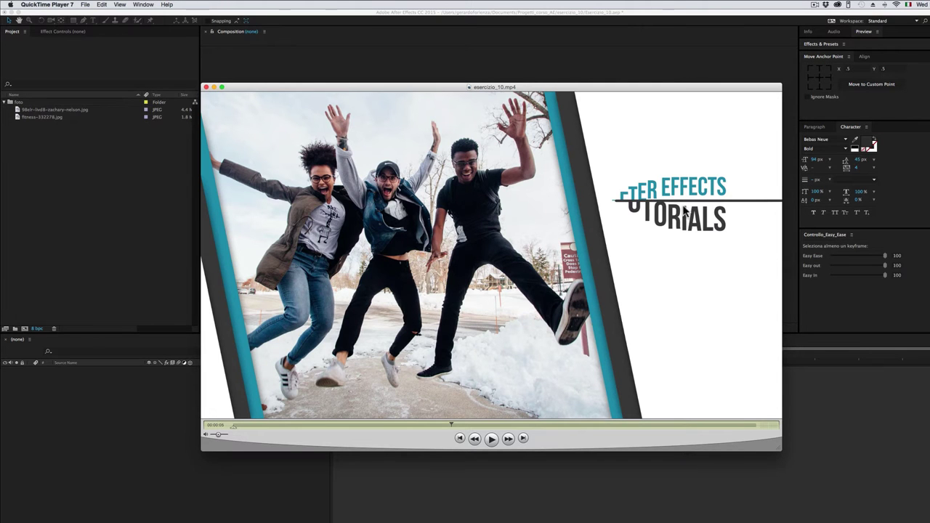
{"action": "mouse_move", "coordinate": [452, 423]}
{"action": "left_mouse_down"}
{"action": "mouse_move", "coordinate": [608, 429]}
{"action": "mouse_move", "coordinate": [303, 429]}
{"action": "mouse_move", "coordinate": [314, 428]}
{"action": "left_mouse_up"}
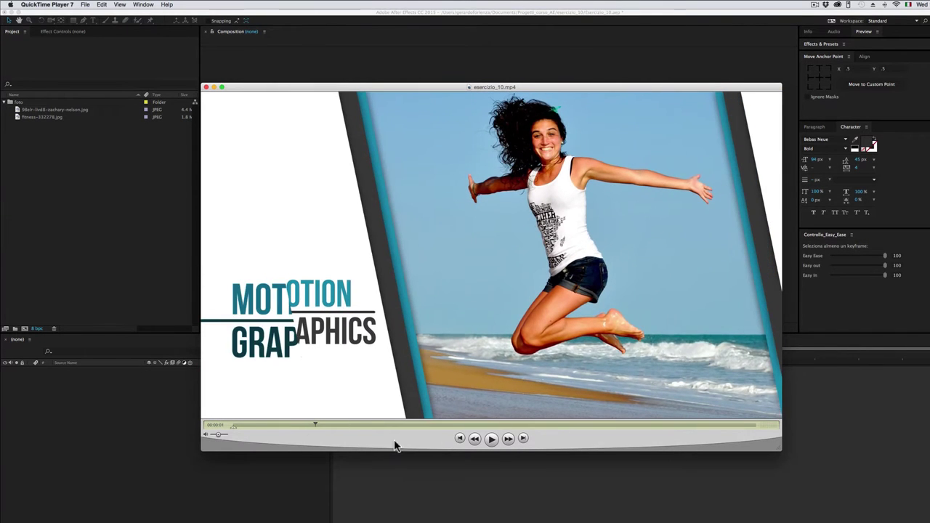
{"action": "left_click", "coordinate": [388, 479]}
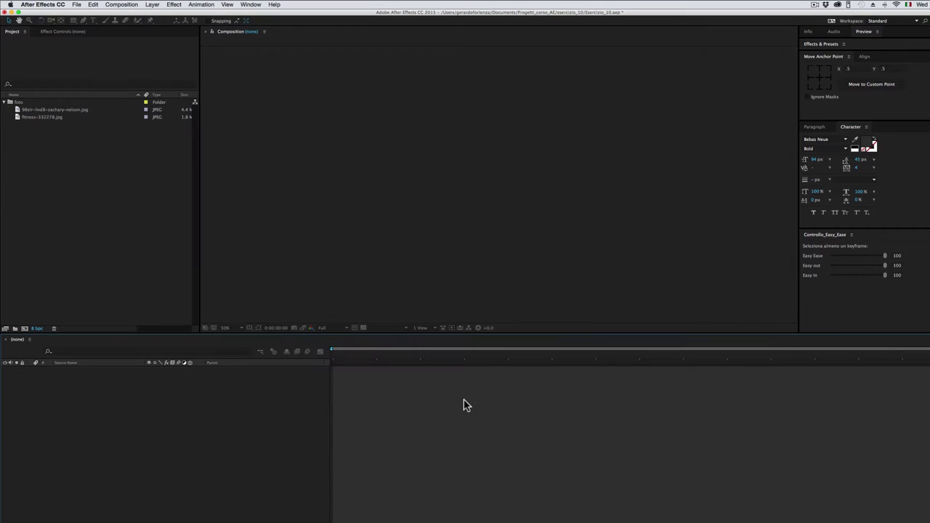
Step: Create composition scena_01 using the HDTV 1080 25 preset with a 5-second duration
{"action": "left_click", "coordinate": [121, 4]}
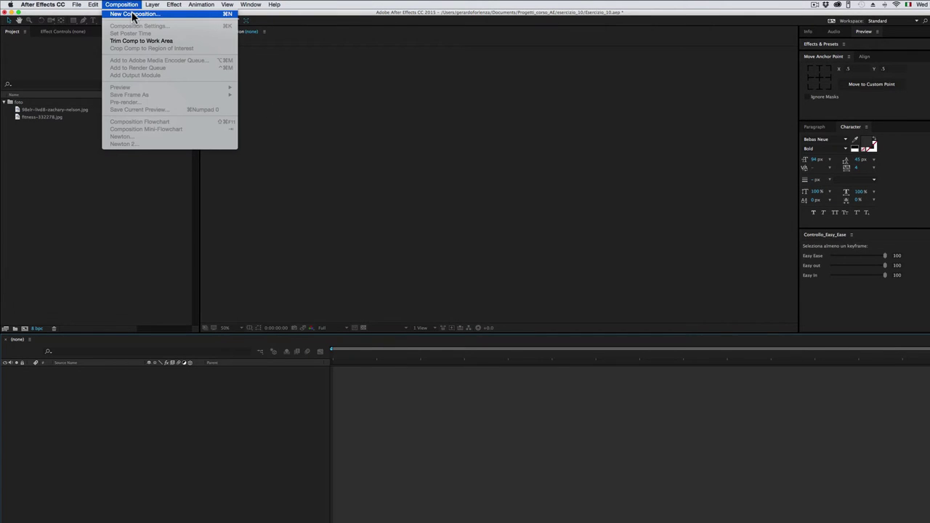
{"action": "left_click", "coordinate": [133, 14]}
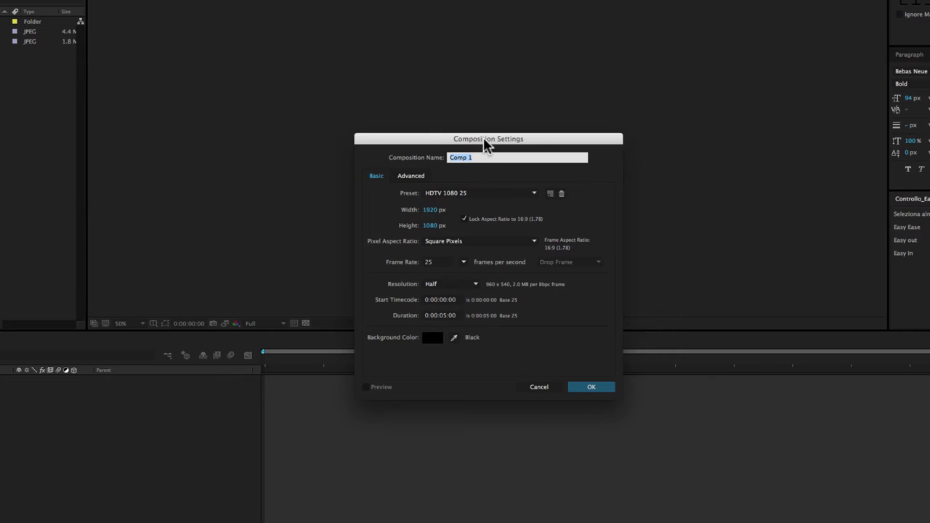
{"action": "left_click_drag", "start_coordinate": [485, 143], "coordinate": [469, 132]}
{"action": "type", "text": "scena_01"}
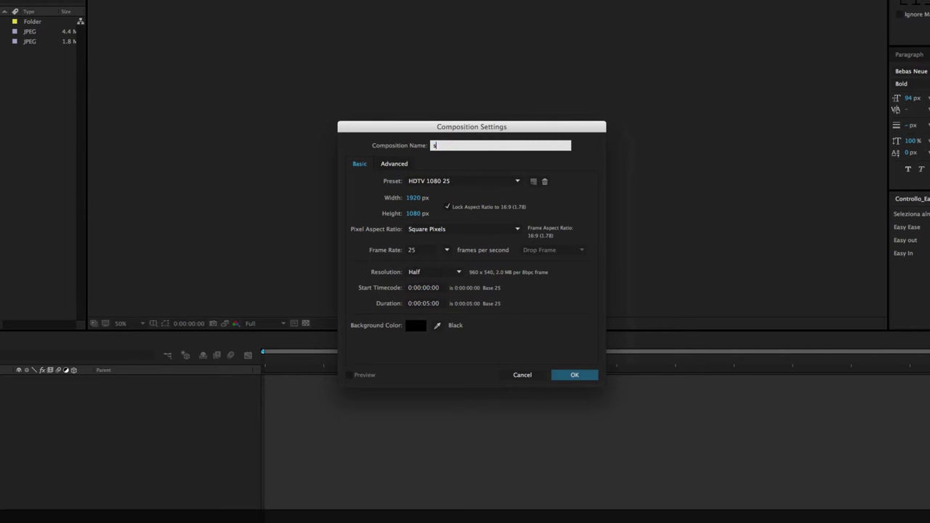
{"action": "left_click", "coordinate": [467, 182]}
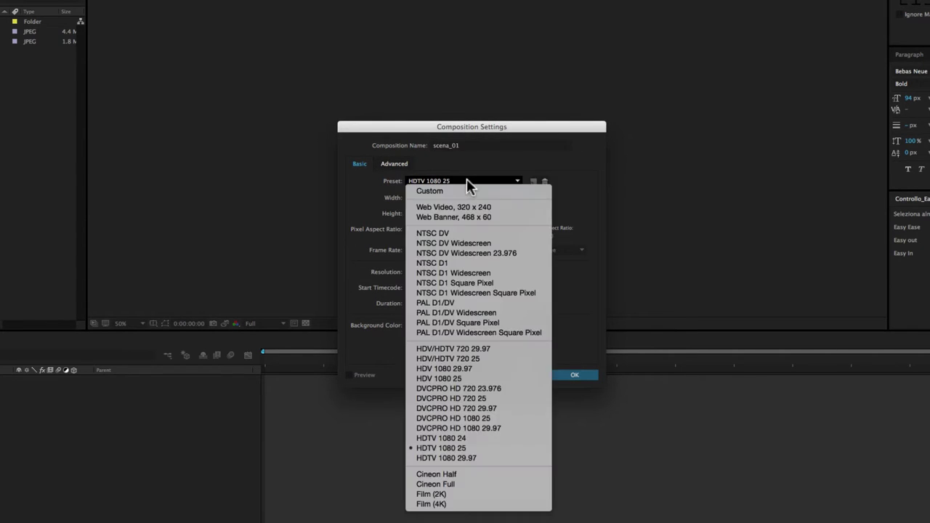
{"action": "left_click", "coordinate": [464, 448]}
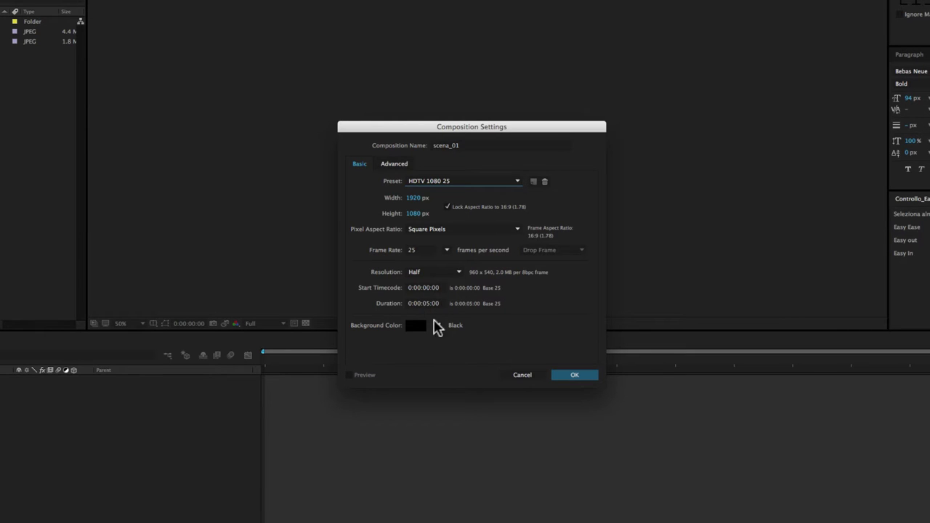
{"action": "left_click", "coordinate": [574, 378]}
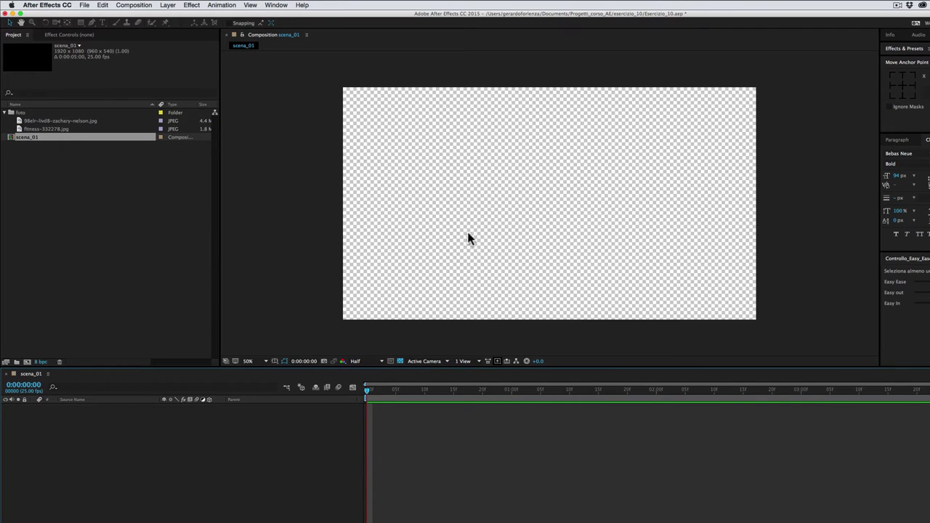
Step: Create a full-frame white rectangle shape layer, Shape Layer 1, with the Rectangle Tool
{"action": "left_click_drag", "start_coordinate": [81, 23], "coordinate": [99, 27]}
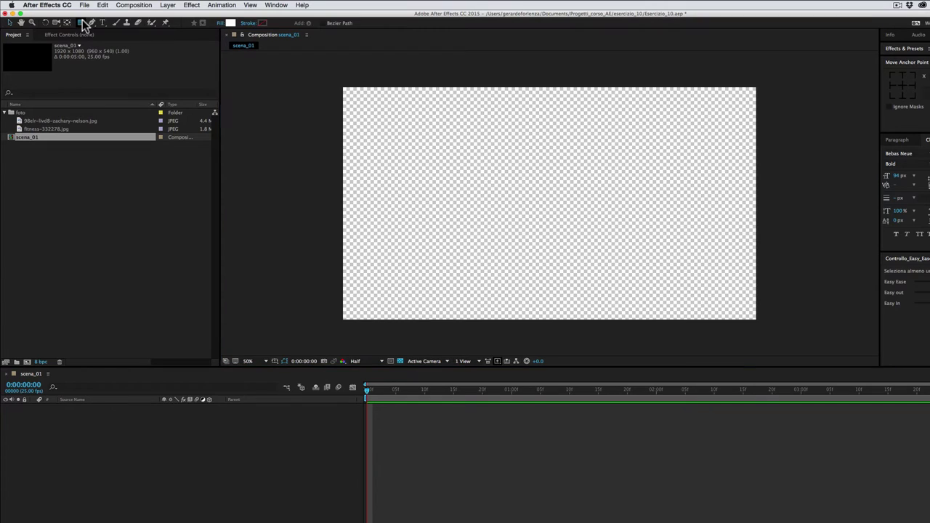
{"action": "left_click", "coordinate": [100, 24]}
{"action": "double_click", "coordinate": [82, 24]}
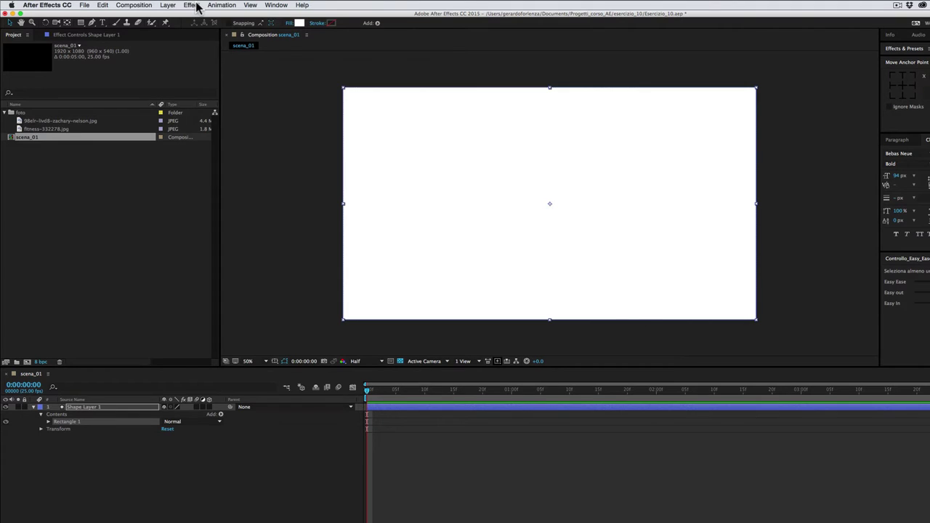
Step: Apply CC Jaws to Shape Layer 1: Completion 46%, Height 0%, Direction 77°, Center near 1246,530
{"action": "left_click", "coordinate": [192, 5]}
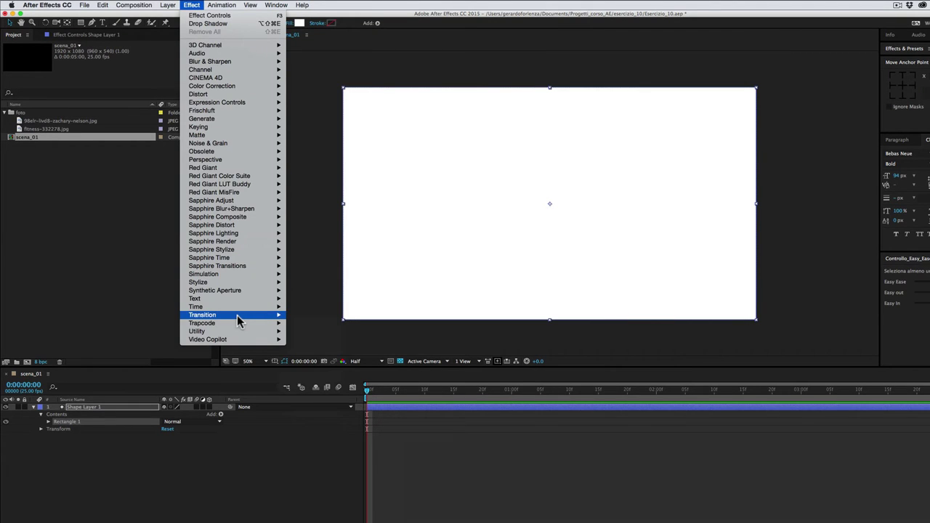
{"action": "mouse_move", "coordinate": [240, 322]}
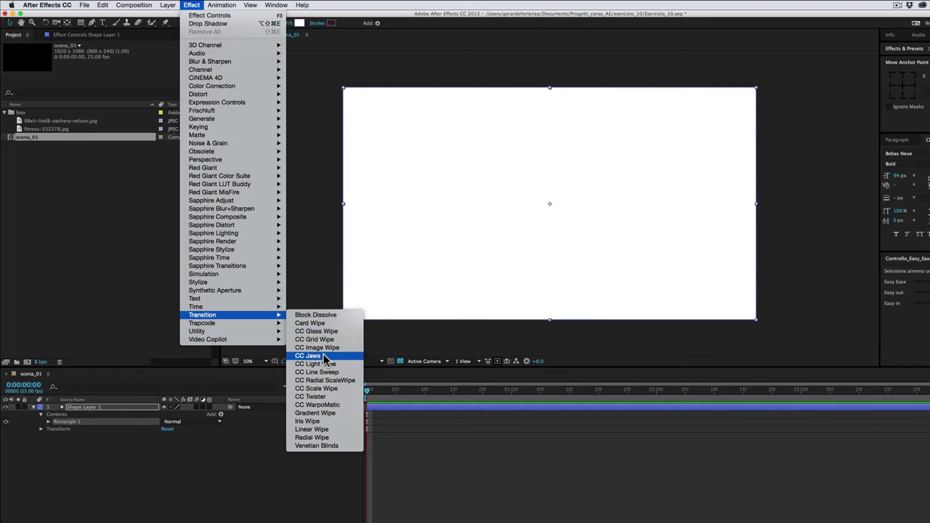
{"action": "left_click", "coordinate": [325, 357]}
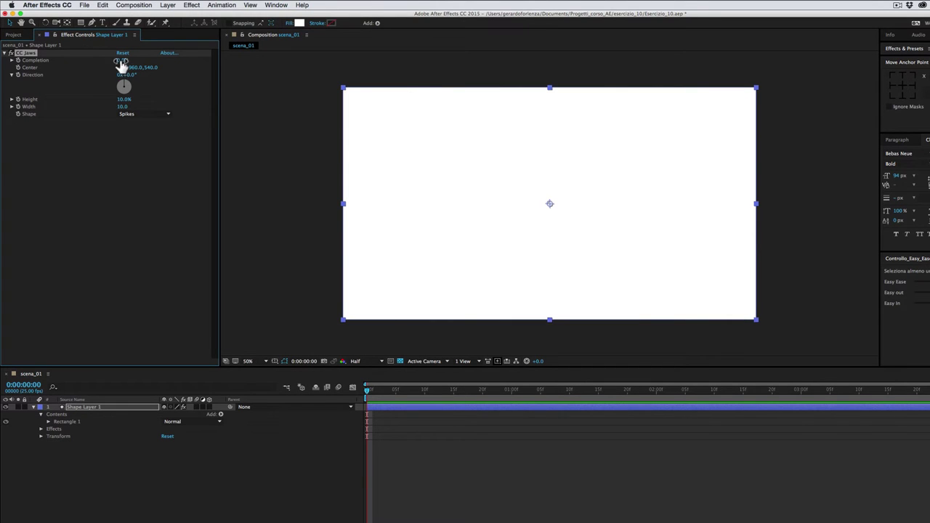
{"action": "left_click_drag", "start_coordinate": [121, 64], "coordinate": [131, 61]}
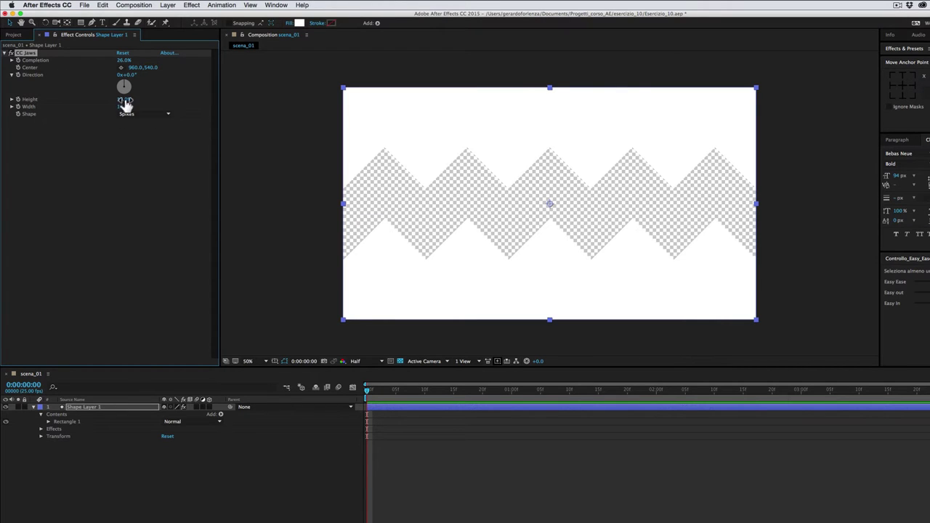
{"action": "left_click_drag", "start_coordinate": [124, 99], "coordinate": [111, 99]}
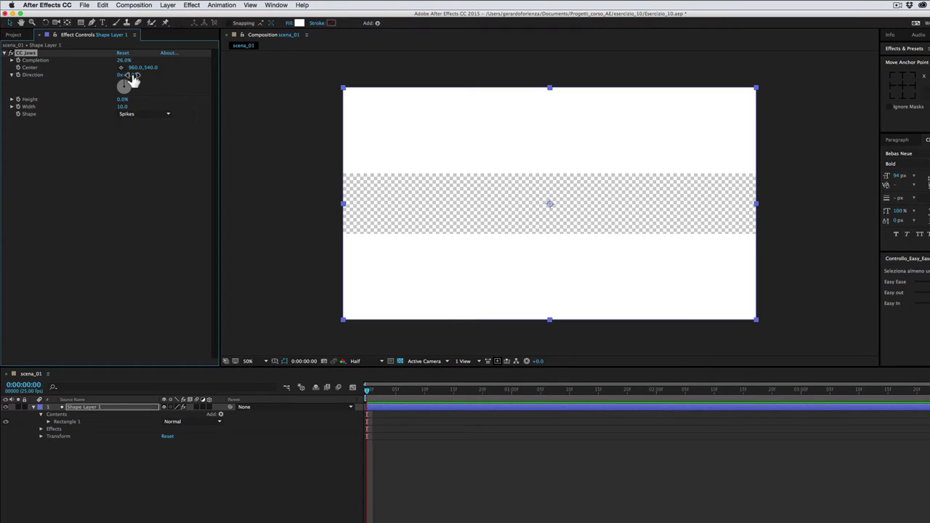
{"action": "left_click_drag", "start_coordinate": [134, 77], "coordinate": [162, 73]}
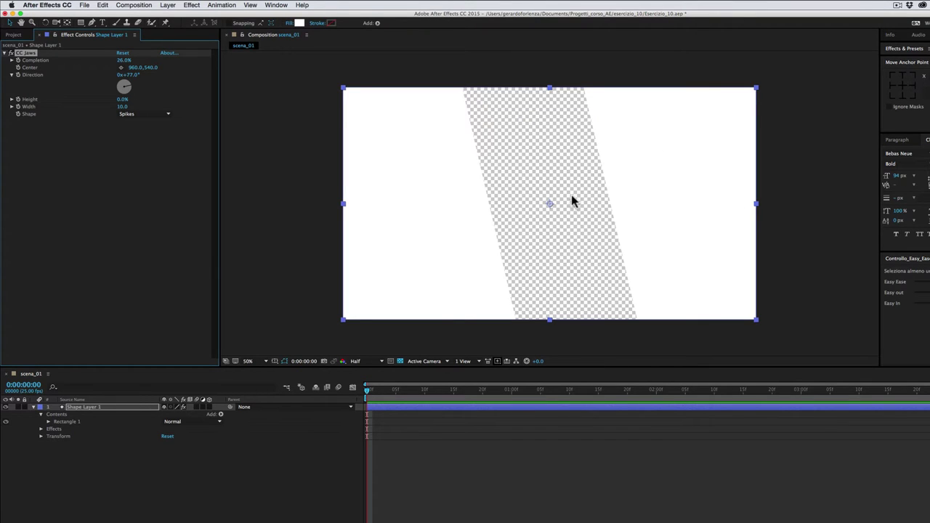
{"action": "left_click_drag", "start_coordinate": [548, 206], "coordinate": [632, 202]}
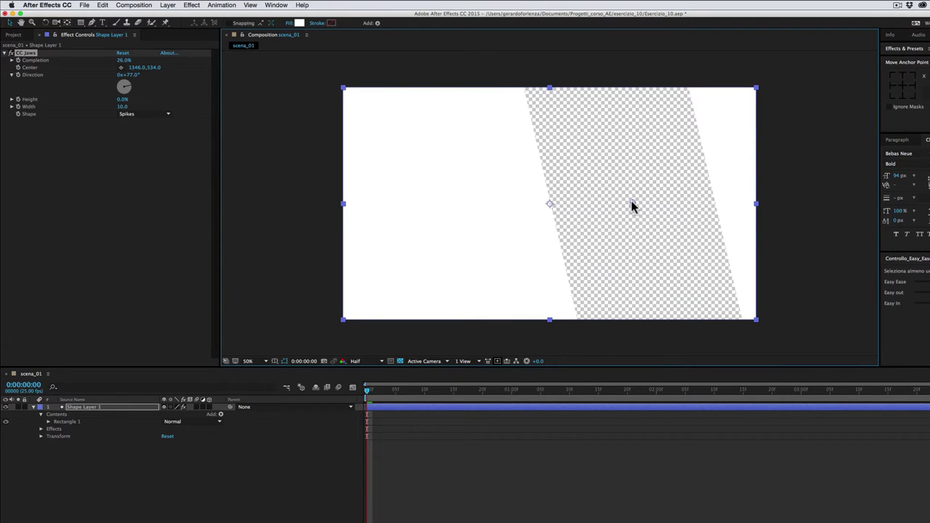
{"action": "left_click", "coordinate": [125, 59]}
{"action": "left_click_drag", "start_coordinate": [124, 59], "coordinate": [135, 59]}
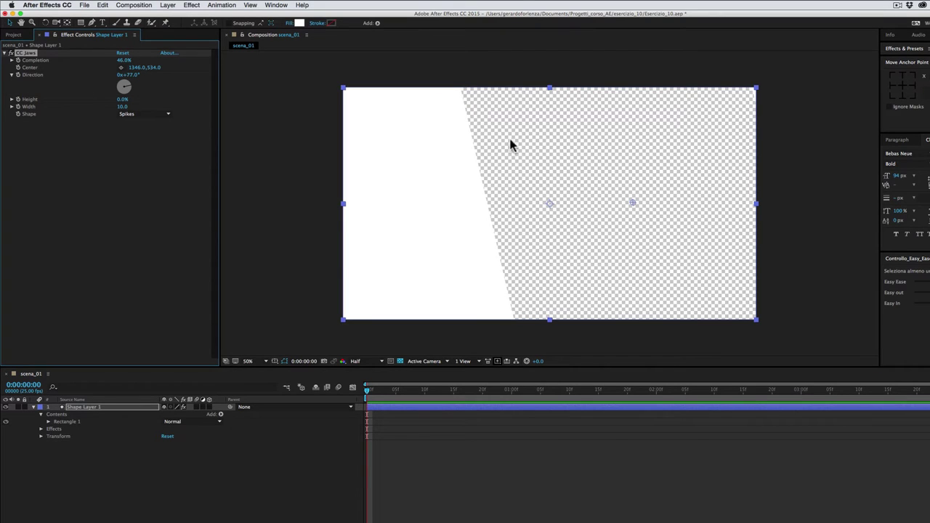
{"action": "left_click_drag", "start_coordinate": [633, 202], "coordinate": [611, 203]}
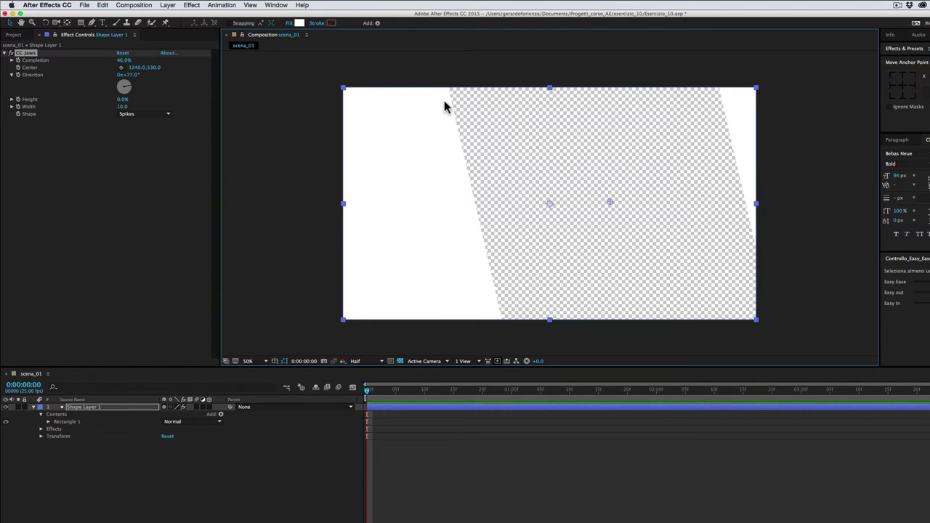
Step: Add a Drop Shadow to Shape Layer 1 with Distance 0 and Softness 54
{"action": "left_click", "coordinate": [193, 5]}
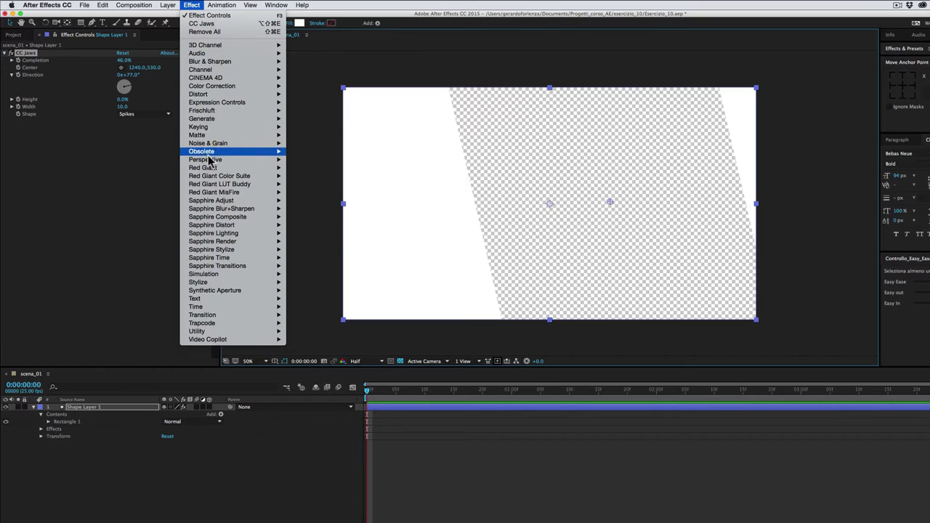
{"action": "mouse_move", "coordinate": [209, 161]}
{"action": "left_click", "coordinate": [313, 225]}
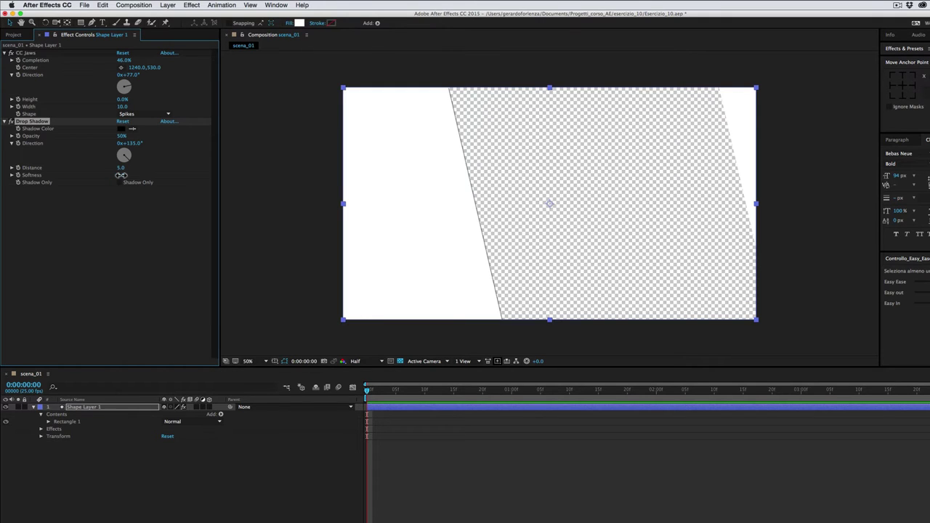
{"action": "mouse_move", "coordinate": [127, 176]}
{"action": "left_mouse_down"}
{"action": "mouse_move", "coordinate": [147, 176]}
{"action": "mouse_move", "coordinate": [107, 168]}
{"action": "left_mouse_up"}
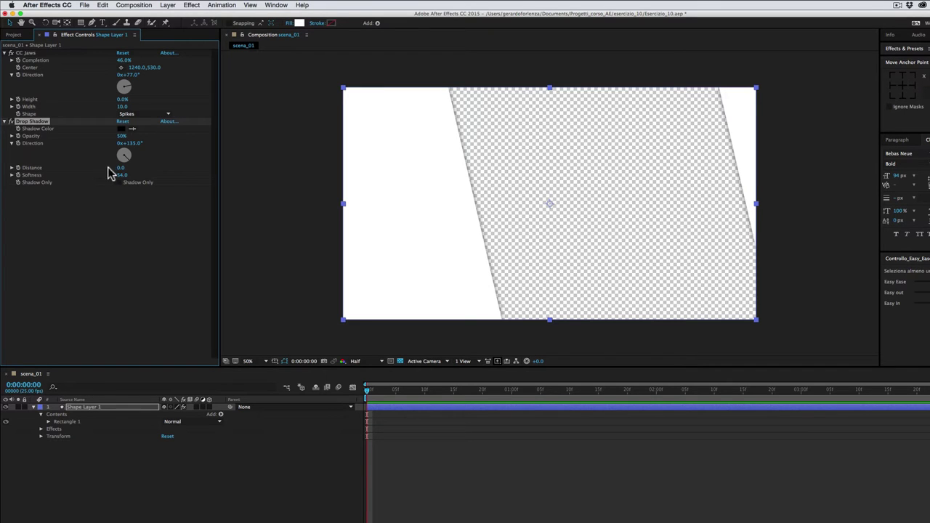
{"action": "left_click", "coordinate": [91, 408]}
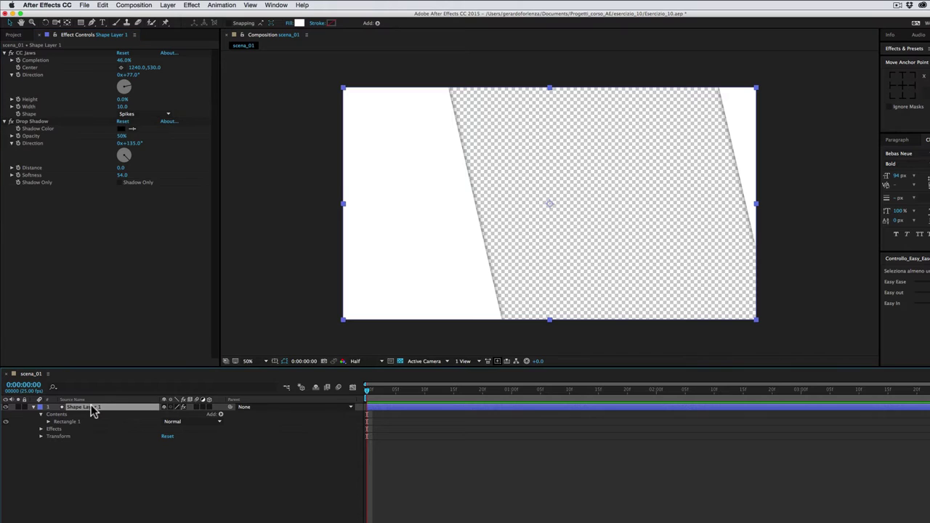
Step: Rename Shape Layer 1 to 'tendina bianca' and show its effects in the timeline with E
{"action": "key", "text": "Return"}
{"action": "type", "text": "tendina bia"}
{"action": "key", "text": "Return"}
{"action": "key", "text": "e"}
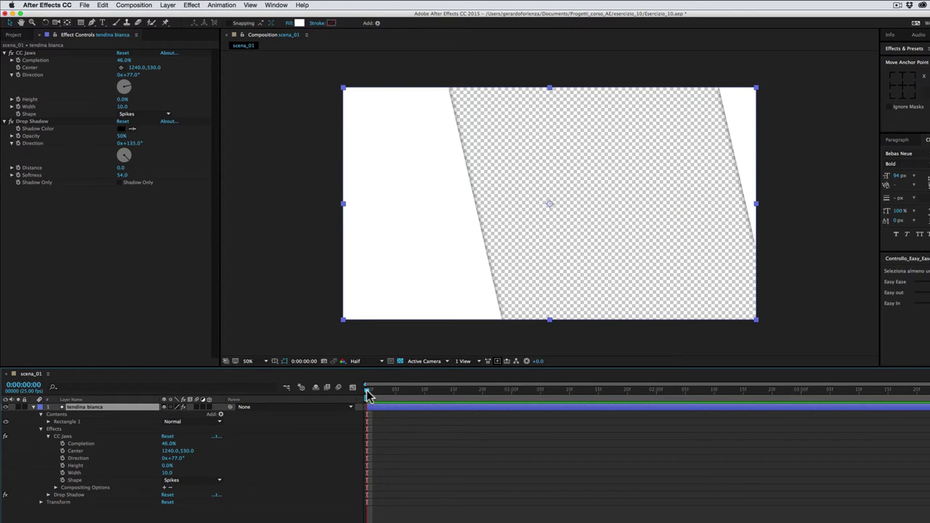
Step: Keyframe tendina bianca's CC Jaws Completion from 0% early on to 50% at 0:00:01:10
{"action": "left_click_drag", "start_coordinate": [366, 390], "coordinate": [426, 393]}
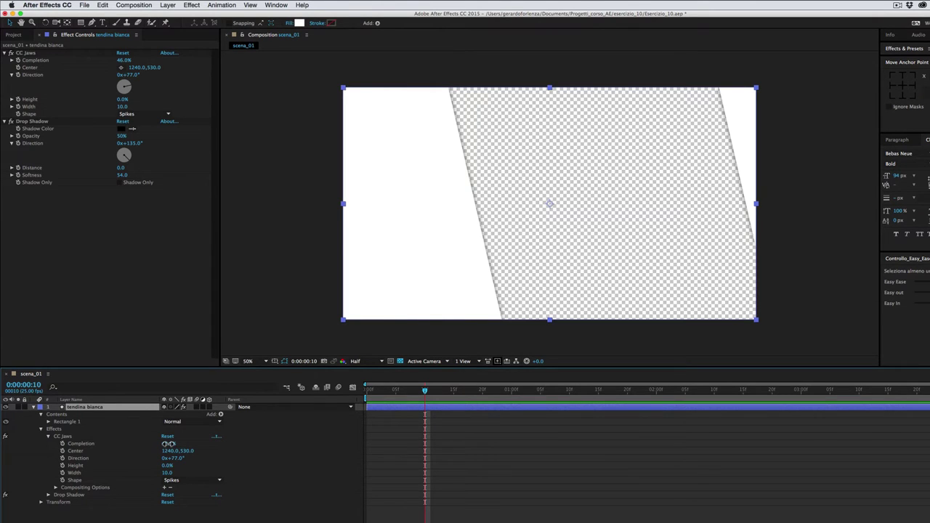
{"action": "left_click_drag", "start_coordinate": [167, 443], "coordinate": [142, 443]}
{"action": "left_click", "coordinate": [73, 444]}
{"action": "left_click", "coordinate": [63, 444]}
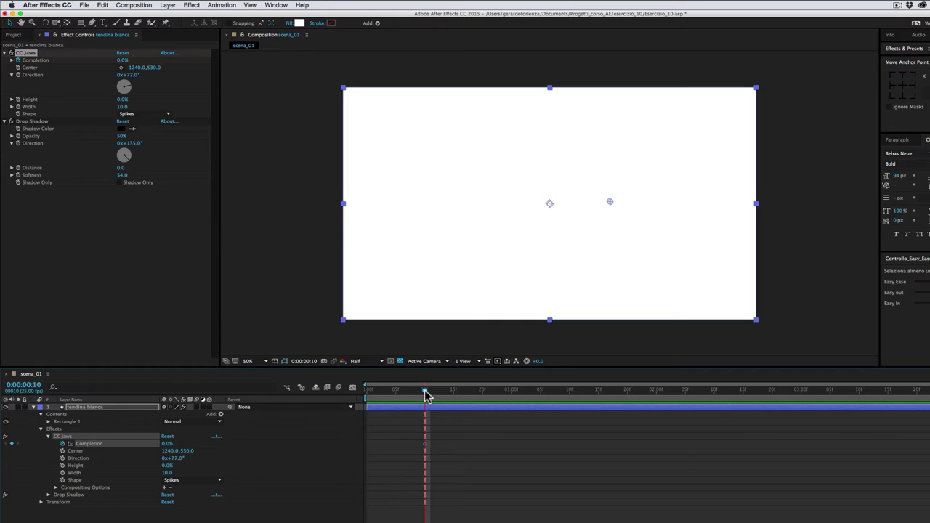
{"action": "left_click_drag", "start_coordinate": [425, 391], "coordinate": [569, 403]}
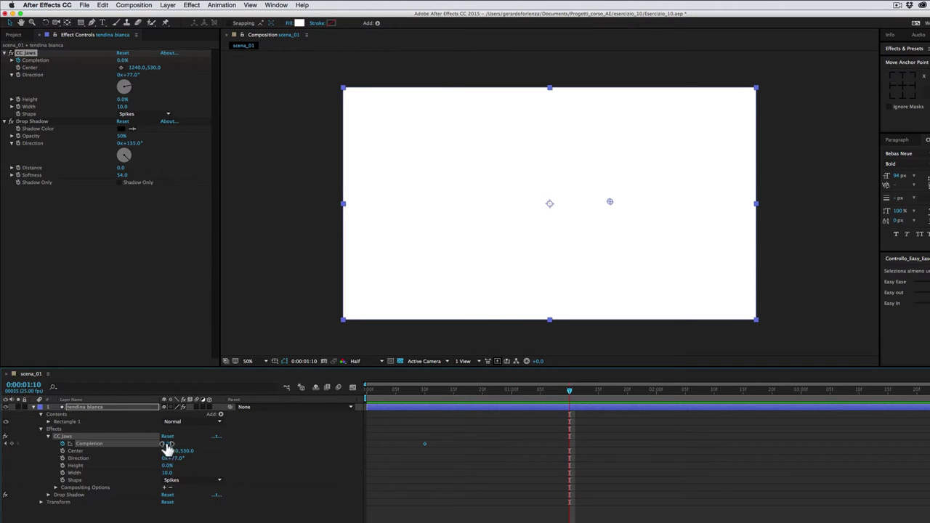
{"action": "left_click_drag", "start_coordinate": [167, 443], "coordinate": [185, 441]}
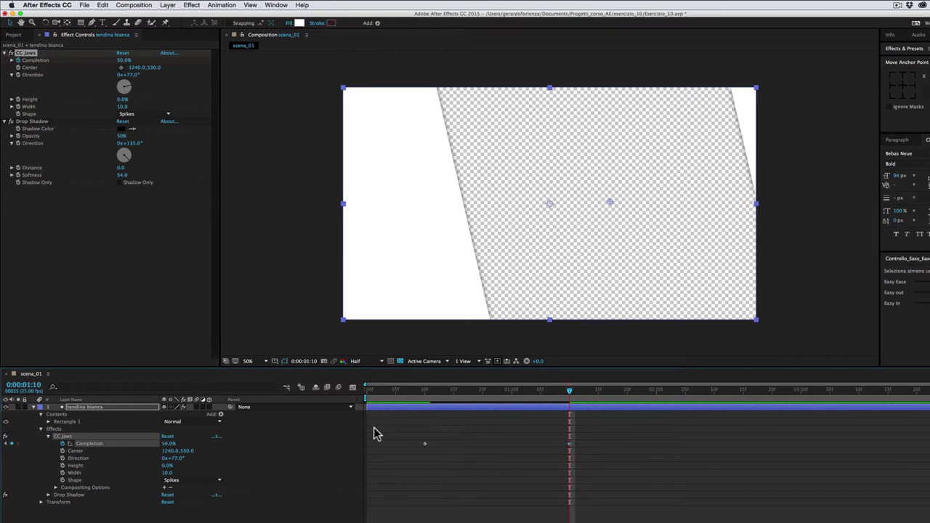
{"action": "mouse_move", "coordinate": [575, 429]}
{"action": "left_mouse_down"}
{"action": "mouse_move", "coordinate": [572, 452]}
{"action": "mouse_move", "coordinate": [545, 458]}
{"action": "left_mouse_up"}
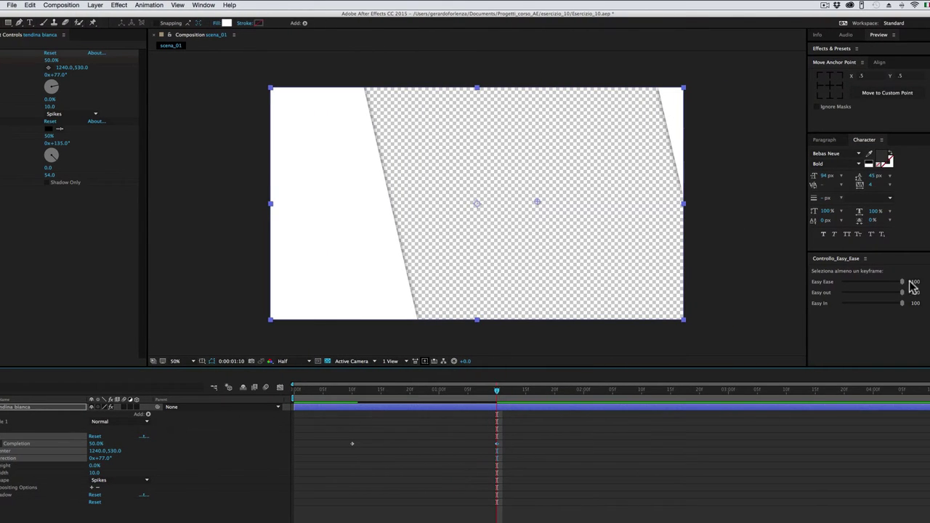
Step: Apply a strong easy ease to the Completion keyframes, end the work area at 0:00:01:19, and preview
{"action": "left_click_drag", "start_coordinate": [901, 282], "coordinate": [887, 285]}
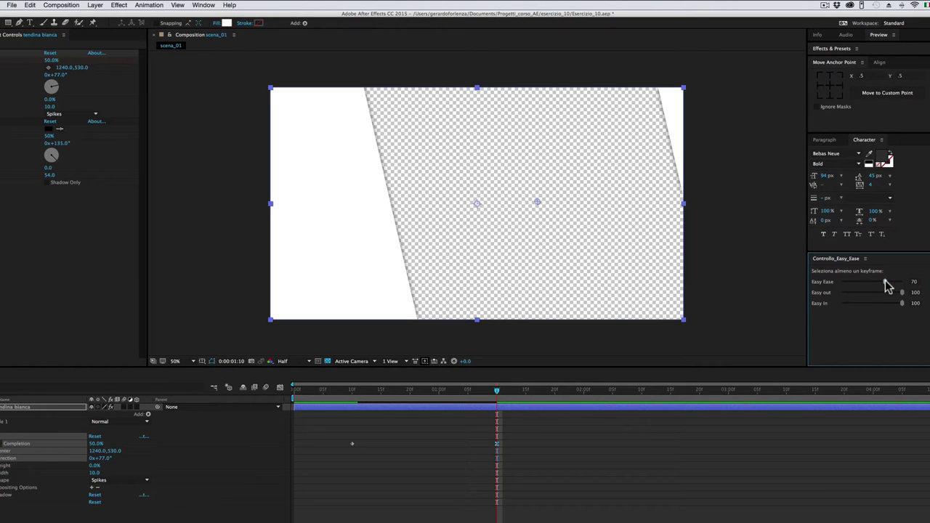
{"action": "left_click", "coordinate": [569, 369]}
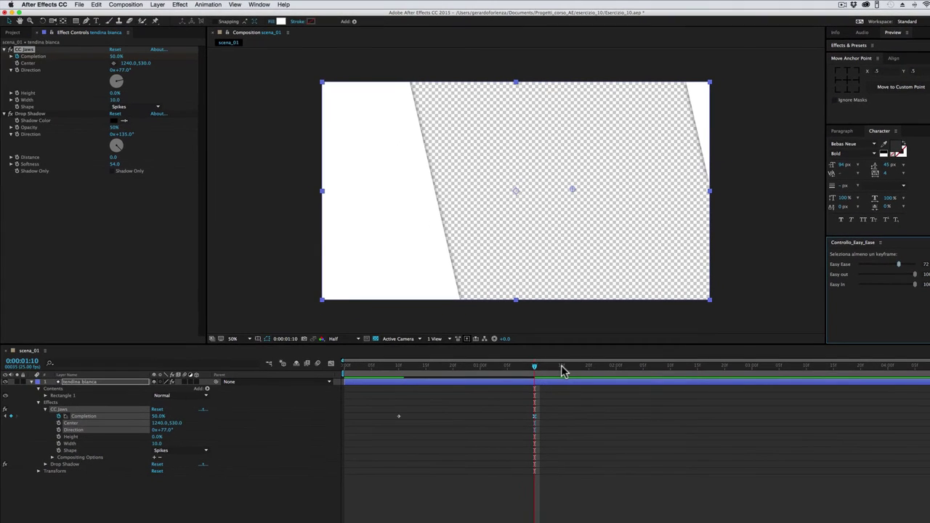
{"action": "left_click_drag", "start_coordinate": [569, 369], "coordinate": [584, 370]}
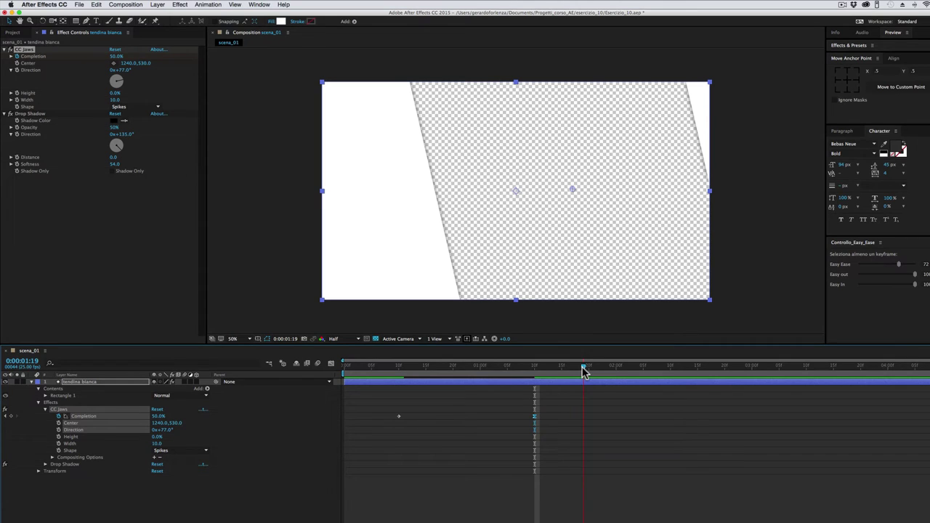
{"action": "key", "text": "n"}
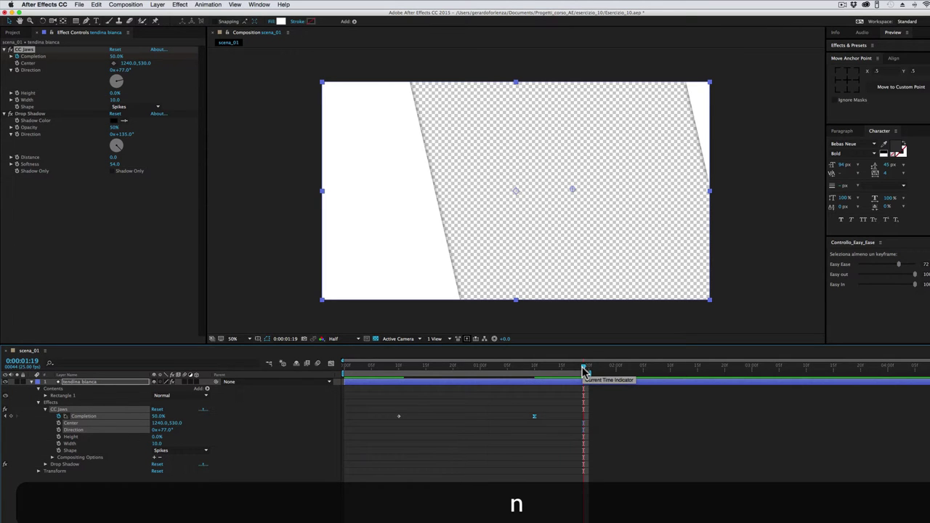
{"action": "key", "text": "space"}
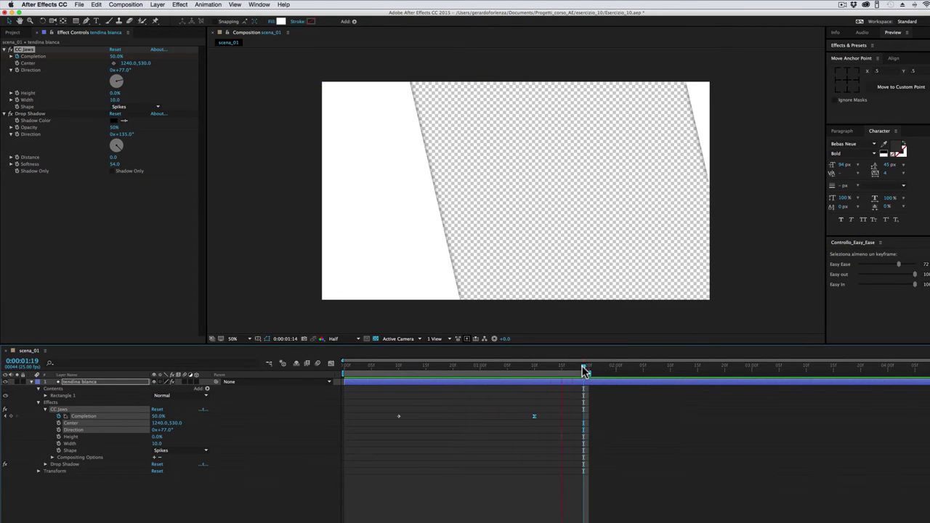
{"action": "key", "text": "space"}
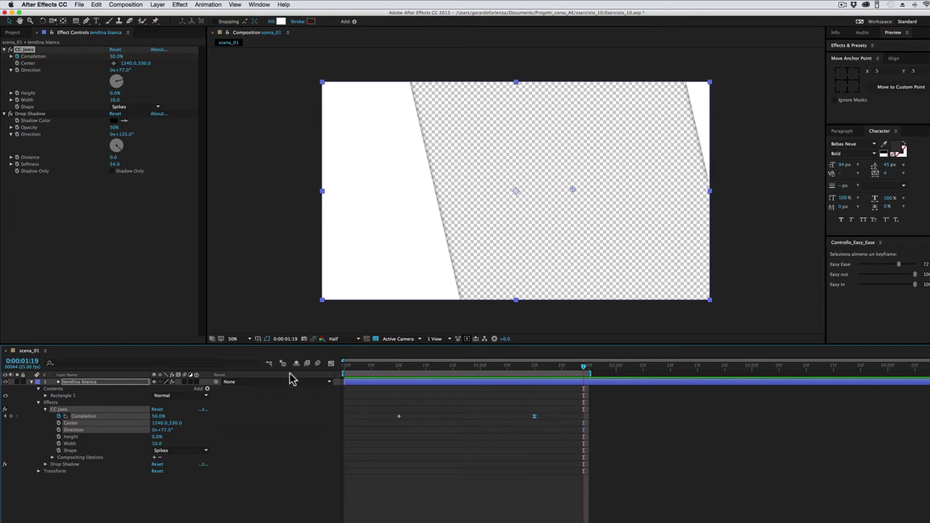
Step: Collapse the tendina bianca layer and duplicate it as tendina bianca 2 with Cmd+D
{"action": "left_click", "coordinate": [114, 385]}
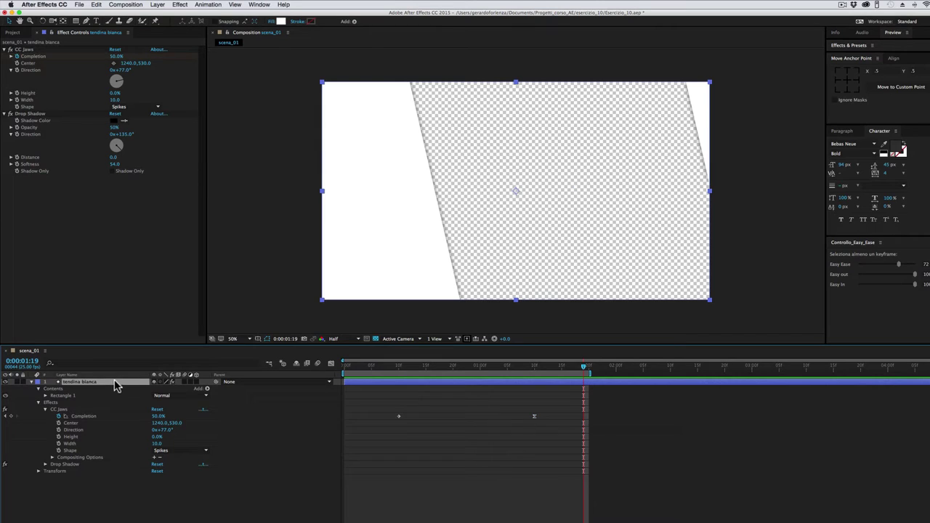
{"action": "left_click", "coordinate": [32, 382]}
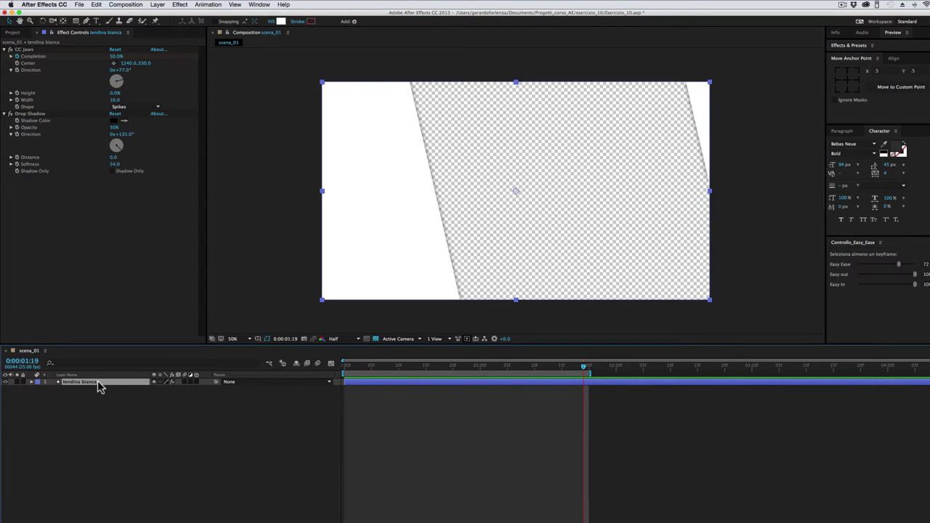
{"action": "key", "text": "super"}
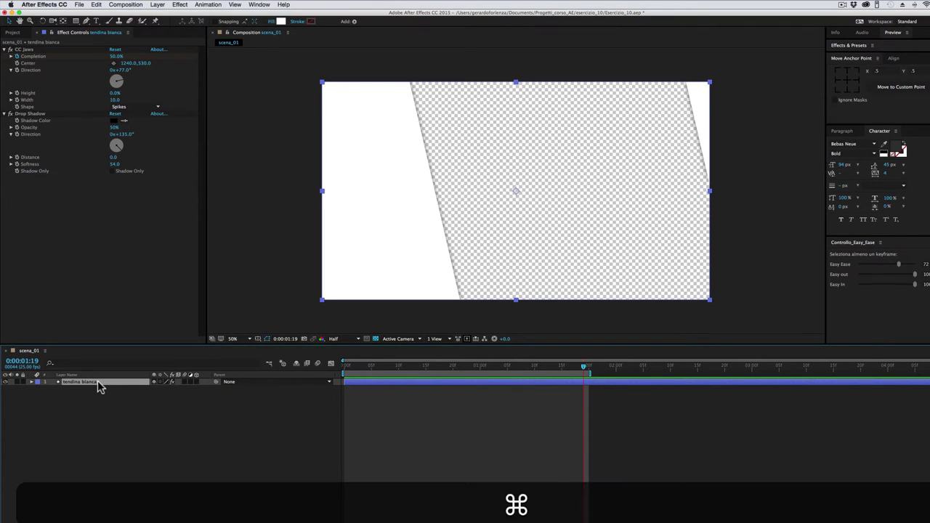
{"action": "key", "text": "super+d"}
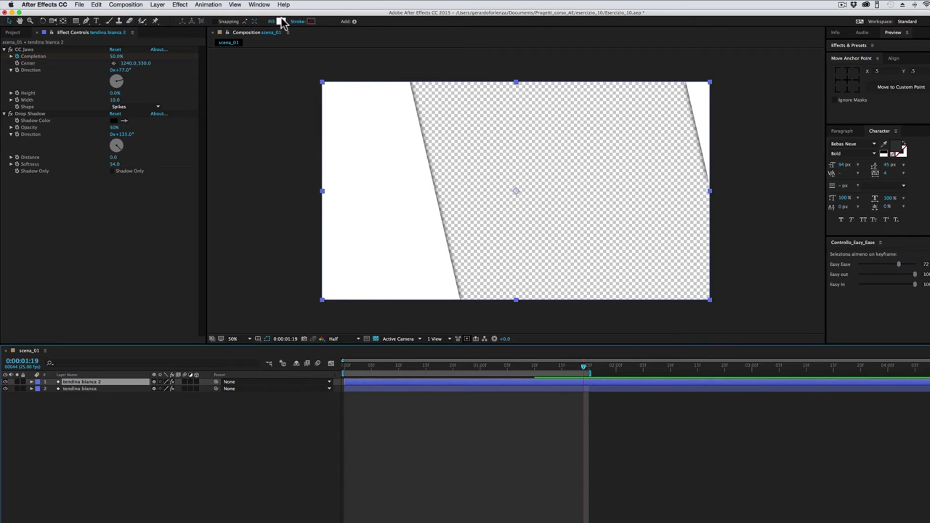
Step: Change tendina bianca 2's fill colour to dark grey 323232 (RGB 50, 50, 50)
{"action": "left_click", "coordinate": [282, 25]}
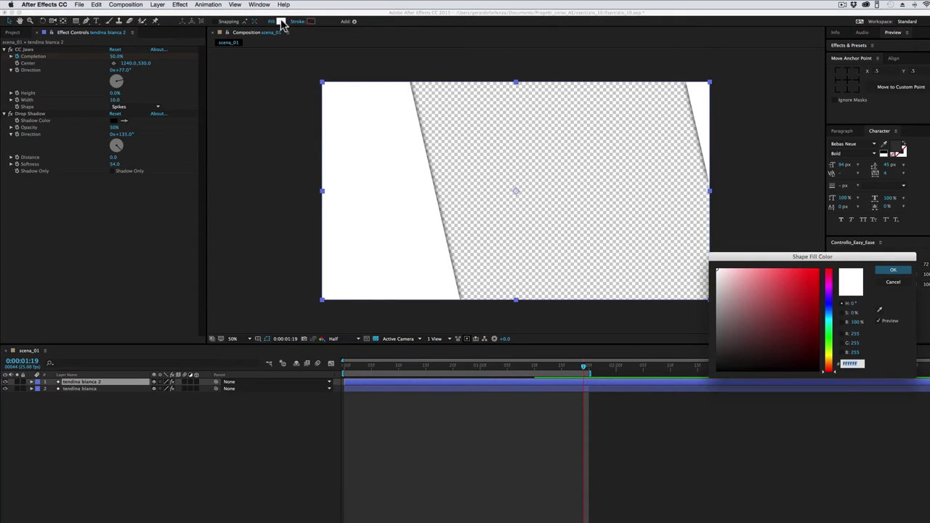
{"action": "left_click_drag", "start_coordinate": [760, 262], "coordinate": [697, 227]}
{"action": "mouse_move", "coordinate": [673, 283]}
{"action": "left_mouse_down"}
{"action": "mouse_move", "coordinate": [648, 332]}
{"action": "mouse_move", "coordinate": [646, 317]}
{"action": "left_mouse_up"}
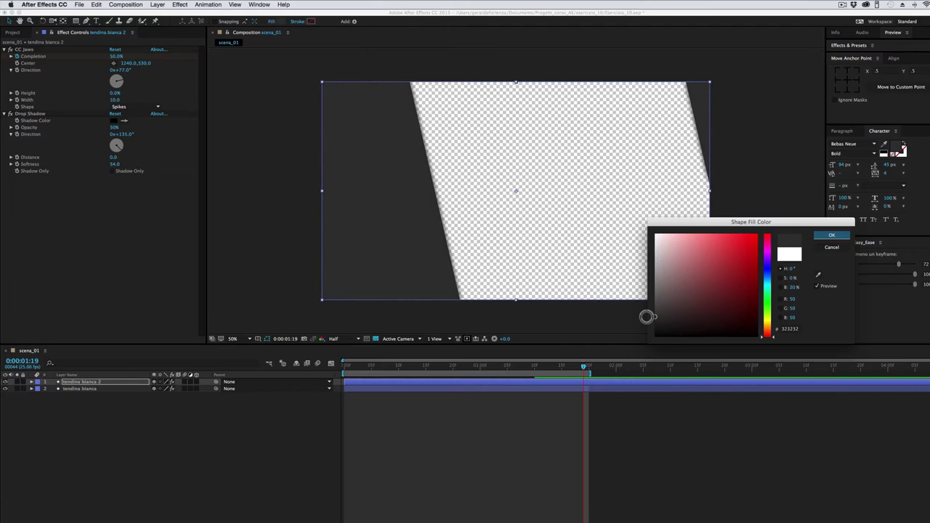
{"action": "left_click", "coordinate": [832, 236]}
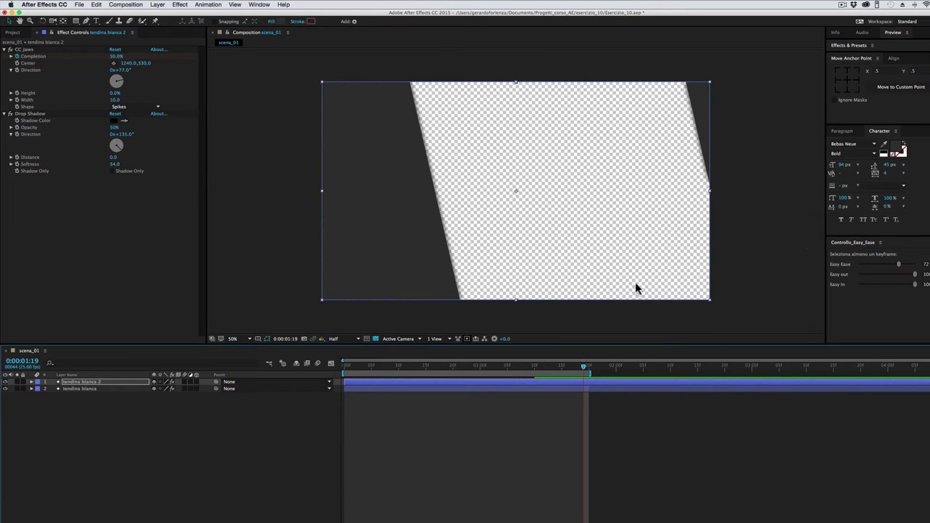
{"action": "left_click", "coordinate": [97, 383]}
Step: Rename the duplicated dark layer to 'tendina nera' and drag it below tendina bianca in the layer stack
{"action": "key", "text": "Return"}
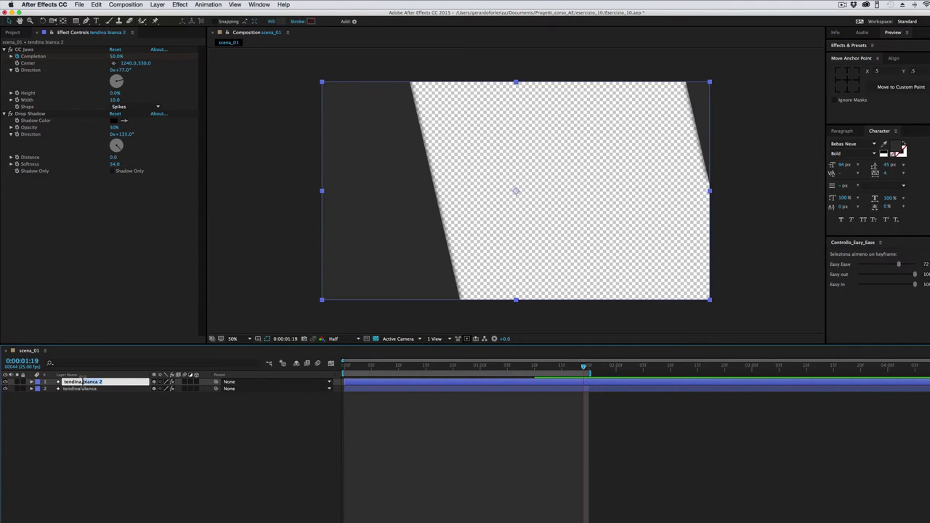
{"action": "type", "text": "nera"}
{"action": "key", "text": "Return"}
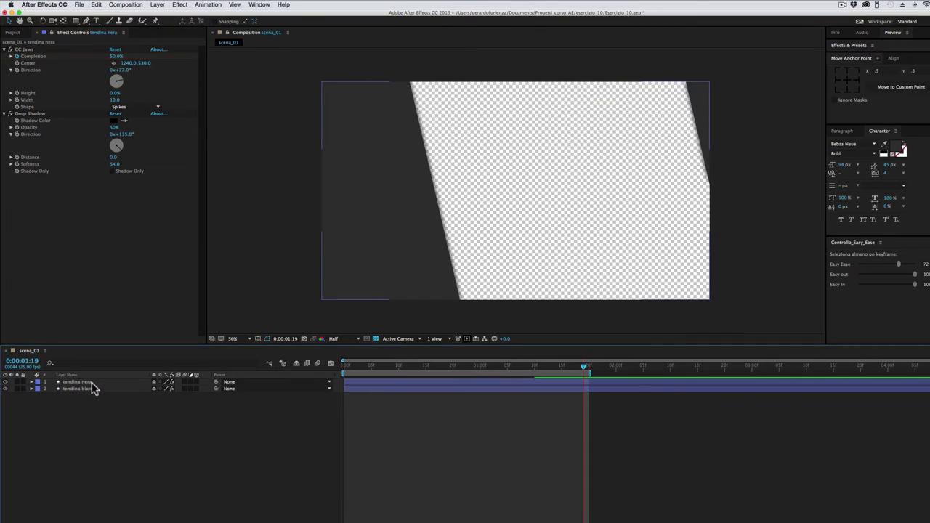
{"action": "left_click_drag", "start_coordinate": [91, 384], "coordinate": [91, 396]}
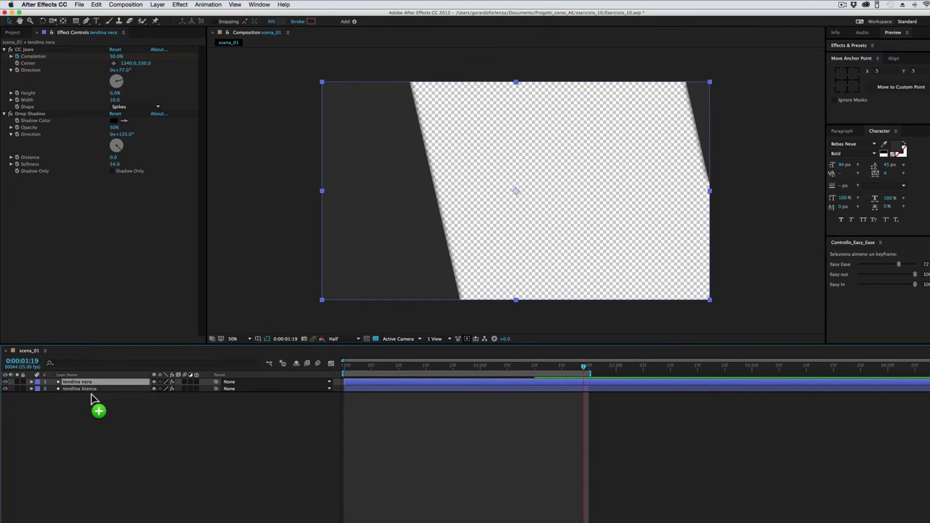
{"action": "left_click_drag", "start_coordinate": [93, 398], "coordinate": [87, 401]}
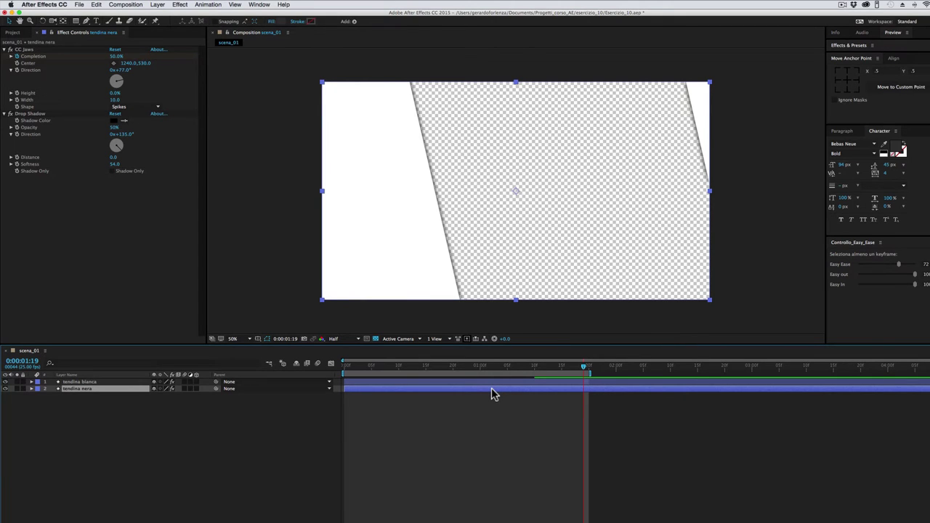
Step: Lower tendina nera's second Completion keyframe, at 0:00:01:10, to 46%
{"action": "key", "text": "u"}
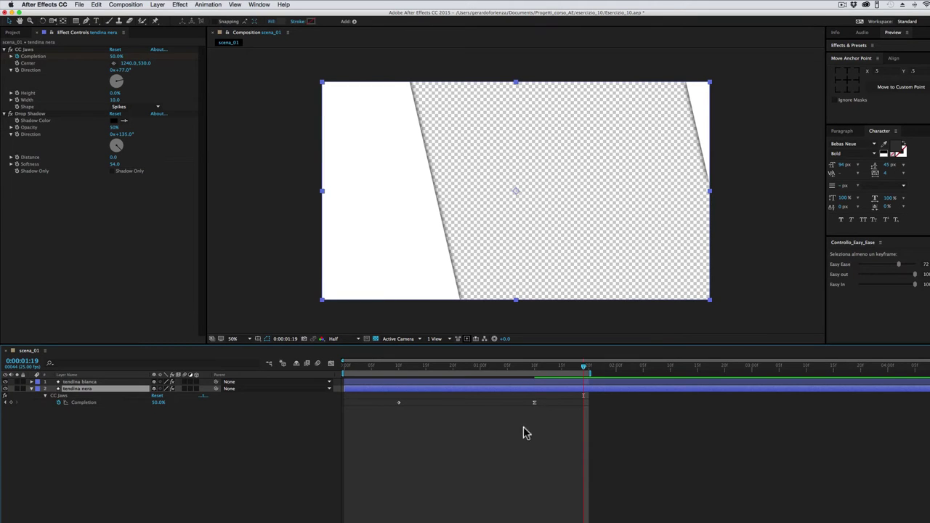
{"action": "right_click", "coordinate": [534, 403]}
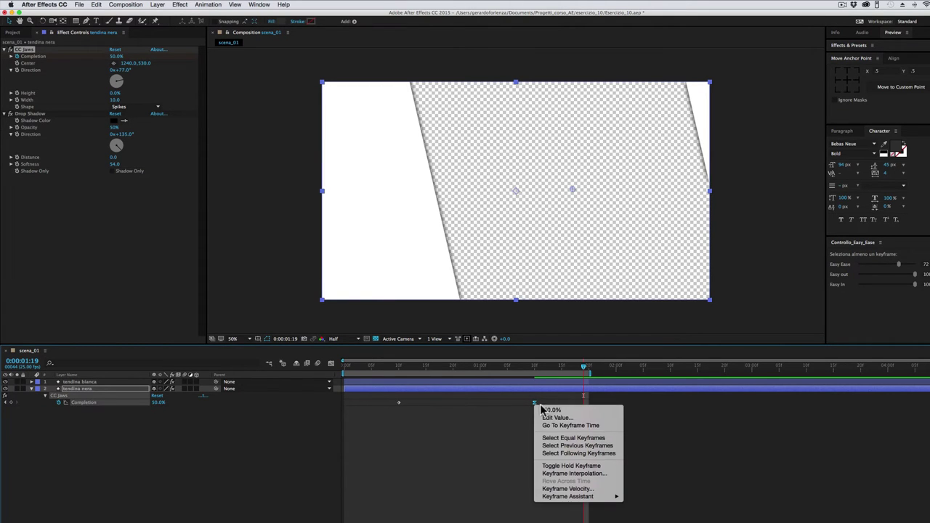
{"action": "left_click", "coordinate": [555, 426]}
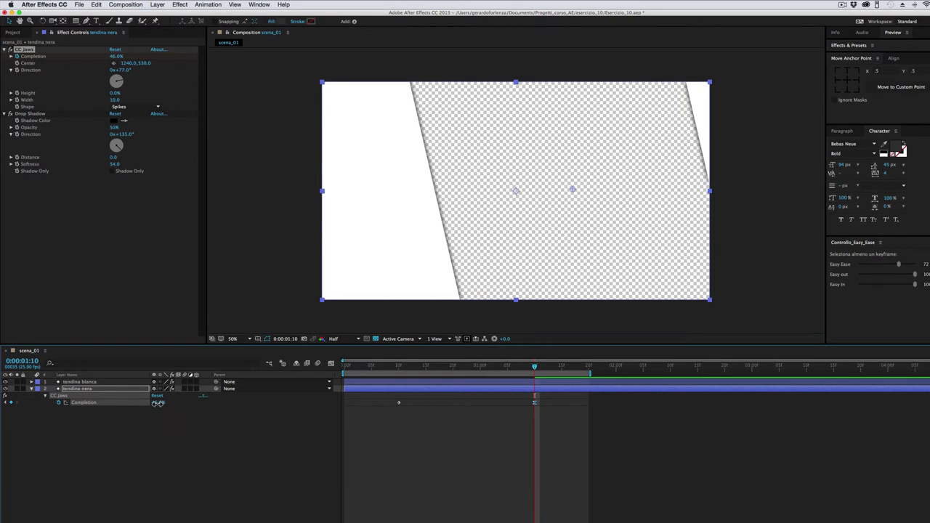
{"action": "left_click_drag", "start_coordinate": [158, 402], "coordinate": [159, 404]}
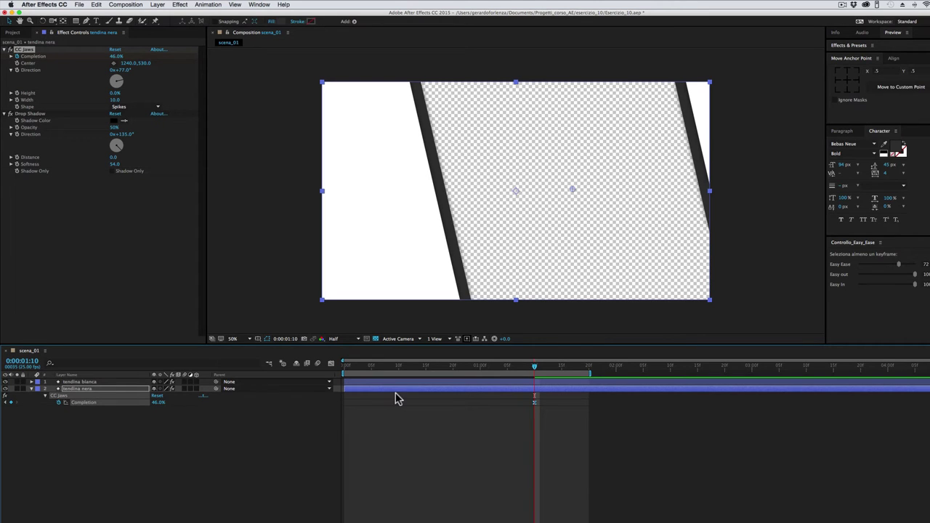
{"action": "left_click", "coordinate": [406, 397]}
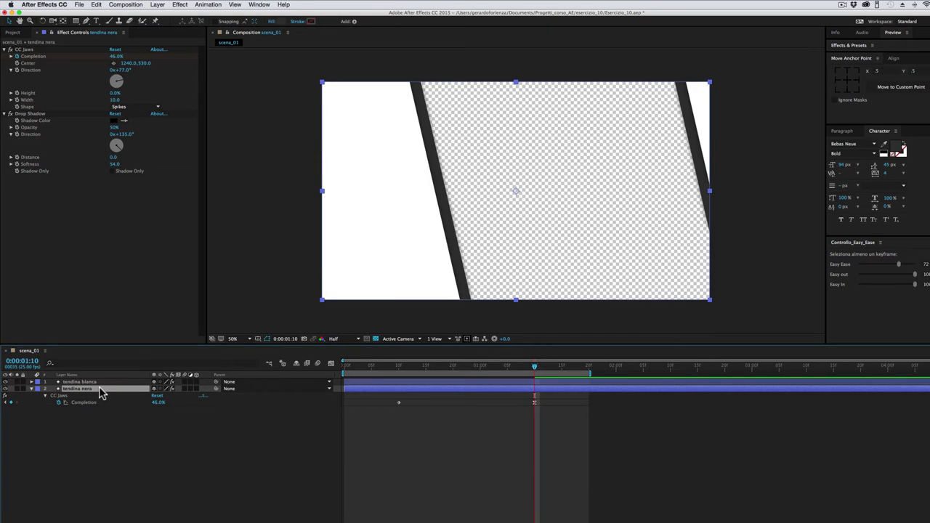
Step: Duplicate tendina nera as tendina nera 2, place it below, and lower its final Completion to 43%
{"action": "key", "text": "super"}
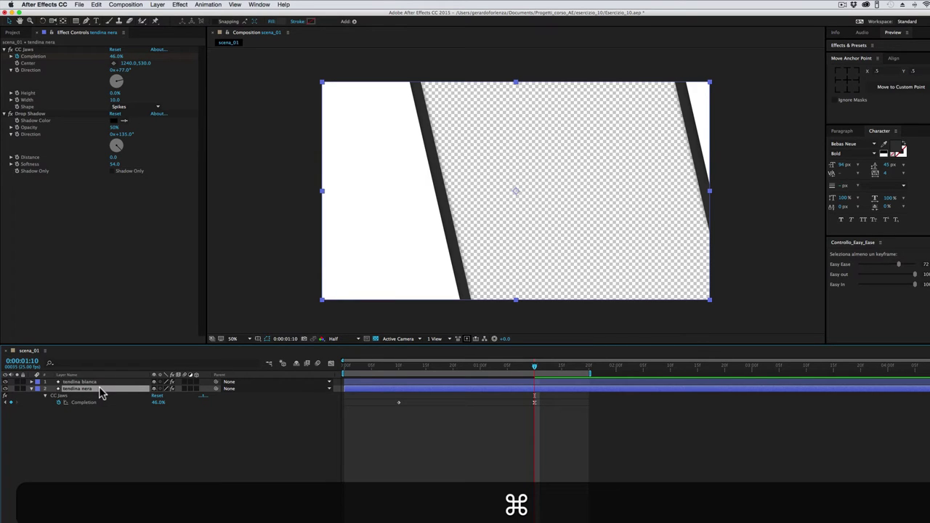
{"action": "key", "text": "super+d"}
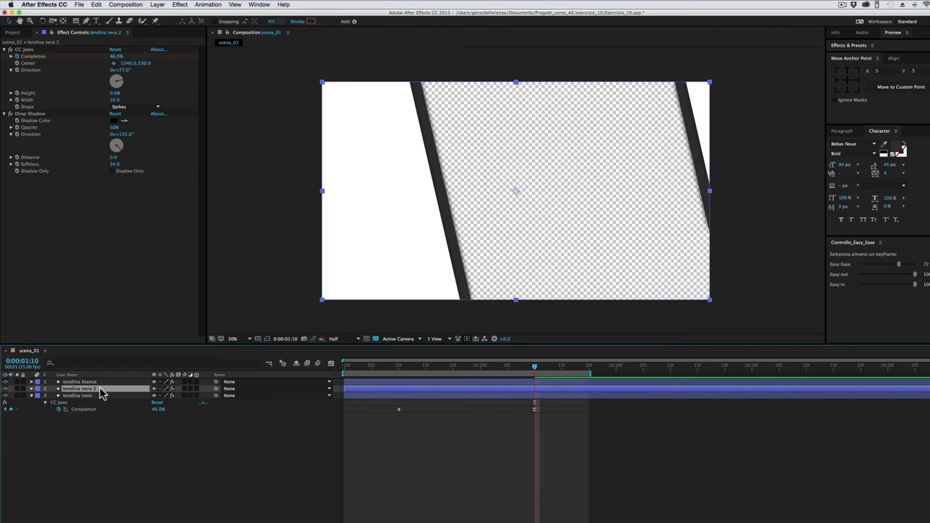
{"action": "left_click_drag", "start_coordinate": [127, 390], "coordinate": [128, 411]}
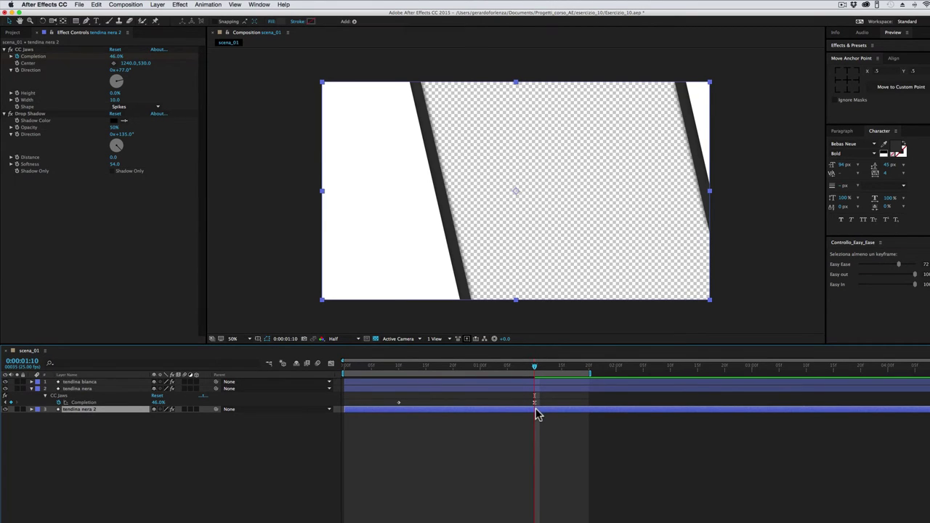
{"action": "key", "text": "u"}
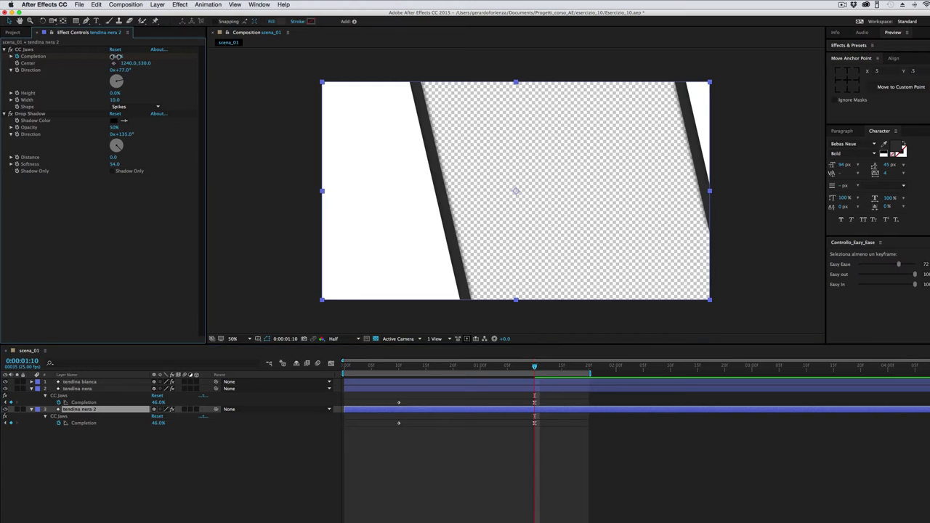
{"action": "left_click_drag", "start_coordinate": [115, 56], "coordinate": [111, 56]}
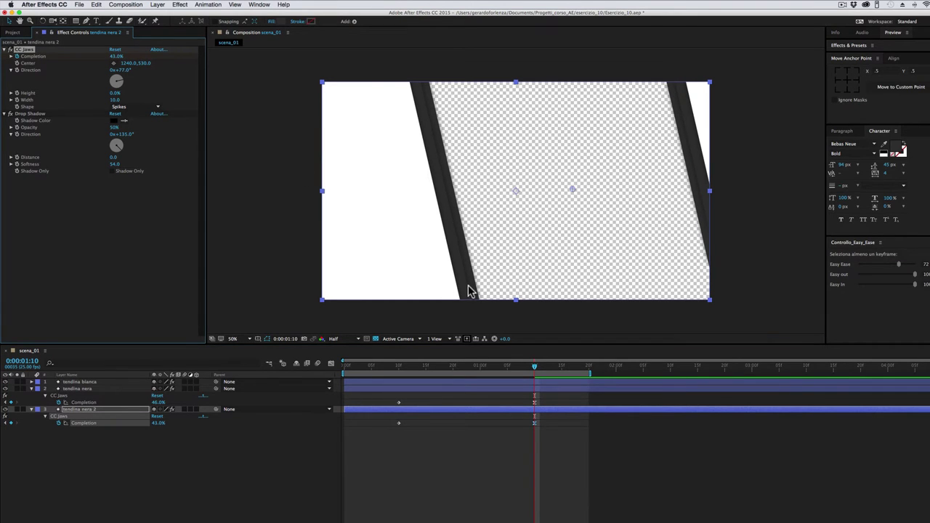
Step: Change the tendina nera 2 shape fill to bright blue 21A3D9 (hue 198°)
{"action": "left_click", "coordinate": [281, 24]}
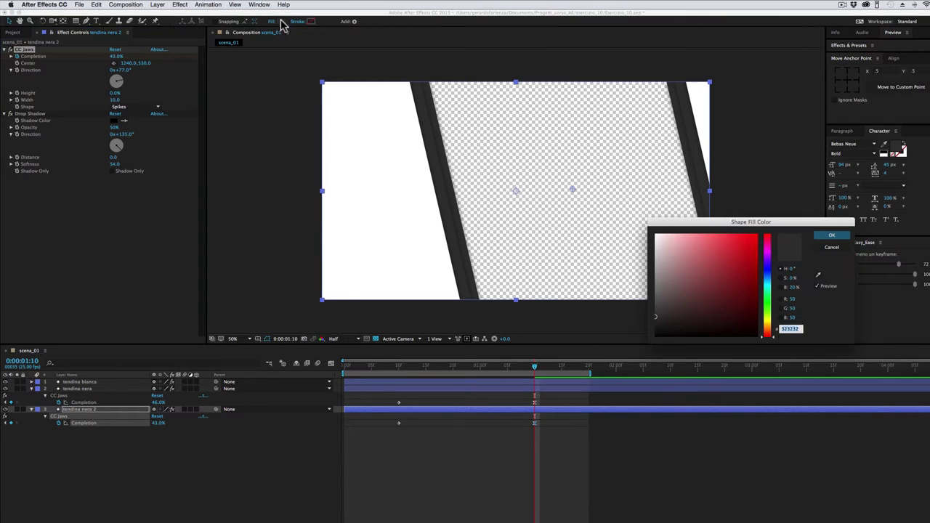
{"action": "left_click_drag", "start_coordinate": [770, 288], "coordinate": [769, 284]}
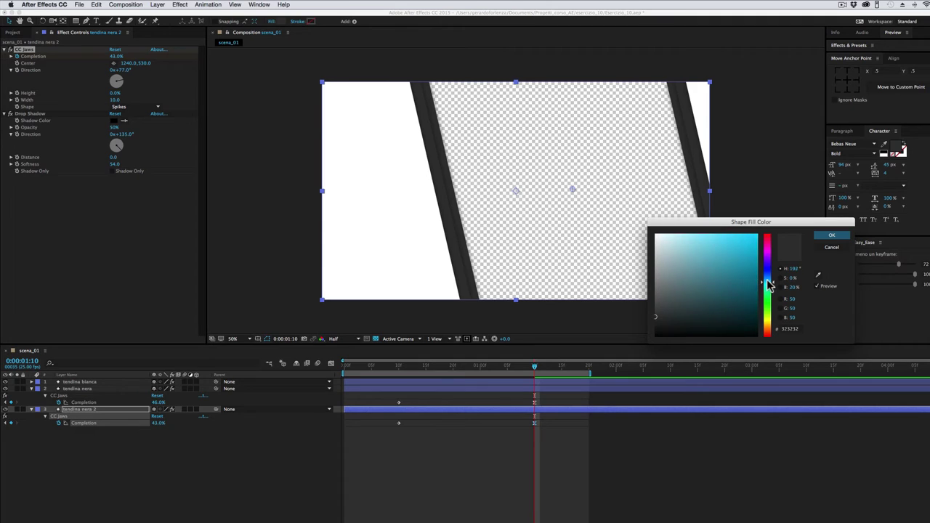
{"action": "left_click_drag", "start_coordinate": [747, 244], "coordinate": [741, 247]}
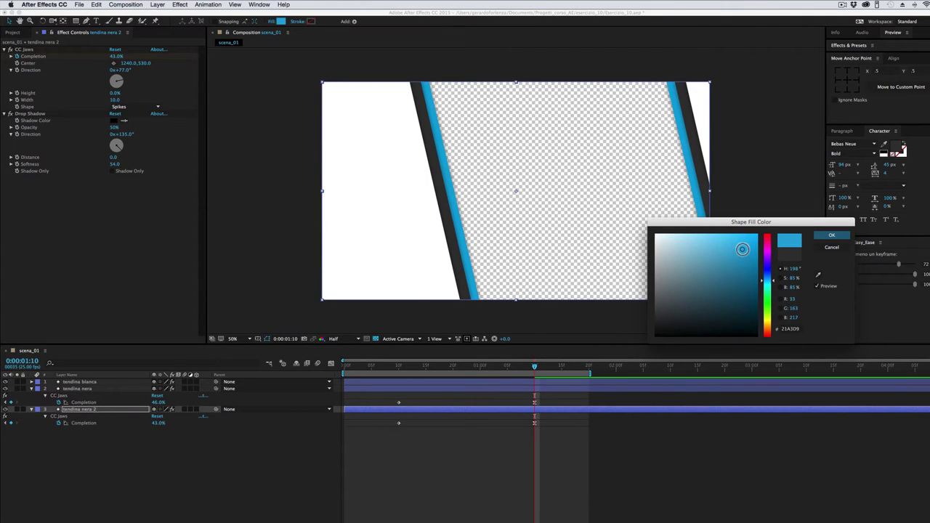
{"action": "left_click", "coordinate": [839, 235]}
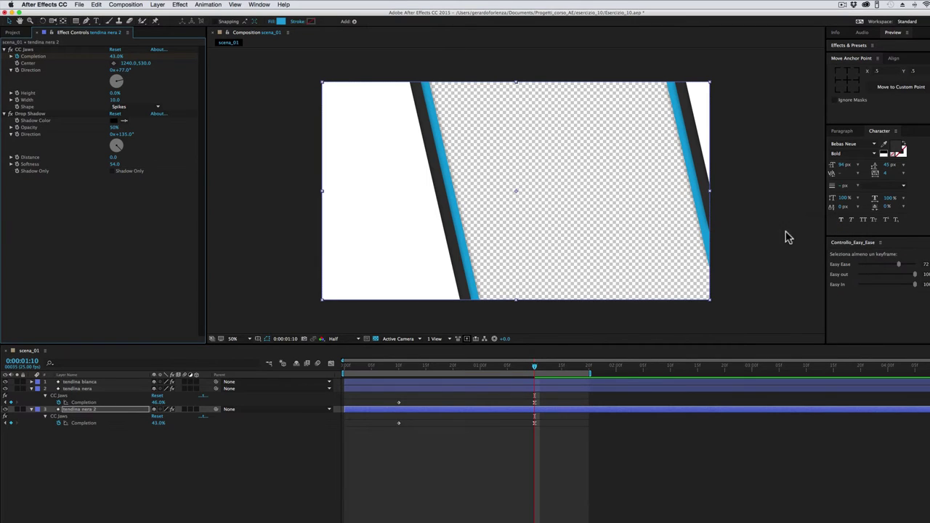
{"action": "left_click", "coordinate": [383, 365]}
Step: Shift tendina nera's Completion keyframes after the white wipe's, and tendina nera 2's later still
{"action": "left_click_drag", "start_coordinate": [384, 365], "coordinate": [556, 386]}
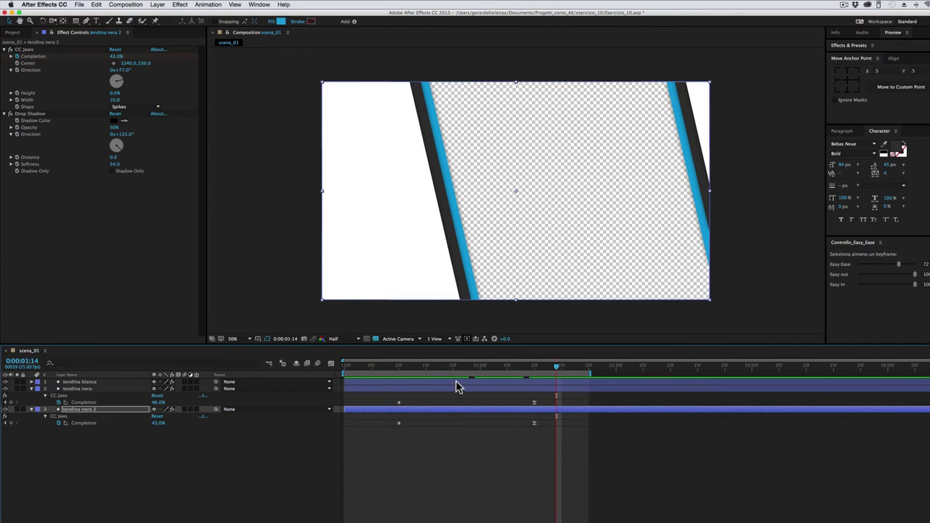
{"action": "left_click", "coordinate": [456, 381]}
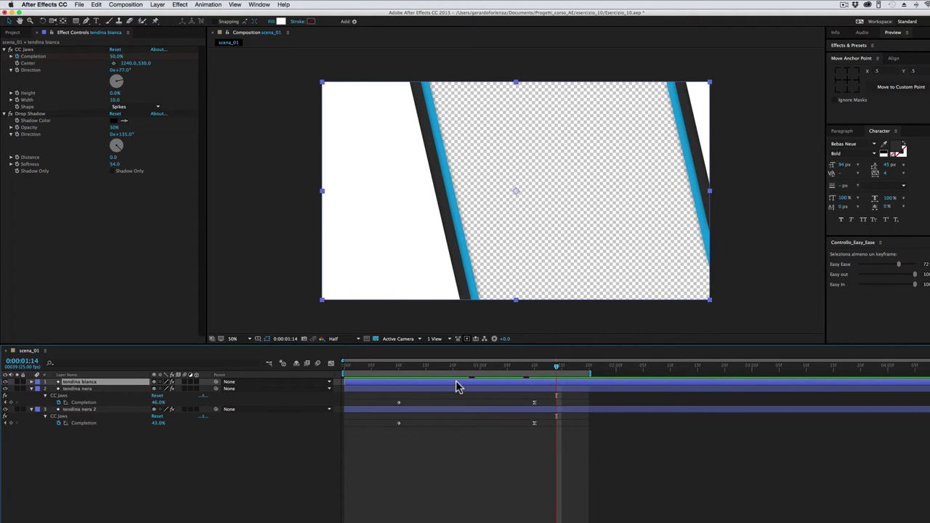
{"action": "key", "text": "u"}
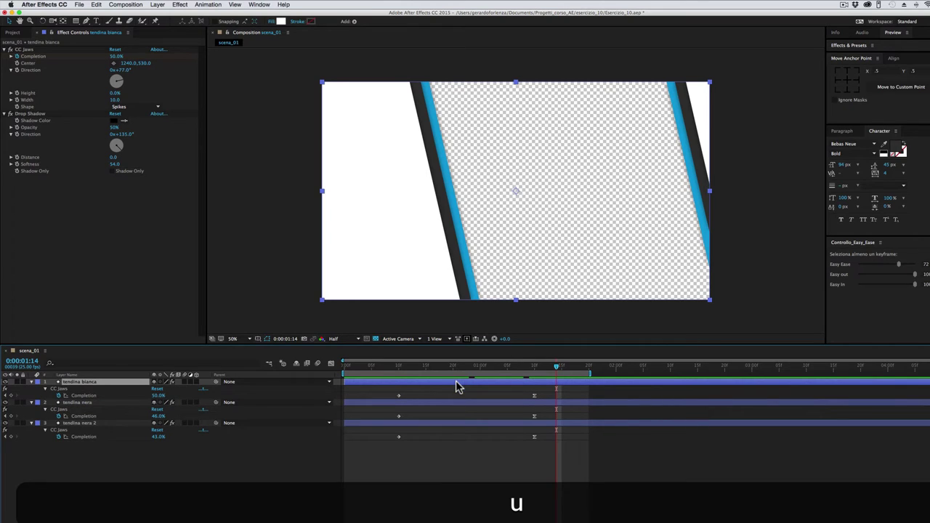
{"action": "mouse_move", "coordinate": [542, 411]}
{"action": "left_mouse_down"}
{"action": "mouse_move", "coordinate": [396, 426]}
{"action": "mouse_move", "coordinate": [421, 421]}
{"action": "left_mouse_up"}
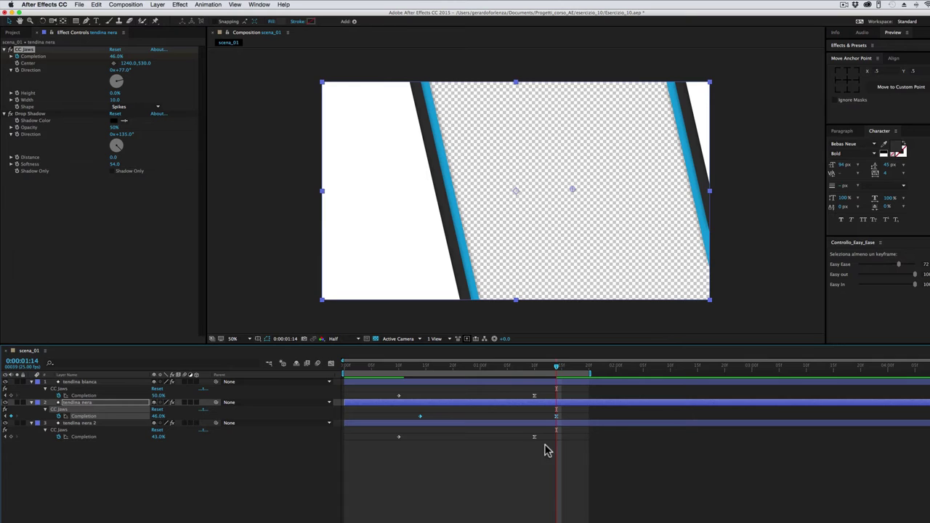
{"action": "mouse_move", "coordinate": [547, 450]}
{"action": "left_mouse_down"}
{"action": "mouse_move", "coordinate": [389, 432]}
{"action": "mouse_move", "coordinate": [437, 441]}
{"action": "left_mouse_up"}
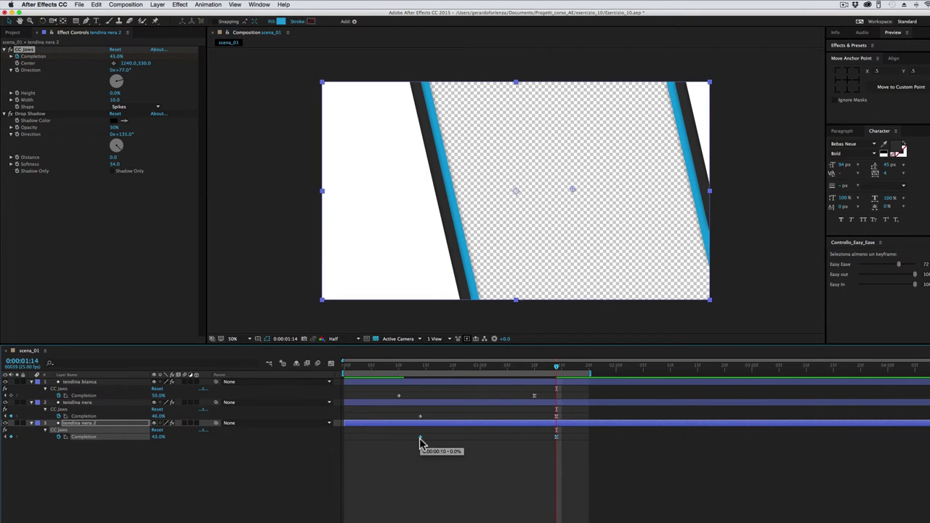
{"action": "left_click_drag", "start_coordinate": [437, 442], "coordinate": [441, 442]}
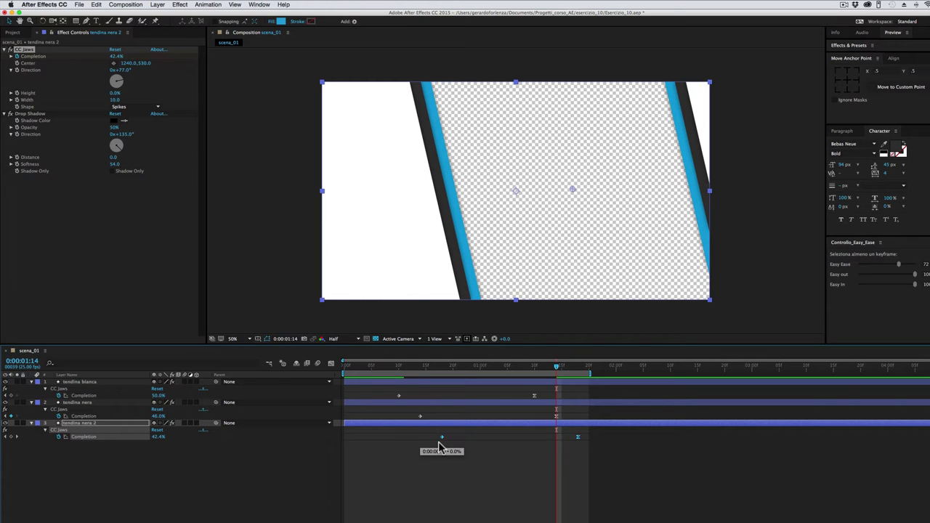
Step: Rename the tendina nera 2 layer to 'tendina azzurra'
{"action": "left_click", "coordinate": [90, 423]}
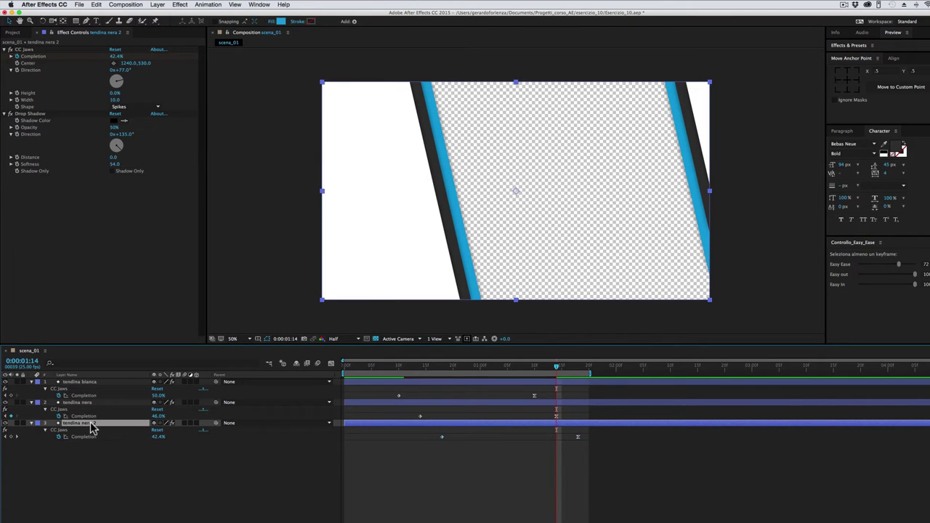
{"action": "key", "text": "Return"}
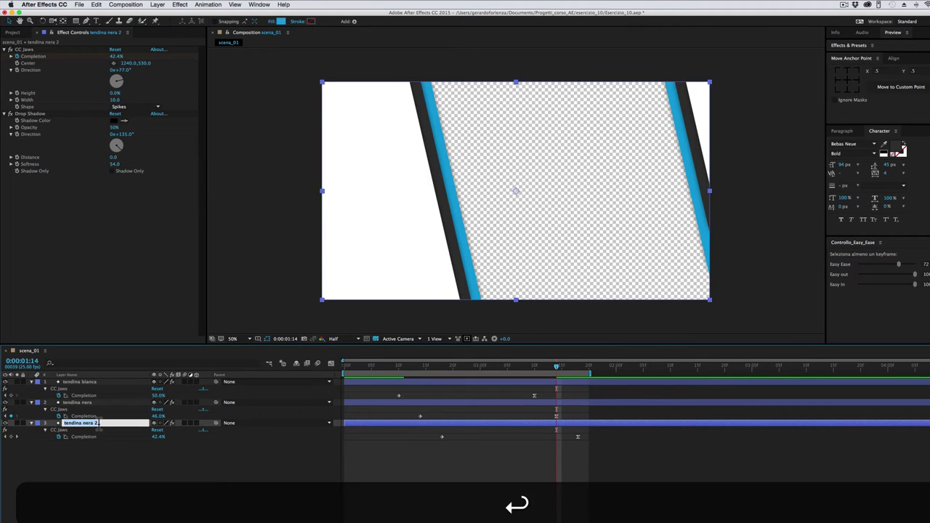
{"action": "key", "text": "Right"}
{"action": "key", "text": "BackSpace"}
{"action": "key", "text": "BackSpace"}
{"action": "key", "text": "BackSpace"}
{"action": "type", "text": "azzurra"}
{"action": "key", "text": "Return"}
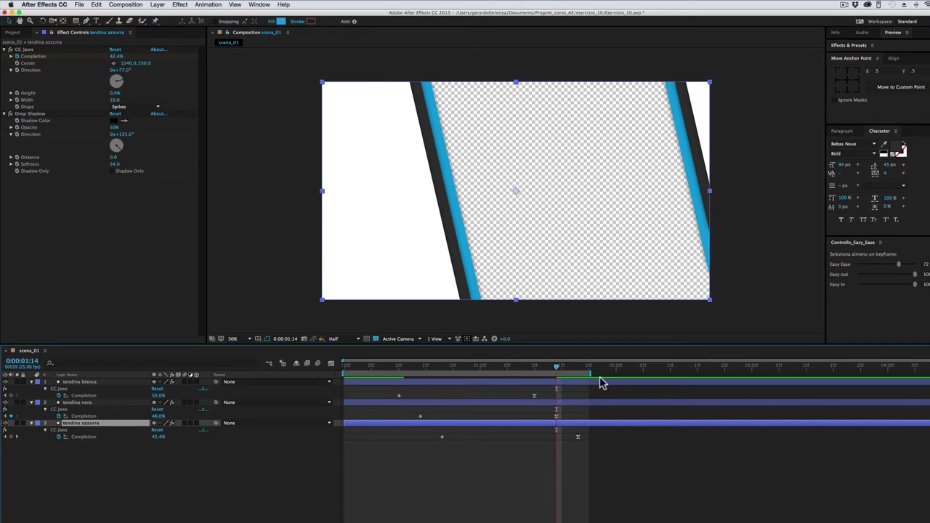
Step: Extend the work area to about 2 seconds and preview the wipe, stopping at 0:00:01:21
{"action": "left_click_drag", "start_coordinate": [589, 374], "coordinate": [604, 374]}
{"action": "key", "text": "space"}
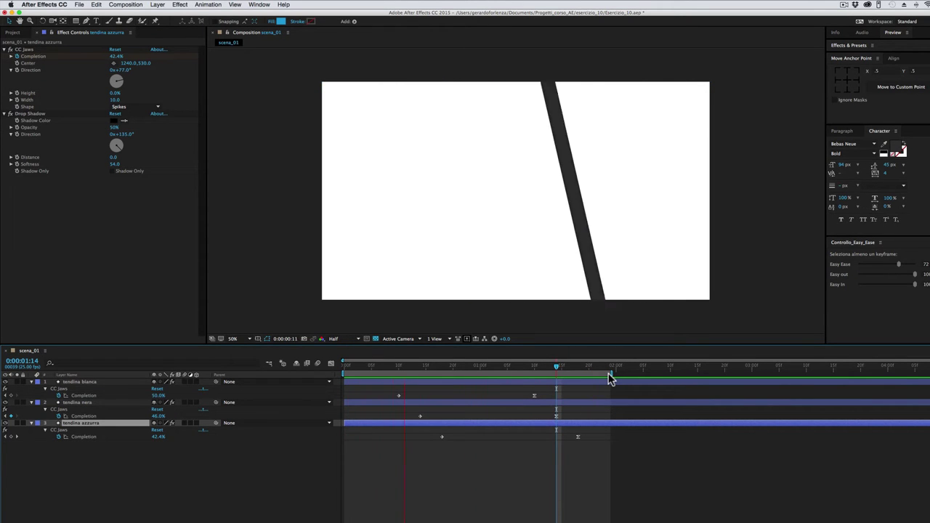
{"action": "left_click", "coordinate": [594, 368]}
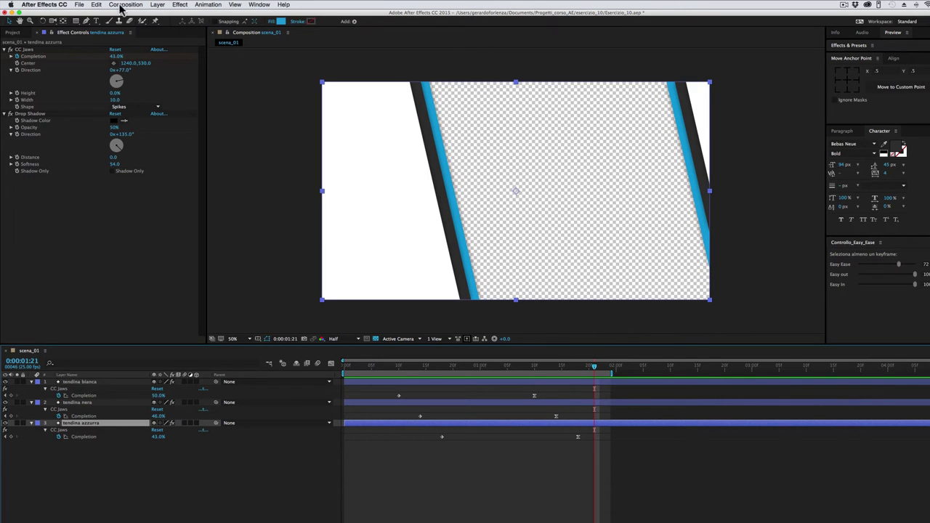
{"action": "left_click", "coordinate": [13, 33]}
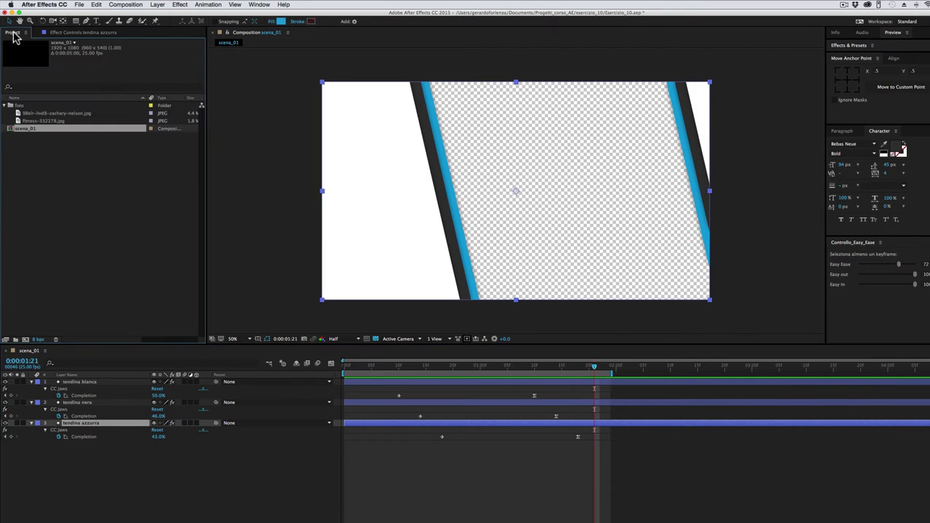
Step: Add fitness-332278.jpg beneath the wipe bars, scale it to 44% and move it right
{"action": "left_click", "coordinate": [27, 121]}
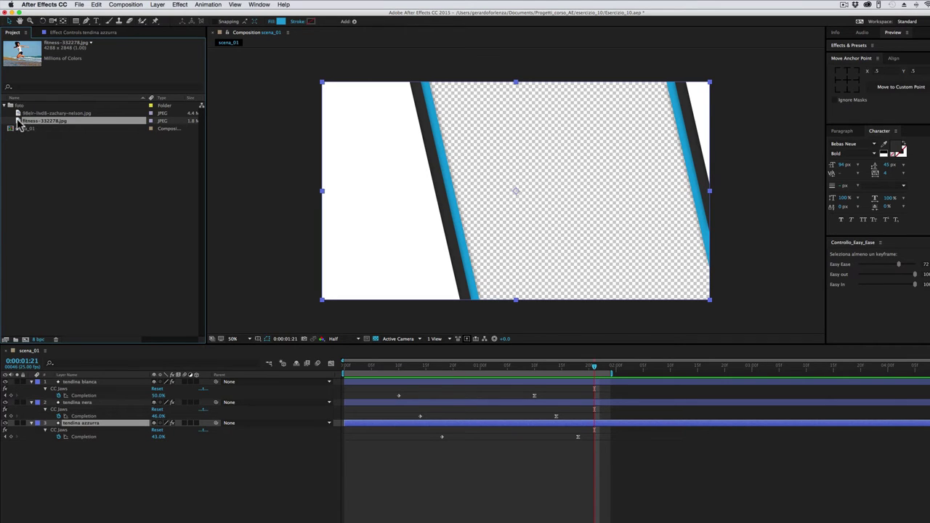
{"action": "left_click_drag", "start_coordinate": [20, 125], "coordinate": [71, 483]}
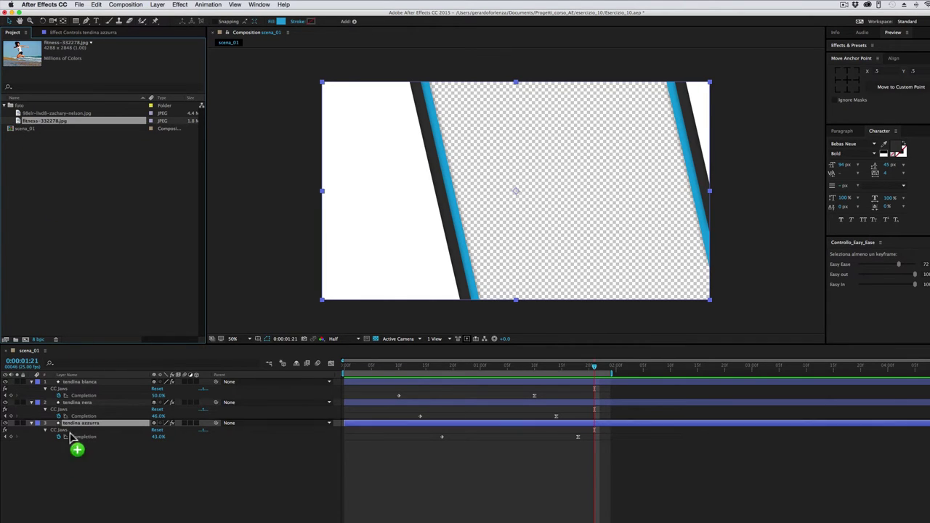
{"action": "key", "text": "s"}
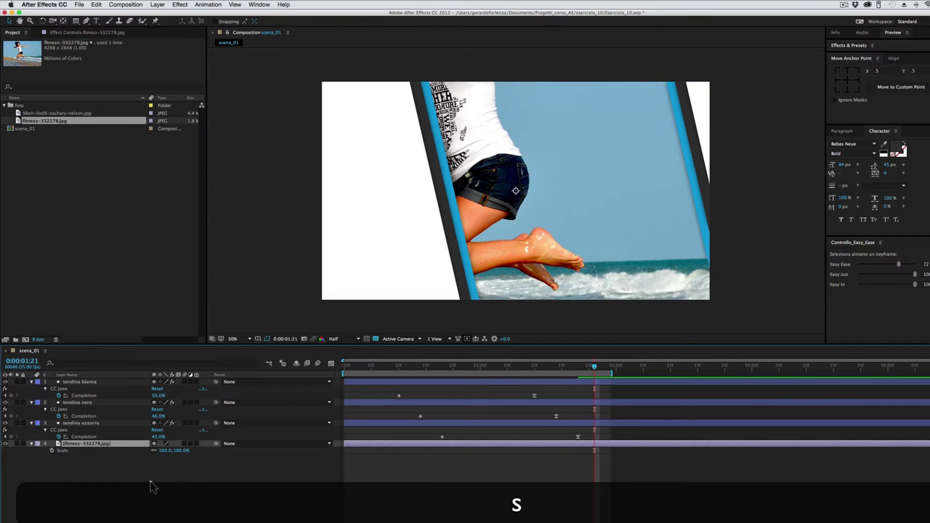
{"action": "left_click_drag", "start_coordinate": [182, 454], "coordinate": [161, 452]}
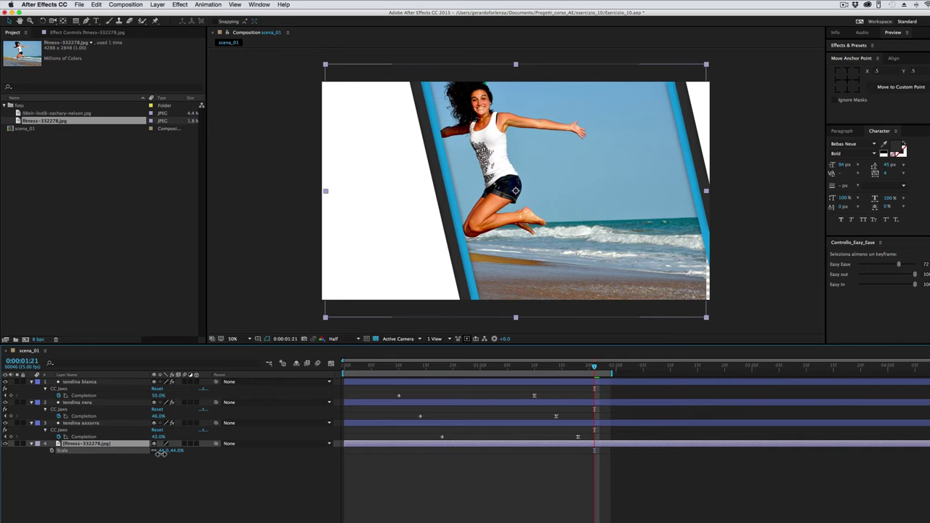
{"action": "key", "text": "Return"}
{"action": "left_click_drag", "start_coordinate": [571, 253], "coordinate": [633, 271]}
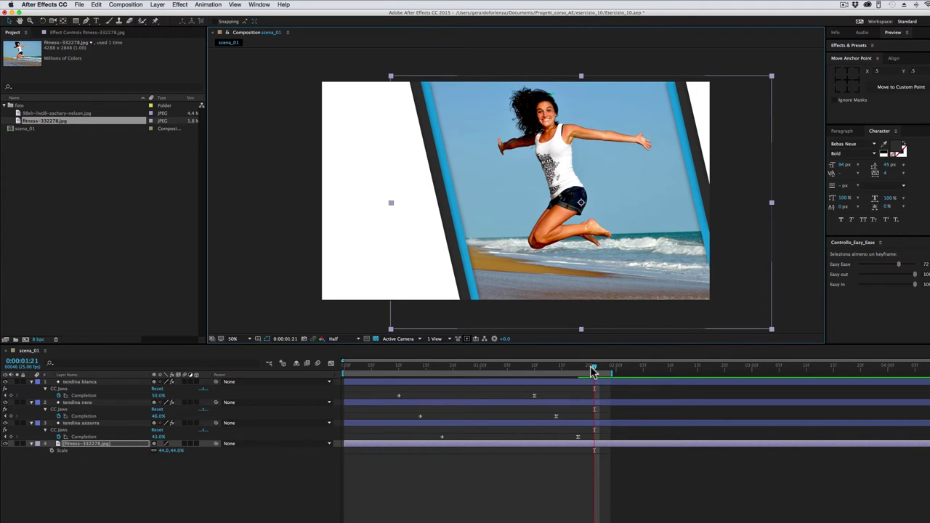
{"action": "left_click_drag", "start_coordinate": [593, 371], "coordinate": [332, 376]}
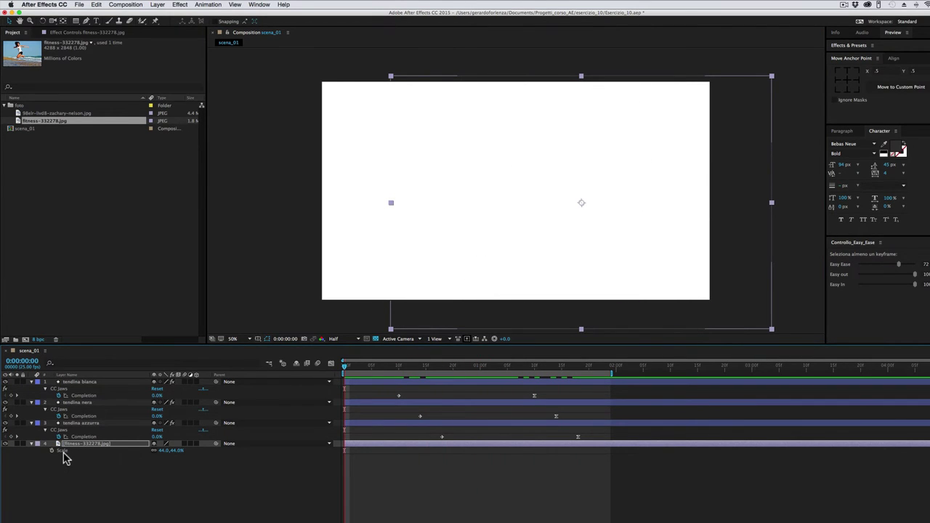
Step: Keyframe the photo's Scale from 44% to 49% and Rotation to 5° by 0:00:04:24
{"action": "key", "text": "shift"}
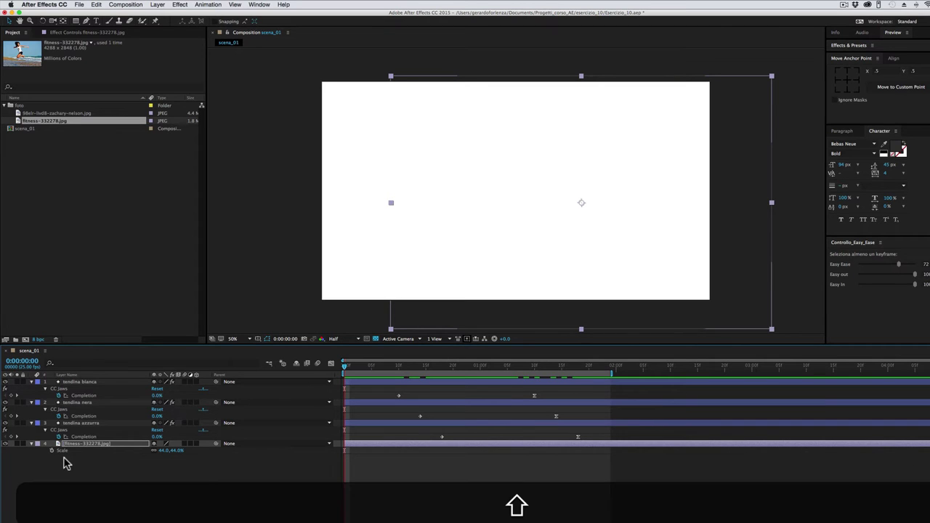
{"action": "key", "text": "shift+r"}
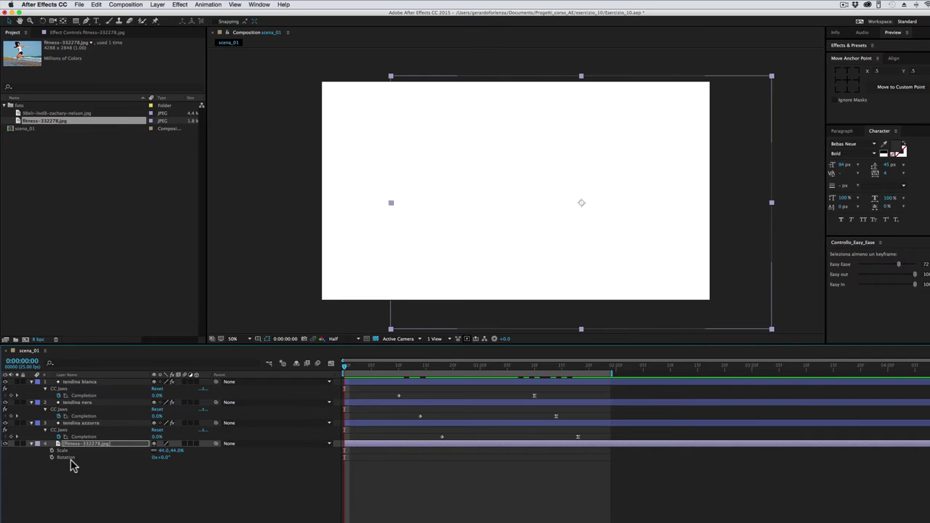
{"action": "left_click", "coordinate": [51, 450]}
{"action": "left_click", "coordinate": [51, 457]}
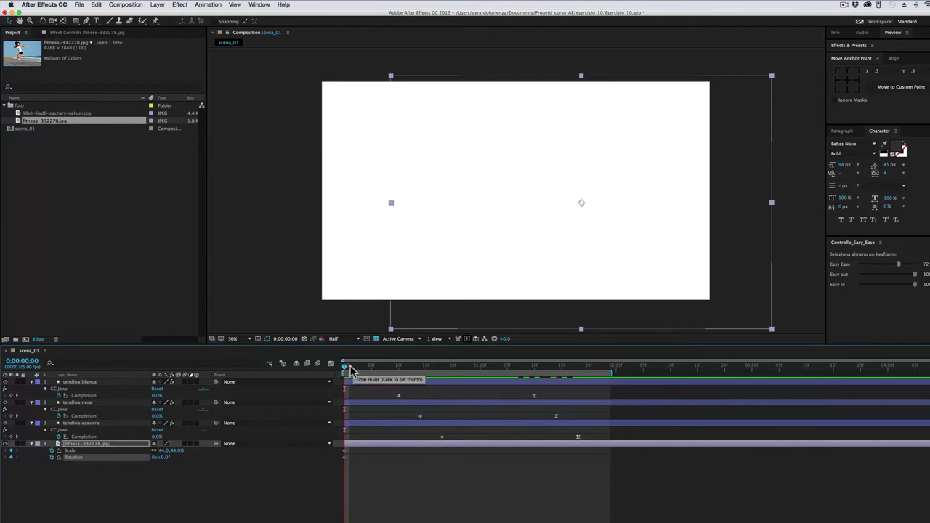
{"action": "left_click_drag", "start_coordinate": [350, 370], "coordinate": [922, 372]}
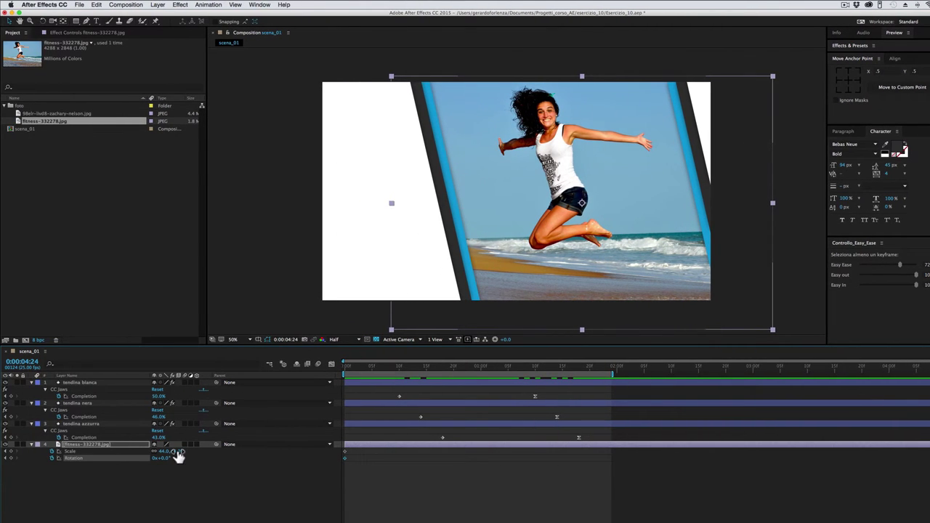
{"action": "left_click_drag", "start_coordinate": [178, 451], "coordinate": [181, 451]}
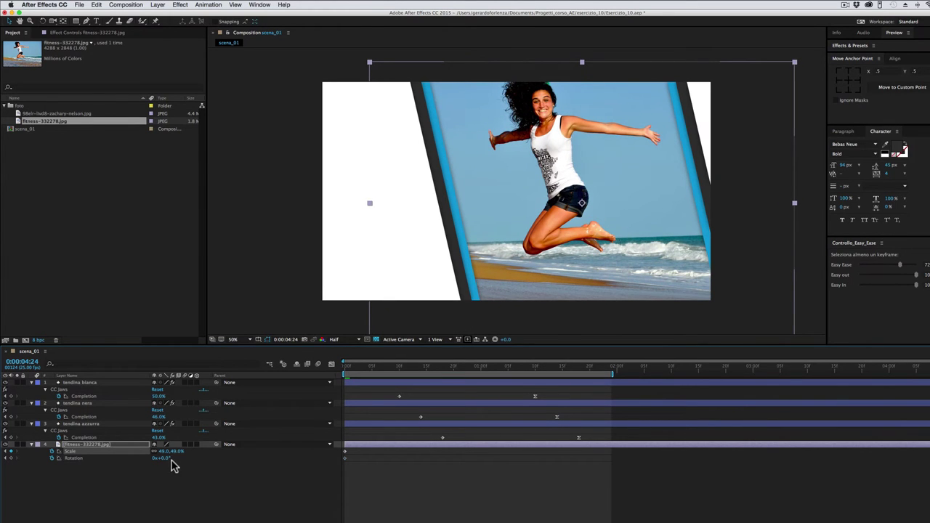
{"action": "left_click_drag", "start_coordinate": [165, 458], "coordinate": [167, 459]}
{"action": "left_click_drag", "start_coordinate": [634, 210], "coordinate": [634, 215]}
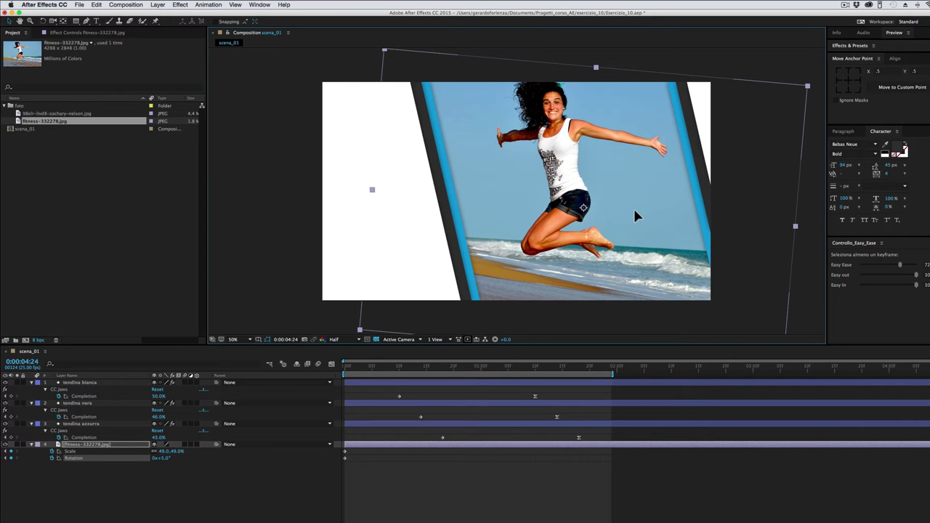
{"action": "left_click_drag", "start_coordinate": [613, 369], "coordinate": [756, 371]}
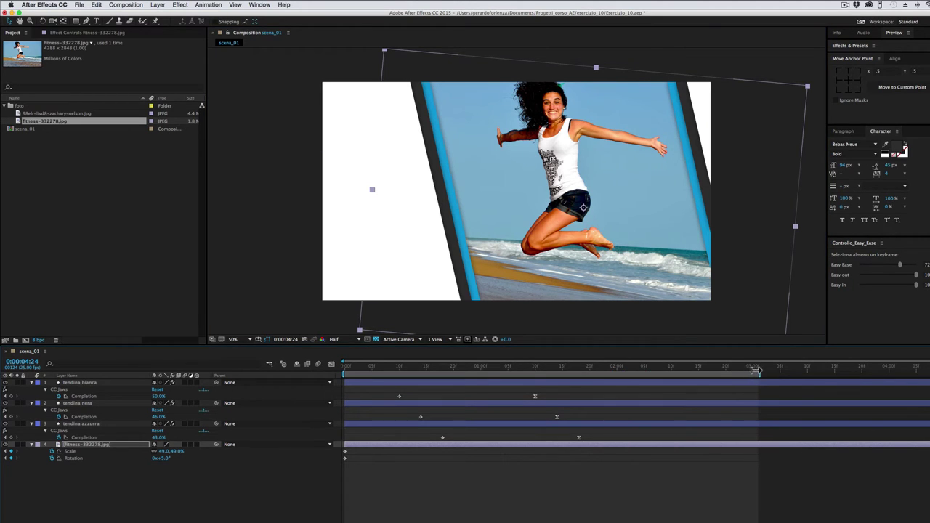
Step: Move the photo's anchor point from her shorts up to the woman's chest and check the rotation
{"action": "key", "text": "space"}
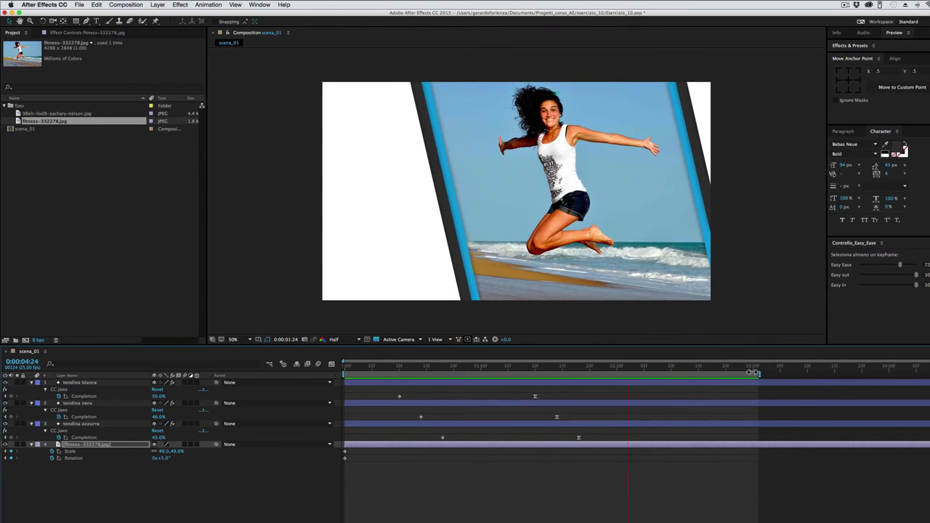
{"action": "key", "text": "space"}
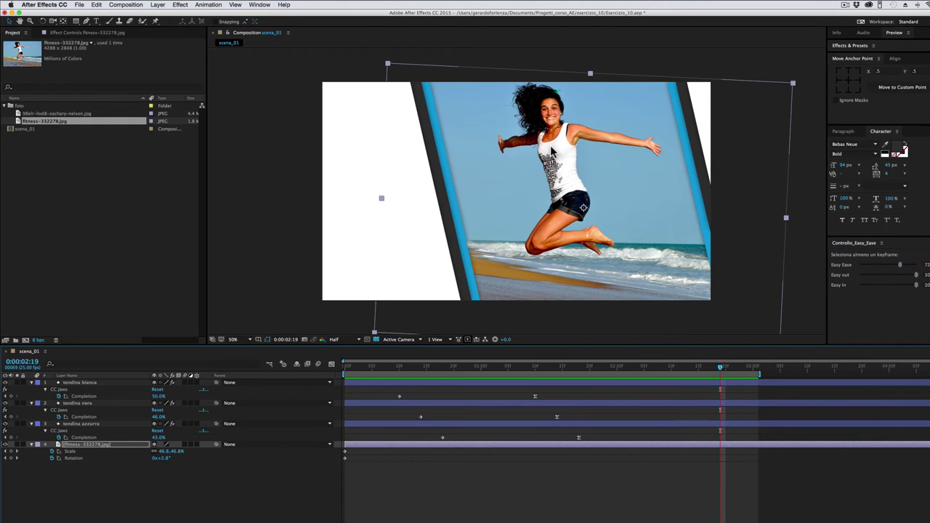
{"action": "left_click", "coordinate": [63, 22]}
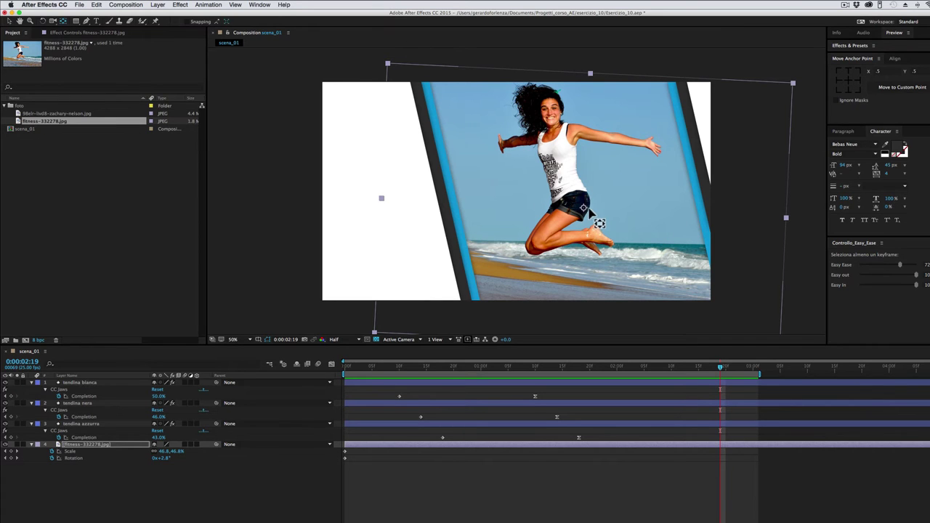
{"action": "left_click_drag", "start_coordinate": [582, 208], "coordinate": [563, 155]}
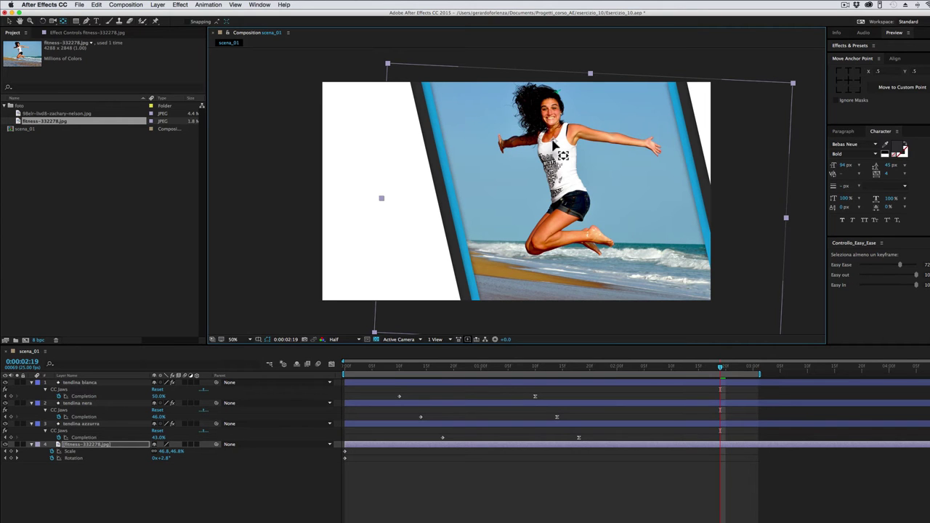
{"action": "mouse_move", "coordinate": [720, 368]}
{"action": "left_mouse_down"}
{"action": "mouse_move", "coordinate": [558, 368]}
{"action": "mouse_move", "coordinate": [786, 368]}
{"action": "left_mouse_up"}
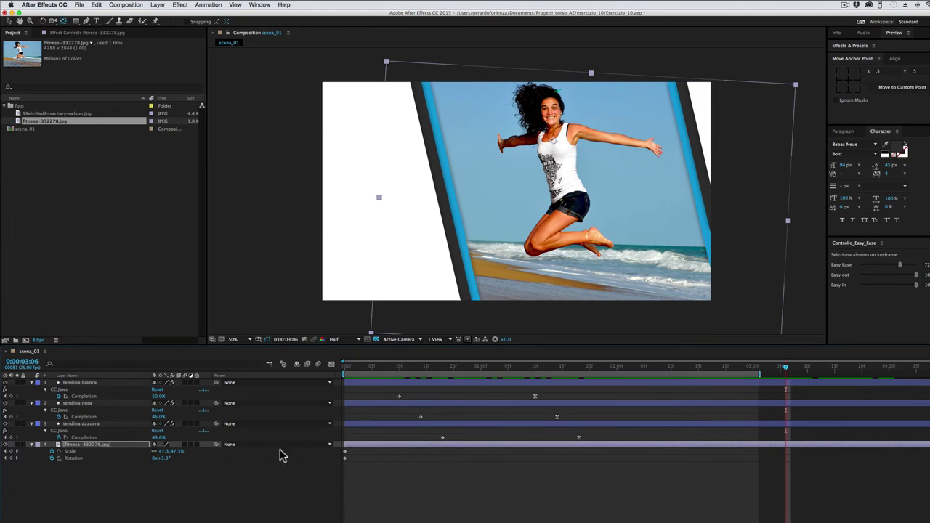
Step: With the photo deselected, choose the Pen tool and set the shape Fill to None
{"action": "left_click", "coordinate": [147, 503]}
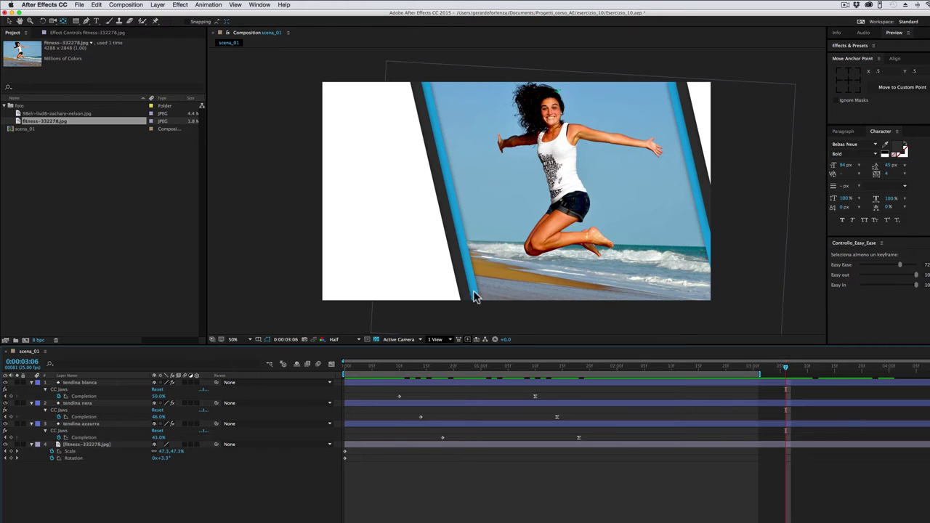
{"action": "left_click", "coordinate": [87, 22]}
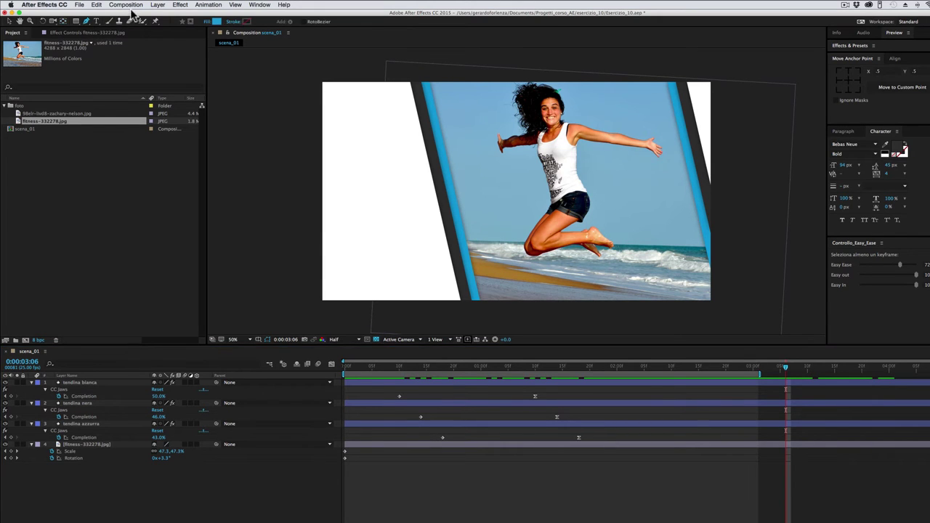
{"action": "left_click", "coordinate": [208, 26]}
{"action": "left_click", "coordinate": [480, 277]}
{"action": "left_click", "coordinate": [545, 322]}
Step: Set the stroke colour to dark grey 323232, sampled from the dark border
{"action": "left_click", "coordinate": [247, 23]}
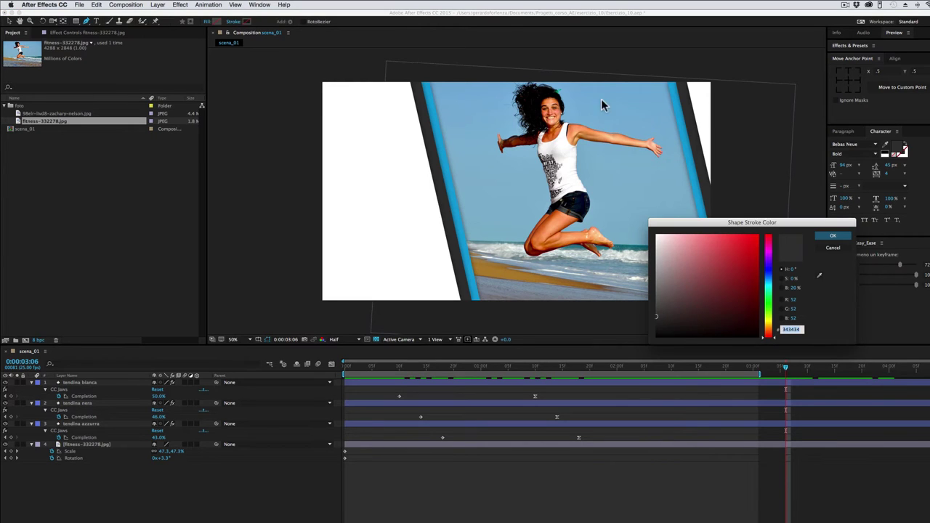
{"action": "left_click", "coordinate": [819, 278]}
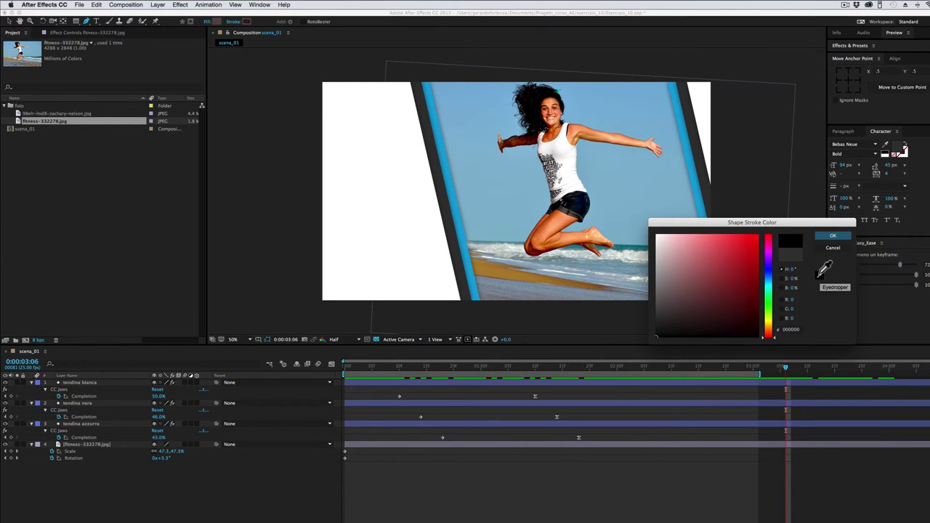
{"action": "left_click", "coordinate": [697, 140]}
{"action": "left_click", "coordinate": [832, 236]}
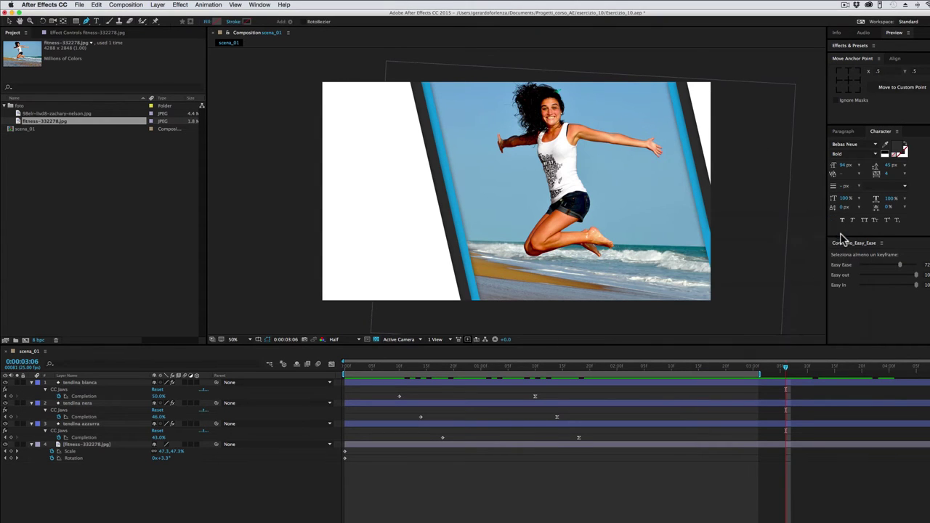
Step: Draw a straight horizontal line across the white area with the Pen tool
{"action": "left_click", "coordinate": [317, 227]}
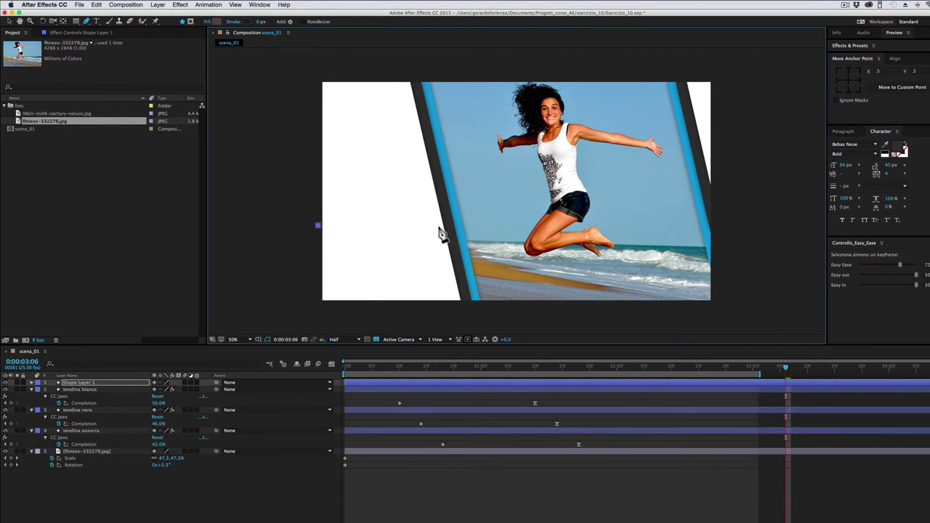
{"action": "key", "text": "shift"}
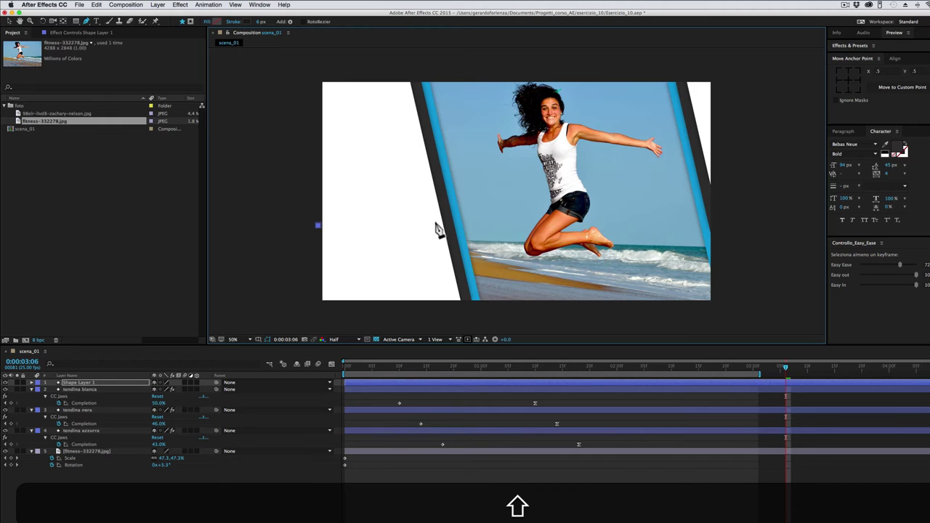
{"action": "left_click", "coordinate": [437, 226]}
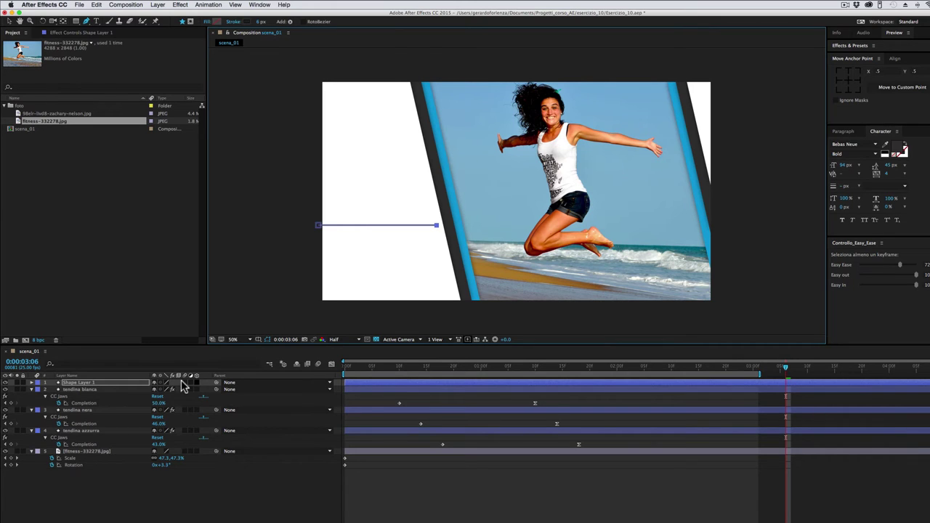
Step: Rename the new shape layer to 'linea nera'
{"action": "left_click", "coordinate": [85, 384]}
{"action": "key", "text": "Return"}
{"action": "type", "text": "linea ne"}
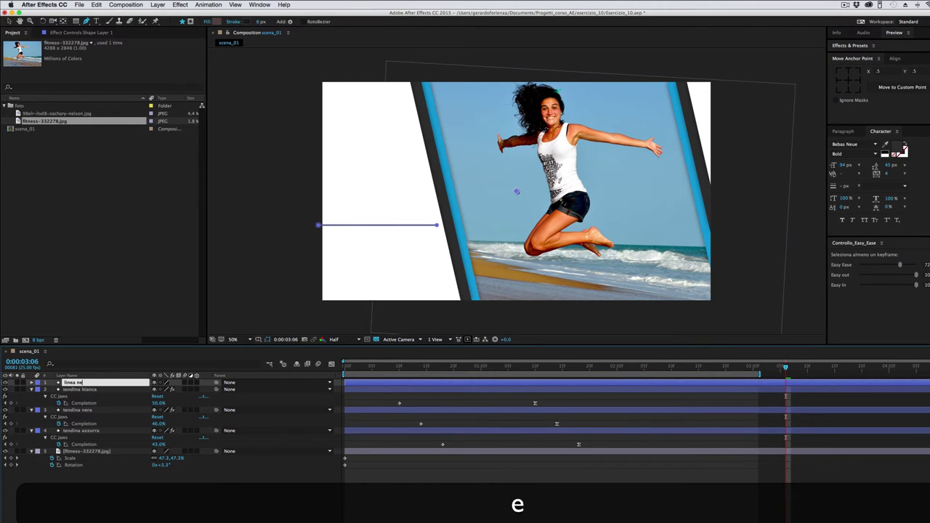
{"action": "type", "text": "ra"}
{"action": "key", "text": "Return"}
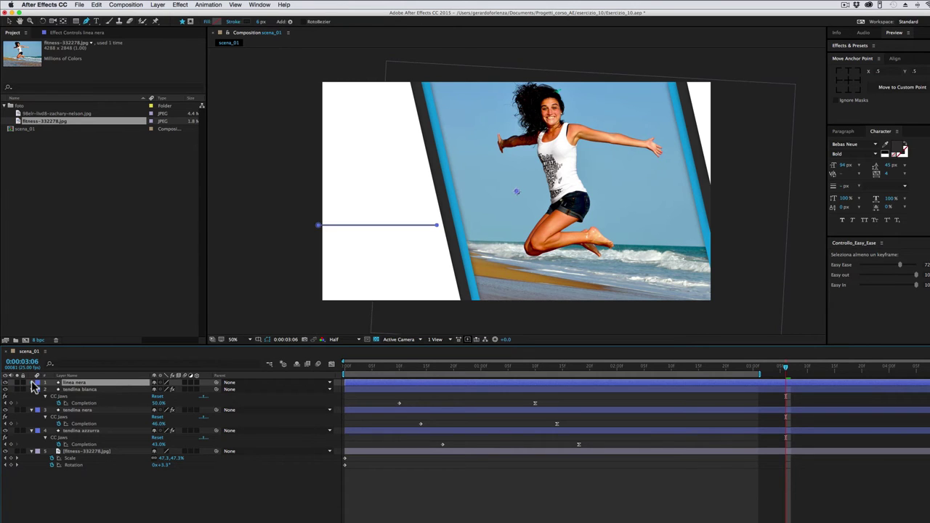
Step: Add Trim Paths to the linea nera shape layer
{"action": "left_click", "coordinate": [31, 383]}
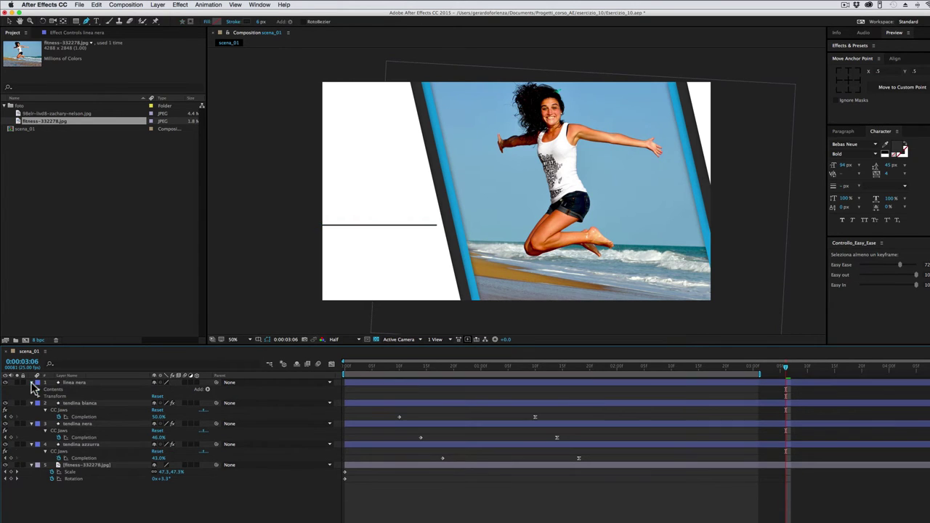
{"action": "left_click", "coordinate": [54, 391]}
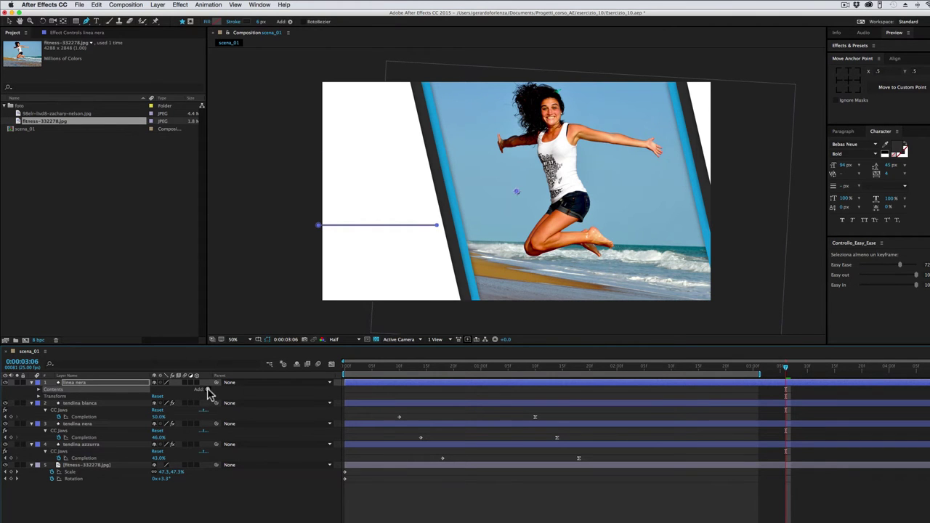
{"action": "left_click", "coordinate": [206, 391]}
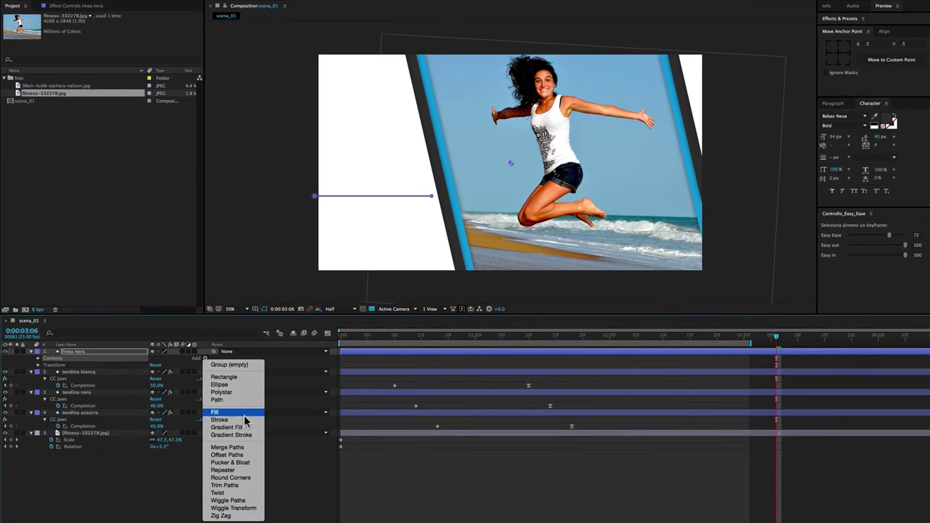
{"action": "left_click", "coordinate": [237, 486]}
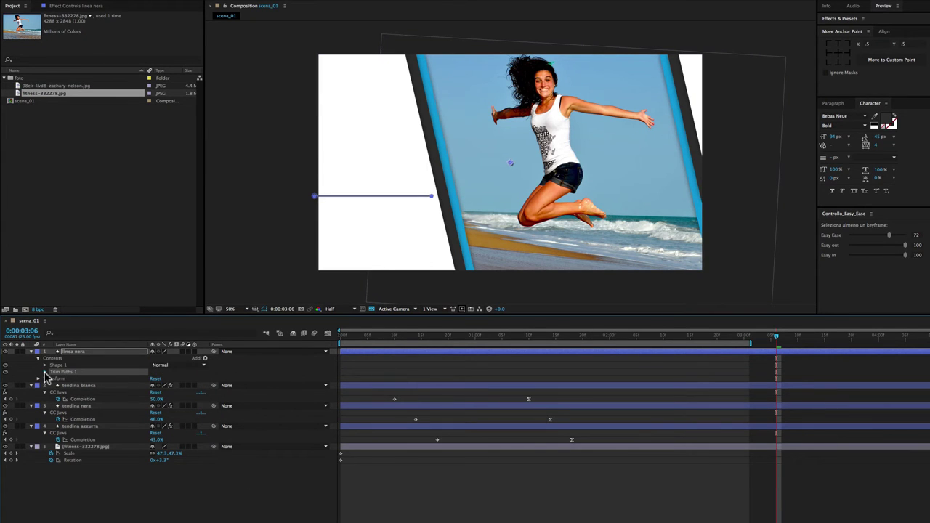
{"action": "left_click", "coordinate": [44, 372]}
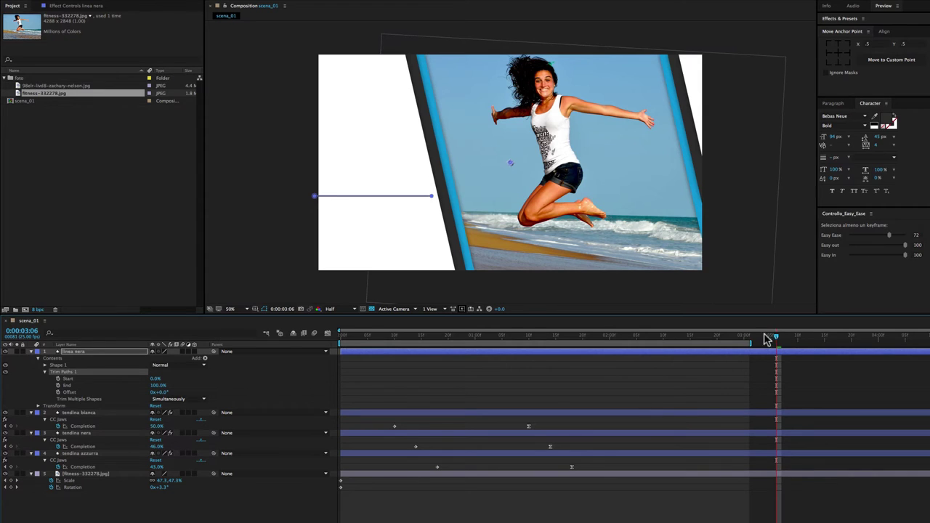
Step: Keyframe Trim Paths End from 0% at 1 second to 100% at 2 seconds
{"action": "mouse_move", "coordinate": [776, 341]}
{"action": "left_mouse_down"}
{"action": "mouse_move", "coordinate": [439, 338]}
{"action": "mouse_move", "coordinate": [473, 339]}
{"action": "left_mouse_up"}
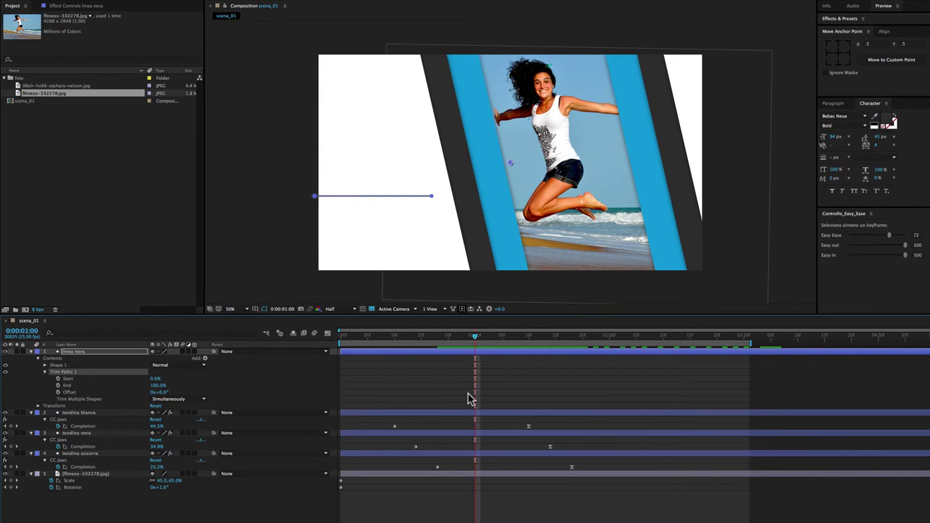
{"action": "left_click", "coordinate": [157, 386]}
{"action": "left_click_drag", "start_coordinate": [146, 387], "coordinate": [95, 389]}
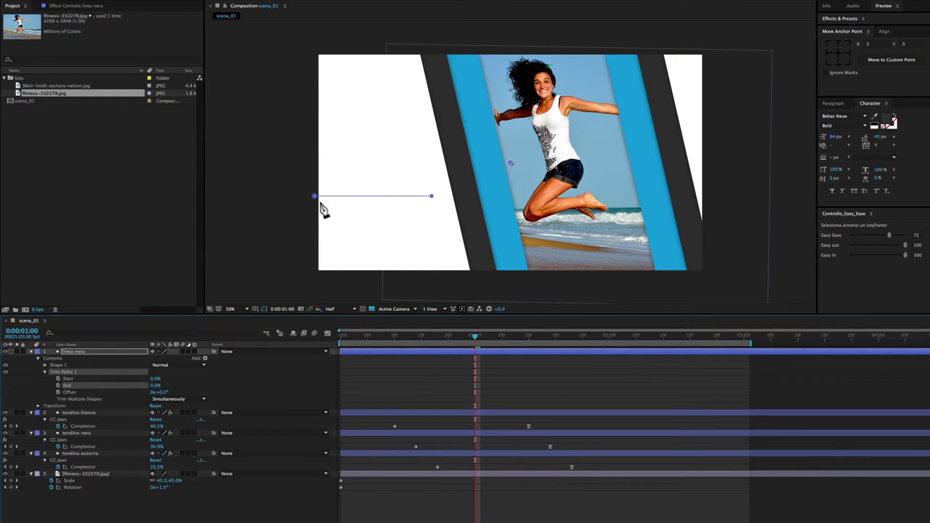
{"action": "left_click", "coordinate": [59, 385]}
{"action": "left_click_drag", "start_coordinate": [474, 338], "coordinate": [610, 342]}
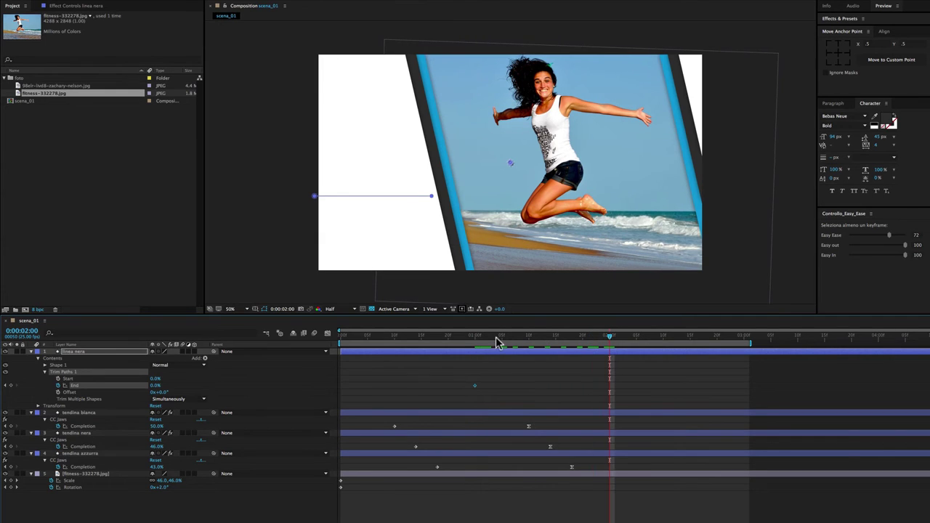
{"action": "left_click_drag", "start_coordinate": [154, 387], "coordinate": [226, 389]}
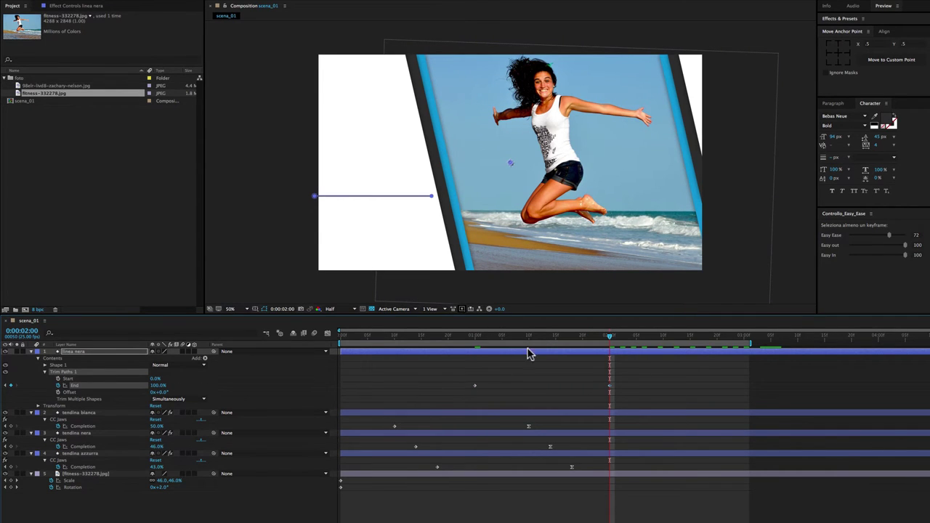
{"action": "left_click_drag", "start_coordinate": [488, 343], "coordinate": [624, 349]}
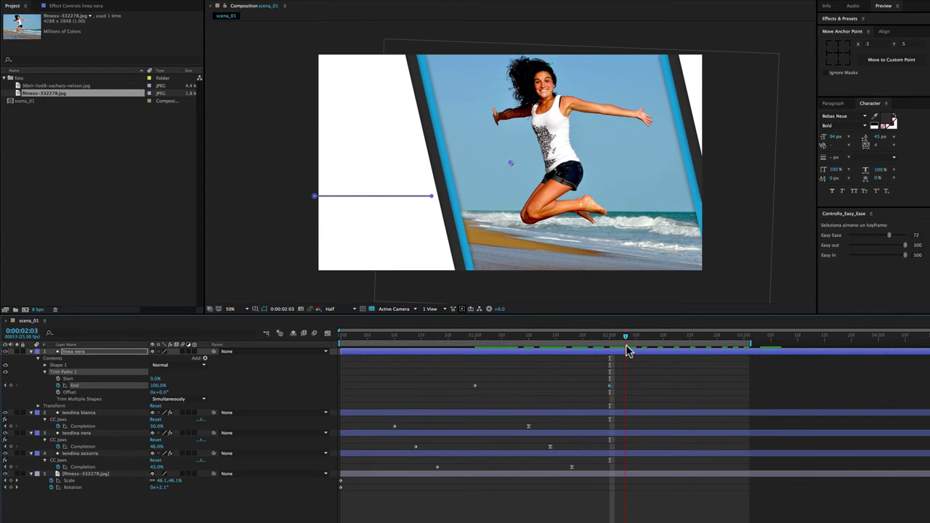
Step: Apply Easy Ease to the final End keyframe and preview the line drawing itself
{"action": "left_click", "coordinate": [619, 374]}
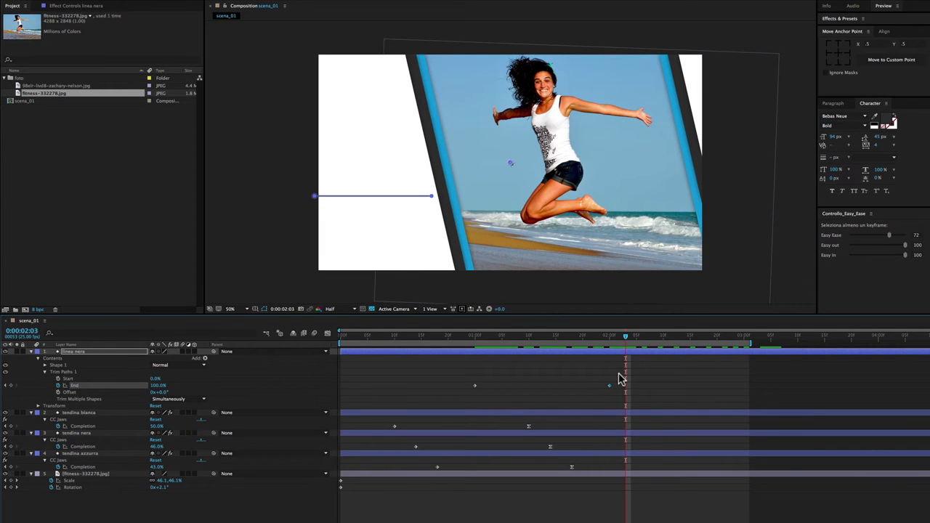
{"action": "left_click_drag", "start_coordinate": [619, 375], "coordinate": [594, 404]}
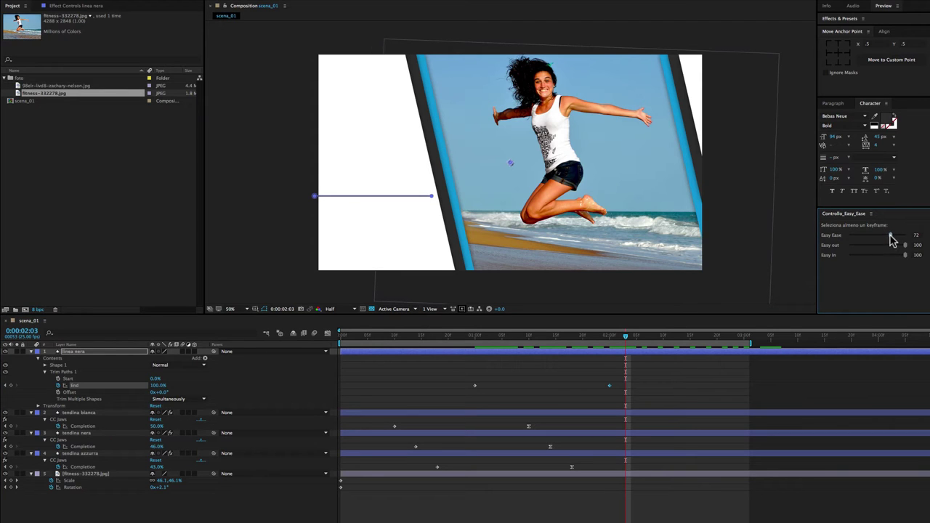
{"action": "left_click", "coordinate": [889, 235]}
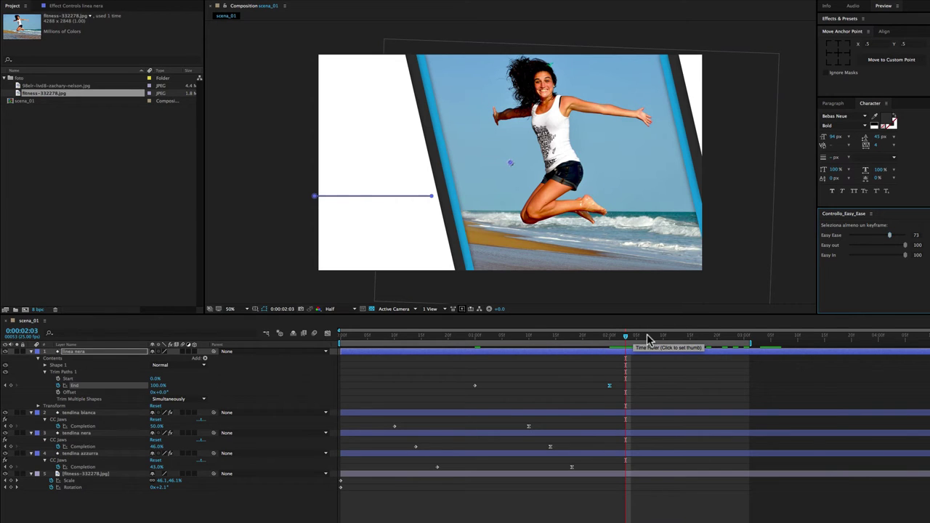
{"action": "key", "text": "space"}
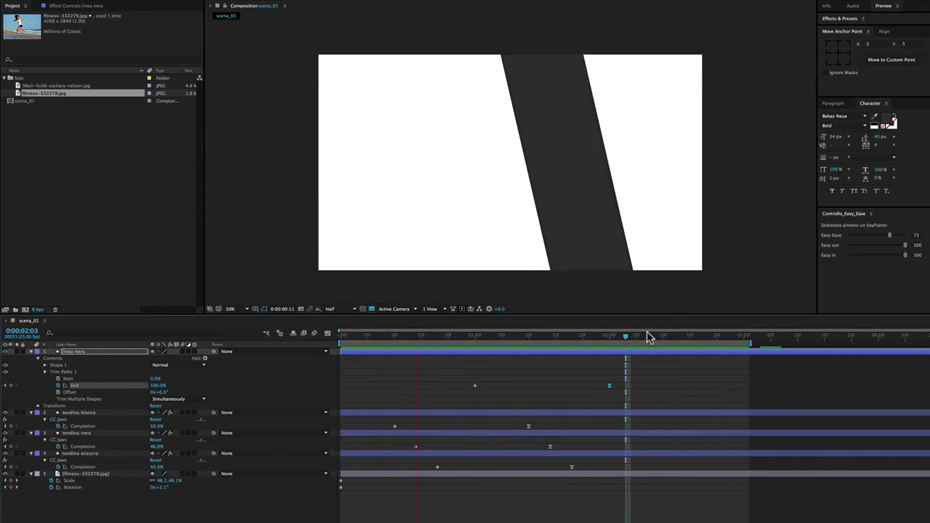
{"action": "key", "text": "space"}
Step: Type 'motion' as a new text layer on the dark line and scale it up proportionally
{"action": "left_click", "coordinate": [646, 337]}
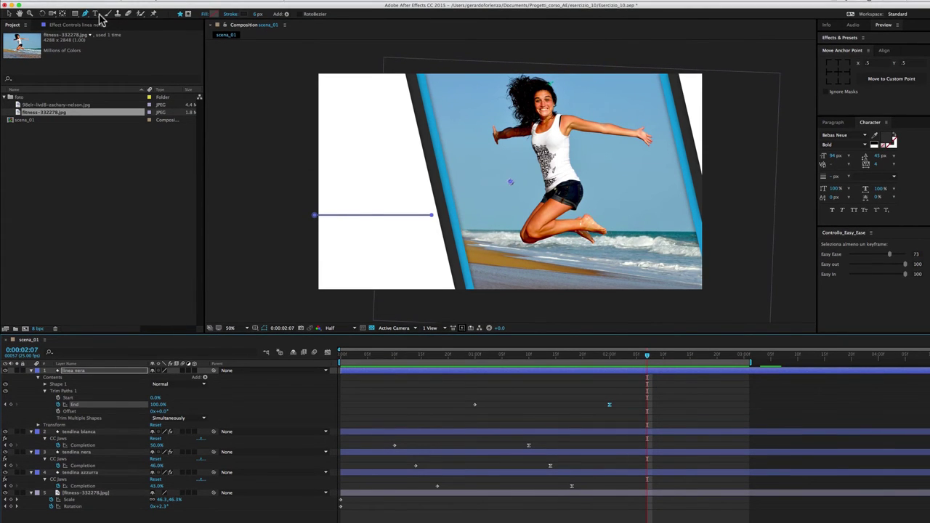
{"action": "left_click", "coordinate": [95, 14]}
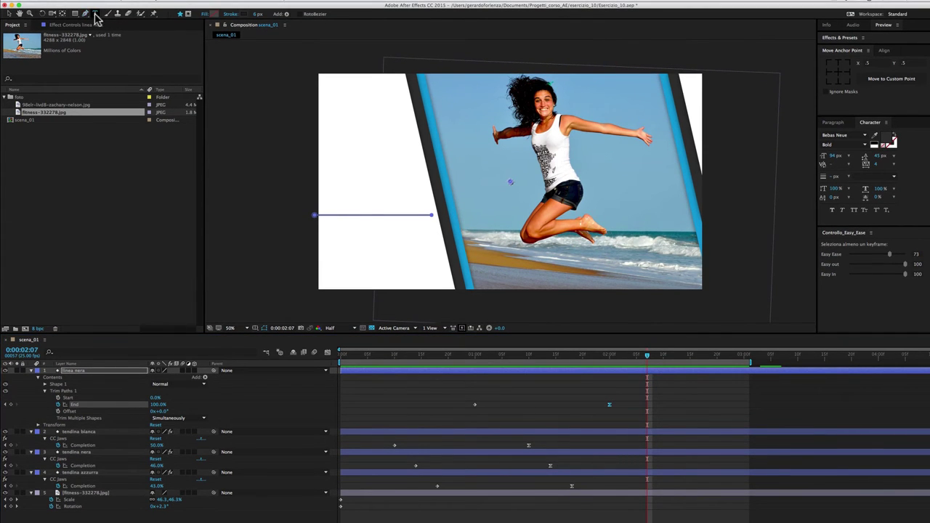
{"action": "left_click", "coordinate": [384, 213]}
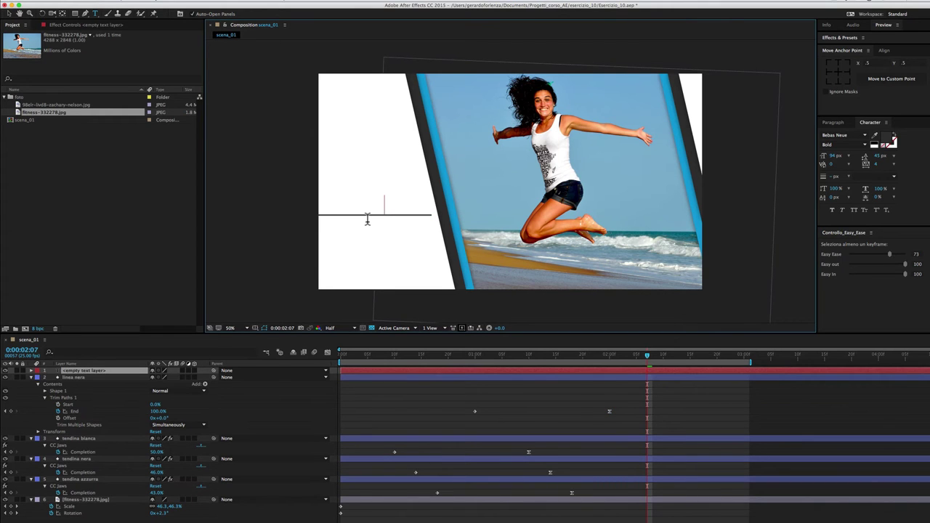
{"action": "type", "text": "motion"}
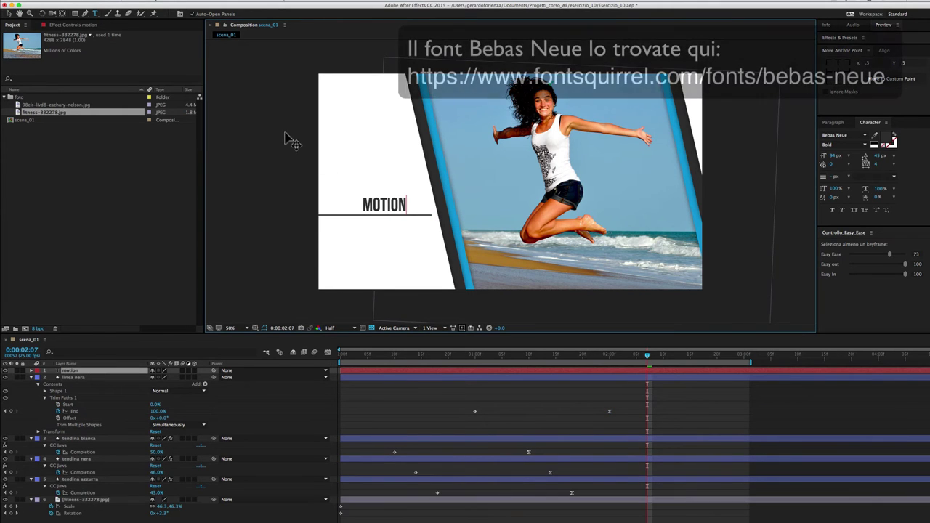
{"action": "left_click", "coordinate": [9, 13]}
{"action": "key", "text": "shift"}
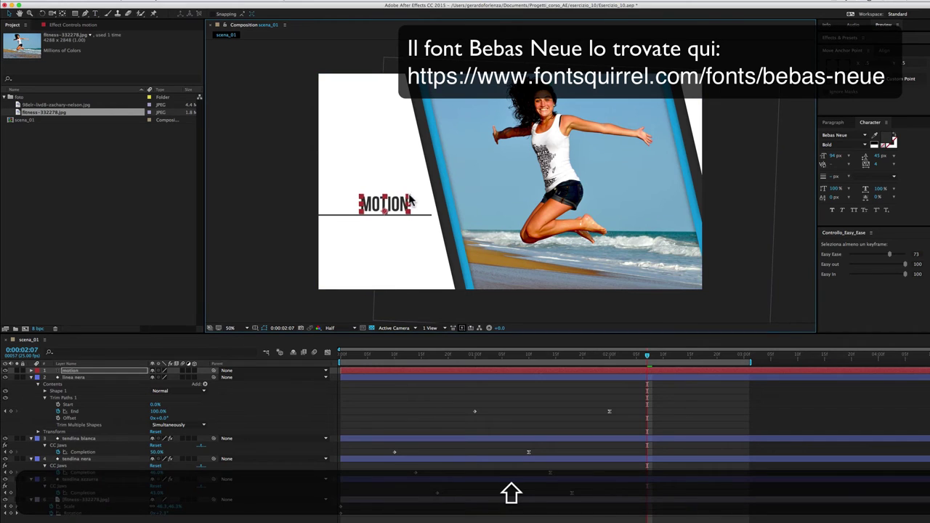
{"action": "left_click_drag", "start_coordinate": [410, 198], "coordinate": [388, 218]}
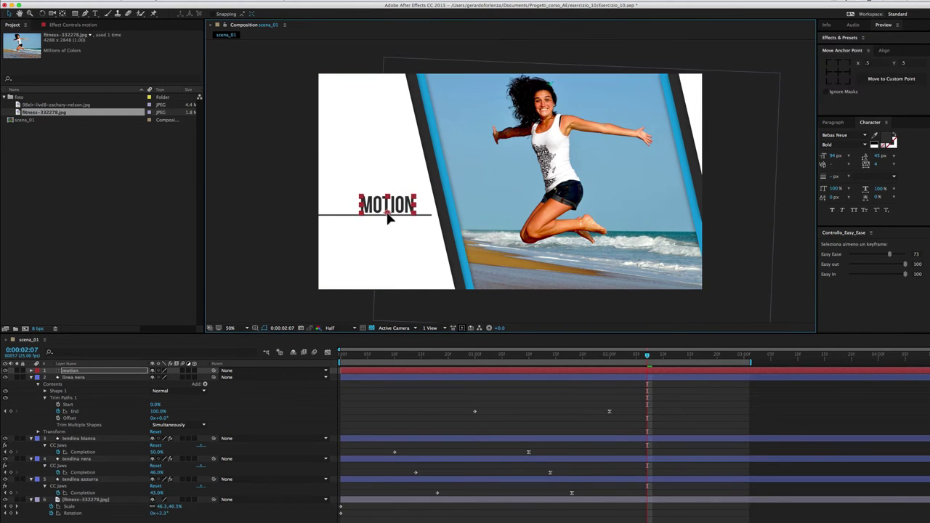
Step: Eyedrop the blue stripe as MOTION's fill colour and collapse the linea nera layer
{"action": "left_click", "coordinate": [875, 133]}
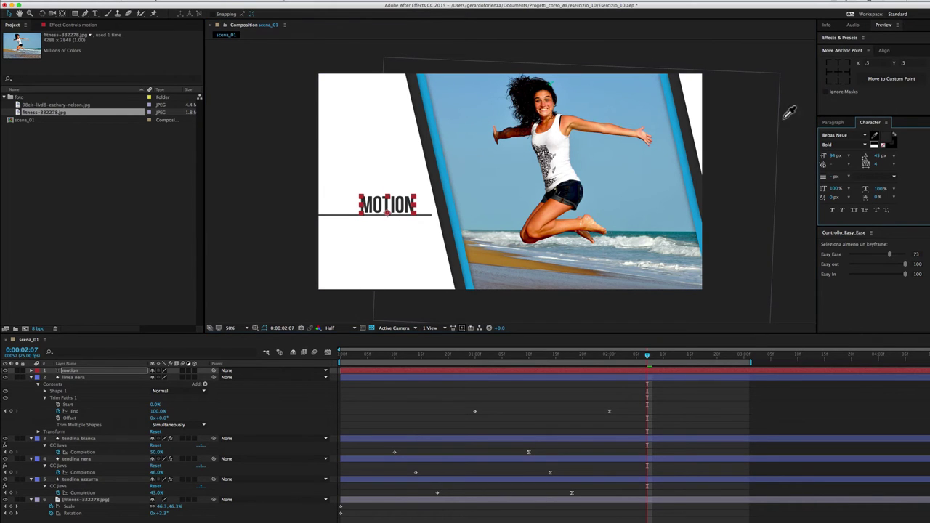
{"action": "left_click", "coordinate": [676, 141]}
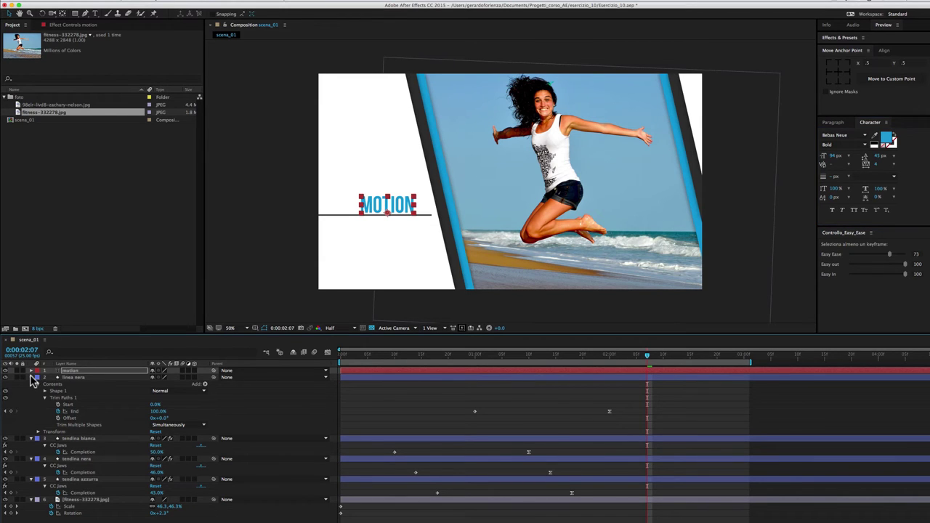
{"action": "left_click", "coordinate": [31, 377]}
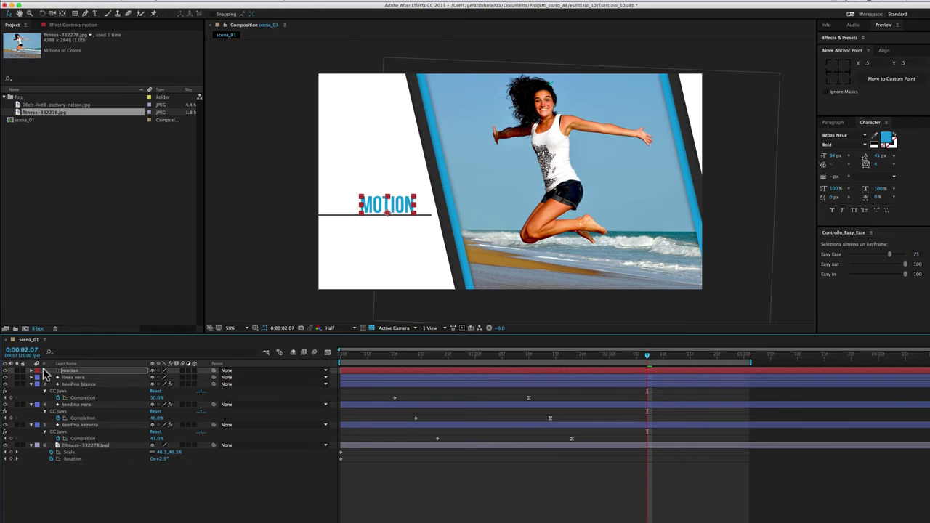
Step: Add a Position animator to the MOTION text, pushing letters down below the line
{"action": "left_click", "coordinate": [31, 371]}
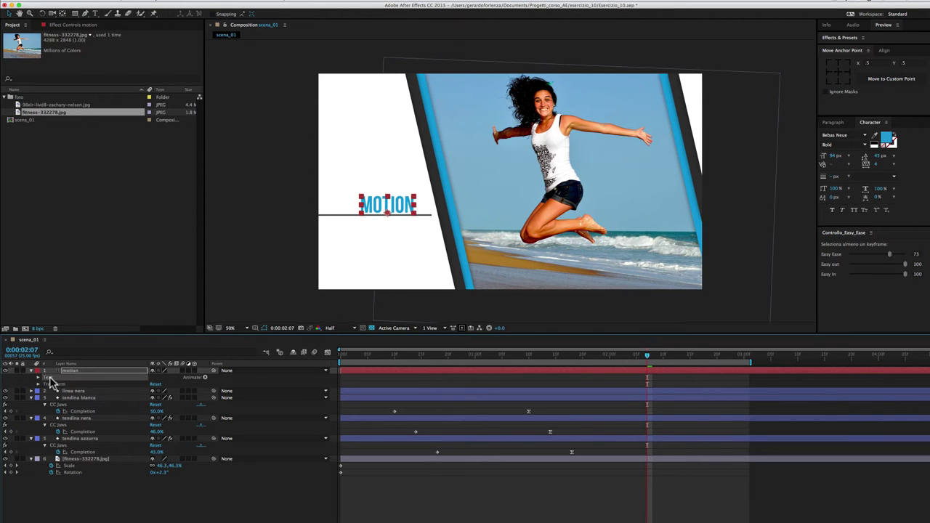
{"action": "left_click", "coordinate": [206, 378]}
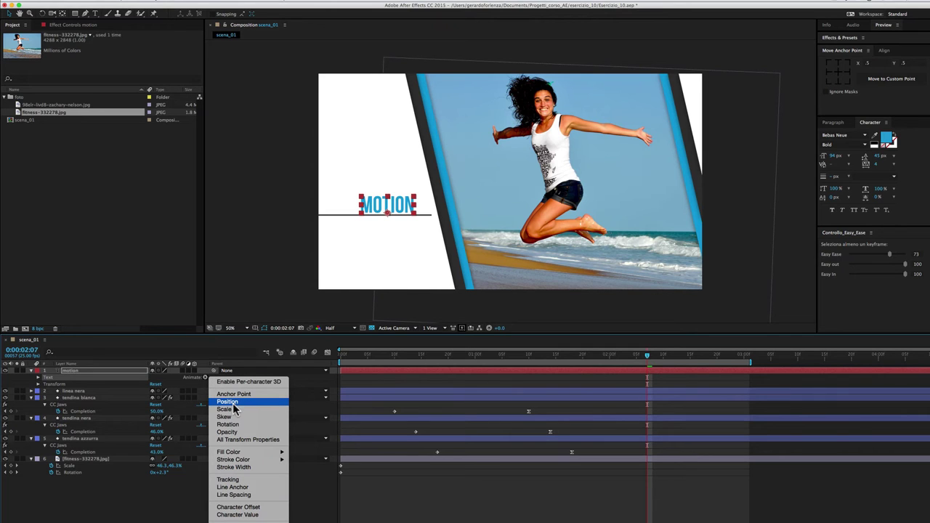
{"action": "left_click", "coordinate": [228, 402]}
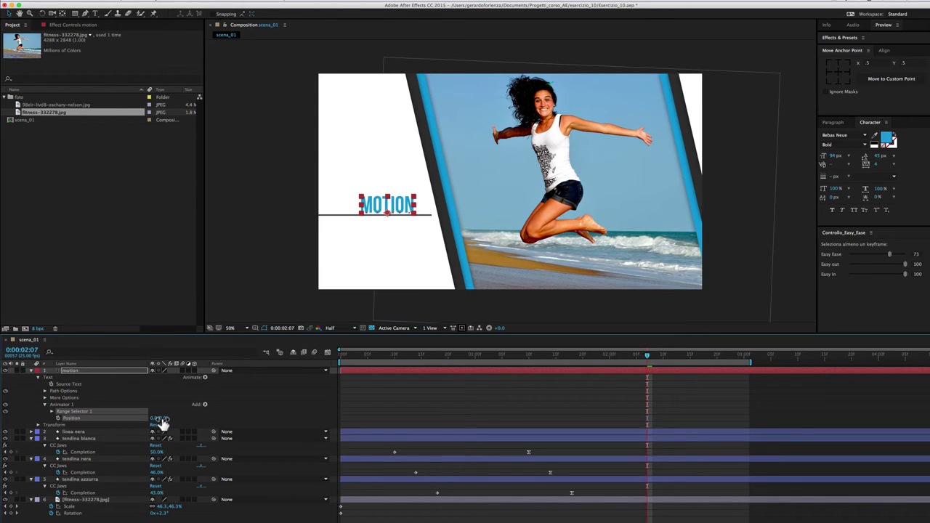
{"action": "left_click_drag", "start_coordinate": [165, 419], "coordinate": [211, 404]}
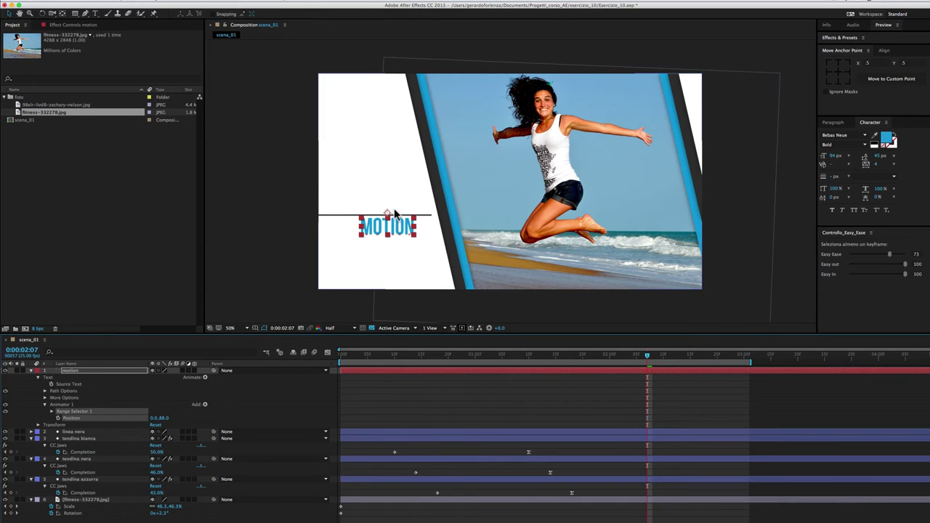
Step: Set Range Selector 1's advanced Shape to Ramp Up
{"action": "left_click", "coordinate": [52, 411]}
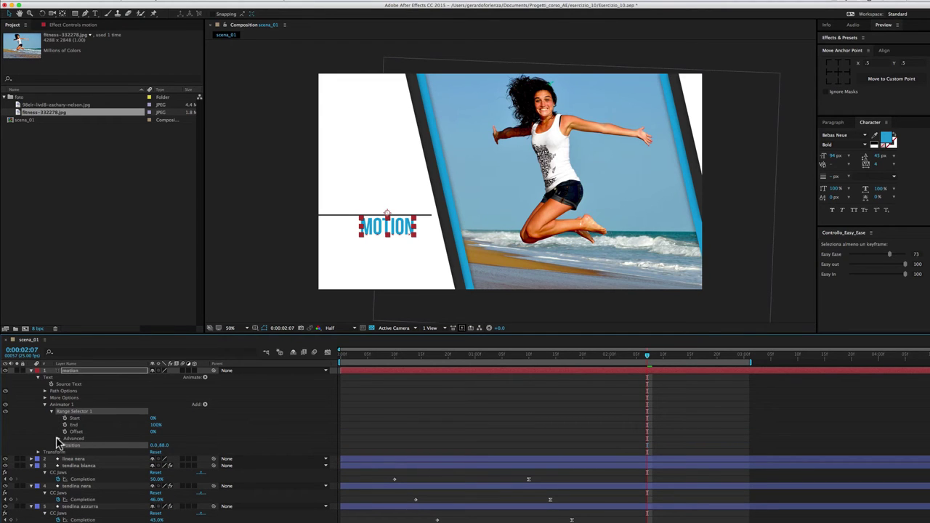
{"action": "left_click", "coordinate": [59, 439]}
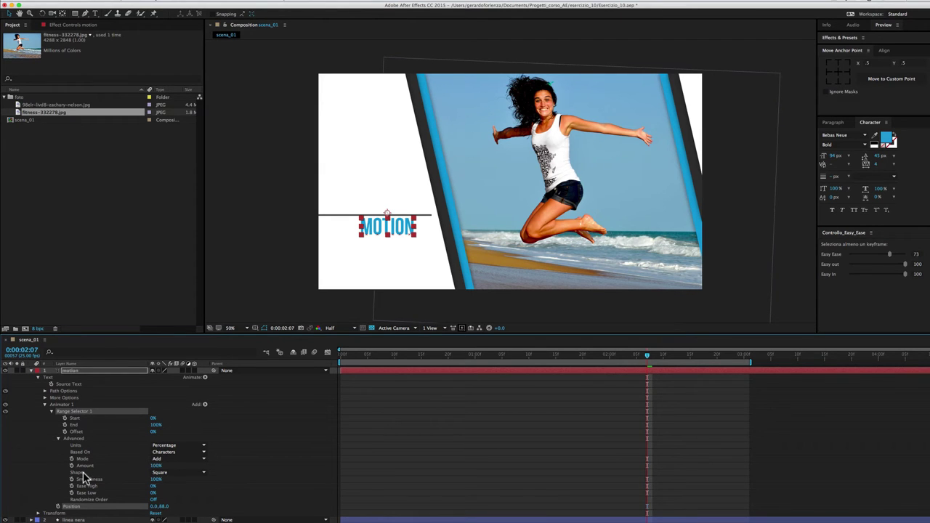
{"action": "left_click", "coordinate": [161, 473]}
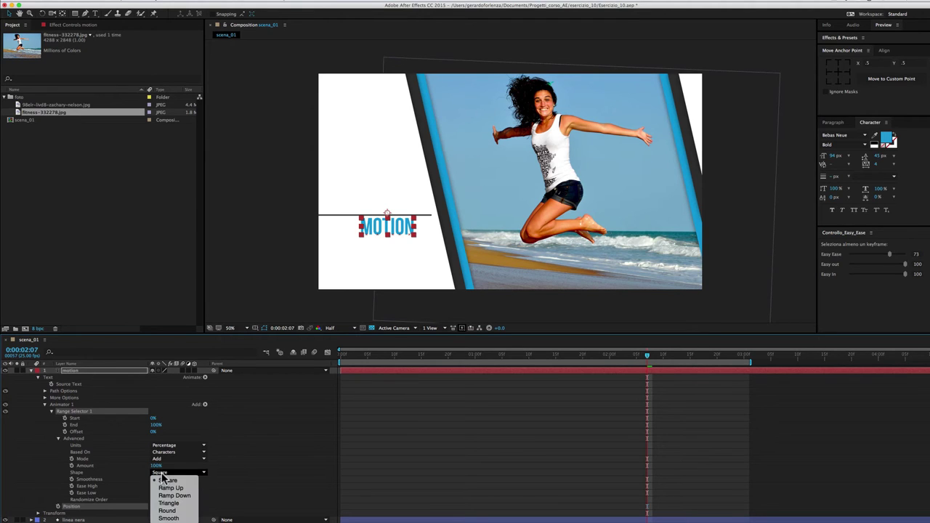
{"action": "left_click", "coordinate": [171, 488]}
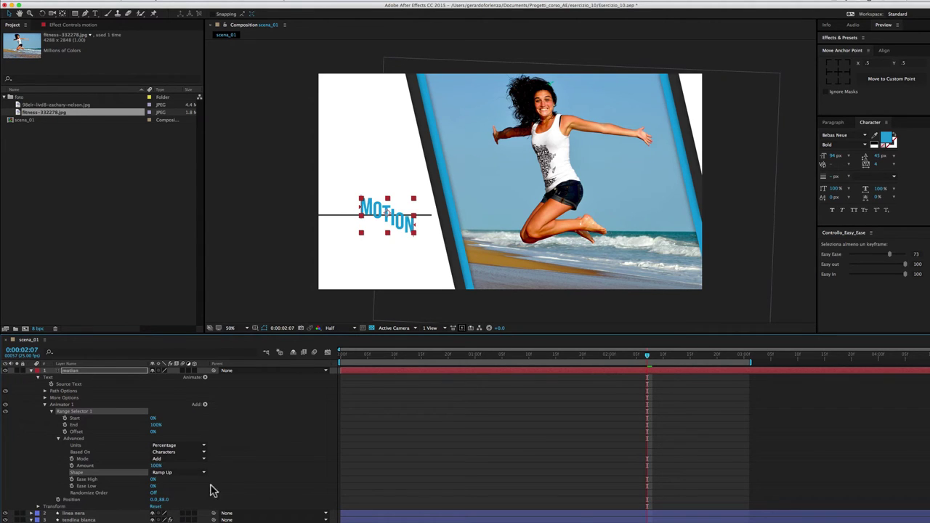
{"action": "left_click", "coordinate": [151, 420]}
Step: Raise the range selector Start to 44% and scrub back near 0:00:01:05 to check
{"action": "left_click_drag", "start_coordinate": [151, 420], "coordinate": [165, 421]}
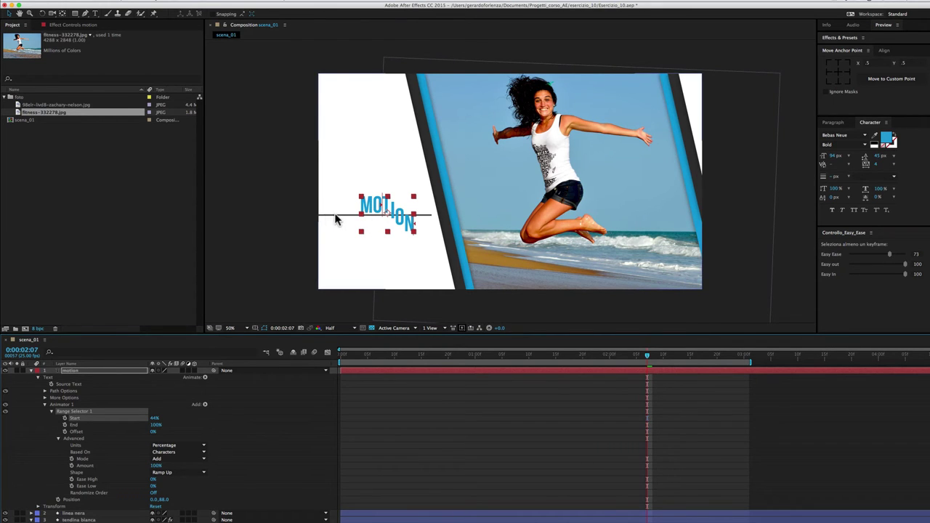
{"action": "left_click", "coordinate": [279, 352]}
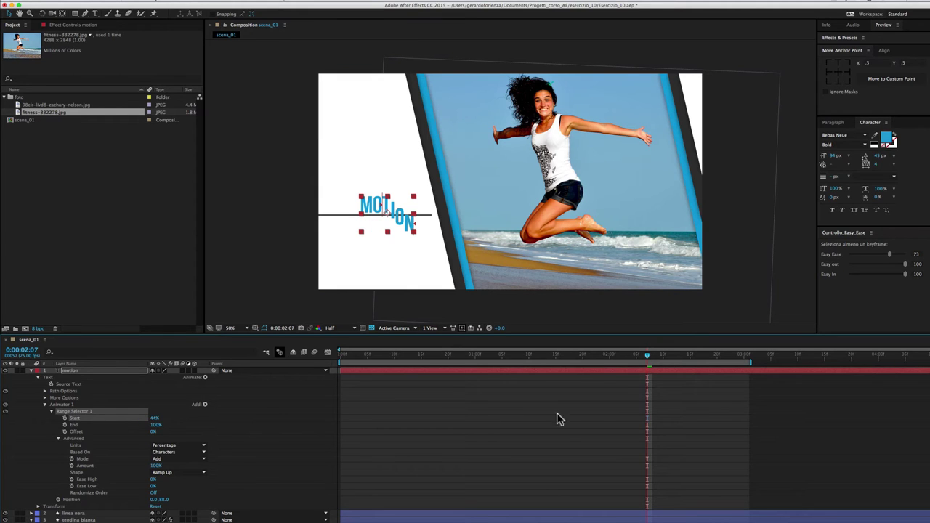
{"action": "left_click_drag", "start_coordinate": [646, 359], "coordinate": [491, 360]}
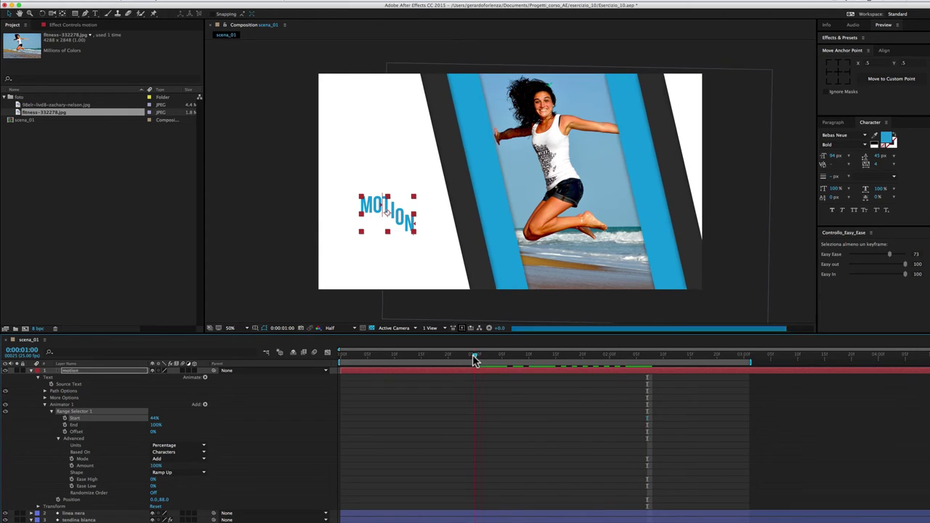
{"action": "left_click_drag", "start_coordinate": [491, 361], "coordinate": [499, 363]}
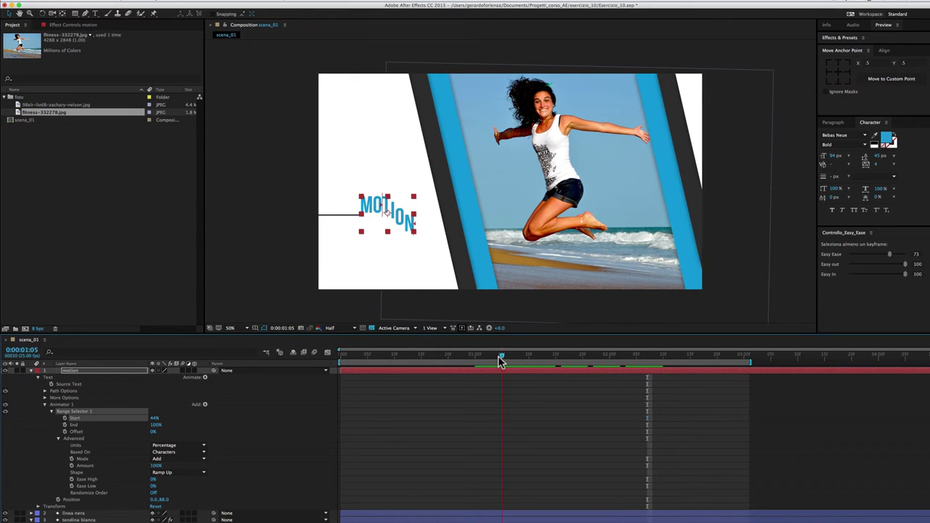
Step: Keyframe the range Offset from -100% at 0:00:01:05 to a positive value at 0:00:01:22
{"action": "key", "text": "super+x"}
{"action": "key", "text": "super+v"}
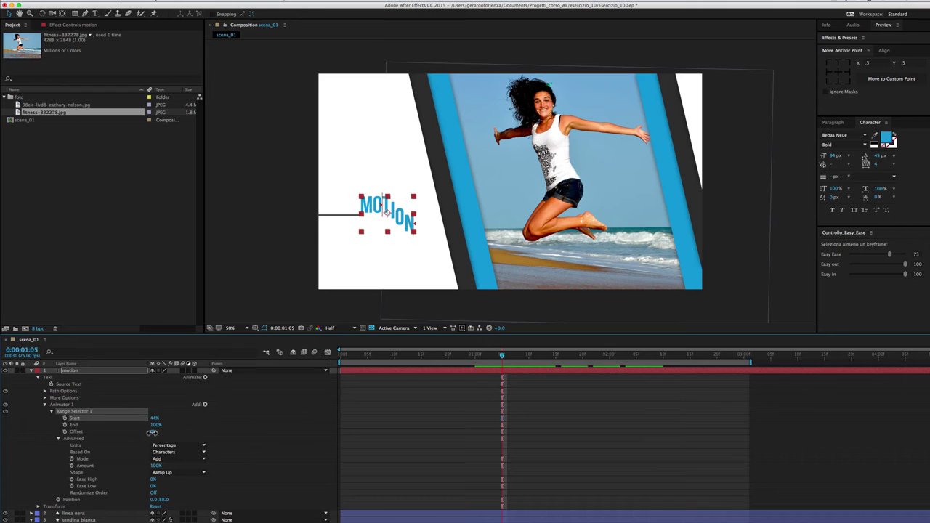
{"action": "left_click_drag", "start_coordinate": [152, 432], "coordinate": [92, 430]}
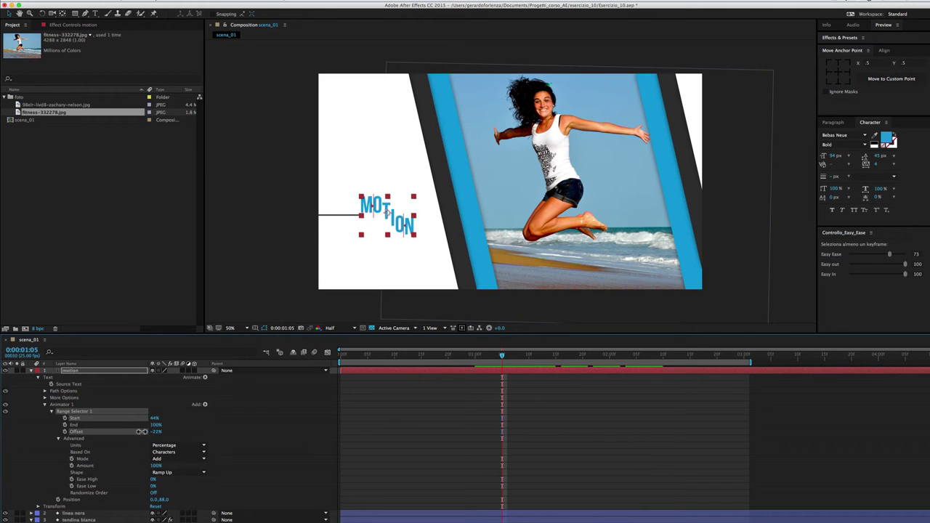
{"action": "left_click", "coordinate": [78, 431]}
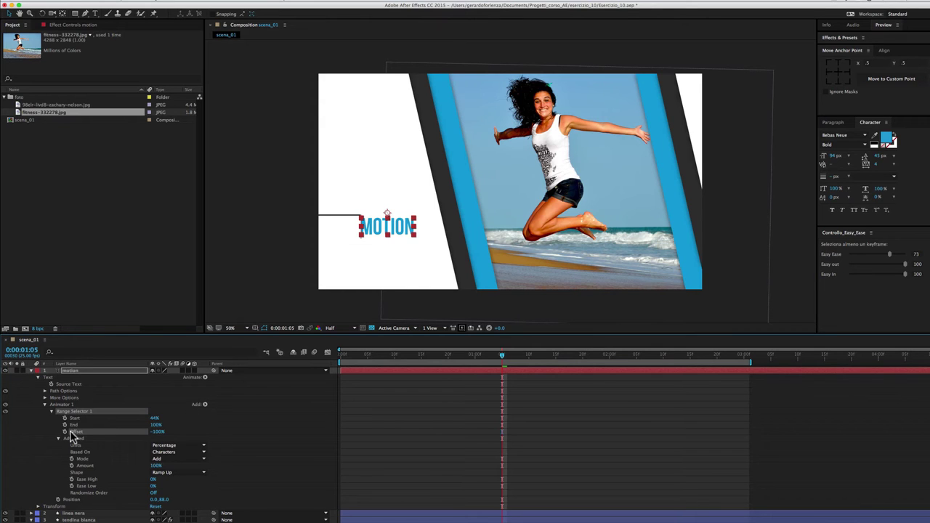
{"action": "left_click", "coordinate": [65, 431]}
{"action": "left_click_drag", "start_coordinate": [501, 359], "coordinate": [594, 367]}
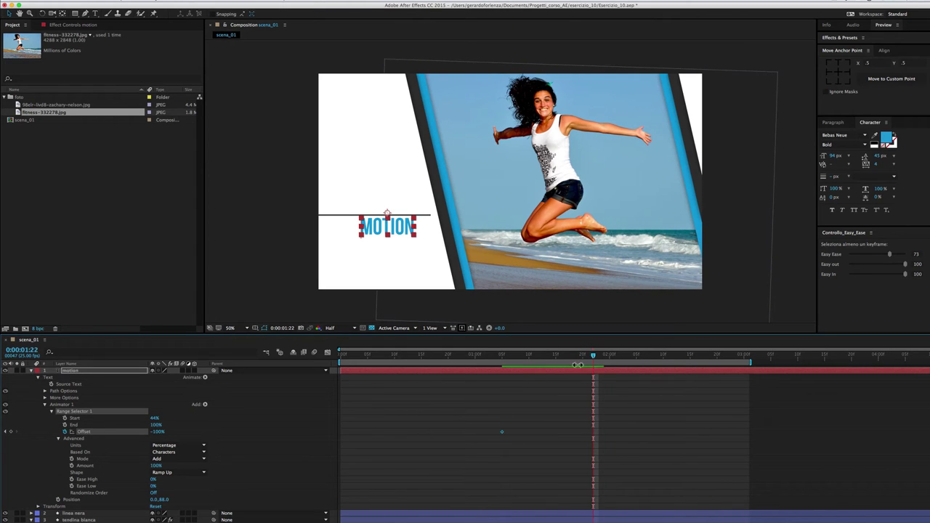
{"action": "left_click_drag", "start_coordinate": [156, 432], "coordinate": [233, 439]}
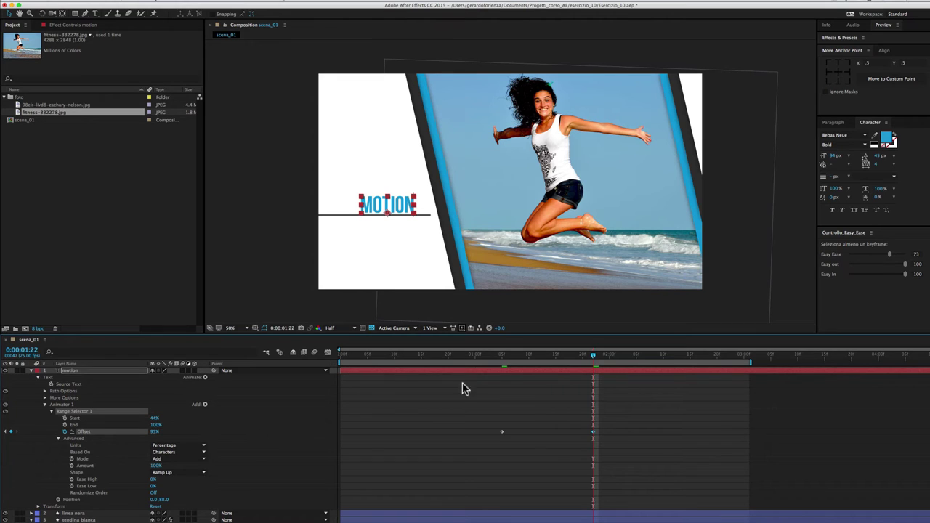
{"action": "mouse_move", "coordinate": [593, 361]}
{"action": "left_mouse_down"}
{"action": "mouse_move", "coordinate": [501, 358]}
{"action": "mouse_move", "coordinate": [563, 374]}
{"action": "left_mouse_up"}
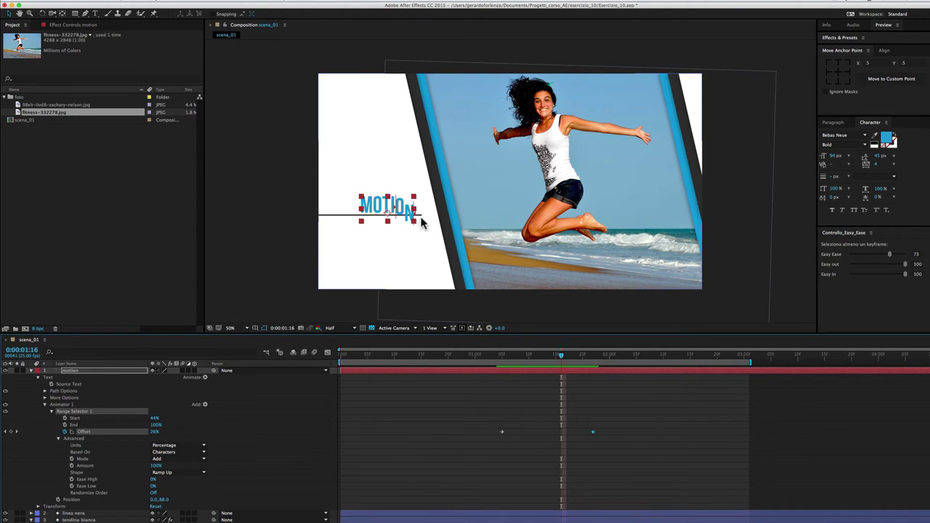
Step: Draw a rectangular mask over the MOTION text
{"action": "left_click", "coordinate": [75, 13]}
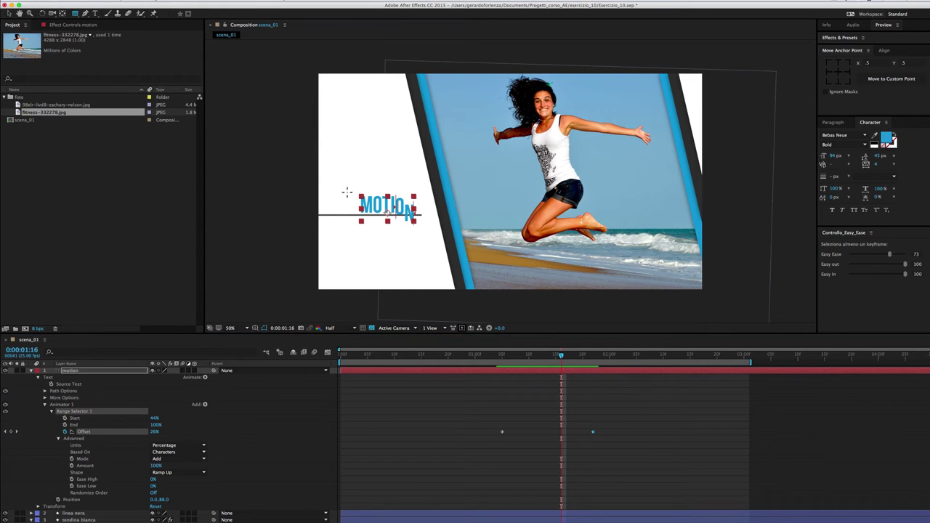
{"action": "left_click_drag", "start_coordinate": [347, 191], "coordinate": [428, 214]}
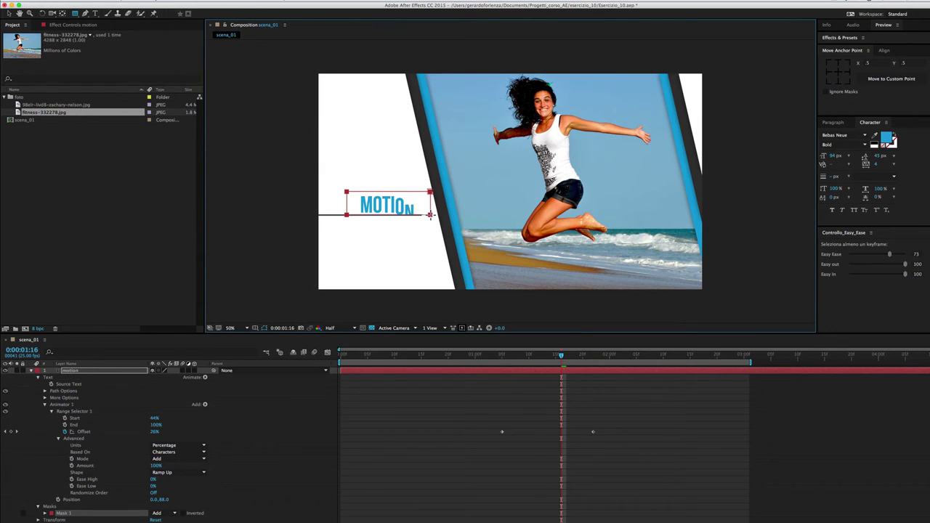
{"action": "left_click_drag", "start_coordinate": [497, 356], "coordinate": [561, 376]}
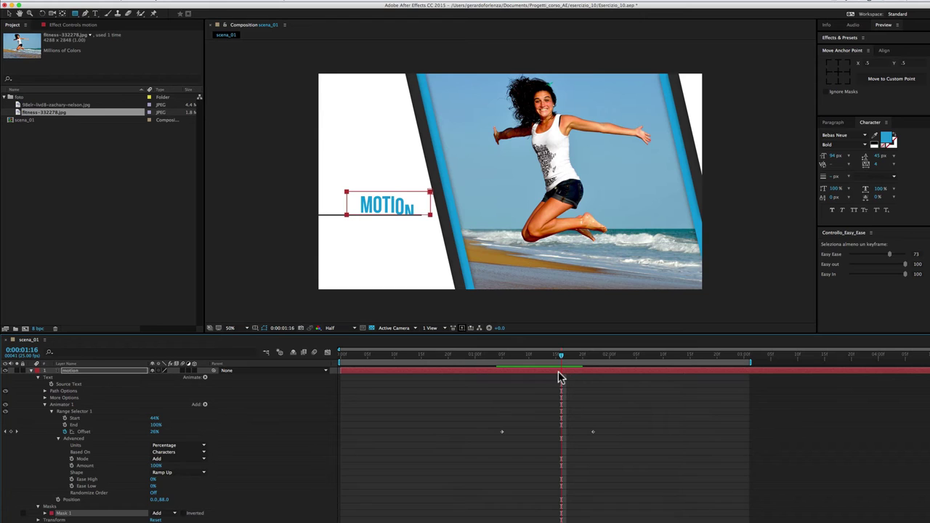
Step: Raise the range selector's Ease Low to 85% and preview the title animation
{"action": "left_click", "coordinate": [116, 486]}
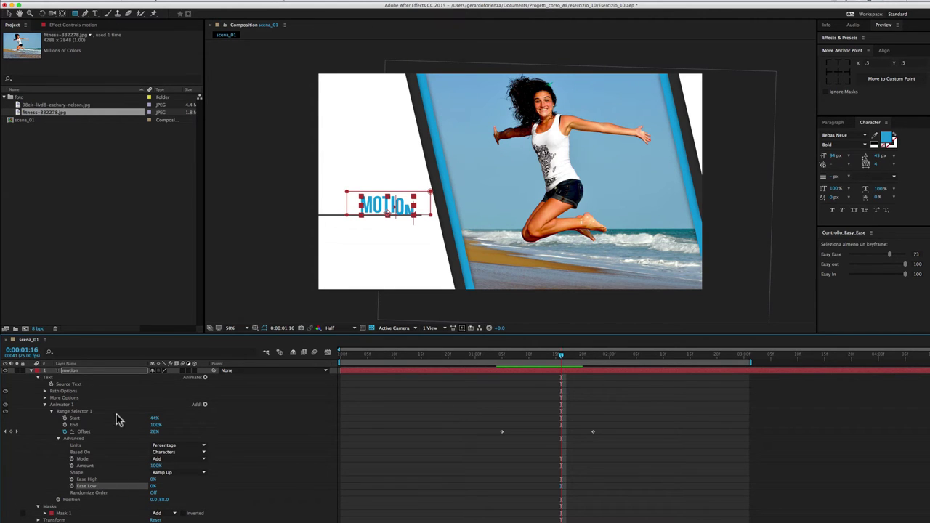
{"action": "left_click", "coordinate": [123, 372]}
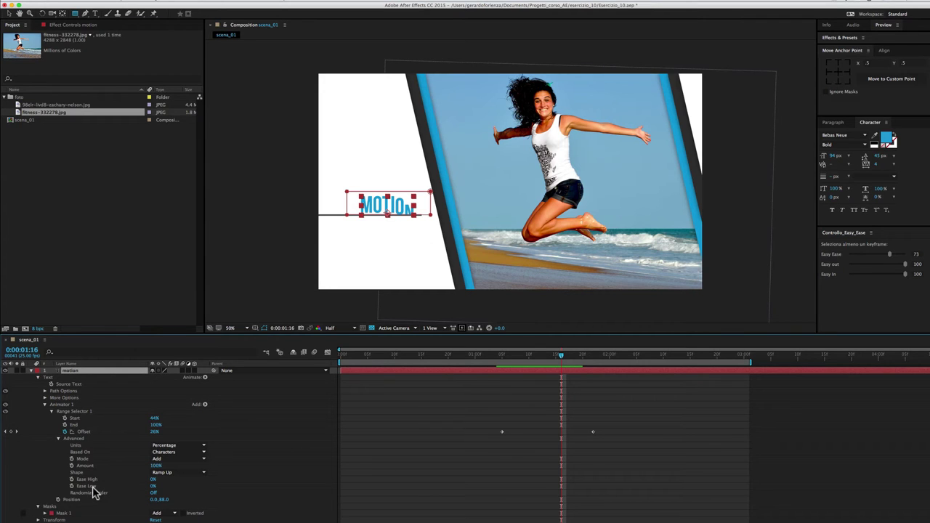
{"action": "left_click_drag", "start_coordinate": [152, 487], "coordinate": [191, 486]}
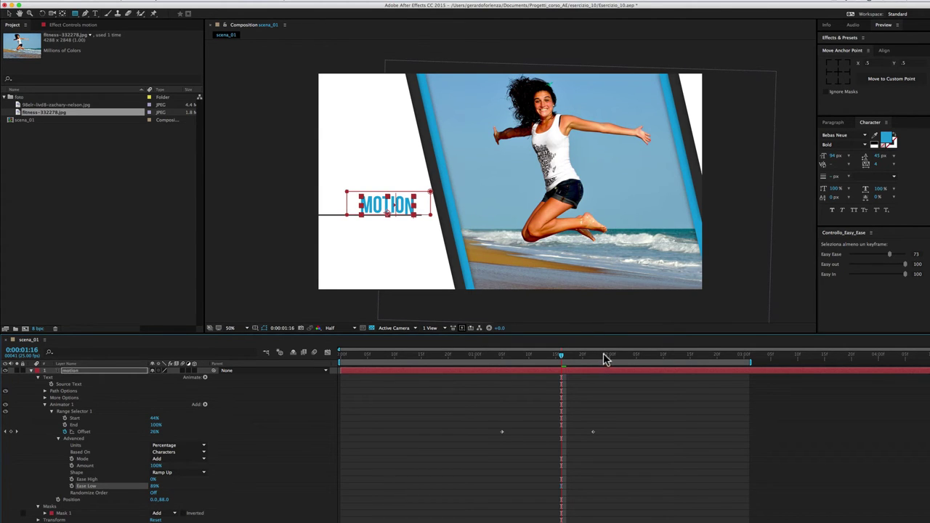
{"action": "key", "text": "space"}
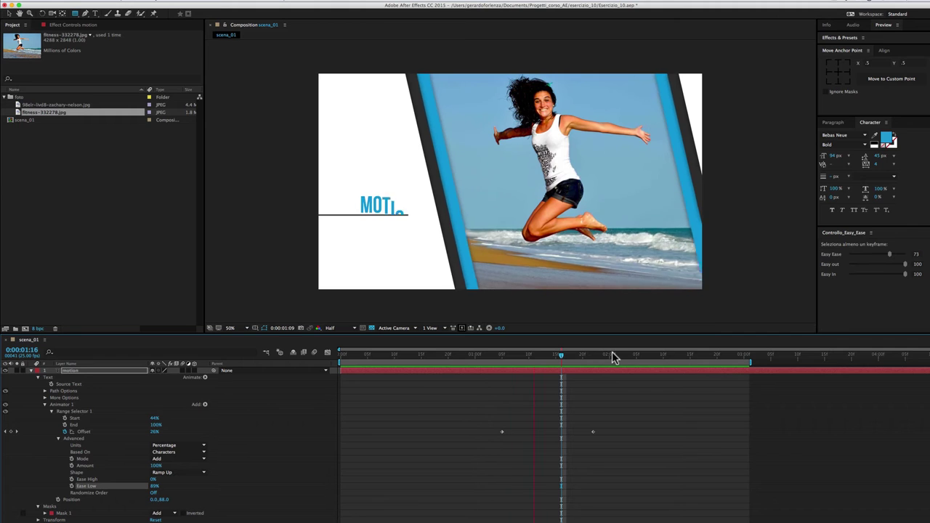
{"action": "left_click", "coordinate": [620, 356]}
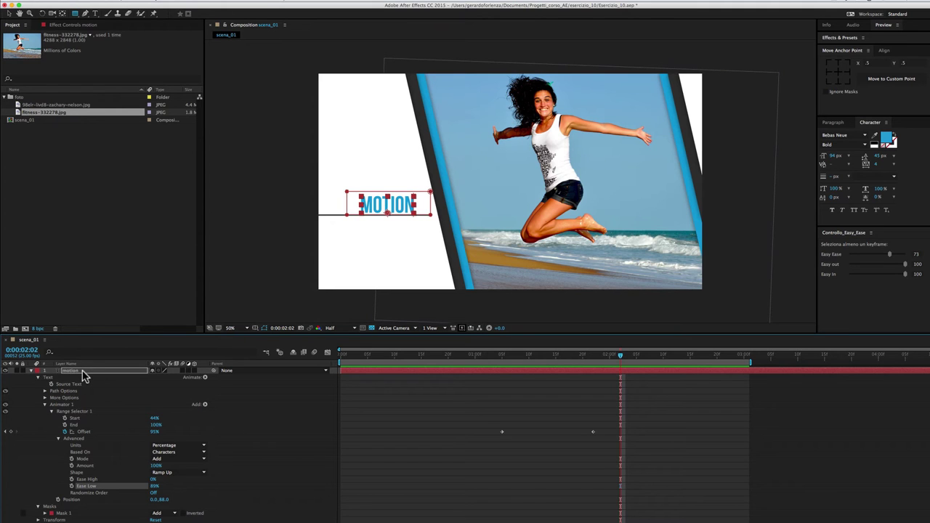
Step: Duplicate the motion layer, retype it as 'graphics', and colour it like the dark bar
{"action": "left_click", "coordinate": [32, 372]}
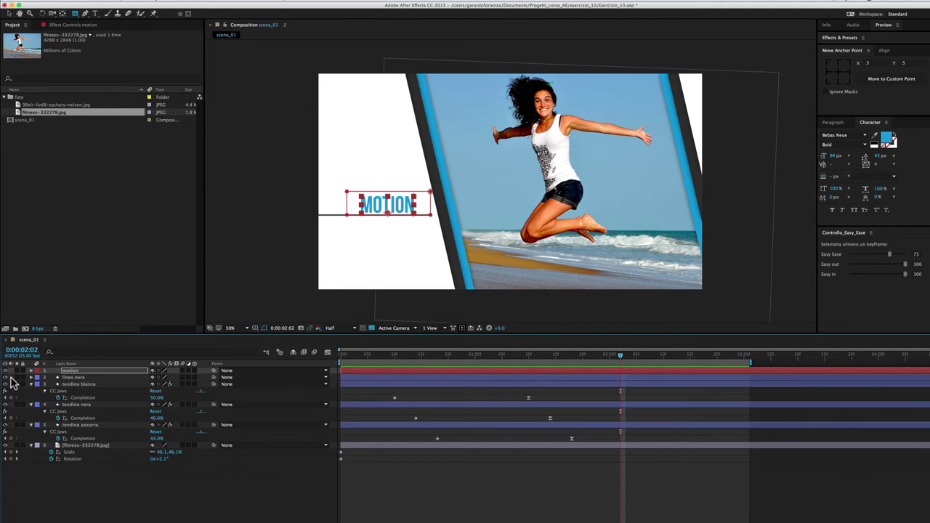
{"action": "left_click", "coordinate": [70, 372]}
{"action": "key", "text": "super"}
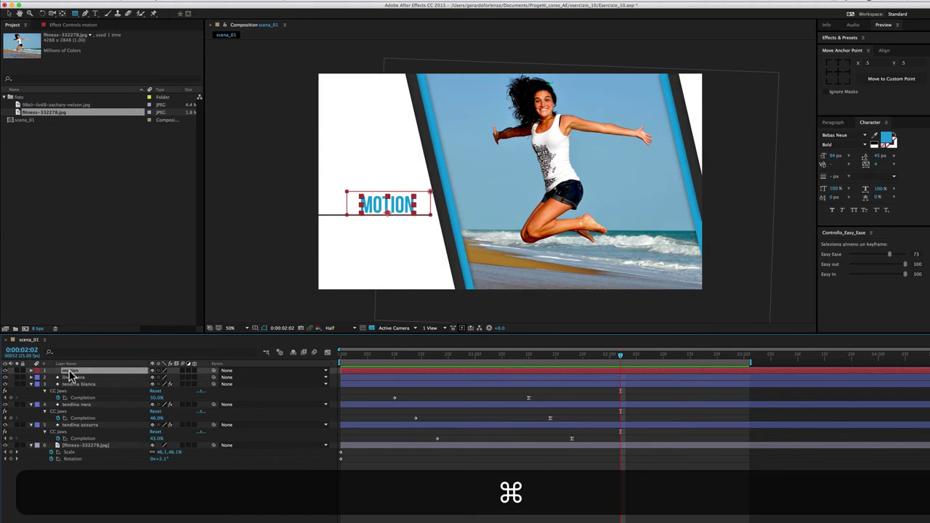
{"action": "key", "text": "super+d"}
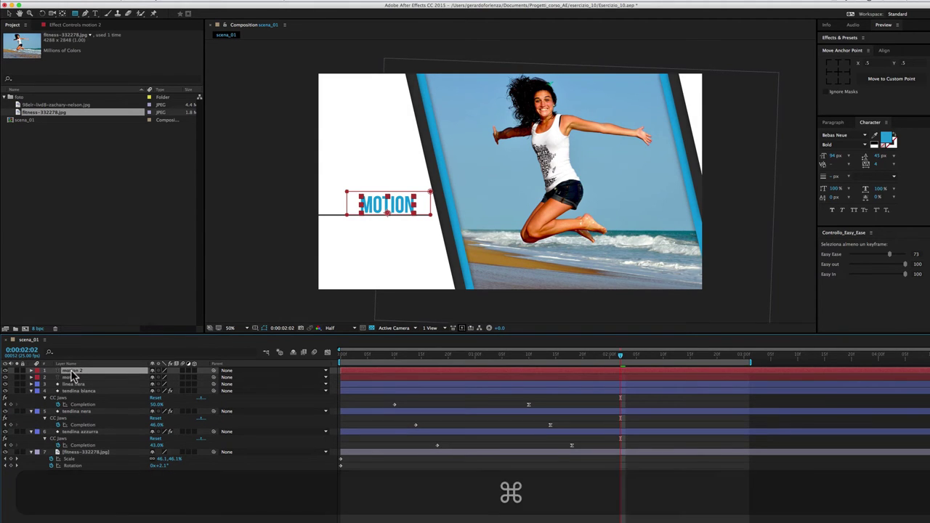
{"action": "double_click", "coordinate": [71, 374]}
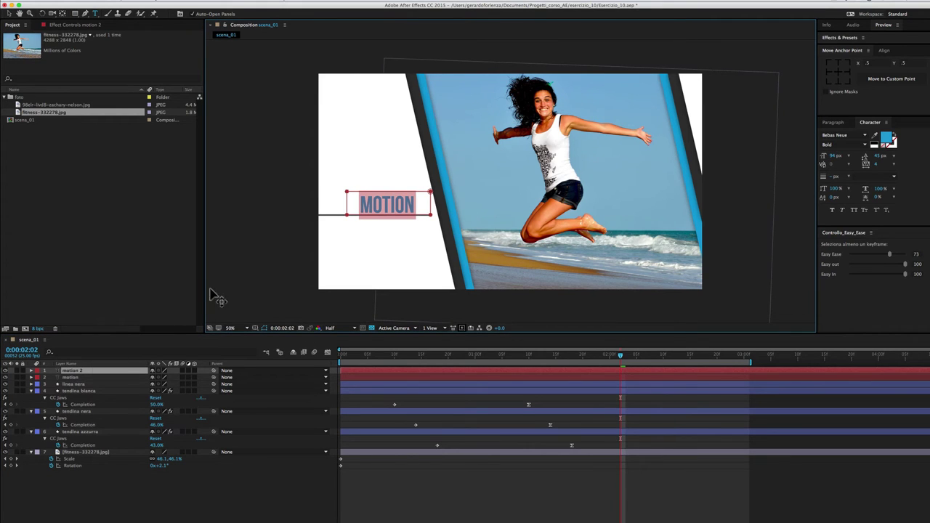
{"action": "type", "text": "graphic"}
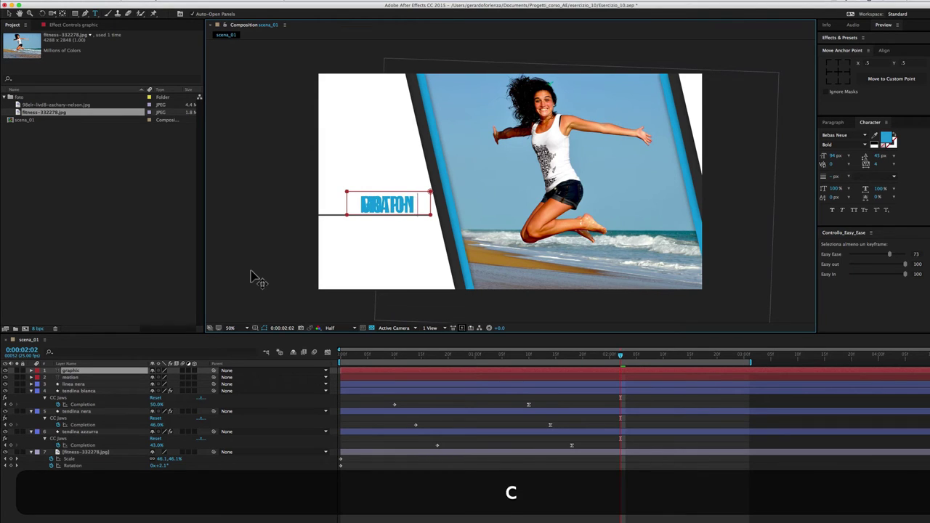
{"action": "type", "text": "s"}
{"action": "left_click", "coordinate": [71, 373]}
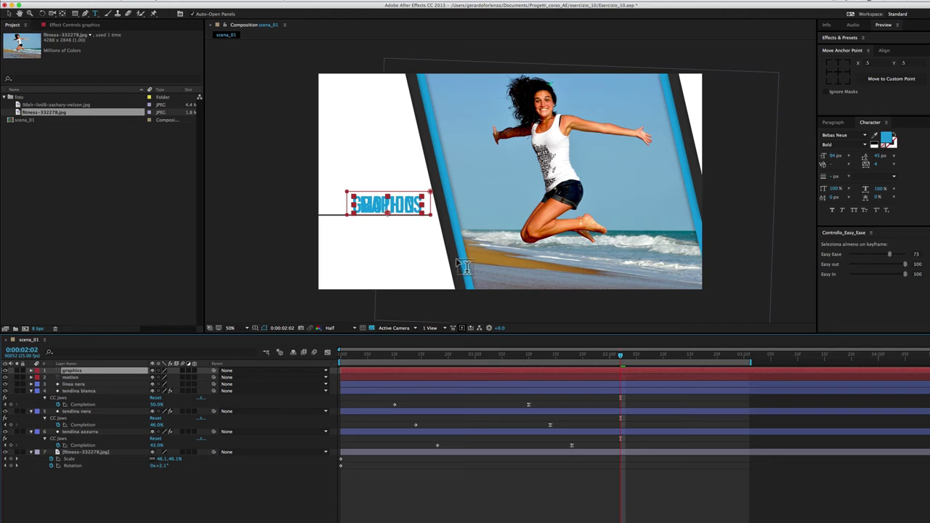
{"action": "left_click", "coordinate": [874, 136]}
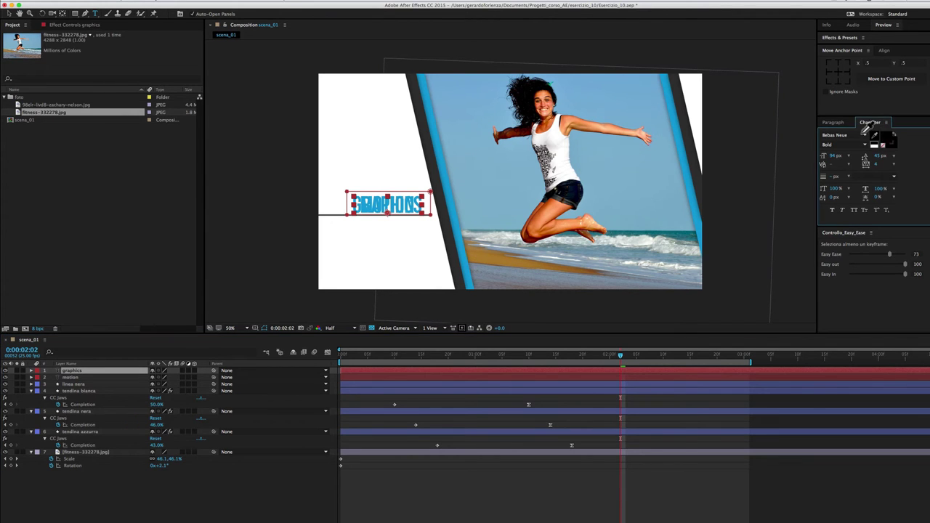
{"action": "left_click", "coordinate": [446, 229]}
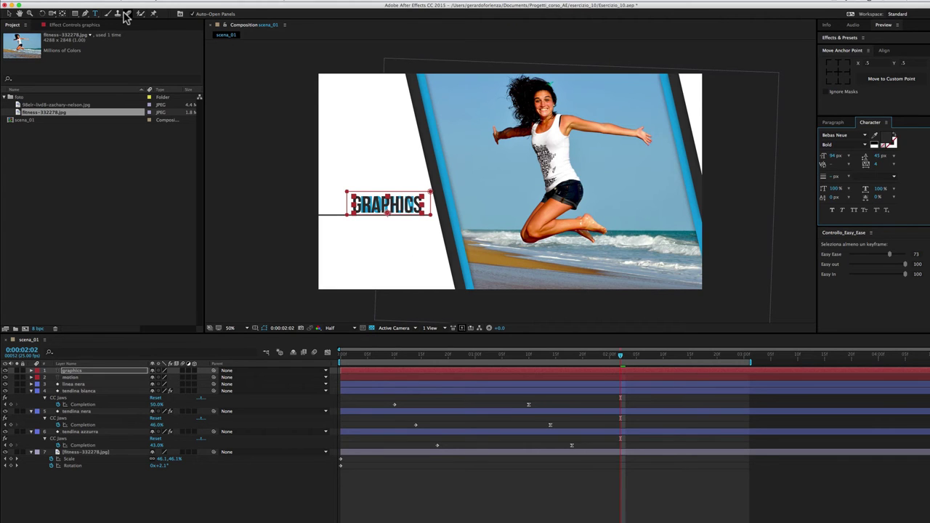
Step: Move GRAPHICS straight down beneath MOTION and nudge it into alignment
{"action": "left_click", "coordinate": [10, 15]}
{"action": "left_click", "coordinate": [390, 209]}
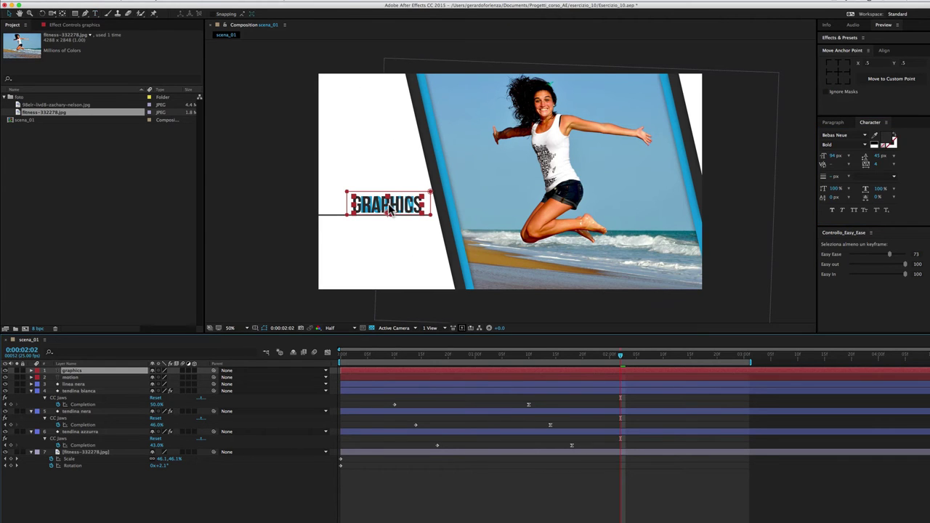
{"action": "left_click_drag", "start_coordinate": [391, 209], "coordinate": [391, 230]}
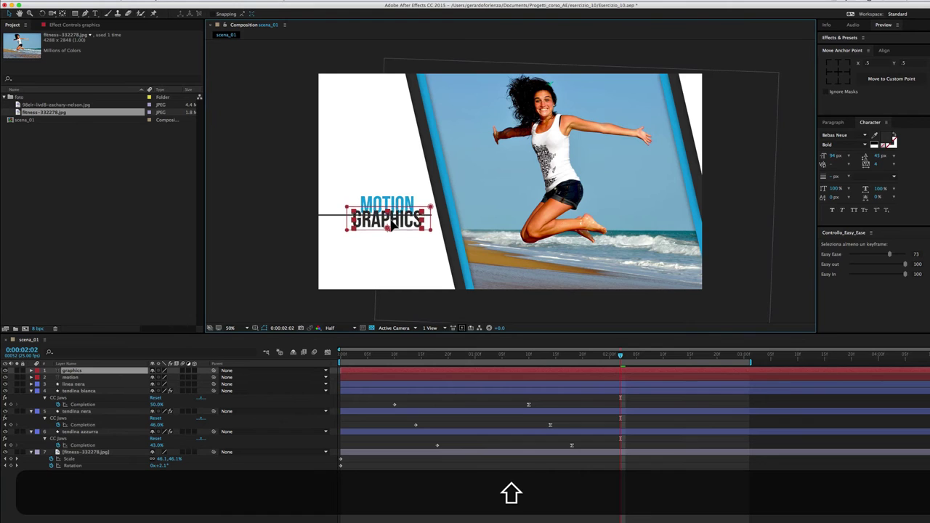
{"action": "key", "text": "Right"}
{"action": "key", "text": "Right"}
{"action": "key", "text": "Right"}
{"action": "key", "text": "Right"}
{"action": "key", "text": "Right"}
{"action": "key", "text": "Right"}
{"action": "key", "text": "Right"}
{"action": "key", "text": "Right"}
{"action": "key", "text": "Right"}
{"action": "key", "text": "Right"}
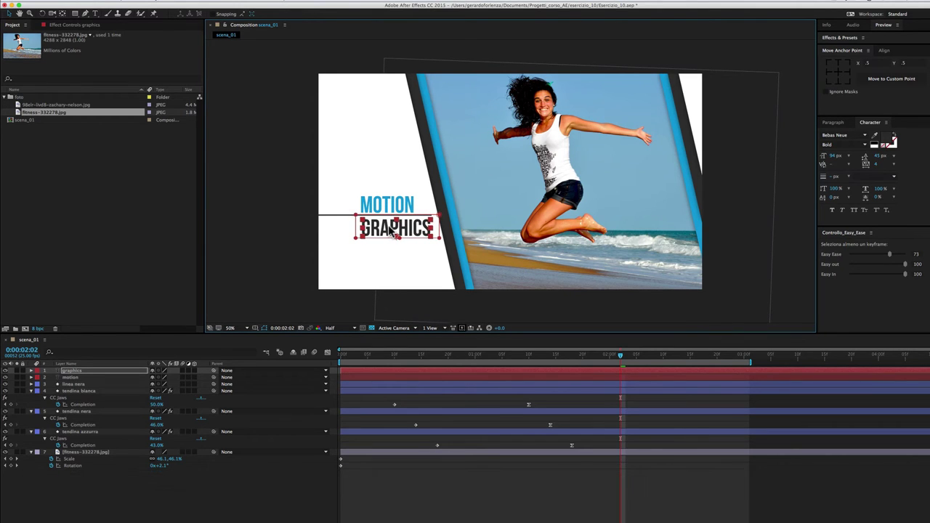
{"action": "key", "text": "Left"}
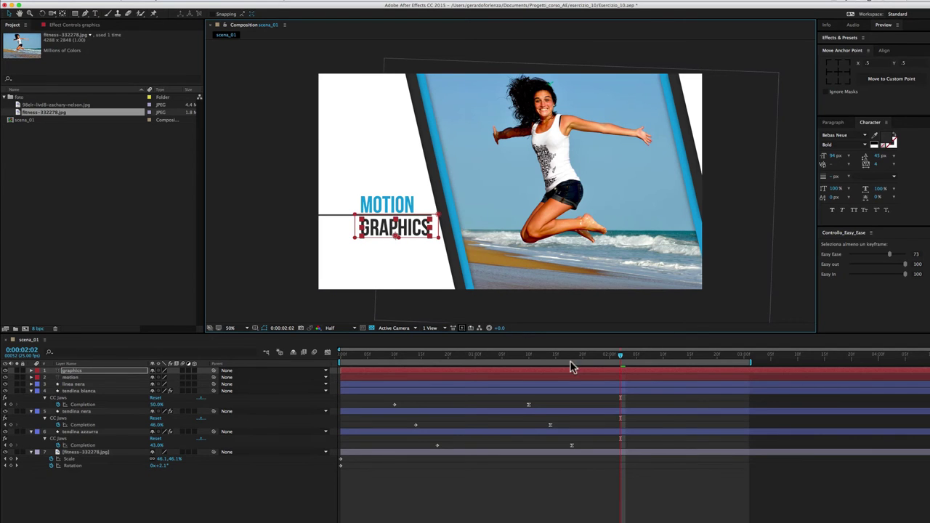
Step: Change the GRAPHICS text animator's Position offset to 0, −99
{"action": "mouse_move", "coordinate": [617, 360]}
{"action": "left_mouse_down"}
{"action": "mouse_move", "coordinate": [497, 356]}
{"action": "mouse_move", "coordinate": [530, 373]}
{"action": "left_mouse_up"}
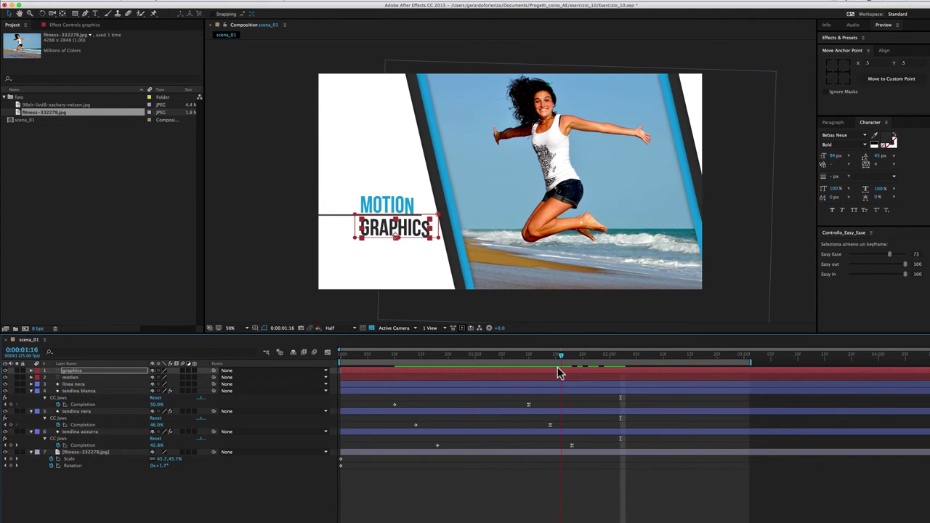
{"action": "left_click_drag", "start_coordinate": [548, 373], "coordinate": [582, 372]}
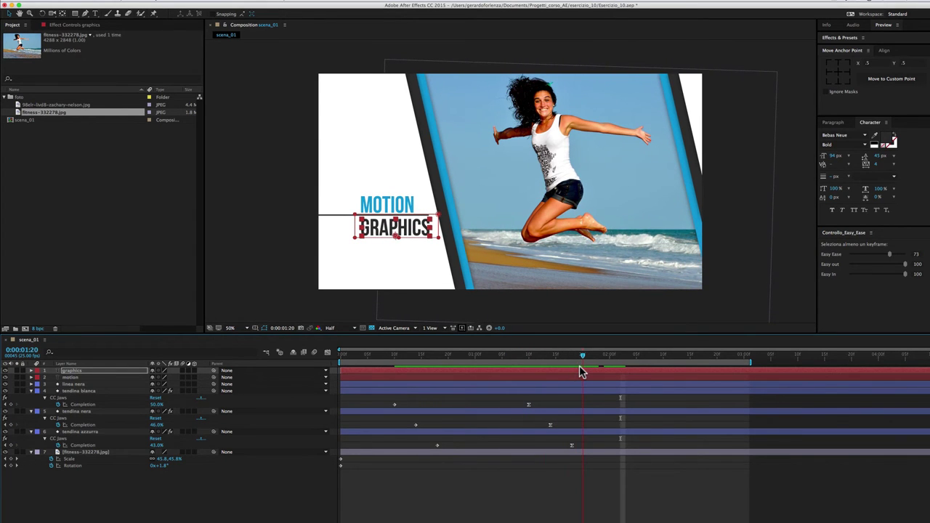
{"action": "left_click_drag", "start_coordinate": [581, 372], "coordinate": [530, 360]}
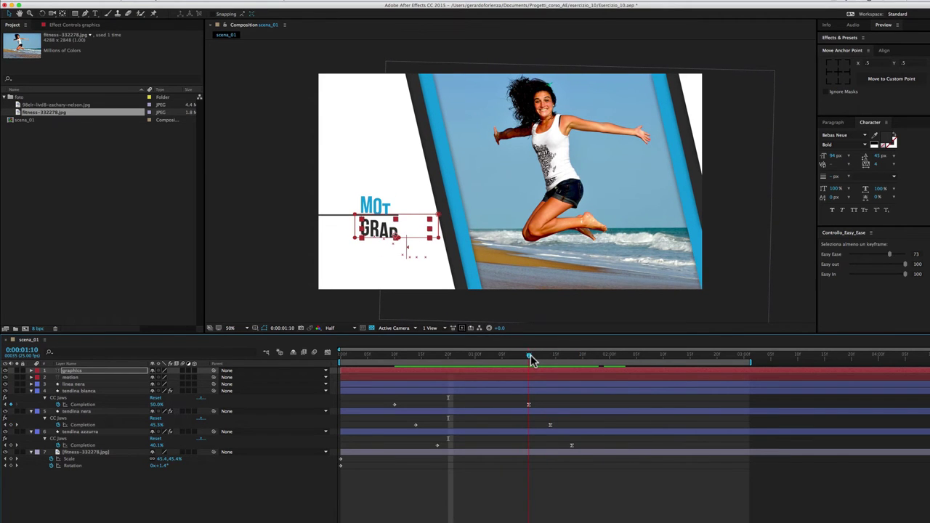
{"action": "left_click", "coordinate": [32, 372]}
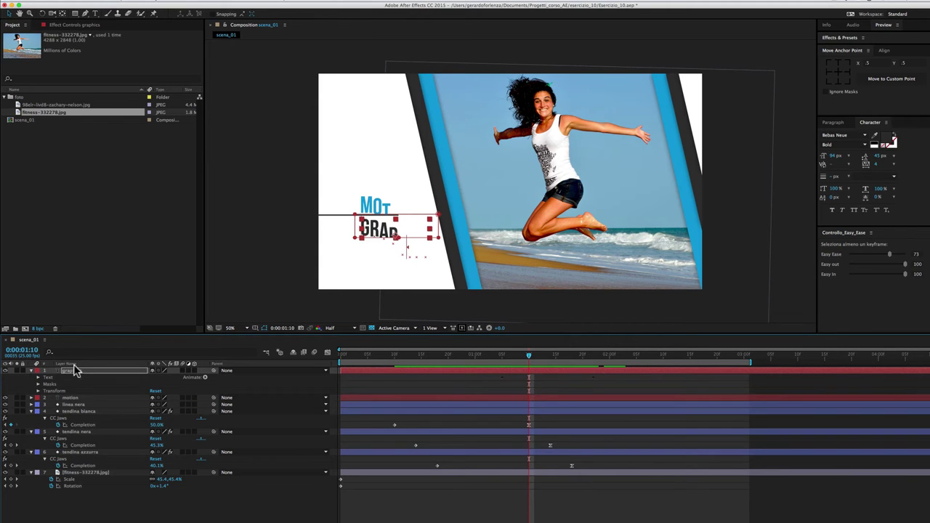
{"action": "left_click", "coordinate": [39, 378]}
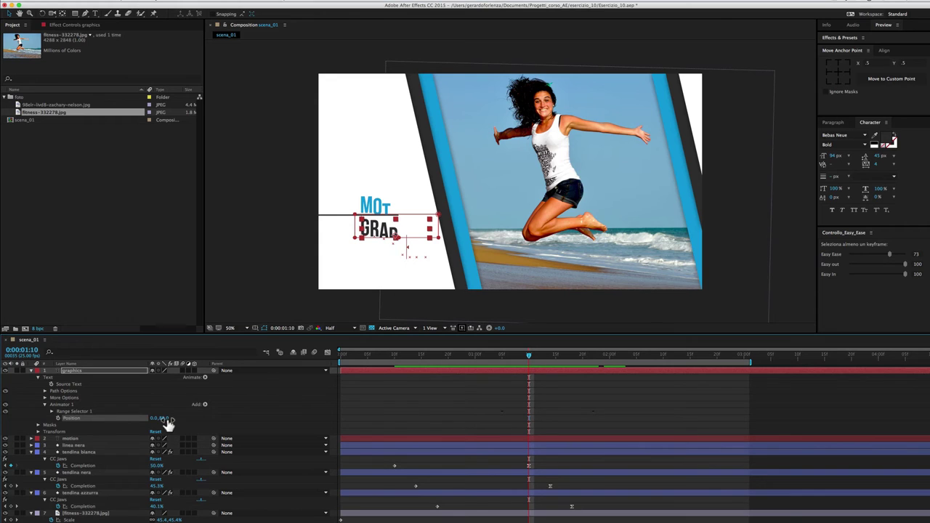
{"action": "left_click_drag", "start_coordinate": [169, 420], "coordinate": [107, 407]}
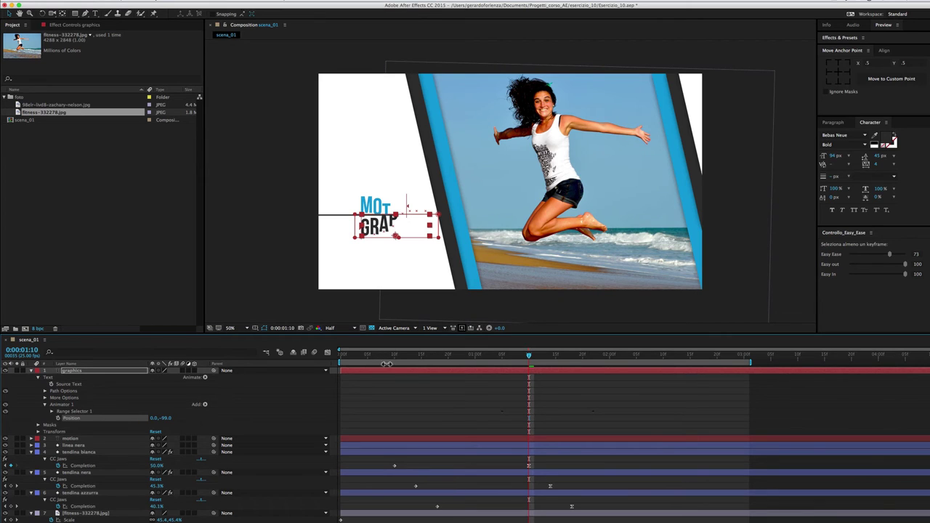
Step: Preview the intro animation, then switch to the finished esercizio_10.mp4 in QuickTime
{"action": "left_click_drag", "start_coordinate": [435, 359], "coordinate": [589, 356]}
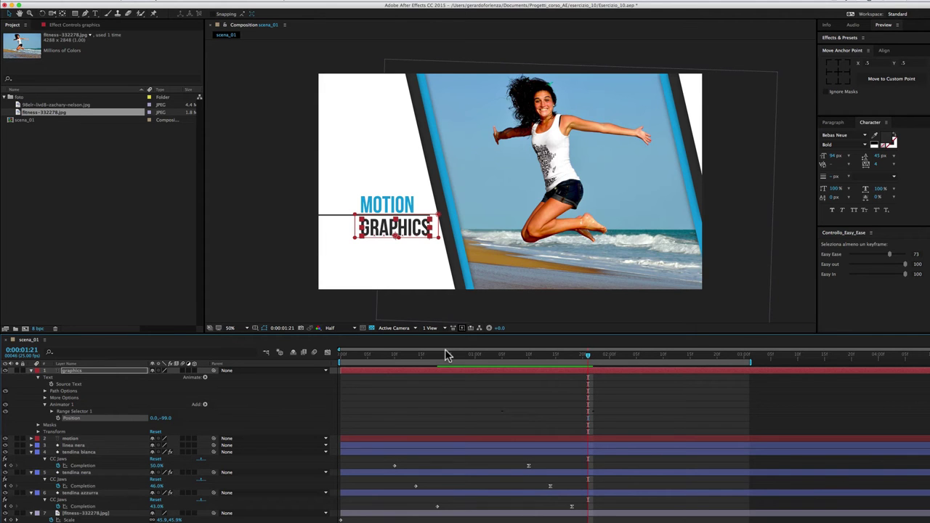
{"action": "key", "text": "space"}
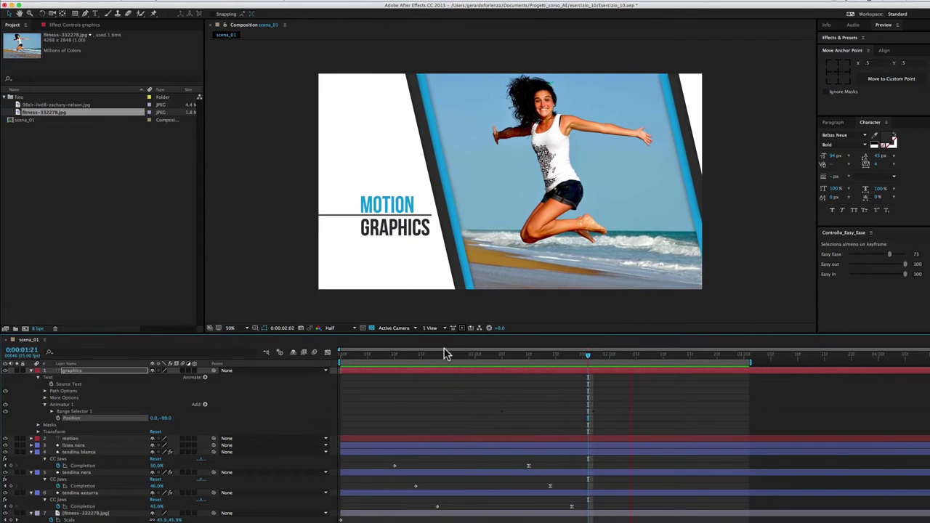
{"action": "key", "text": "space"}
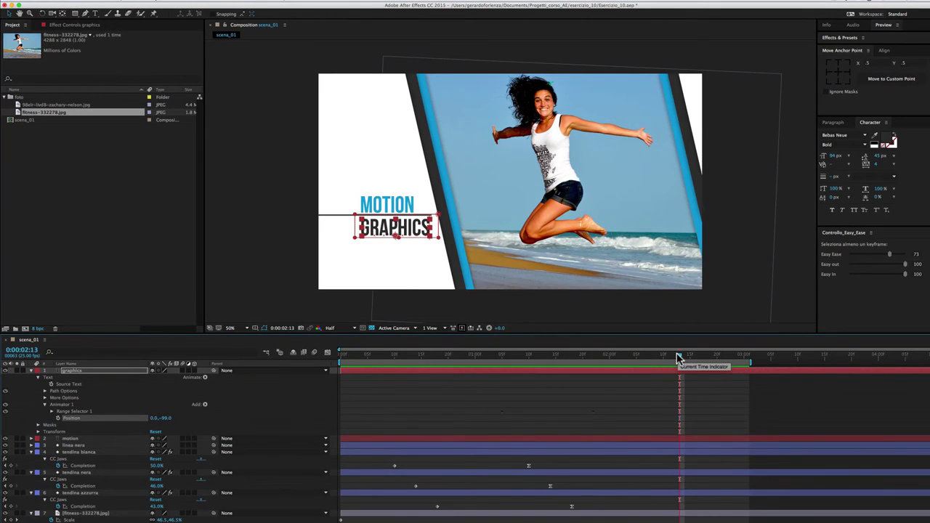
{"action": "key", "text": "super+Tab"}
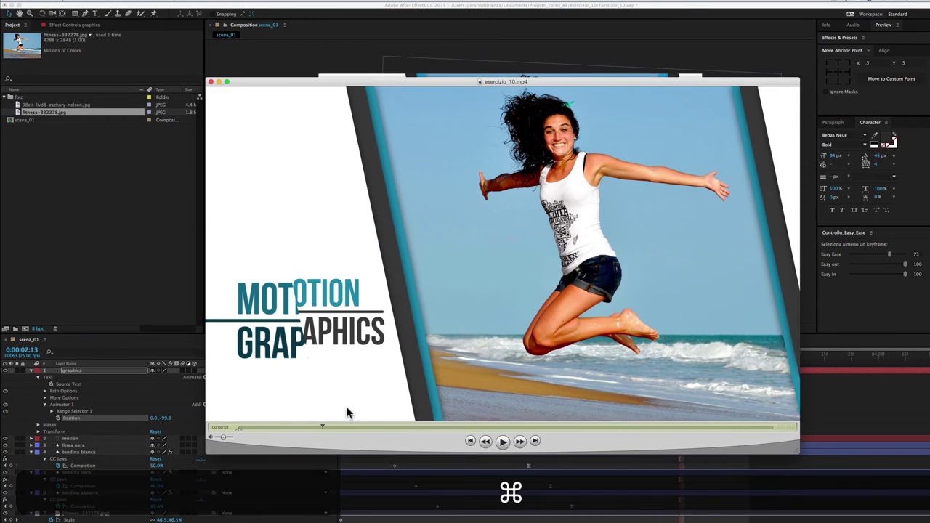
Step: Scrub the esercizio_10.mp4 reference video to about 2 seconds, then close QuickTime Player
{"action": "left_click_drag", "start_coordinate": [324, 429], "coordinate": [345, 433]}
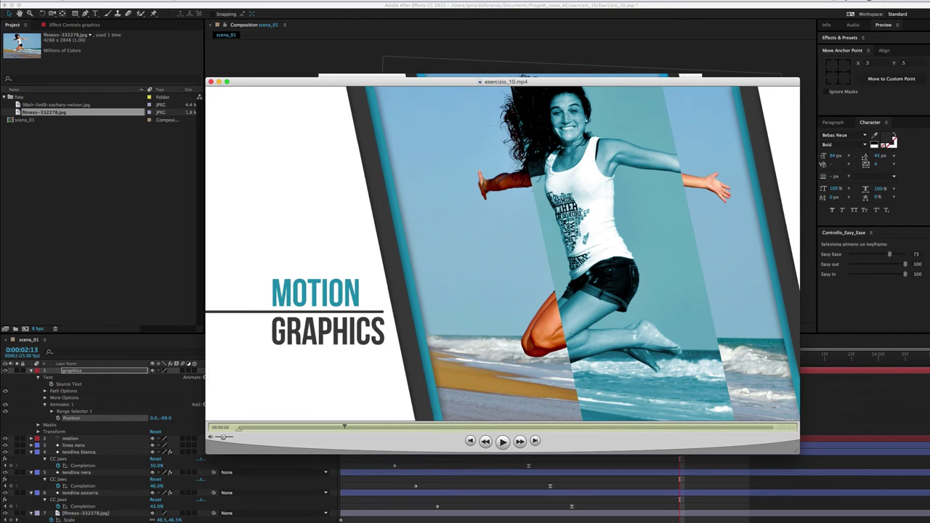
{"action": "key", "text": "super+w"}
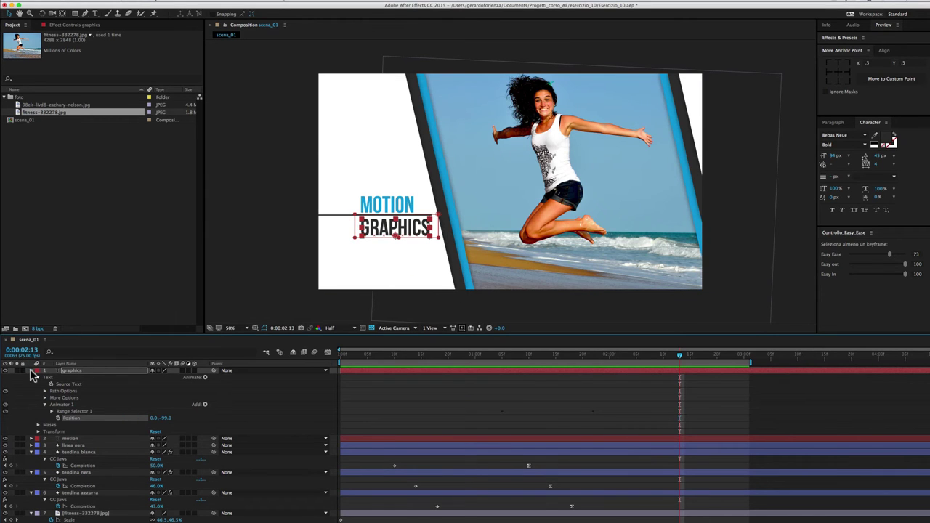
Step: Add a new adjustment layer on top of the scena_01 layer stack
{"action": "left_click", "coordinate": [31, 371]}
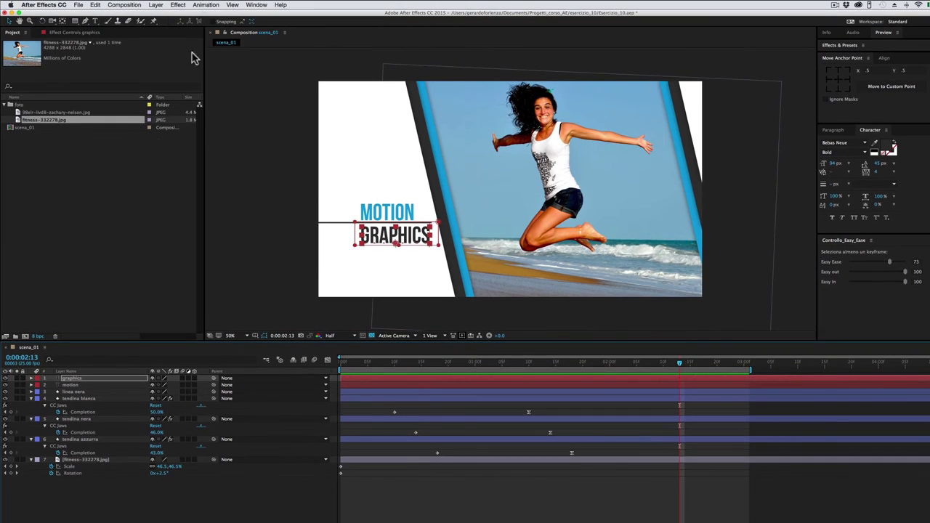
{"action": "left_click", "coordinate": [157, 5]}
{"action": "mouse_move", "coordinate": [161, 15]}
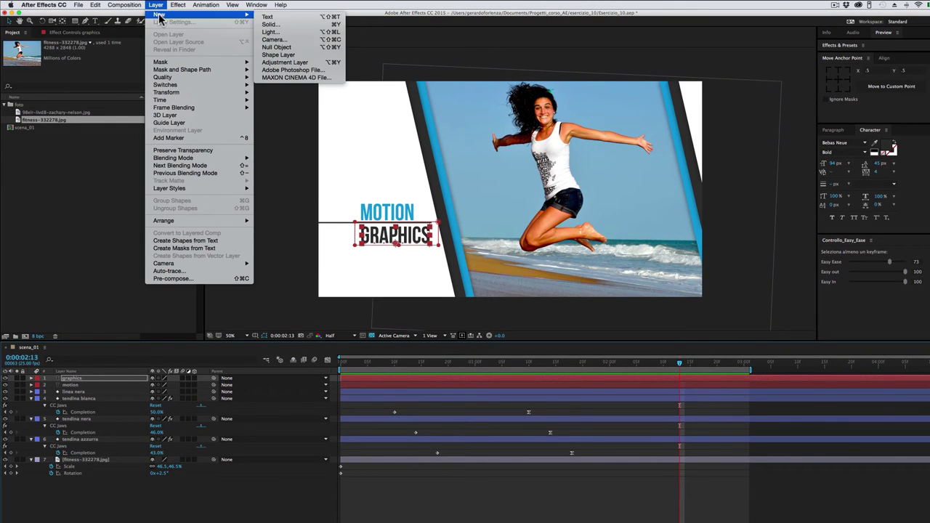
{"action": "left_click", "coordinate": [293, 64]}
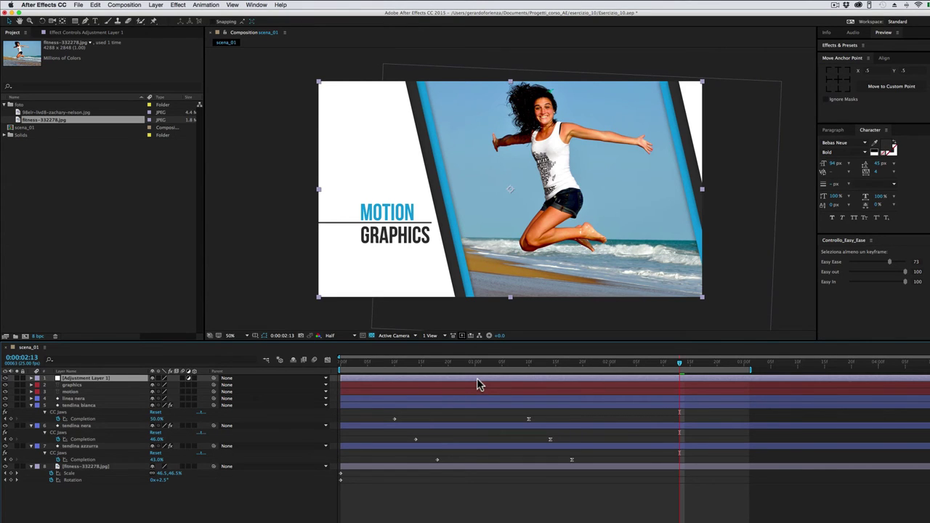
Step: Apply the Distort > Transform effect to Adjustment Layer 1
{"action": "left_click", "coordinate": [176, 7]}
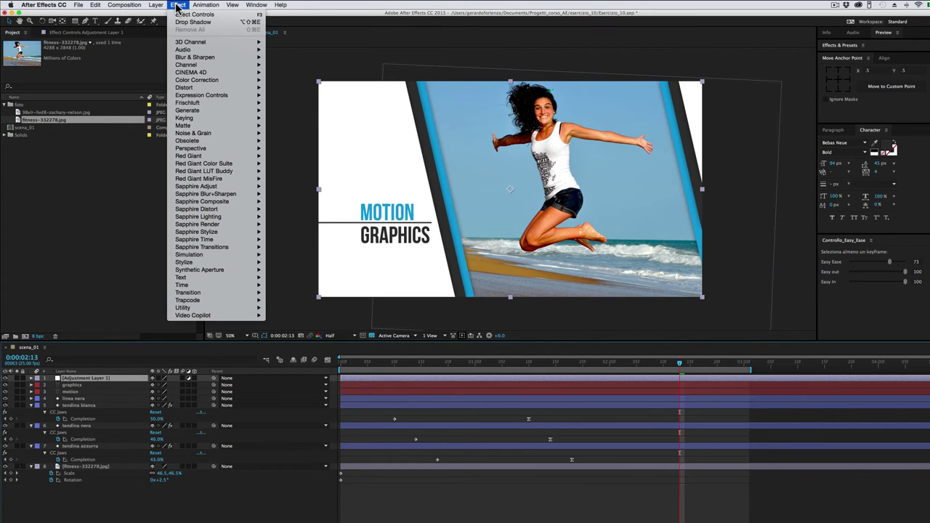
{"action": "mouse_move", "coordinate": [185, 89]}
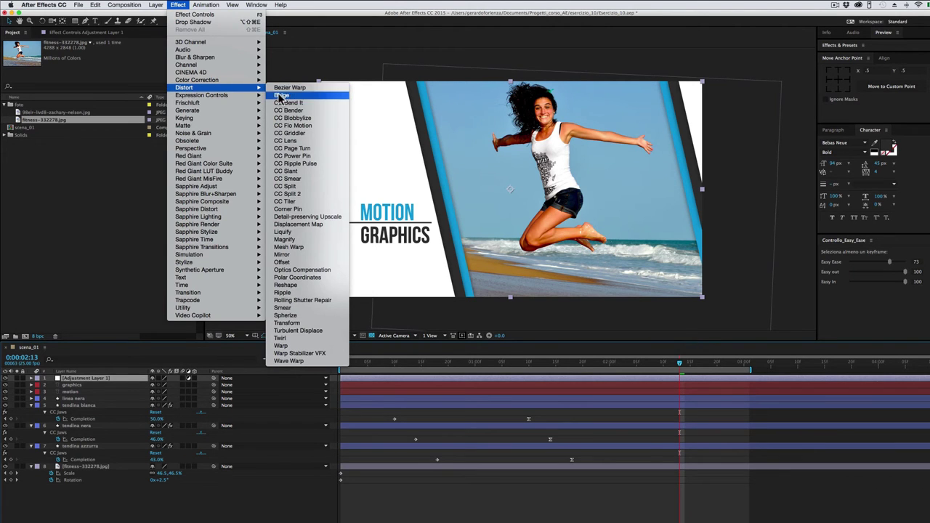
{"action": "left_click", "coordinate": [284, 323]}
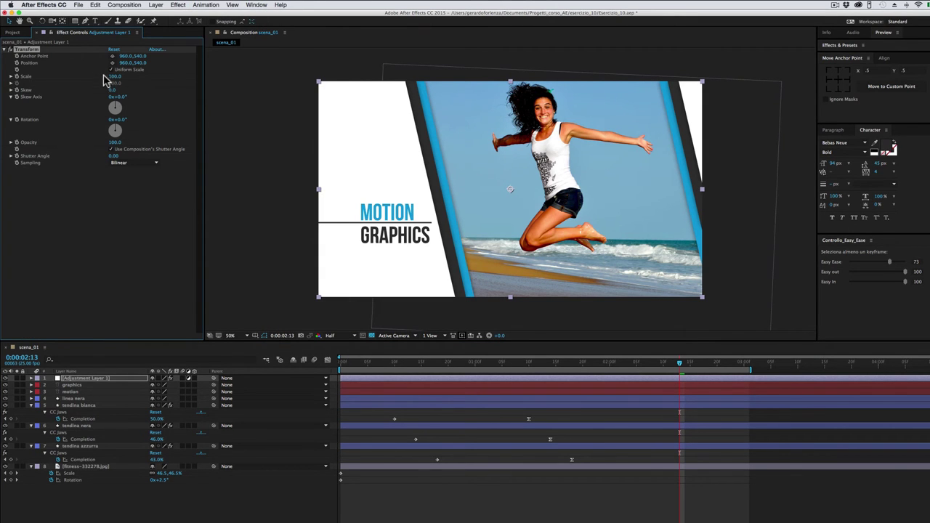
Step: Set Transform Scale to 124% and resize the adjustment layer into a tall, narrow band
{"action": "left_click_drag", "start_coordinate": [113, 76], "coordinate": [121, 76]}
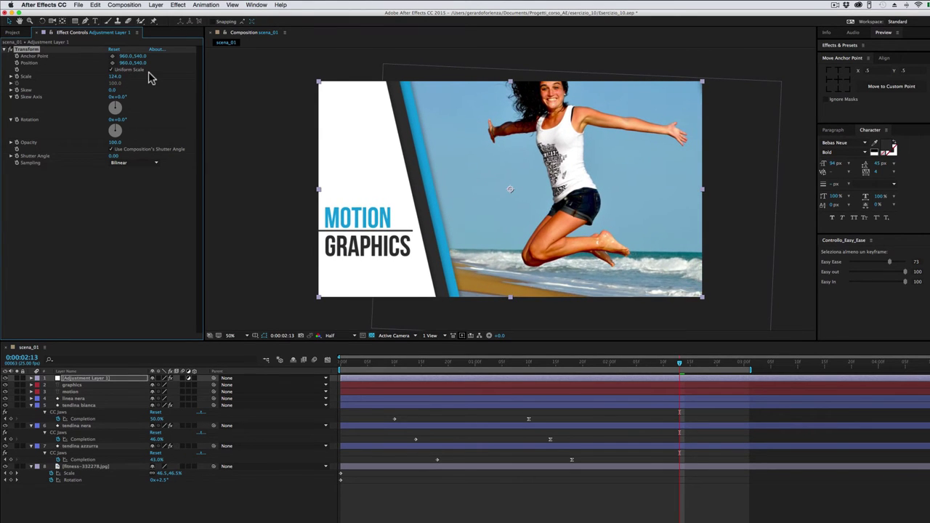
{"action": "left_click", "coordinate": [473, 120]}
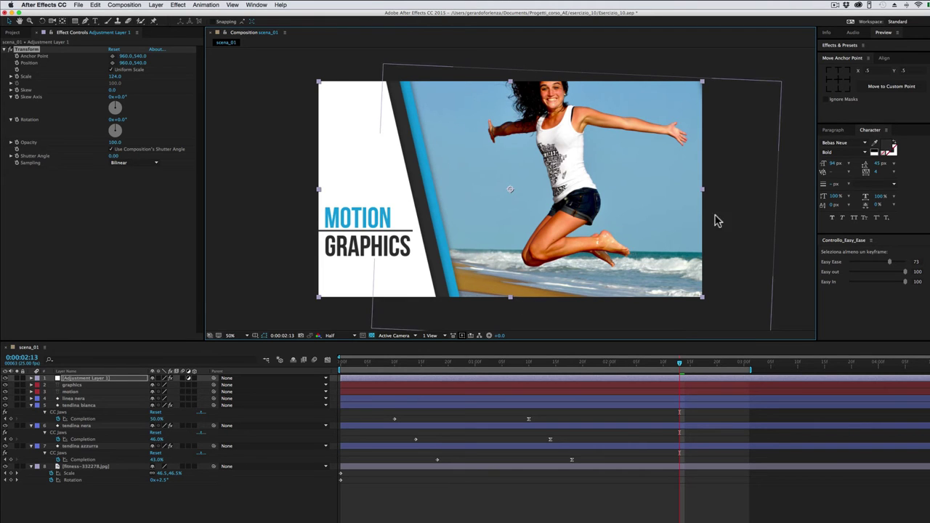
{"action": "left_click_drag", "start_coordinate": [704, 195], "coordinate": [558, 190]}
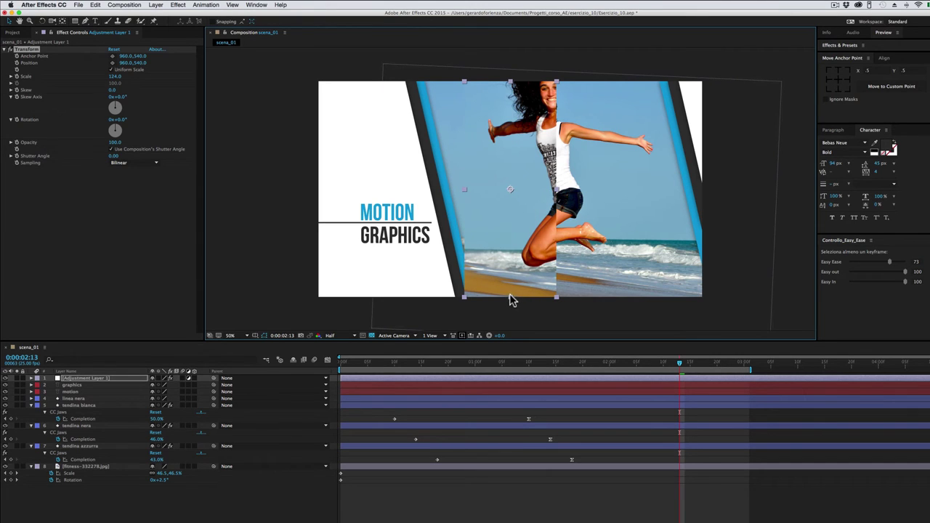
{"action": "left_click_drag", "start_coordinate": [510, 297], "coordinate": [514, 336]}
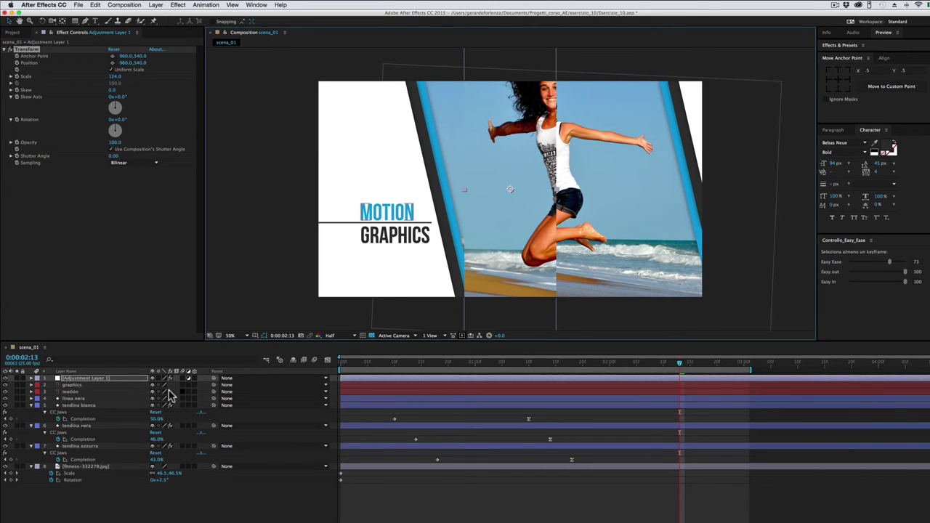
Step: Rotate the adjustment layer band to about -13° and shift it right across the photo
{"action": "key", "text": "r"}
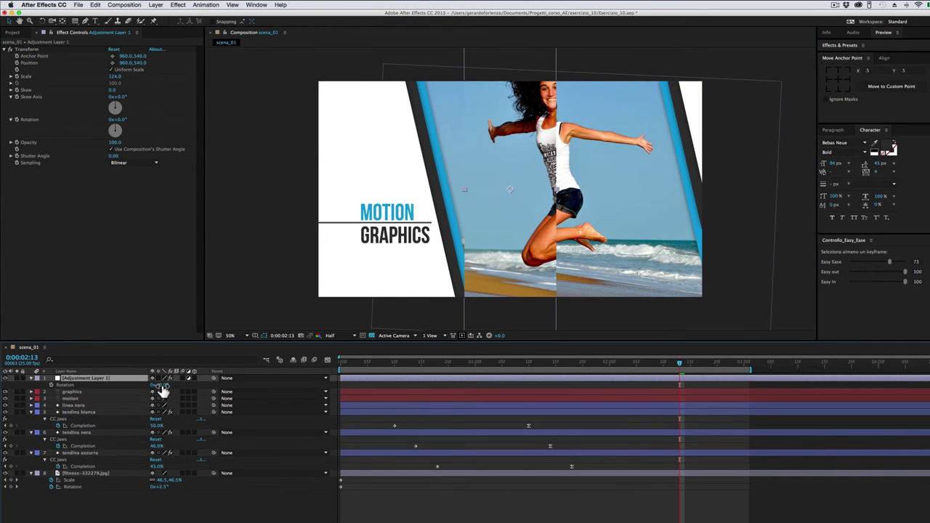
{"action": "left_click_drag", "start_coordinate": [159, 386], "coordinate": [418, 304]}
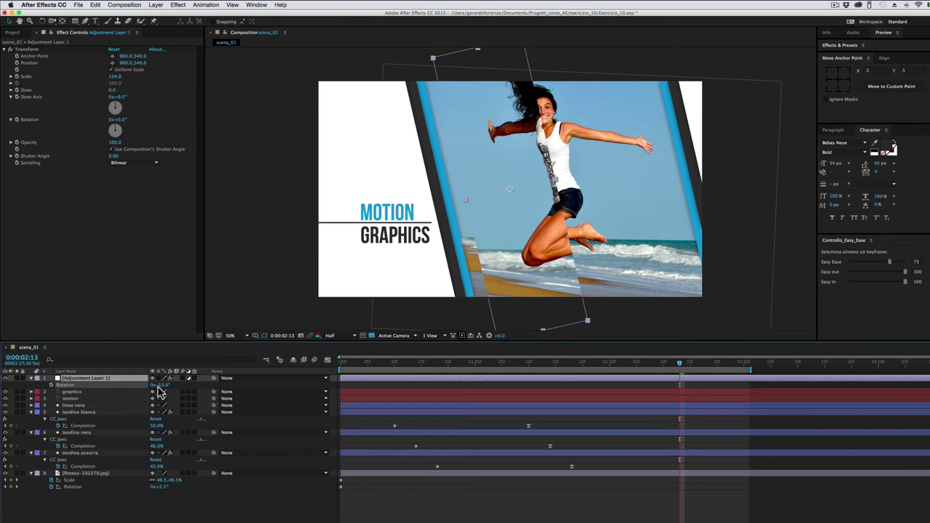
{"action": "mouse_move", "coordinate": [534, 256]}
{"action": "left_mouse_down"}
{"action": "mouse_move", "coordinate": [596, 256]}
{"action": "mouse_move", "coordinate": [570, 262]}
{"action": "left_mouse_up"}
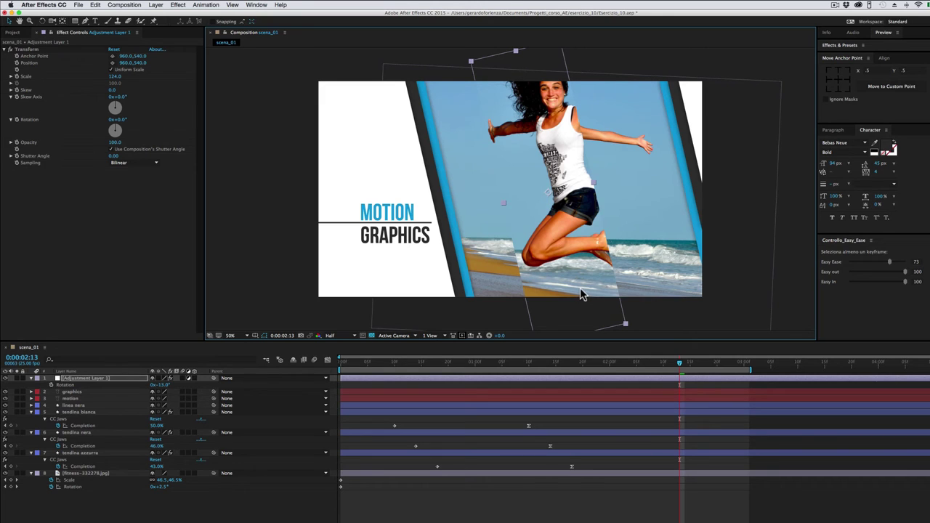
{"action": "left_click", "coordinate": [177, 5]}
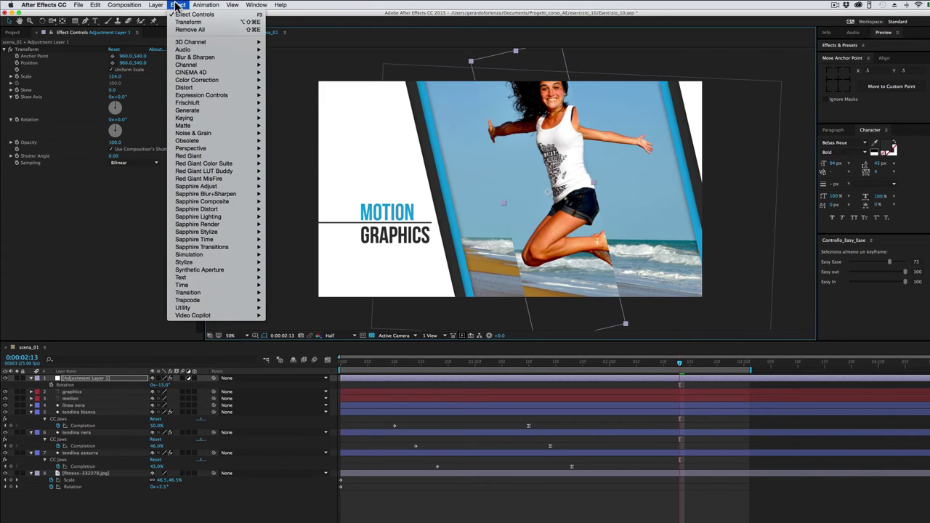
Step: Add a Tritone effect with midtones sampled from the blue stripe, then move the band off-frame left
{"action": "mouse_move", "coordinate": [183, 80]}
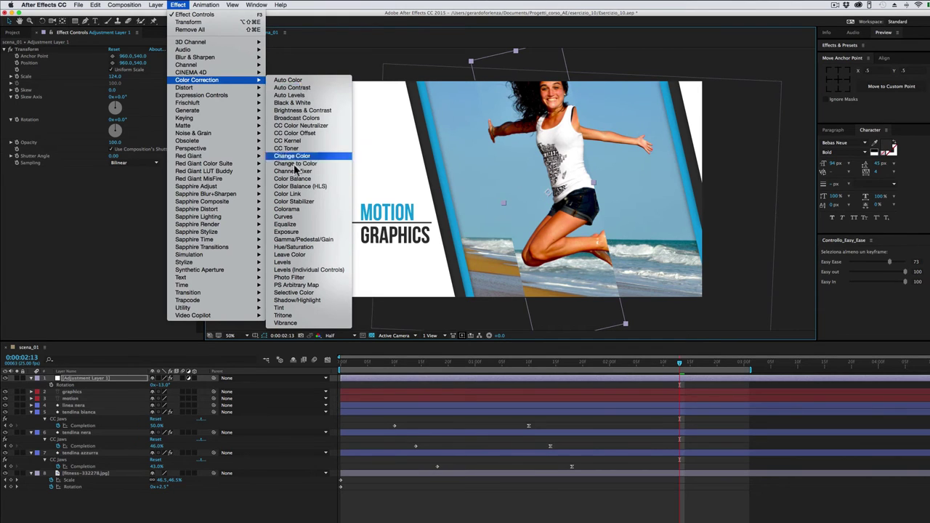
{"action": "left_click", "coordinate": [301, 317]}
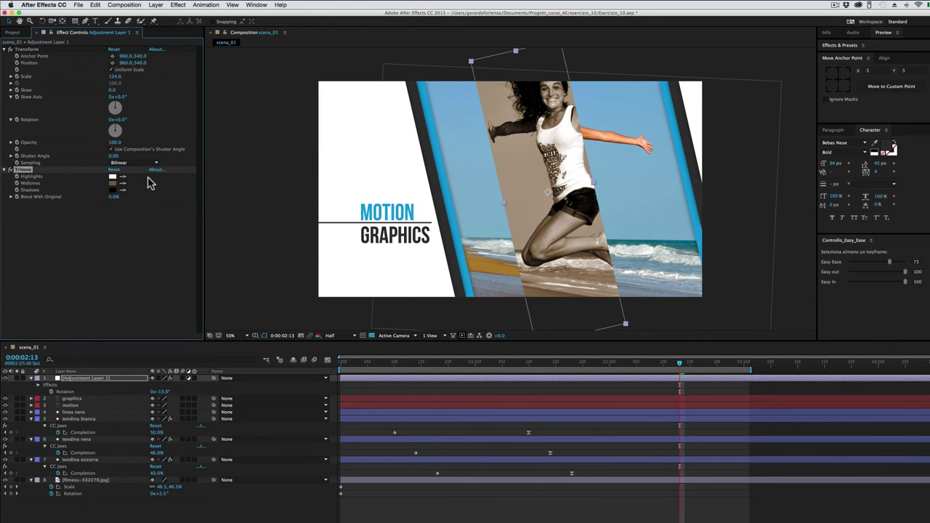
{"action": "left_click", "coordinate": [123, 183]}
{"action": "left_click", "coordinate": [445, 173]}
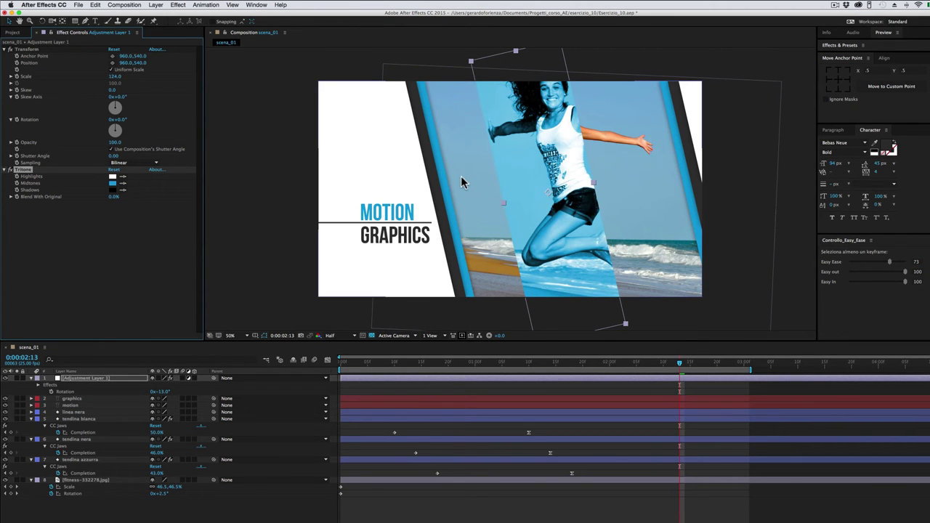
{"action": "mouse_move", "coordinate": [569, 237]}
{"action": "left_mouse_down"}
{"action": "mouse_move", "coordinate": [428, 227]}
{"action": "mouse_move", "coordinate": [258, 252]}
{"action": "left_mouse_up"}
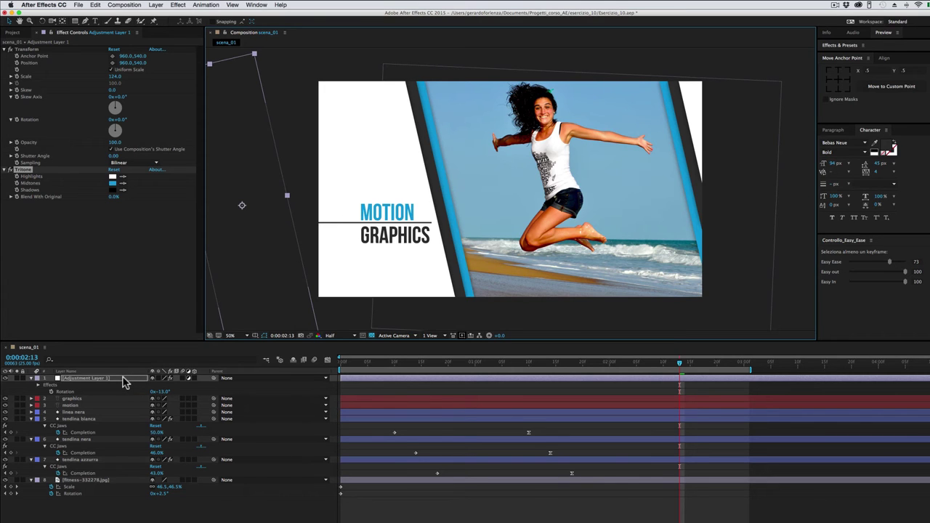
Step: Keyframe the band's Position from off-frame left at 1:17 to past the right edge at 2:17
{"action": "key", "text": "p"}
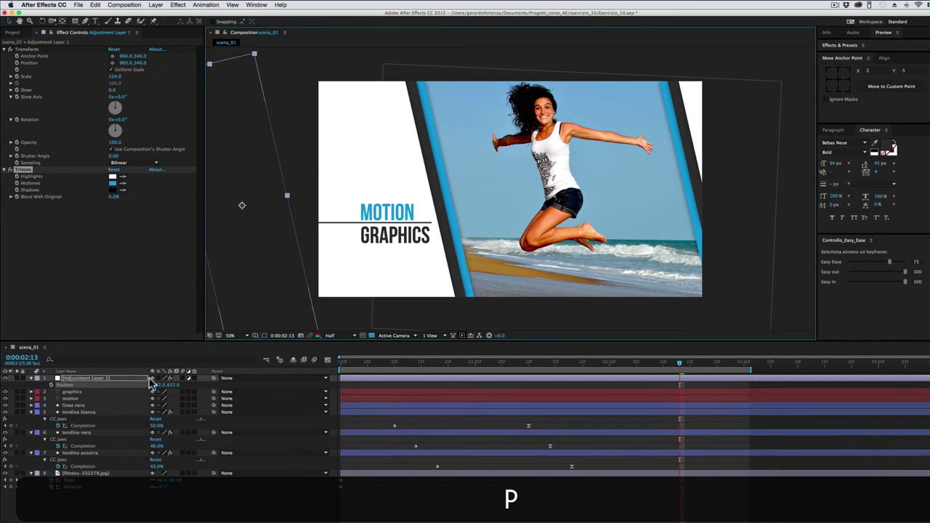
{"action": "mouse_move", "coordinate": [678, 367]}
{"action": "left_mouse_down"}
{"action": "mouse_move", "coordinate": [549, 357]}
{"action": "mouse_move", "coordinate": [566, 363]}
{"action": "left_mouse_up"}
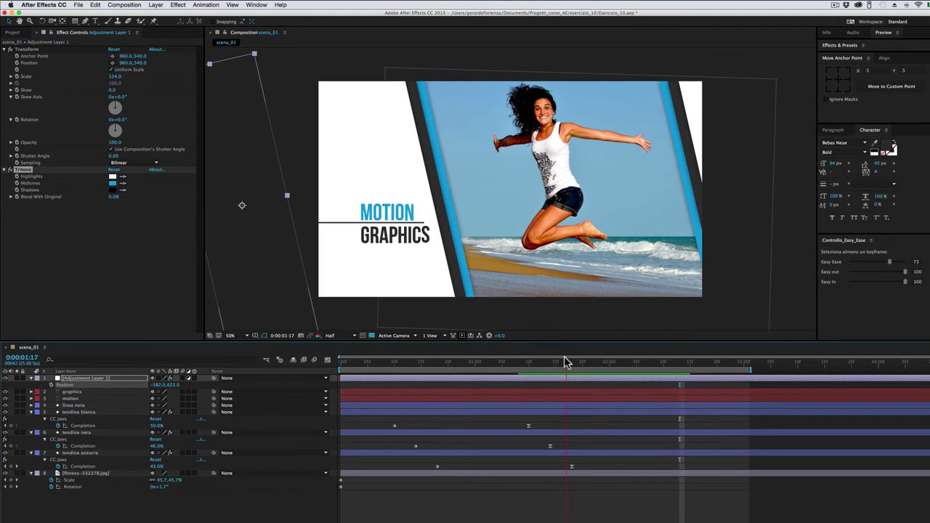
{"action": "left_click", "coordinate": [55, 387]}
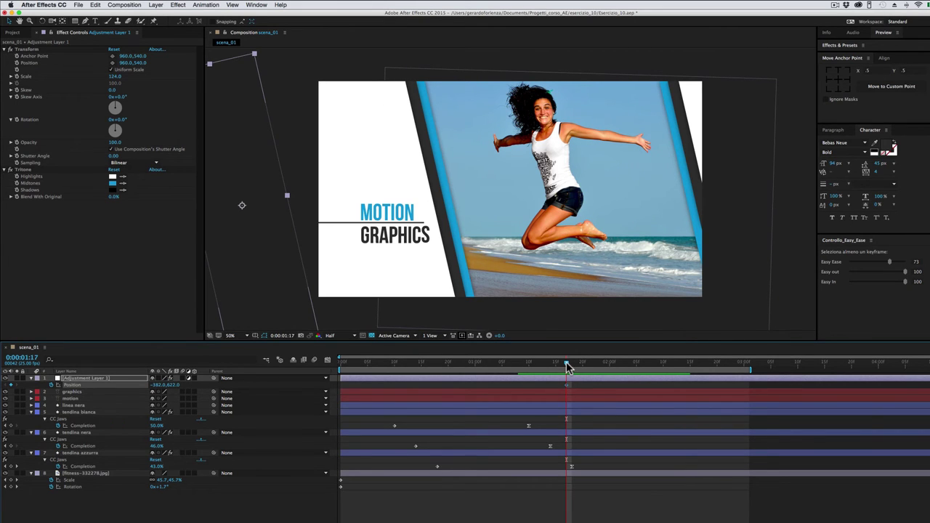
{"action": "left_click_drag", "start_coordinate": [566, 362], "coordinate": [703, 377]}
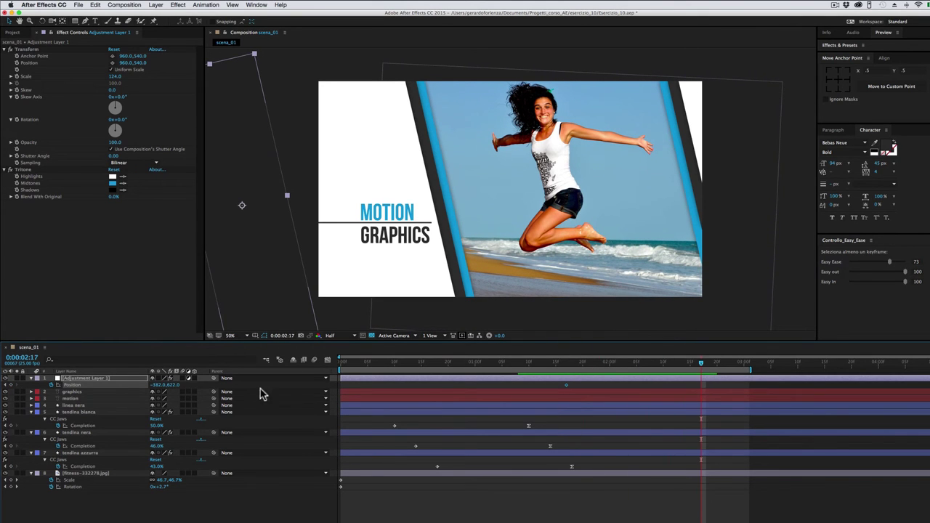
{"action": "left_click_drag", "start_coordinate": [161, 384], "coordinate": [399, 377]}
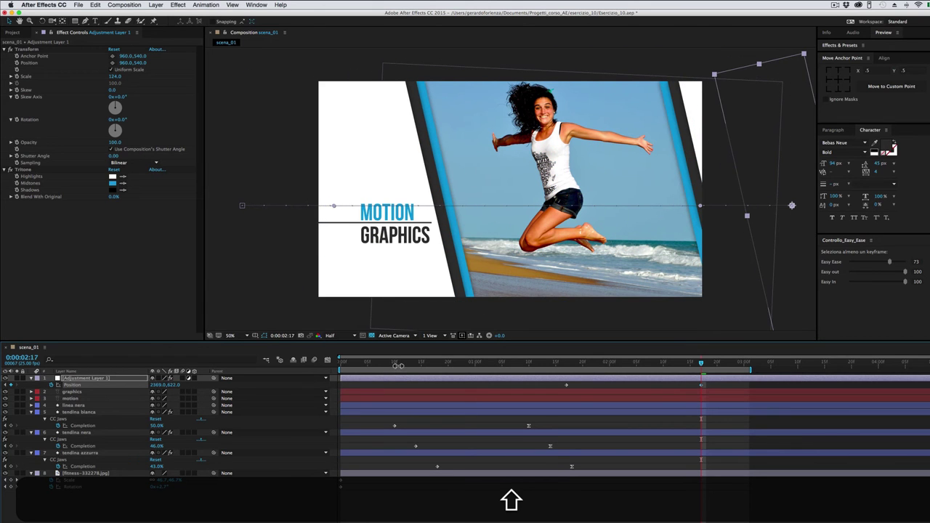
{"action": "left_click_drag", "start_coordinate": [528, 364], "coordinate": [479, 365]}
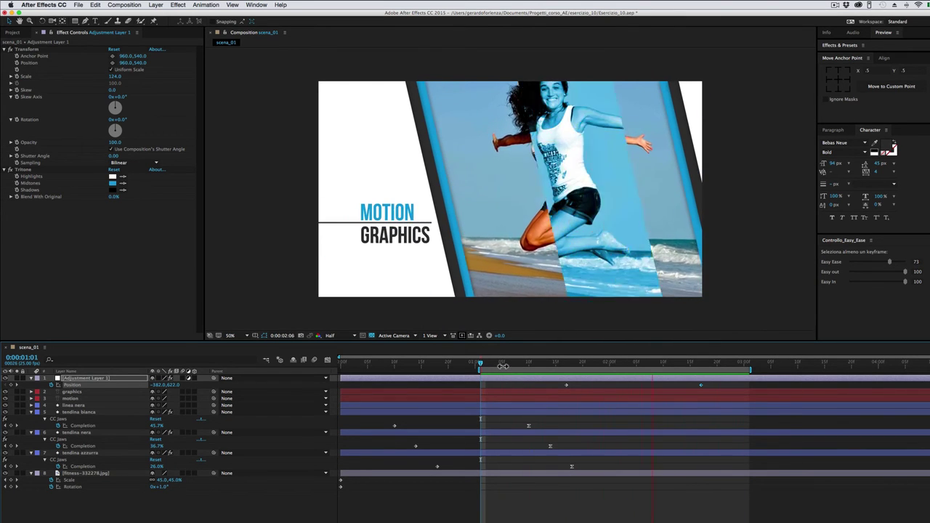
{"action": "left_click", "coordinate": [498, 365]}
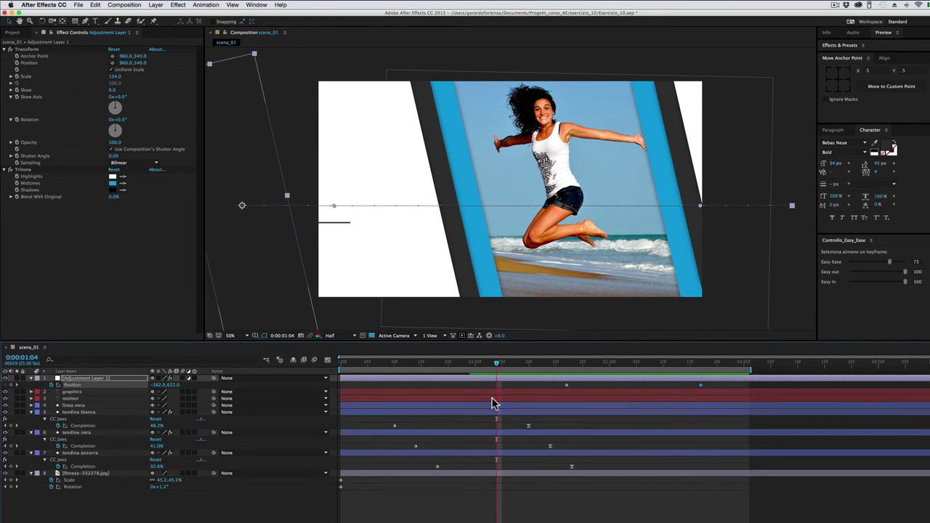
Step: Shift the motion and graphics title layers so they start at about 0:00:01:04
{"action": "left_click", "coordinate": [491, 398]}
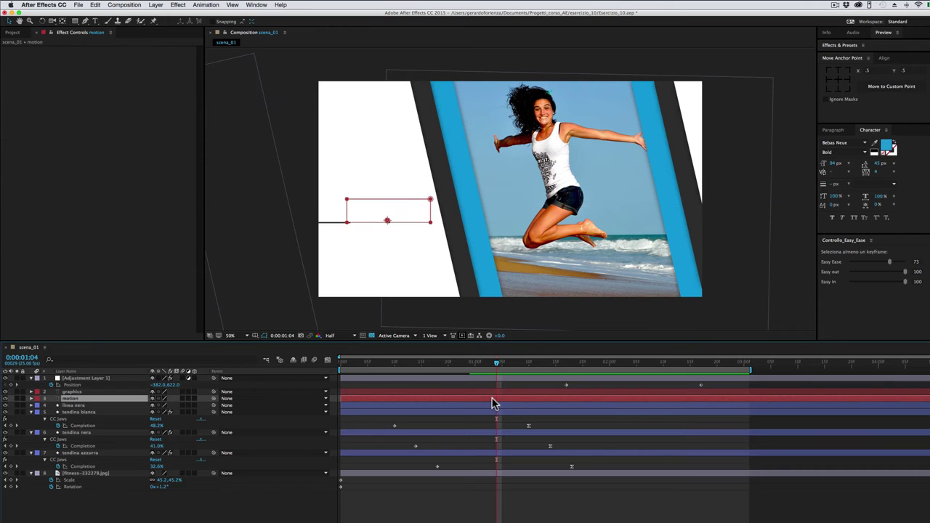
{"action": "left_click", "coordinate": [497, 392], "text": "shift"}
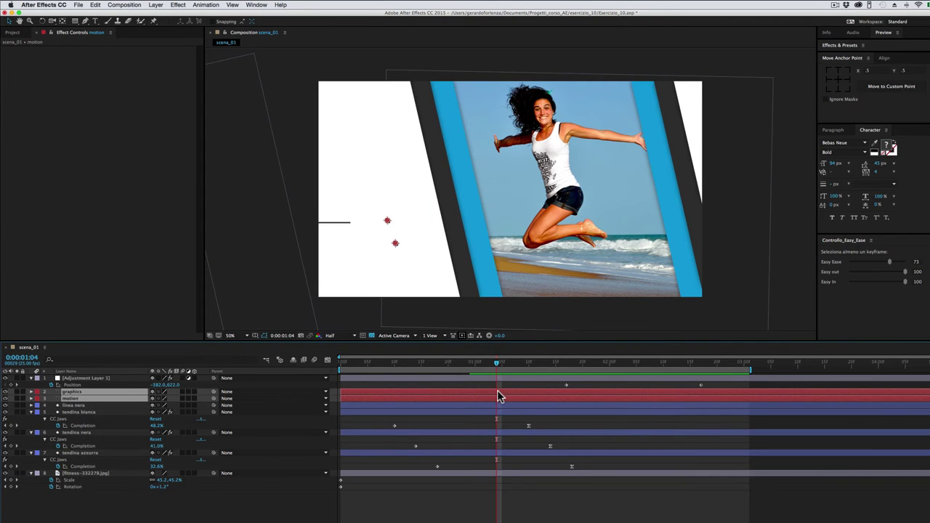
{"action": "key", "text": "u"}
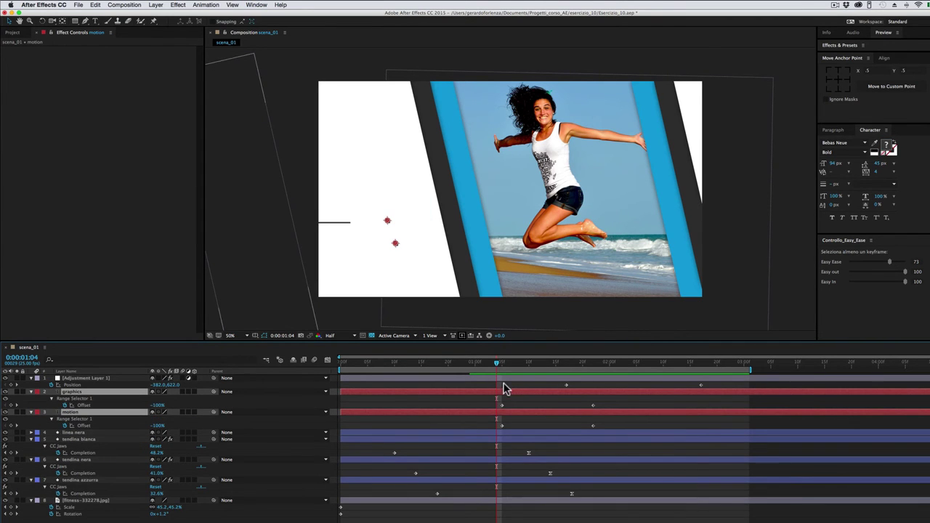
{"action": "left_click_drag", "start_coordinate": [341, 395], "coordinate": [459, 394]}
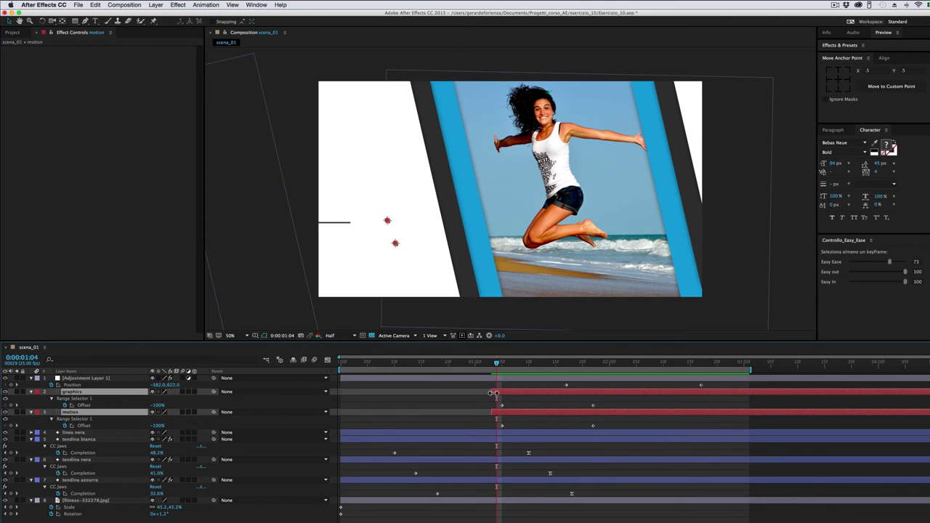
{"action": "left_click_drag", "start_coordinate": [460, 395], "coordinate": [501, 394]}
Step: Trim Adjustment Layer 1 to start at 1:00 and end right after its sweep
{"action": "left_click_drag", "start_coordinate": [496, 362], "coordinate": [476, 364]}
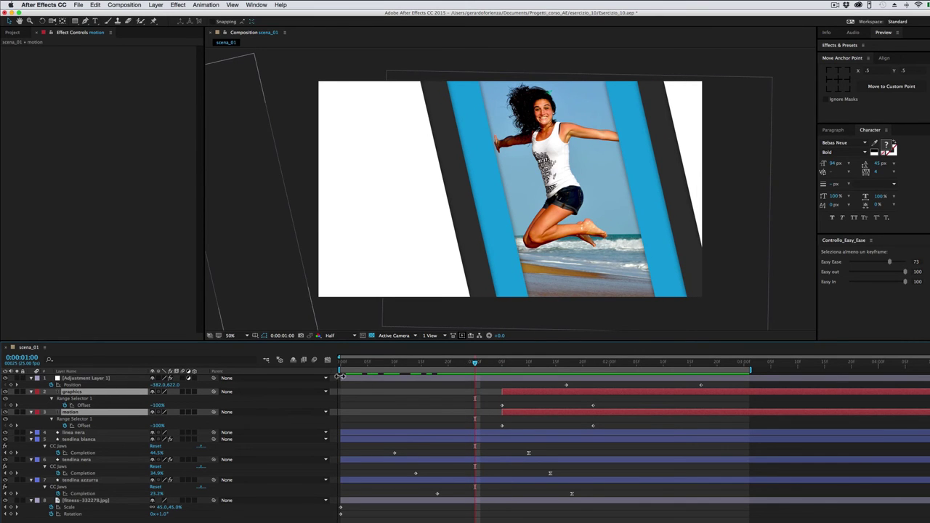
{"action": "left_click_drag", "start_coordinate": [341, 378], "coordinate": [566, 380]}
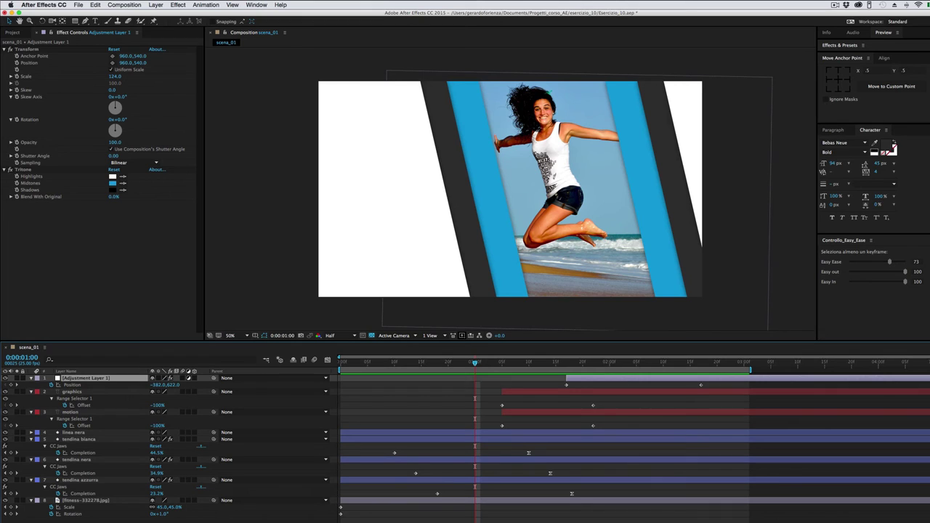
{"action": "left_click_drag", "start_coordinate": [928, 378], "coordinate": [700, 379]}
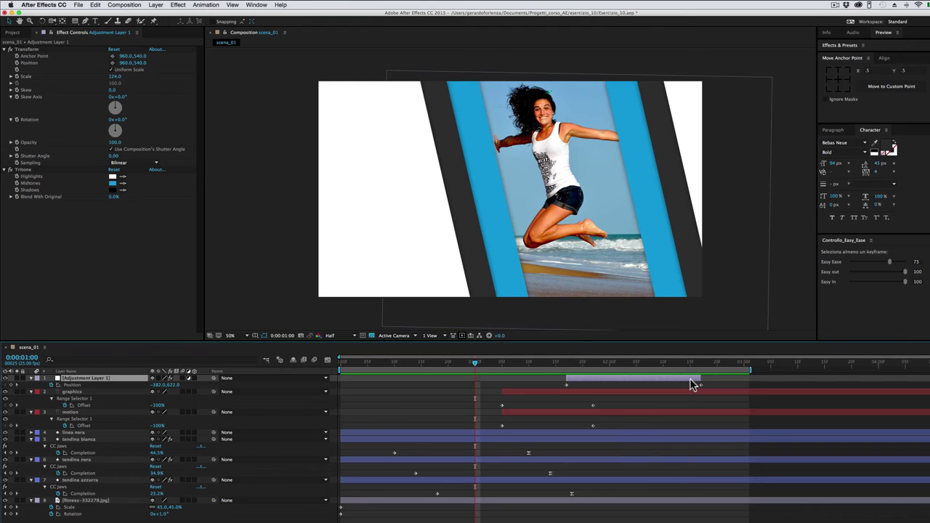
Step: Duplicate the scena_01 composition as scena_02 and open its timeline
{"action": "left_click", "coordinate": [17, 33]}
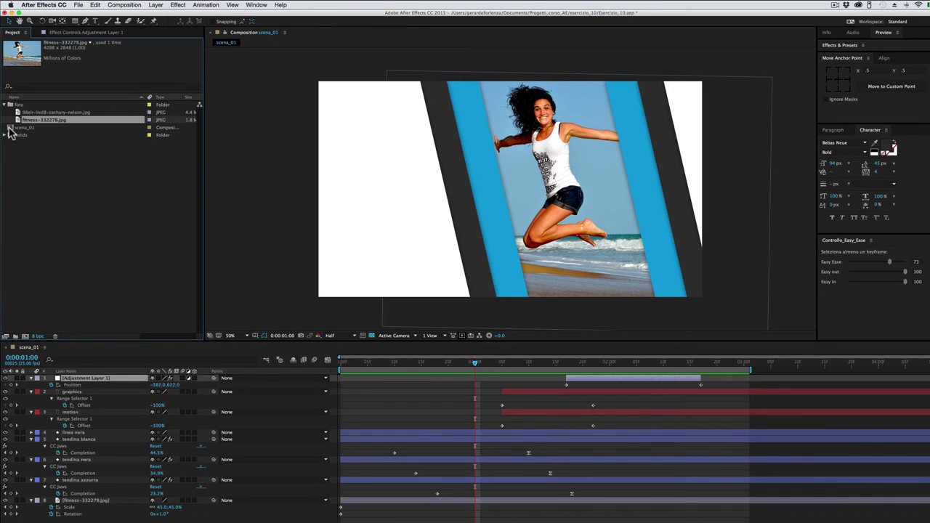
{"action": "left_click", "coordinate": [9, 128]}
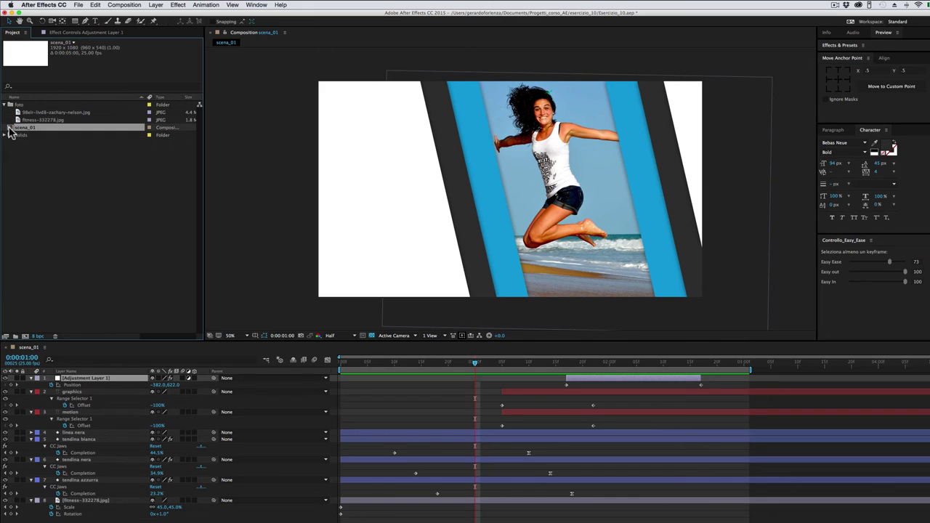
{"action": "key", "text": "super+d"}
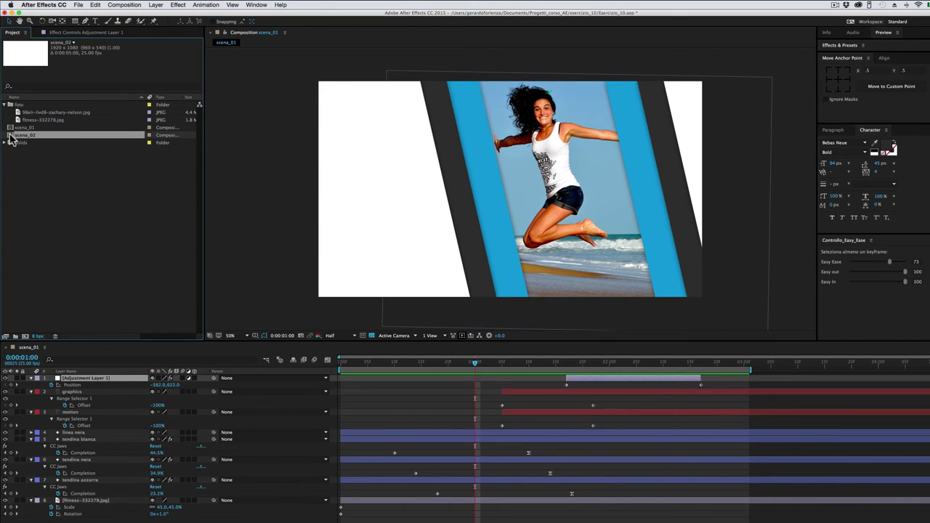
{"action": "double_click", "coordinate": [11, 136]}
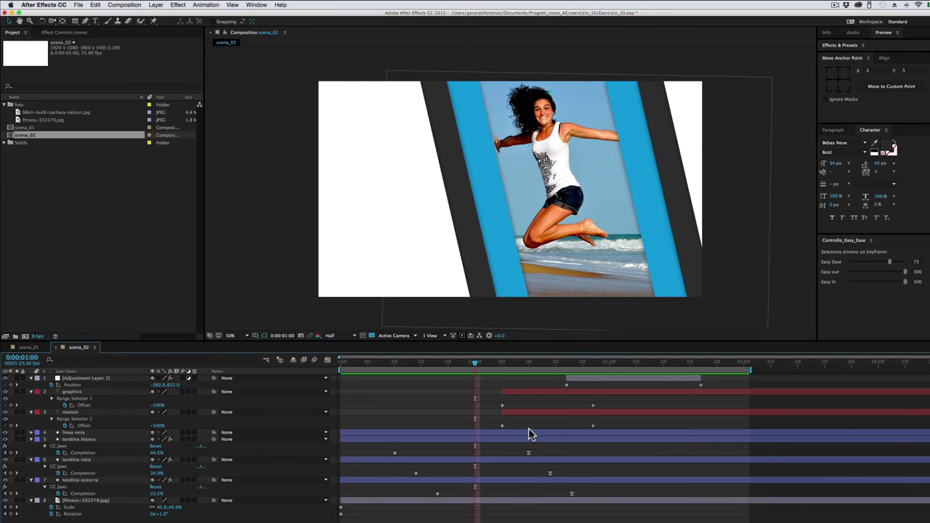
{"action": "left_click", "coordinate": [443, 500]}
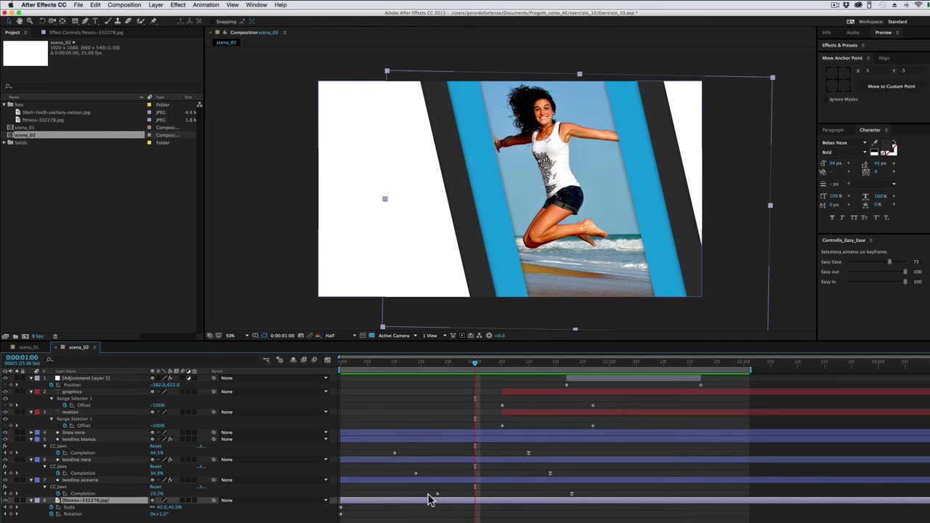
Step: Replace the fitness photo layer's source with 98elr-livd8-zachary-nelson.jpg and move to 0:00:01:22
{"action": "left_click", "coordinate": [35, 113]}
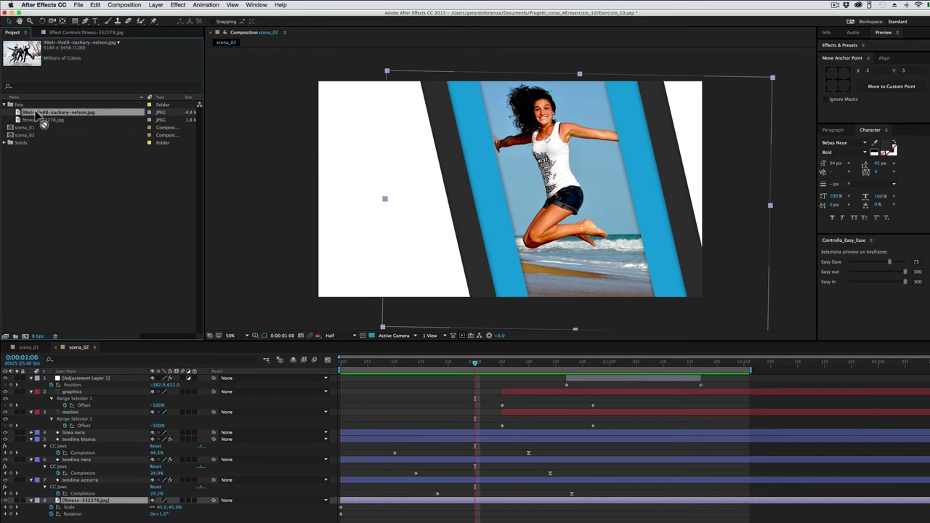
{"action": "key", "text": "alt"}
{"action": "left_click_drag", "start_coordinate": [36, 116], "coordinate": [102, 503]}
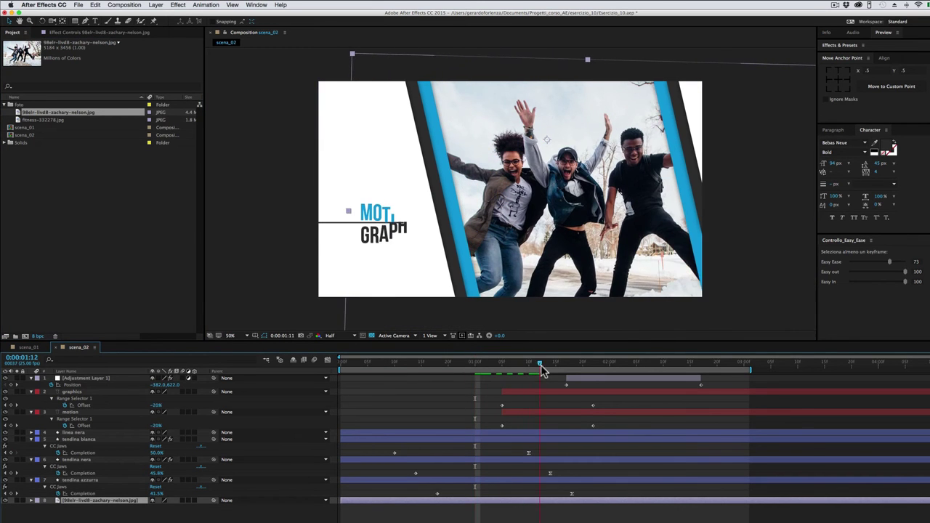
{"action": "left_click_drag", "start_coordinate": [479, 368], "coordinate": [593, 365]}
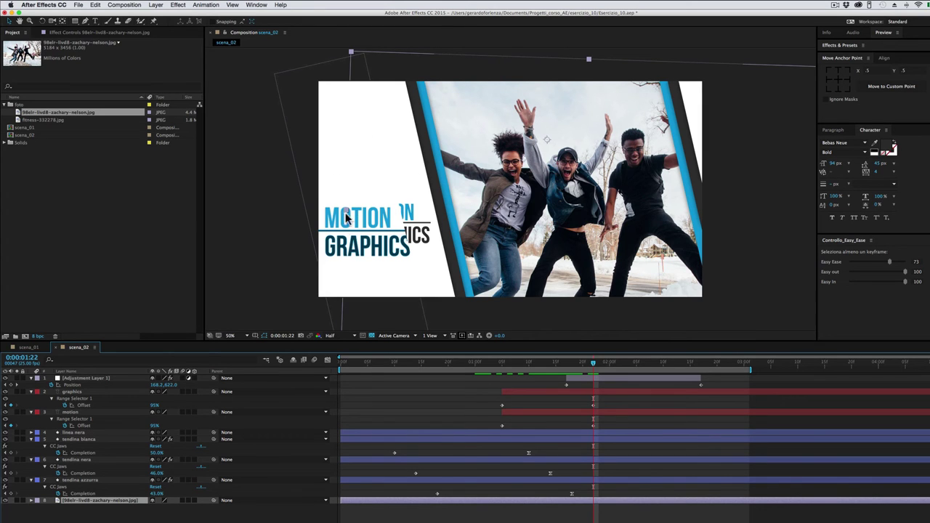
{"action": "left_click", "coordinate": [441, 439]}
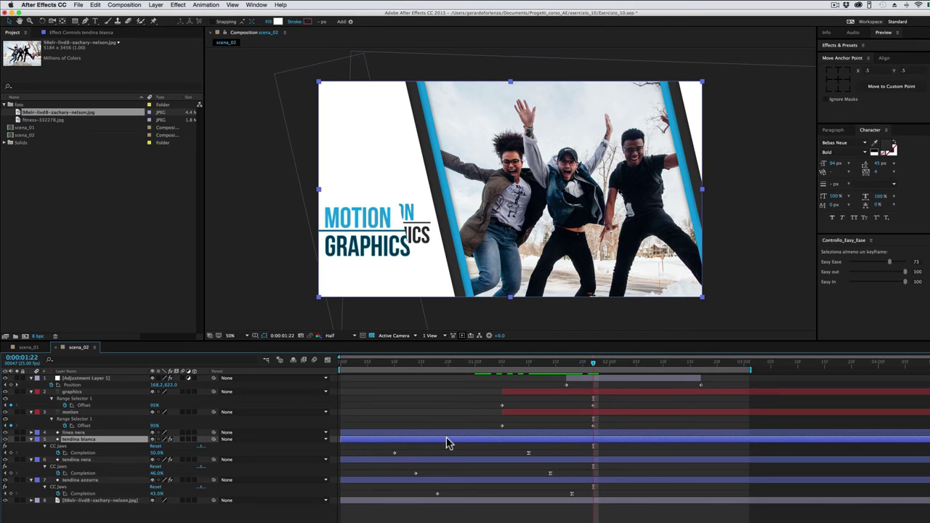
Step: Move the tendina bianca wipe's CC Jaws center to the left
{"action": "left_click", "coordinate": [73, 33]}
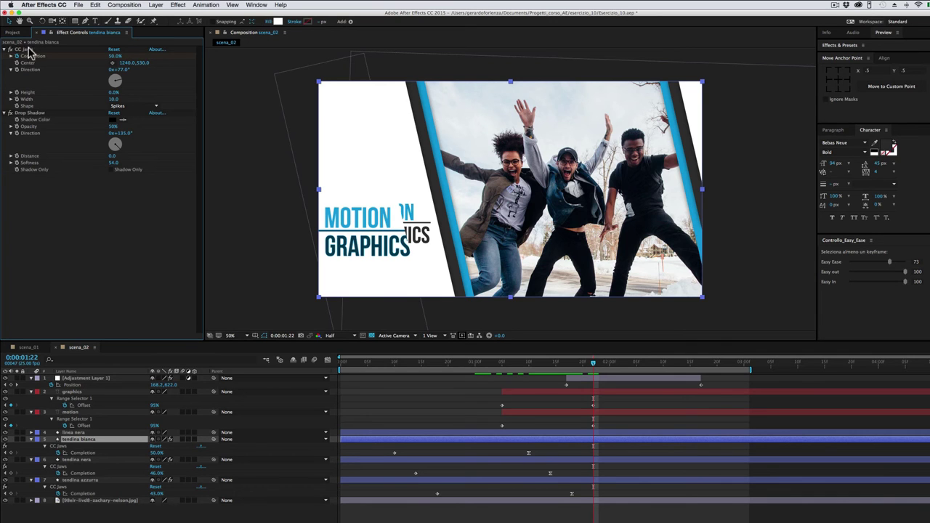
{"action": "left_click", "coordinate": [23, 49]}
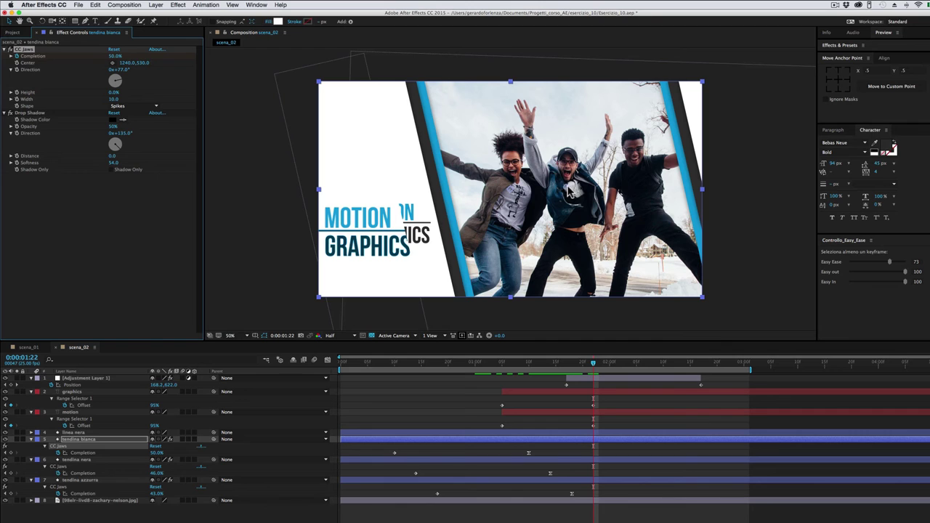
{"action": "left_click", "coordinate": [568, 189]}
{"action": "left_click_drag", "start_coordinate": [571, 188], "coordinate": [479, 183]}
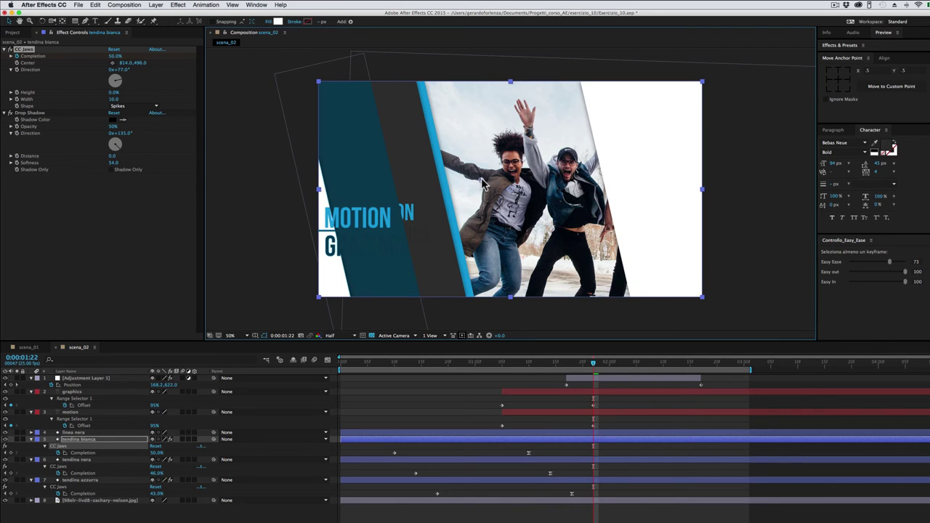
{"action": "left_click_drag", "start_coordinate": [480, 183], "coordinate": [487, 185]}
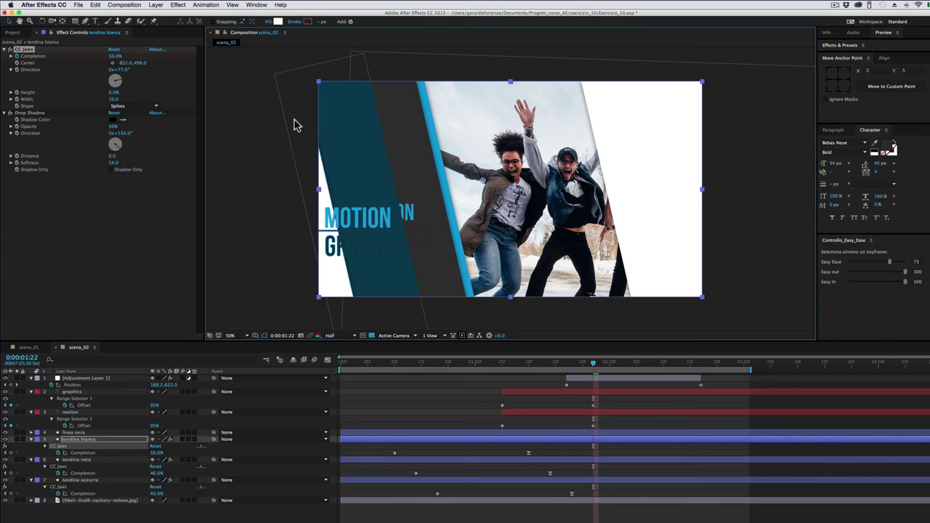
Step: Shift the tendina nera and tendina azzurra CC Jaws centers left, the teal one to 812, 506
{"action": "left_click", "coordinate": [86, 461]}
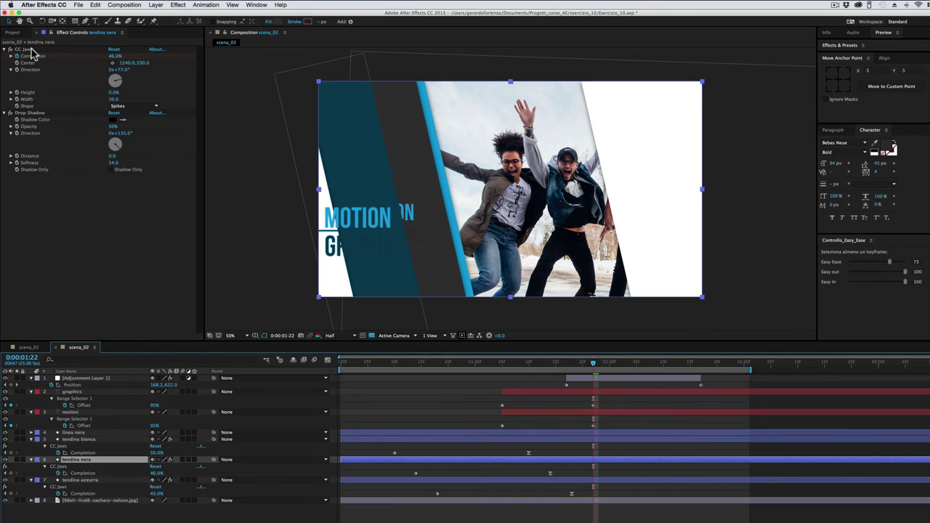
{"action": "left_click", "coordinate": [31, 50]}
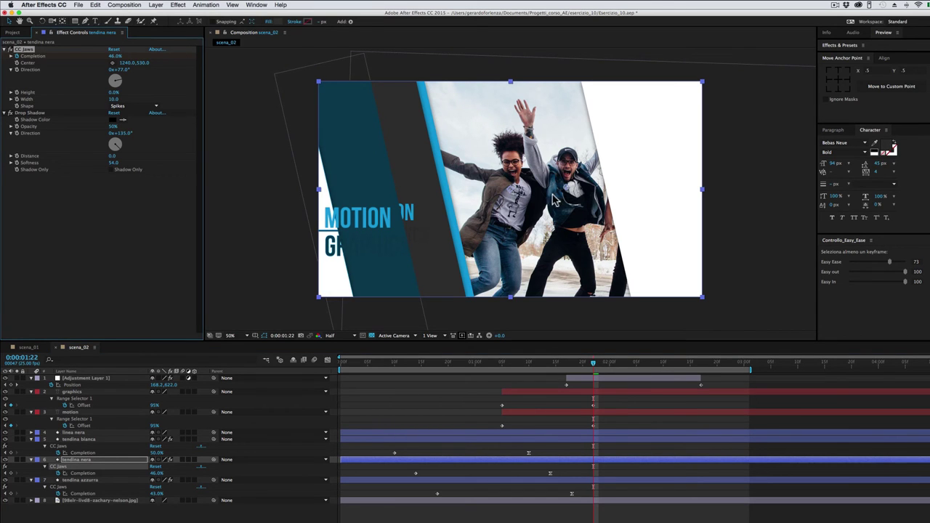
{"action": "left_click_drag", "start_coordinate": [566, 189], "coordinate": [485, 197]}
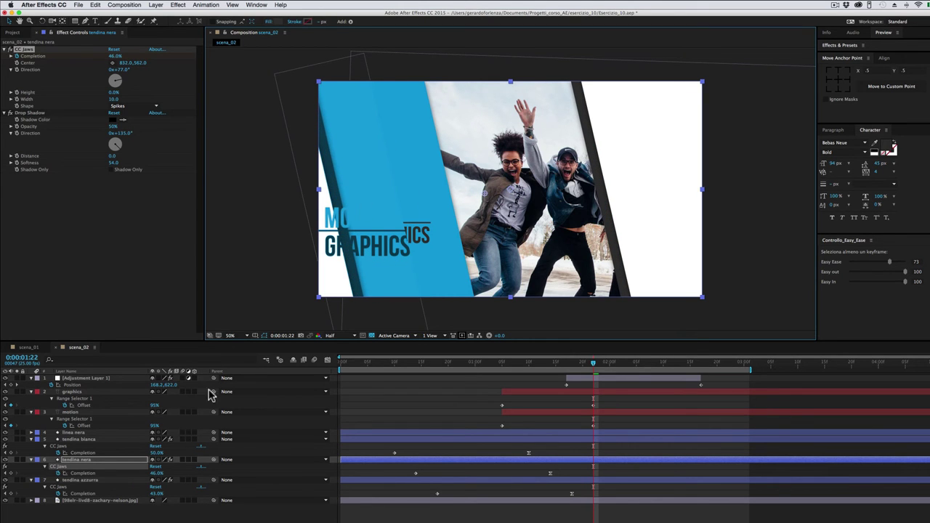
{"action": "left_click", "coordinate": [104, 480]}
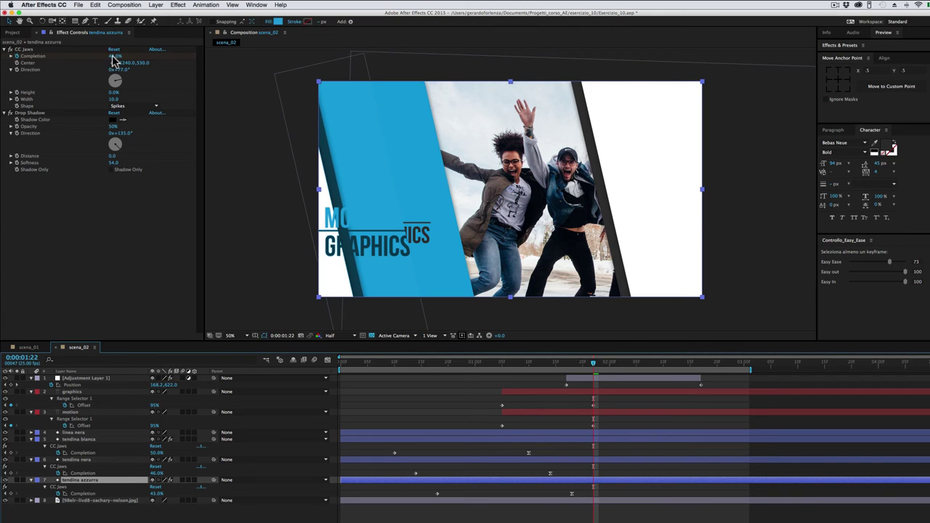
{"action": "left_click", "coordinate": [31, 49]}
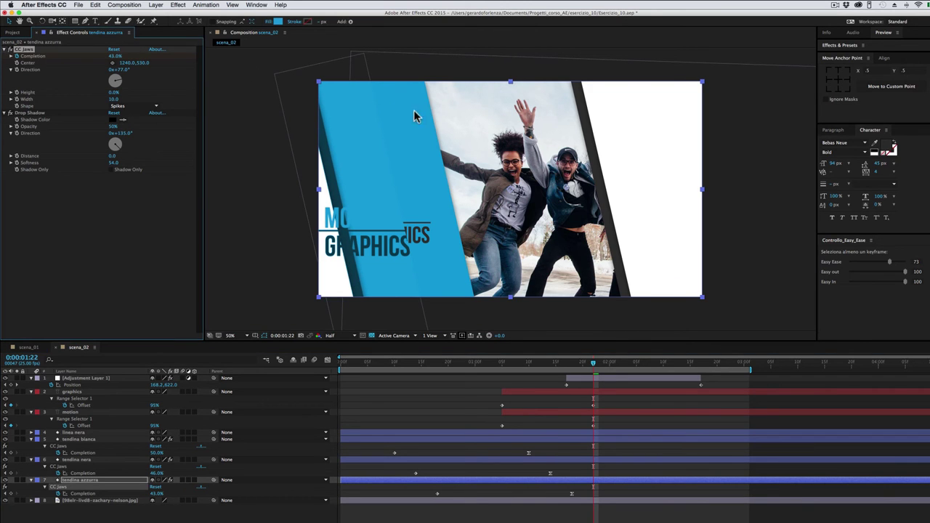
{"action": "left_click_drag", "start_coordinate": [568, 189], "coordinate": [480, 188]}
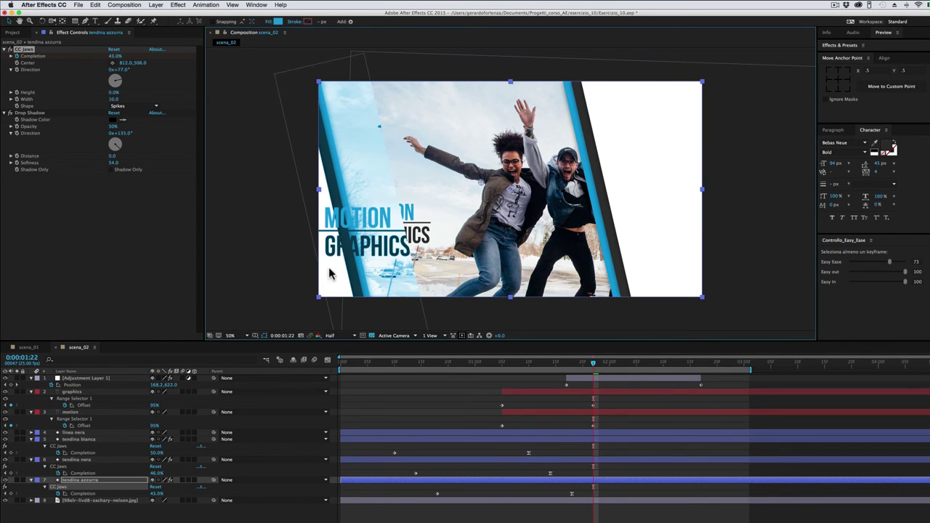
{"action": "left_click", "coordinate": [79, 432]}
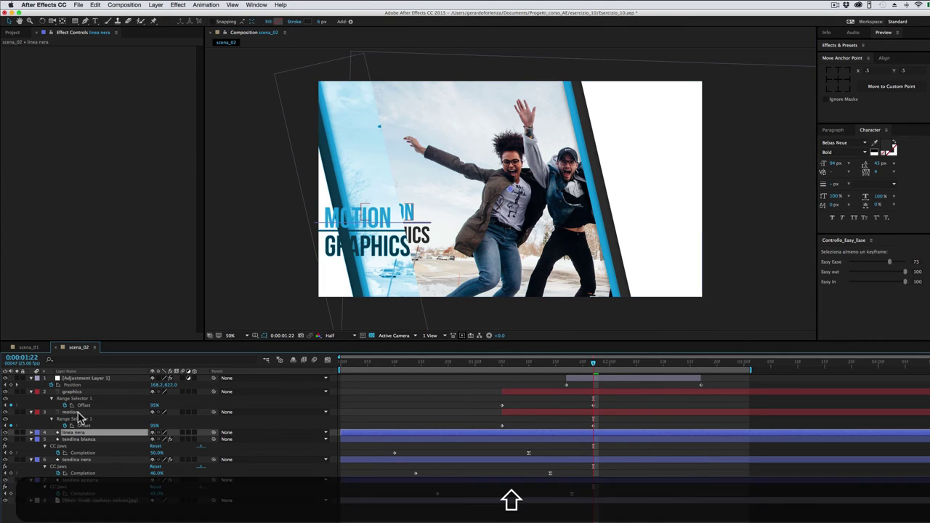
Step: Move the motion and graphics titles with the black line up and right in scena_02
{"action": "left_click", "coordinate": [78, 412], "text": "shift"}
{"action": "left_click", "coordinate": [86, 392], "text": "shift"}
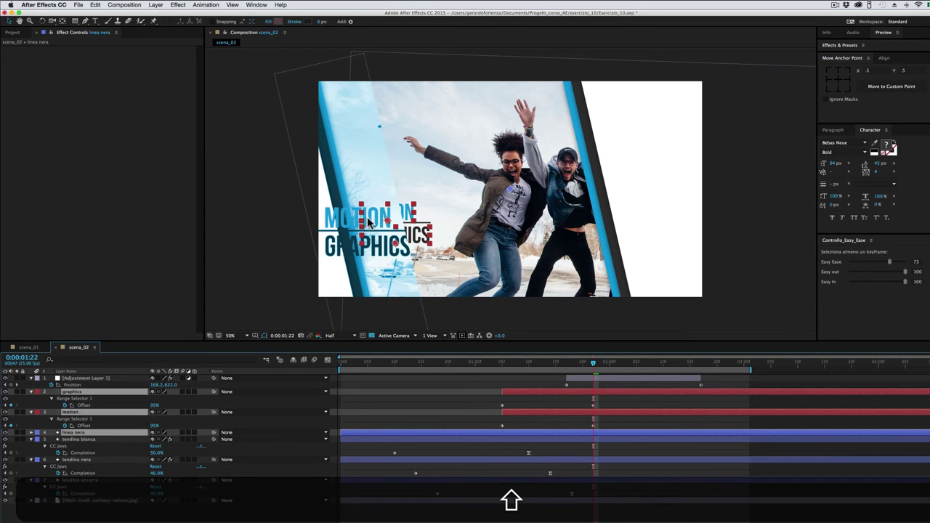
{"action": "left_click_drag", "start_coordinate": [392, 227], "coordinate": [670, 131]}
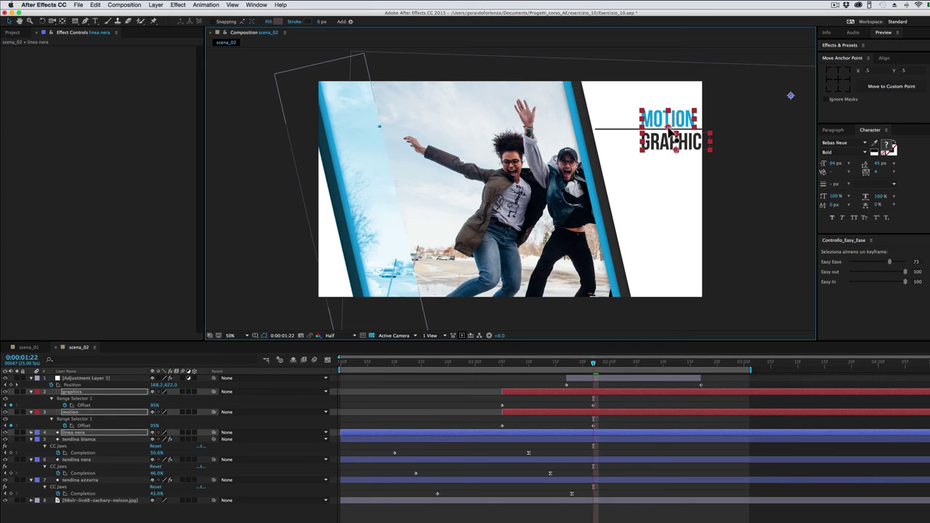
{"action": "left_click", "coordinate": [587, 405]}
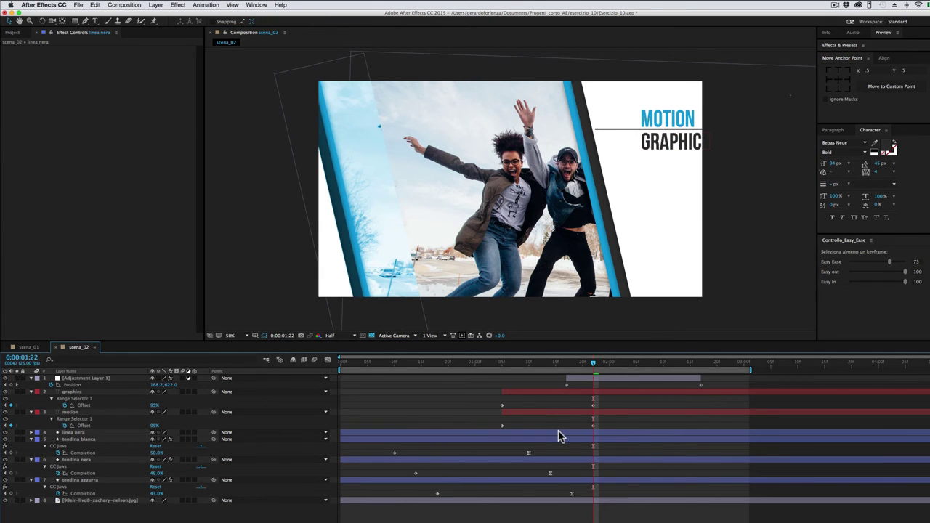
Step: Select the linea nera layer and scrub the playhead back to 0:00:01:00 for review
{"action": "left_click", "coordinate": [558, 434]}
{"action": "left_click", "coordinate": [587, 363]}
{"action": "mouse_move", "coordinate": [587, 363]}
{"action": "left_mouse_down"}
{"action": "mouse_move", "coordinate": [474, 365]}
{"action": "mouse_move", "coordinate": [578, 370]}
{"action": "left_mouse_up"}
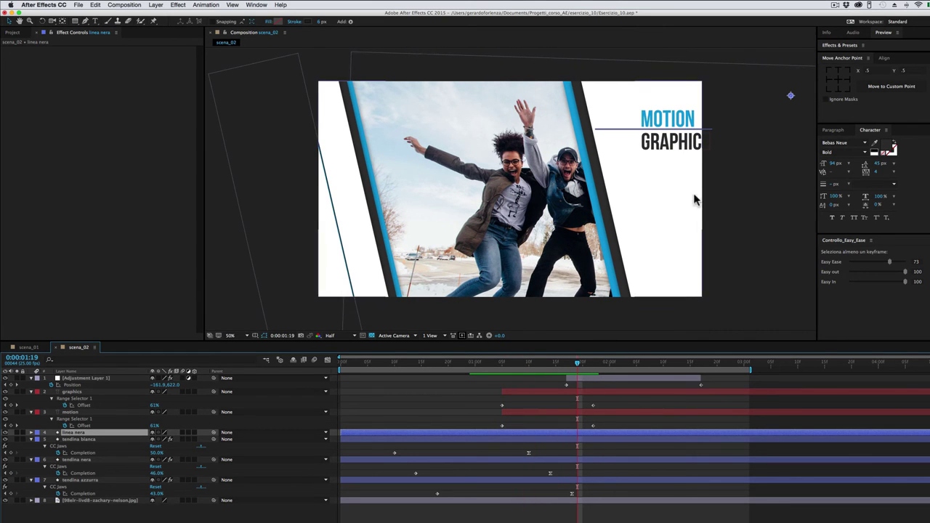
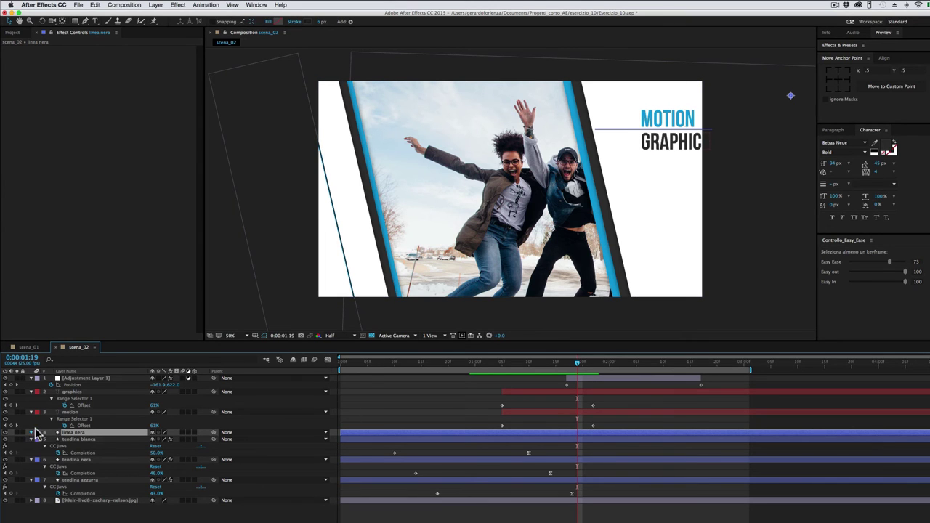
Step: Reveal linea nera's Shape 1 contents, toggle Reverse Path Direction, and scrub to preview the line drawing on
{"action": "left_click", "coordinate": [31, 432]}
{"action": "left_click", "coordinate": [60, 446]}
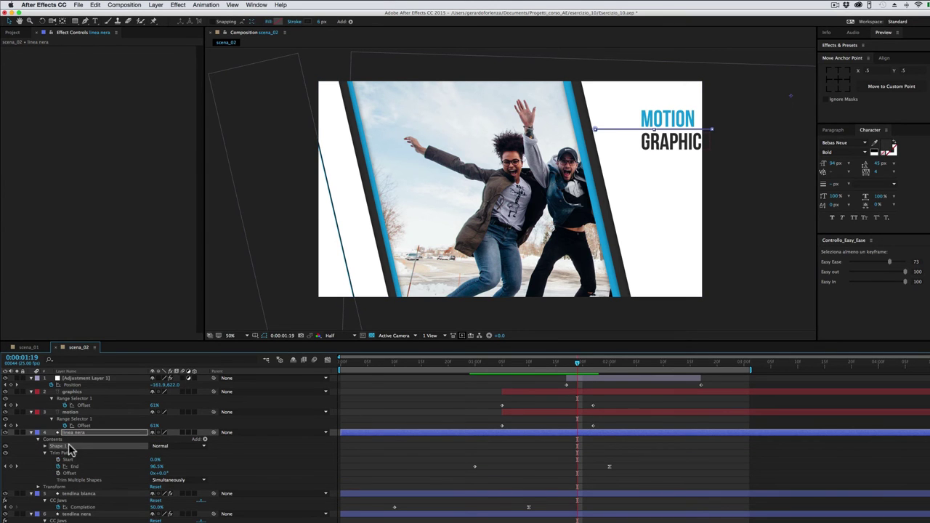
{"action": "left_click", "coordinate": [44, 447]}
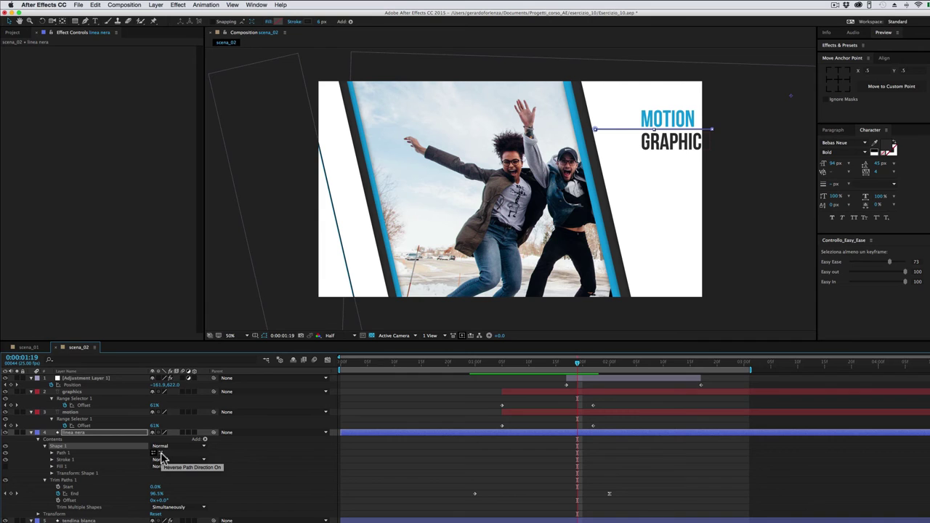
{"action": "left_click", "coordinate": [161, 453]}
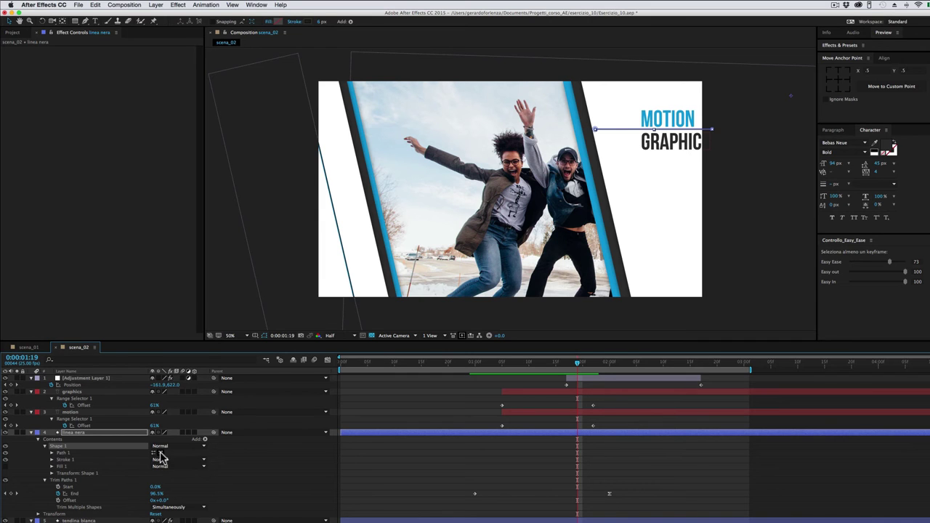
{"action": "left_click", "coordinate": [536, 363]}
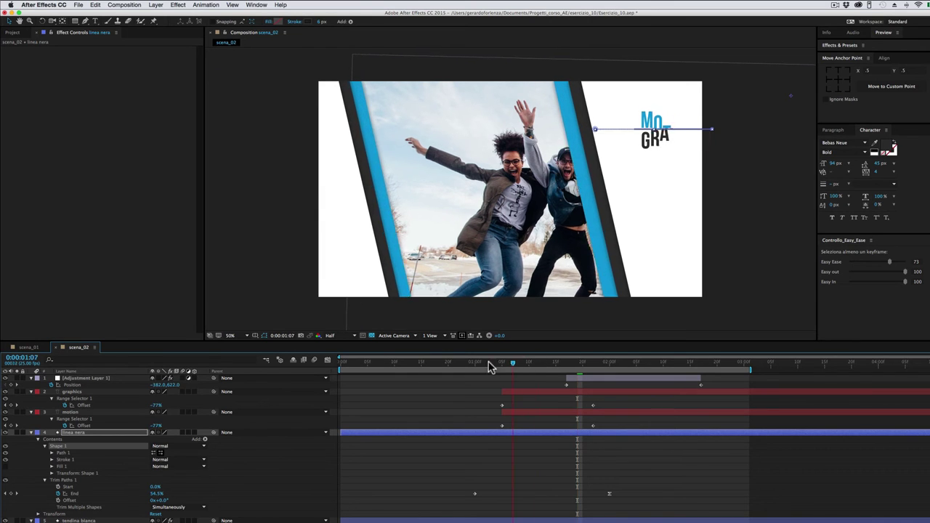
{"action": "mouse_move", "coordinate": [536, 363]}
{"action": "left_mouse_down"}
{"action": "mouse_move", "coordinate": [487, 363]}
{"action": "mouse_move", "coordinate": [575, 365]}
{"action": "left_mouse_up"}
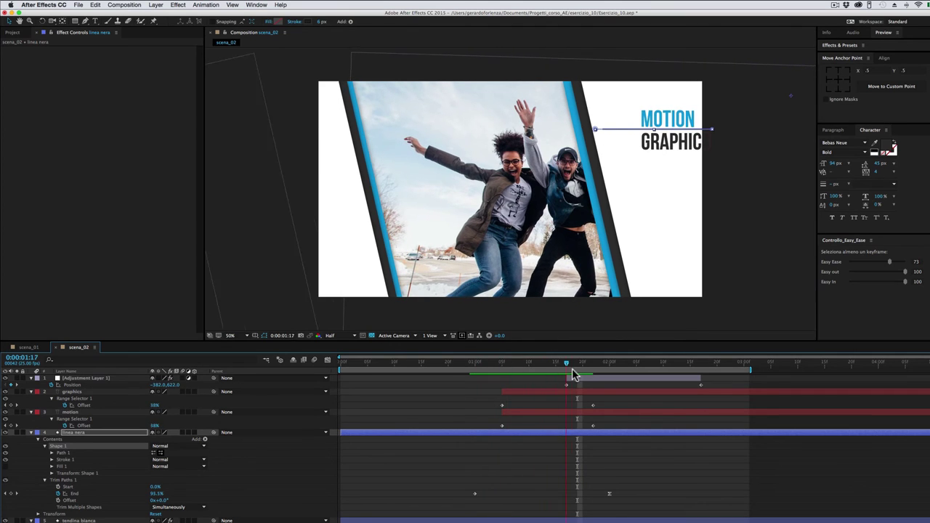
Step: Change the MOTION headline text to 'after effects'
{"action": "left_click", "coordinate": [569, 413]}
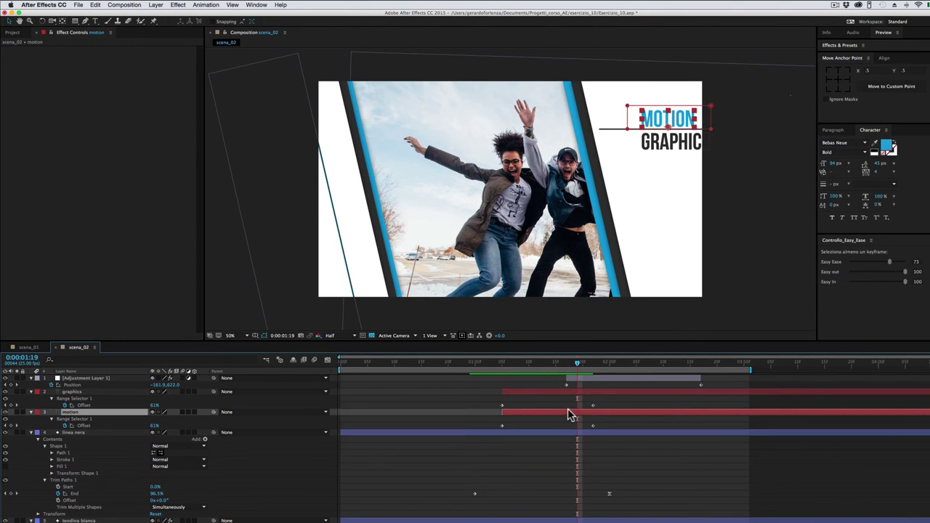
{"action": "left_click_drag", "start_coordinate": [670, 125], "coordinate": [652, 125]}
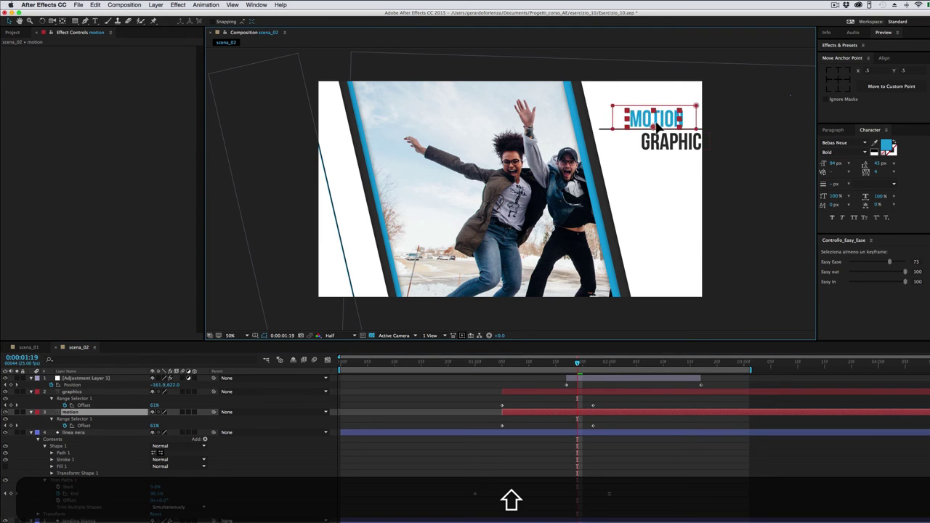
{"action": "key", "text": "Return"}
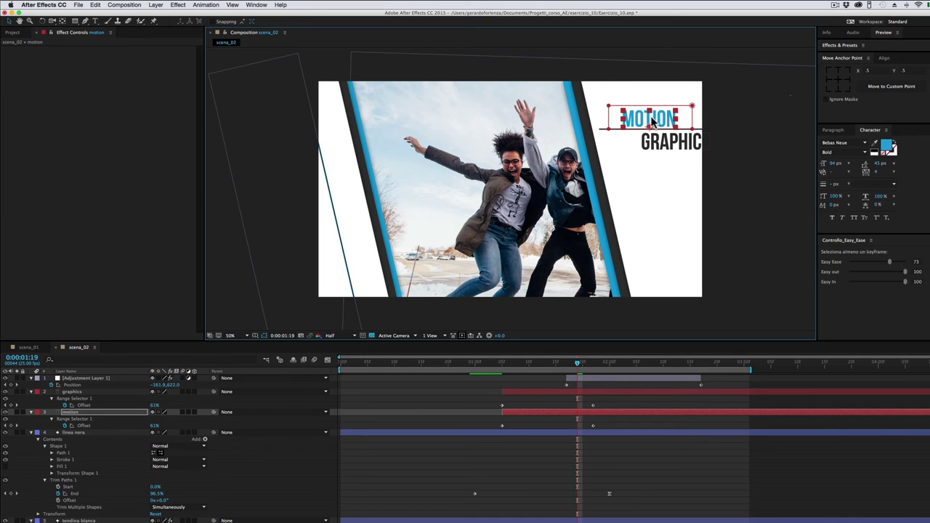
{"action": "double_click", "coordinate": [583, 411]}
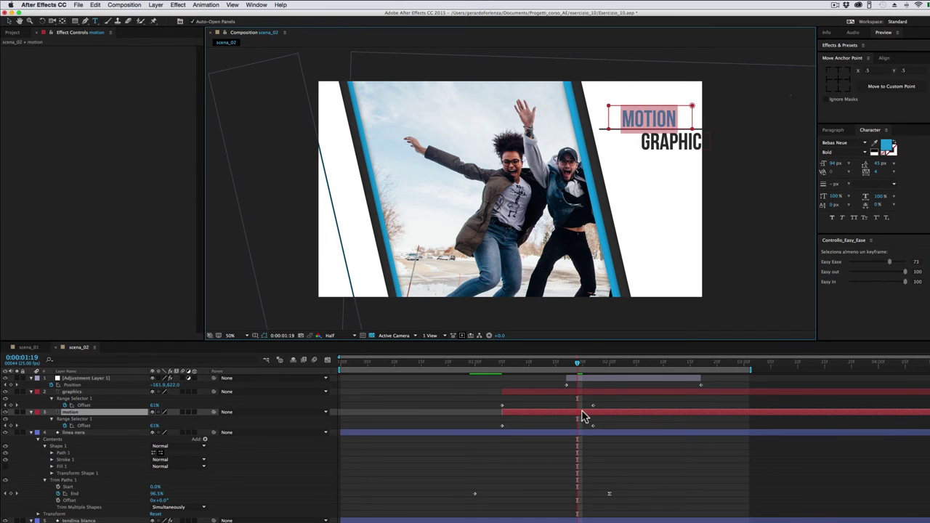
{"action": "type", "text": "after"}
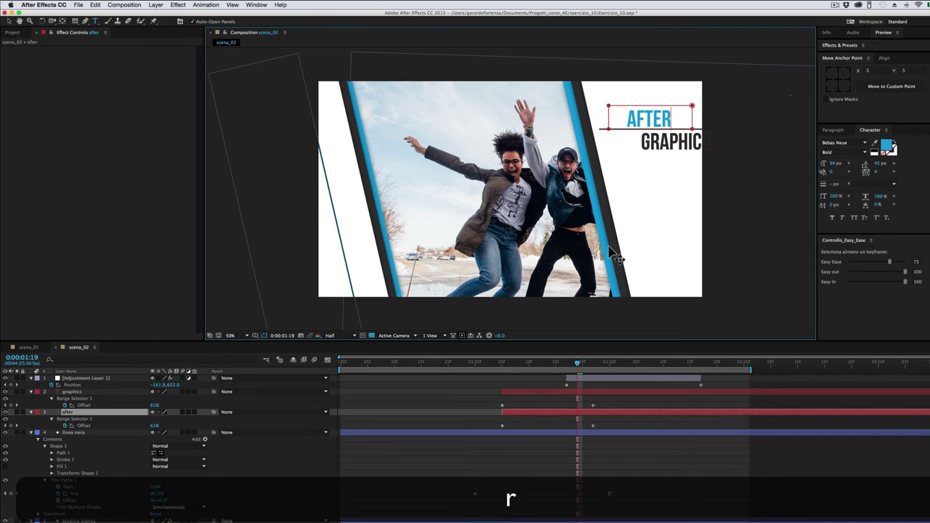
{"action": "type", "text": " effects"}
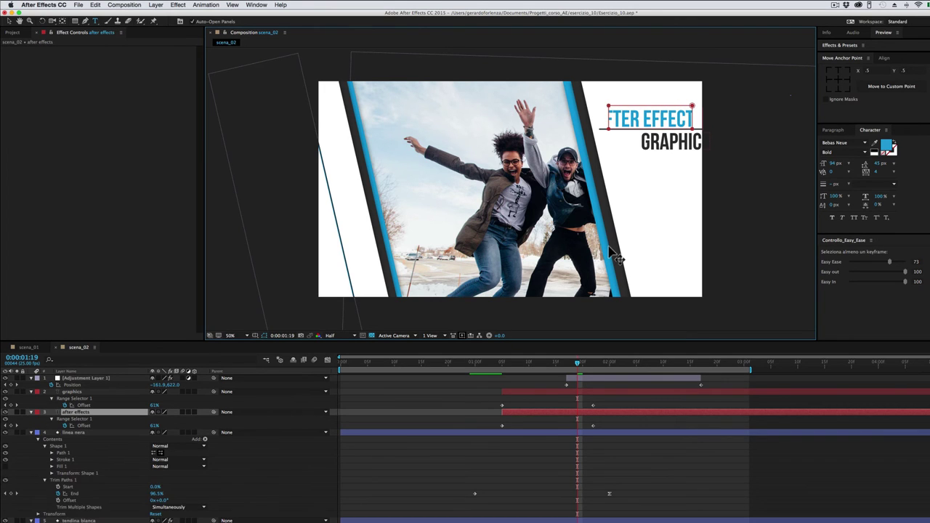
{"action": "left_click", "coordinate": [581, 415]}
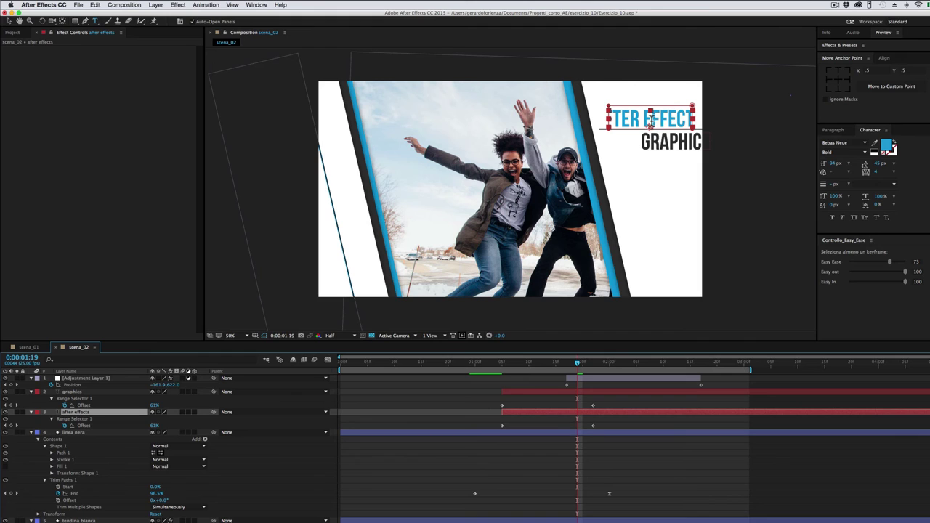
Step: Shrink the AFTER EFFECTS headline to 70 px and nudge it left
{"action": "left_click_drag", "start_coordinate": [830, 164], "coordinate": [823, 166]}
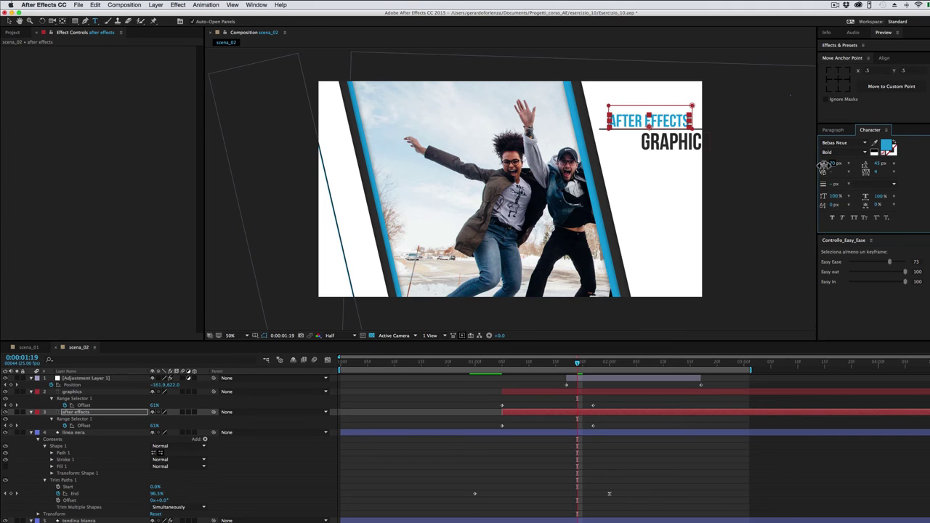
{"action": "left_click", "coordinate": [594, 416]}
{"action": "key", "text": "Left"}
{"action": "key", "text": "Left"}
{"action": "key", "text": "Left"}
{"action": "key", "text": "Left"}
{"action": "key", "text": "Left"}
{"action": "key", "text": "Left"}
{"action": "key", "text": "Left"}
{"action": "key", "text": "Left"}
{"action": "key", "text": "Left"}
{"action": "key", "text": "Left"}
{"action": "key", "text": "Left"}
{"action": "key", "text": "Left"}
{"action": "key", "text": "Left"}
{"action": "key", "text": "Left"}
{"action": "key", "text": "Left"}
{"action": "key", "text": "Left"}
{"action": "key", "text": "Left"}
{"action": "key", "text": "Left"}
{"action": "key", "text": "Left"}
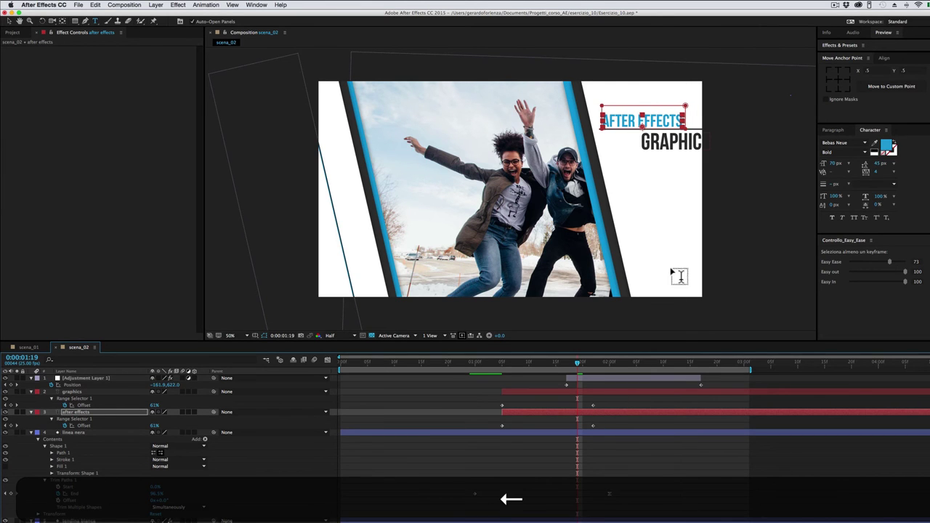
Step: Retype the GRAPHIC line as 'tutorials', slide it left to fit, and scrub to preview the title
{"action": "left_click", "coordinate": [578, 392]}
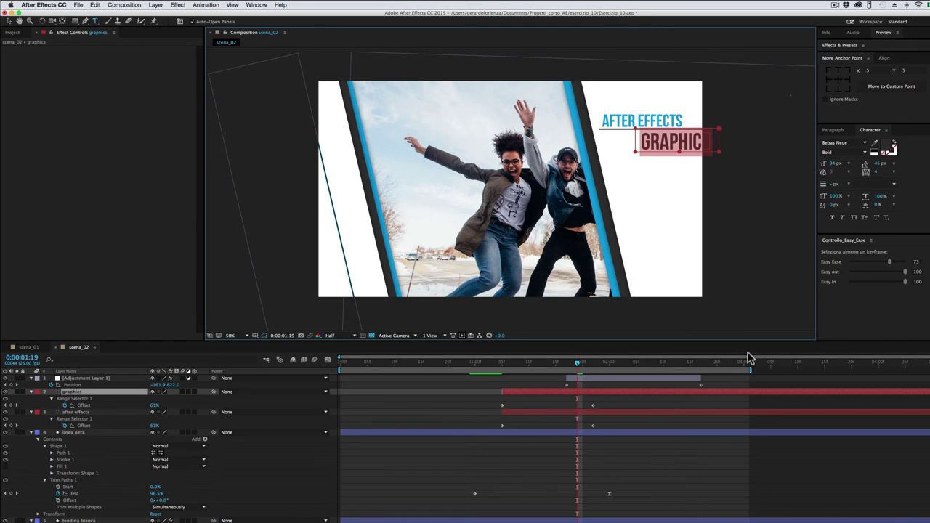
{"action": "type", "text": "tutorials"}
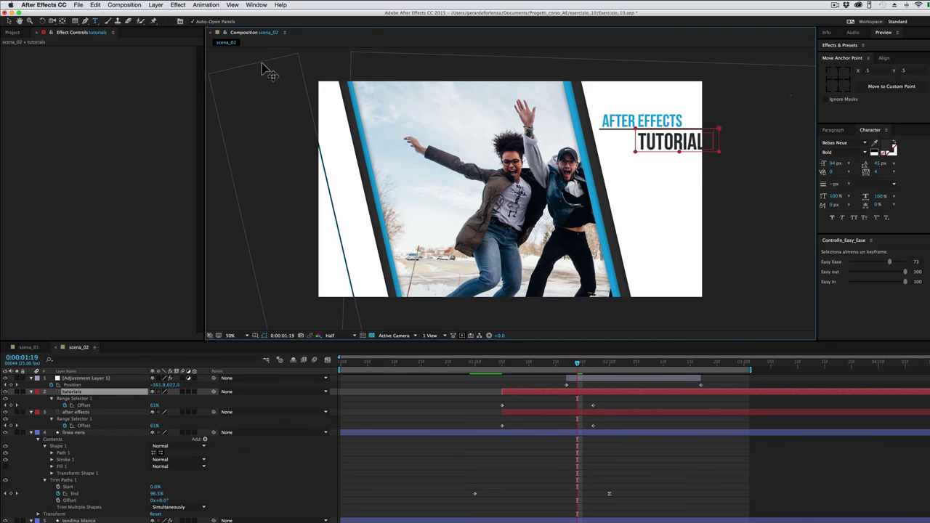
{"action": "left_click", "coordinate": [9, 20]}
{"action": "left_click_drag", "start_coordinate": [679, 149], "coordinate": [649, 143]}
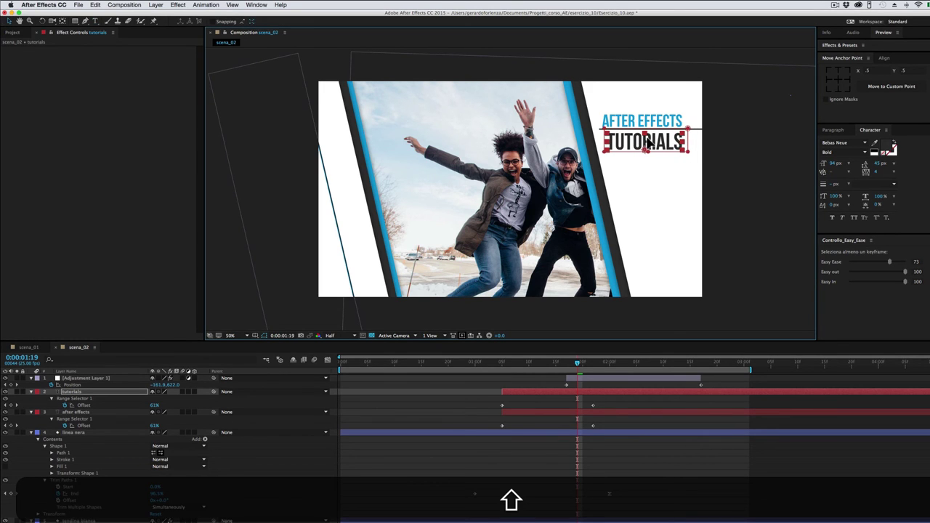
{"action": "mouse_move", "coordinate": [578, 367]}
{"action": "left_mouse_down"}
{"action": "mouse_move", "coordinate": [494, 369]}
{"action": "mouse_move", "coordinate": [528, 363]}
{"action": "left_mouse_up"}
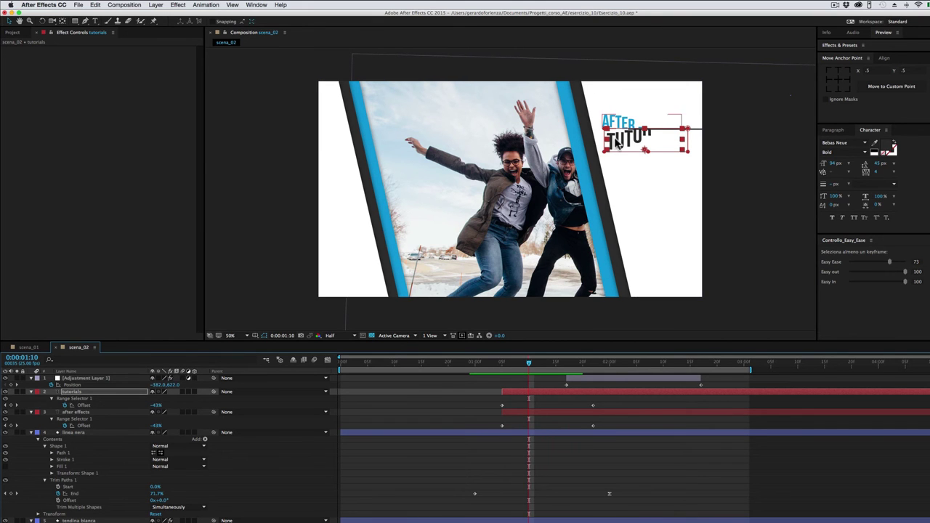
{"action": "left_click_drag", "start_coordinate": [534, 362], "coordinate": [560, 363]}
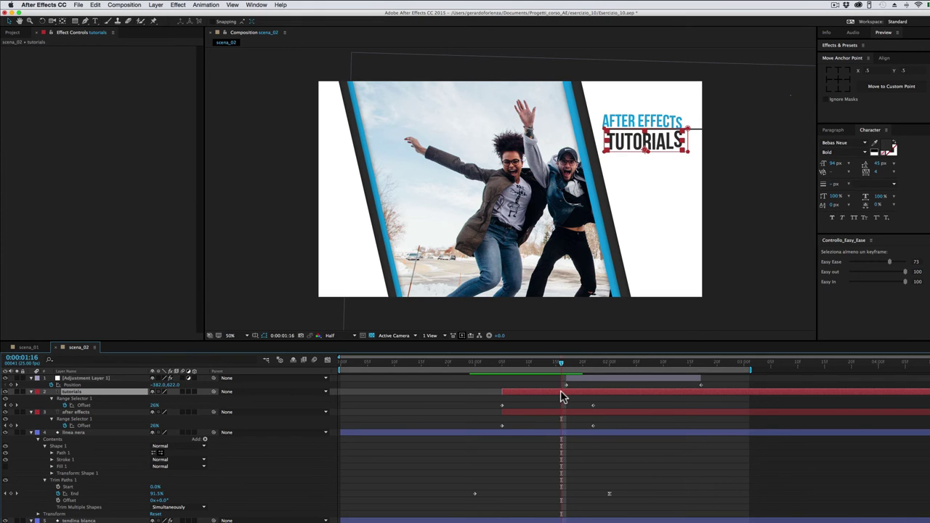
Step: Set the after effects layer's Range Selector shape to Ramp Down and preview the reveal
{"action": "left_click", "coordinate": [73, 414]}
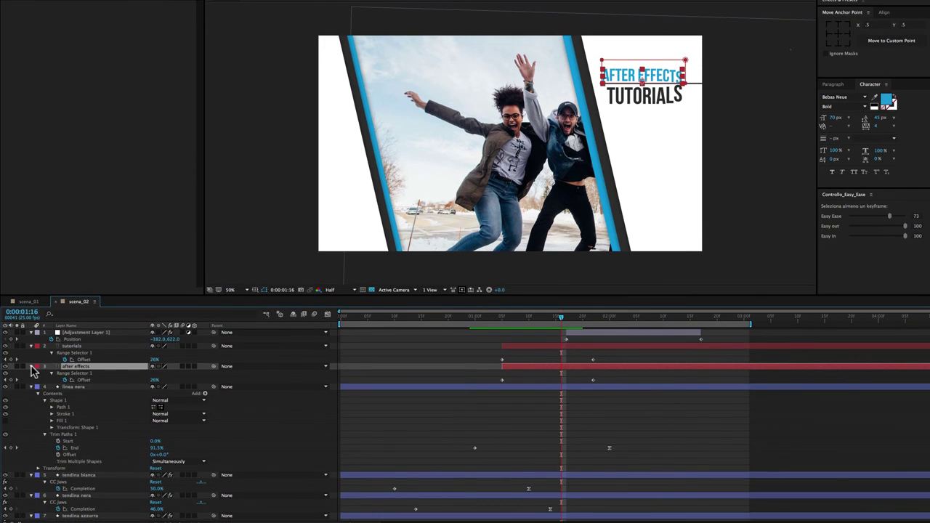
{"action": "left_click", "coordinate": [33, 369]}
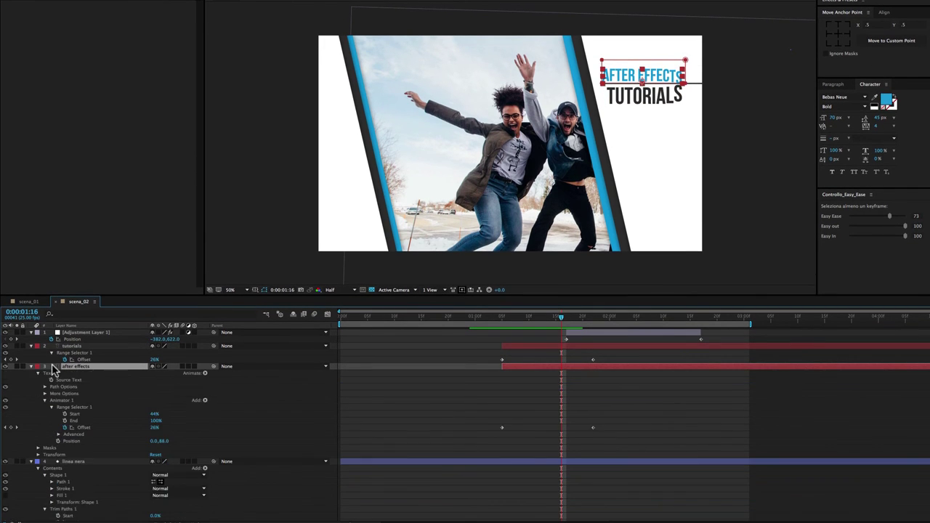
{"action": "left_click", "coordinate": [79, 408]}
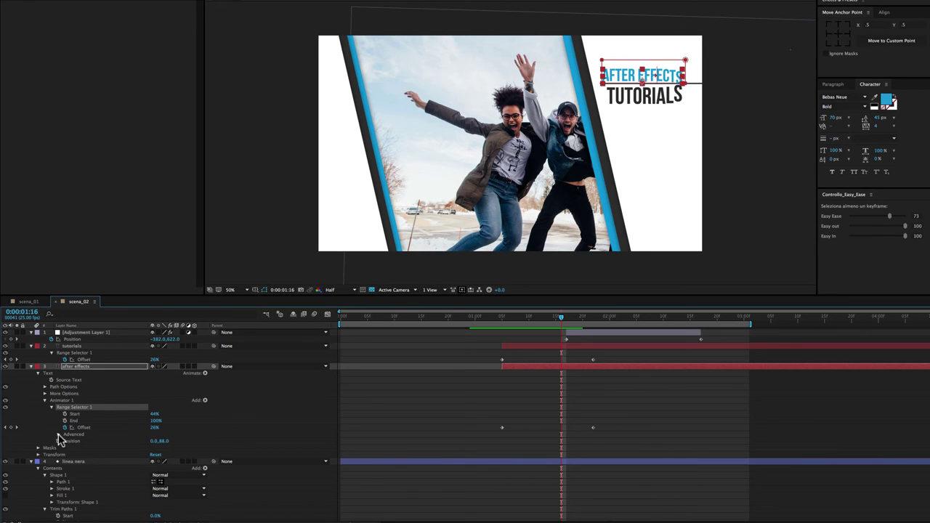
{"action": "left_click", "coordinate": [59, 436]}
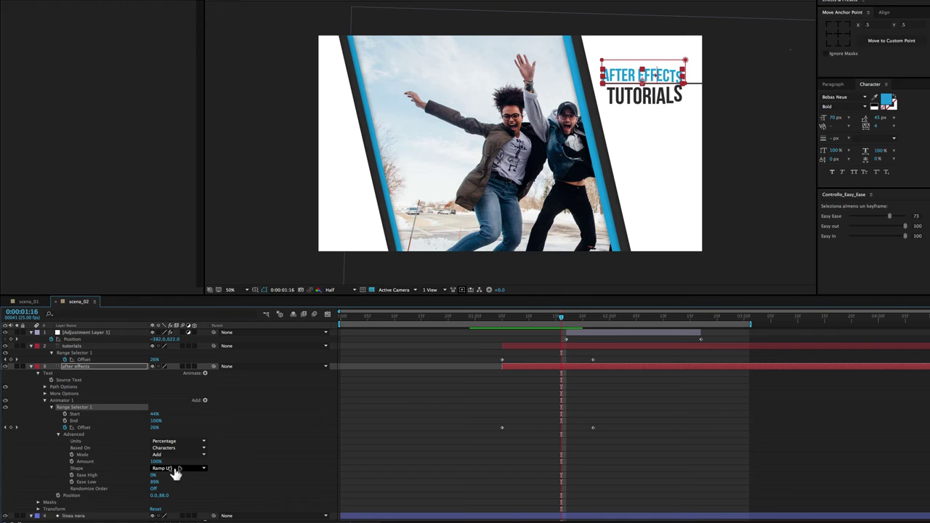
{"action": "left_click", "coordinate": [176, 471]}
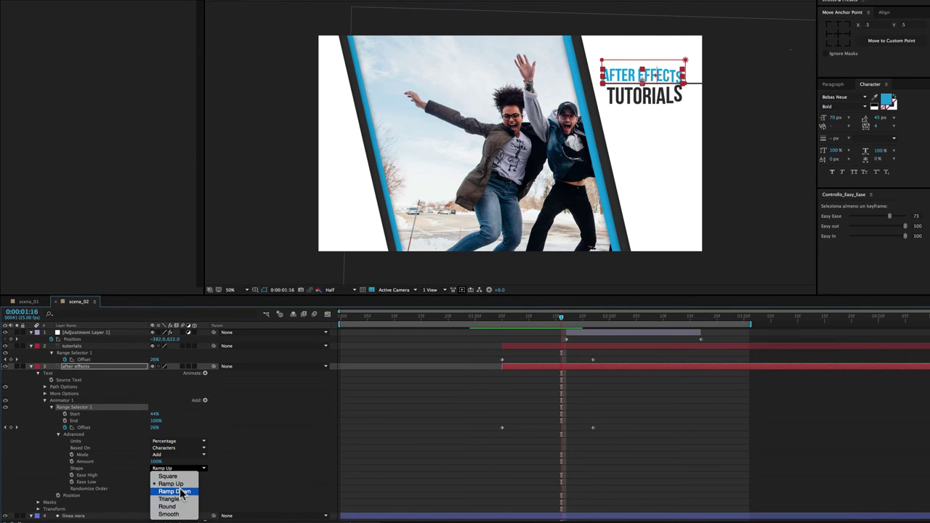
{"action": "left_click", "coordinate": [174, 491]}
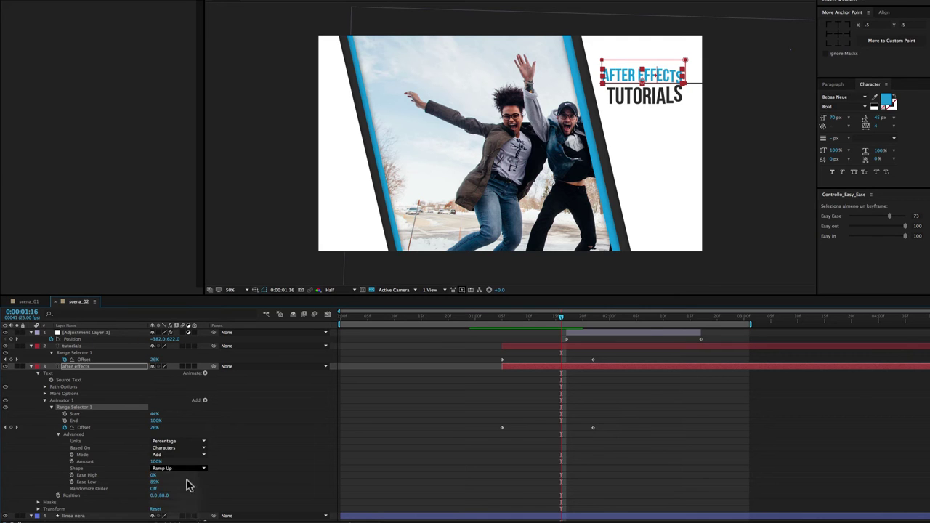
{"action": "mouse_move", "coordinate": [564, 318]}
{"action": "left_mouse_down"}
{"action": "mouse_move", "coordinate": [501, 331]}
{"action": "mouse_move", "coordinate": [565, 329]}
{"action": "left_mouse_up"}
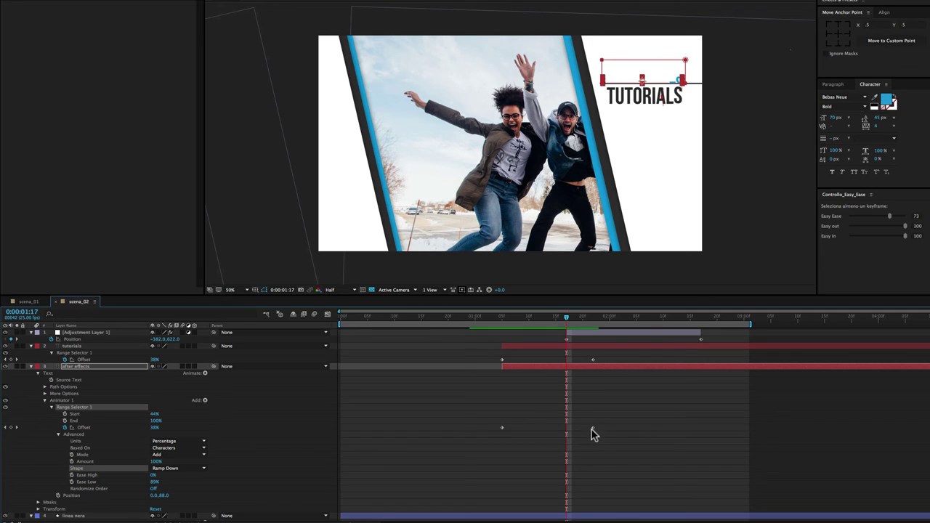
Step: Time-reverse the after effects layer's two Offset keyframes and scrub to check the title
{"action": "left_click", "coordinate": [593, 428]}
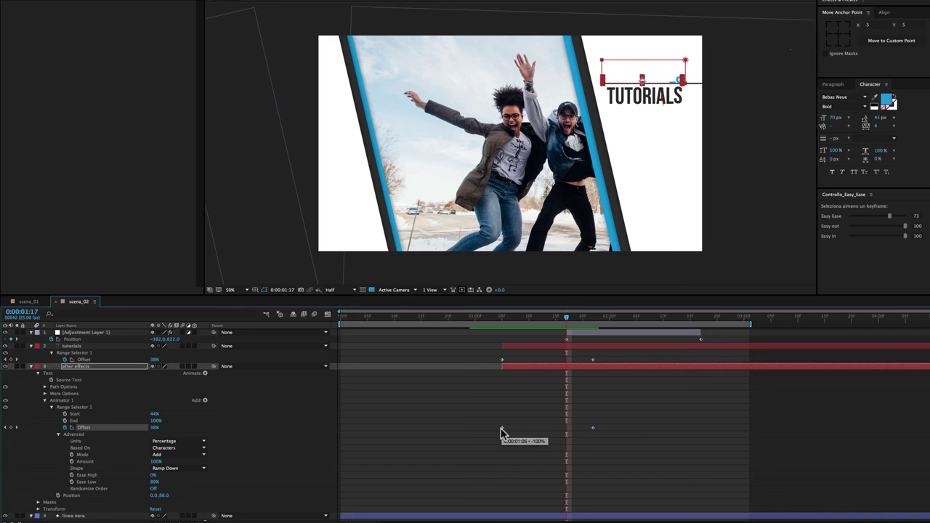
{"action": "mouse_move", "coordinate": [587, 432]}
{"action": "left_mouse_down"}
{"action": "mouse_move", "coordinate": [608, 425]}
{"action": "mouse_move", "coordinate": [491, 445]}
{"action": "left_mouse_up"}
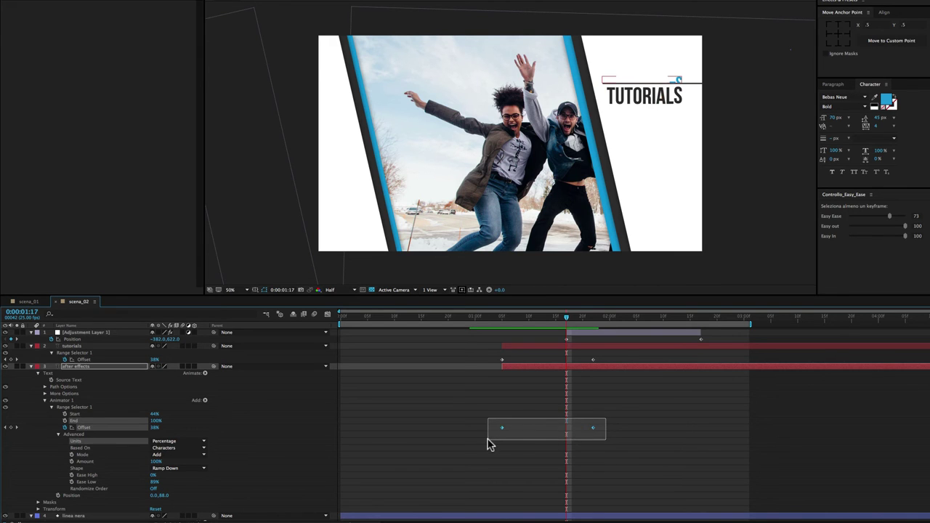
{"action": "mouse_move", "coordinate": [594, 430]}
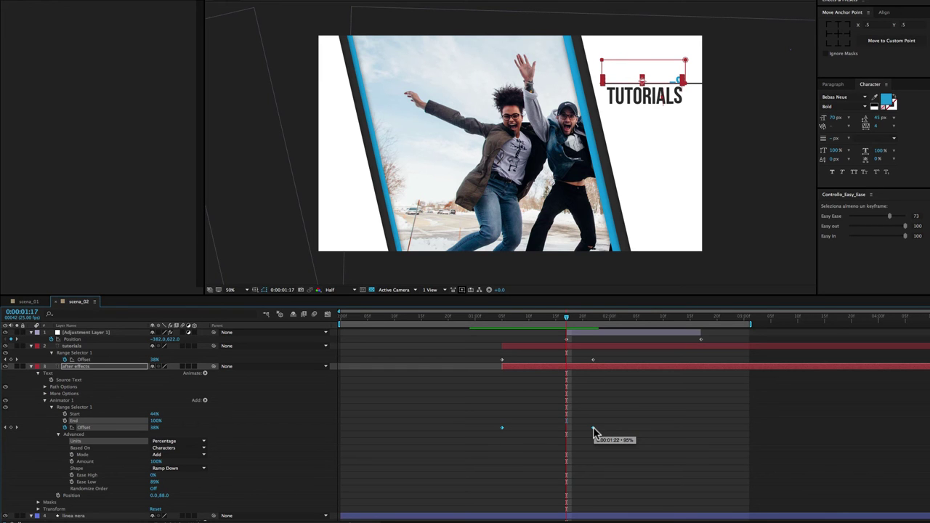
{"action": "right_click", "coordinate": [593, 430]}
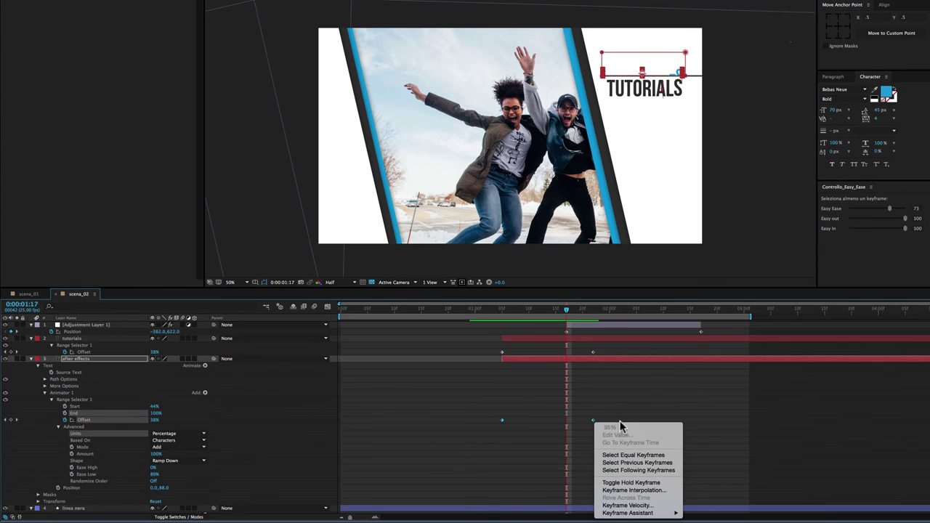
{"action": "mouse_move", "coordinate": [623, 513]}
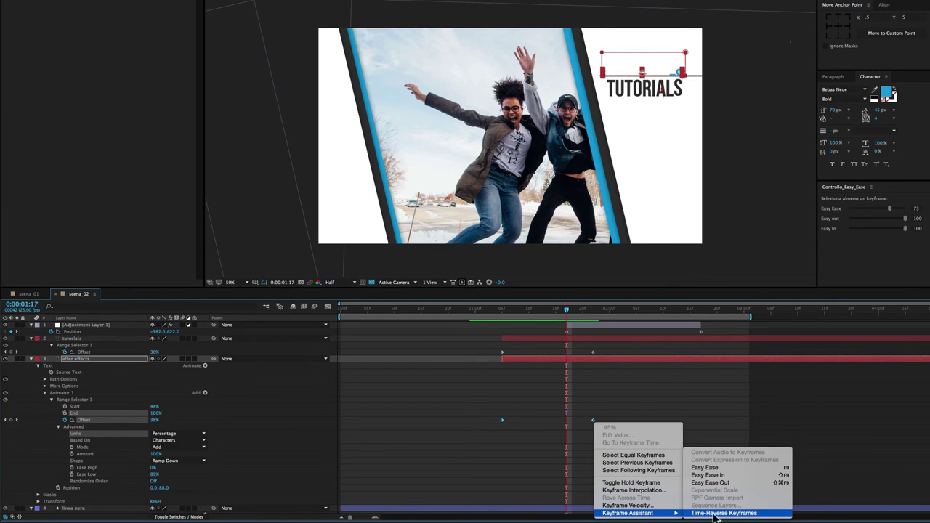
{"action": "left_click", "coordinate": [762, 514]}
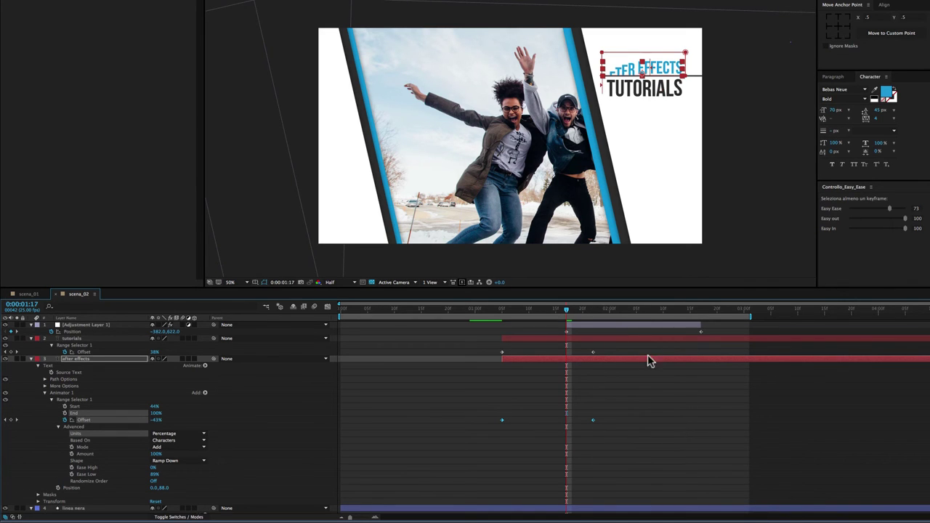
{"action": "mouse_move", "coordinate": [567, 312]}
{"action": "left_mouse_down"}
{"action": "mouse_move", "coordinate": [502, 311]}
{"action": "mouse_move", "coordinate": [594, 323]}
{"action": "left_mouse_up"}
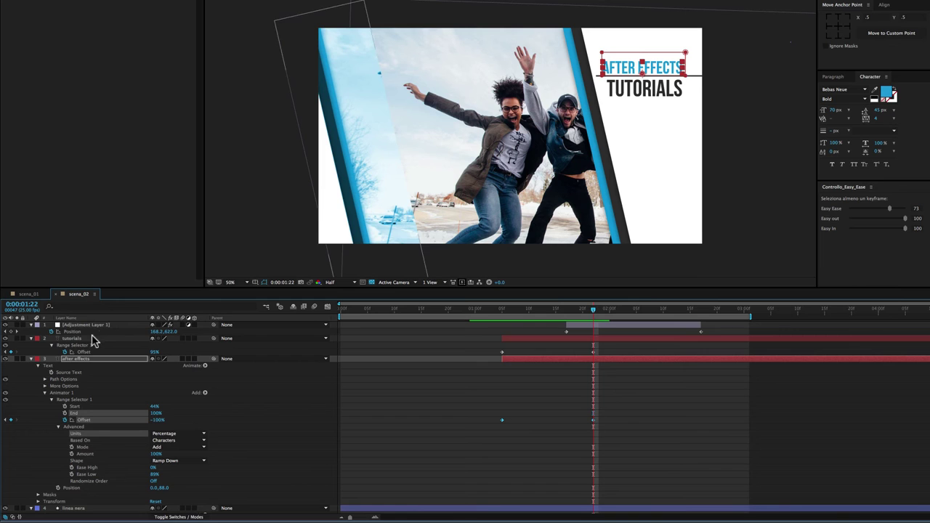
Step: Set the tutorials layer's Range Selector shape to Ramp Down
{"action": "left_click", "coordinate": [87, 338]}
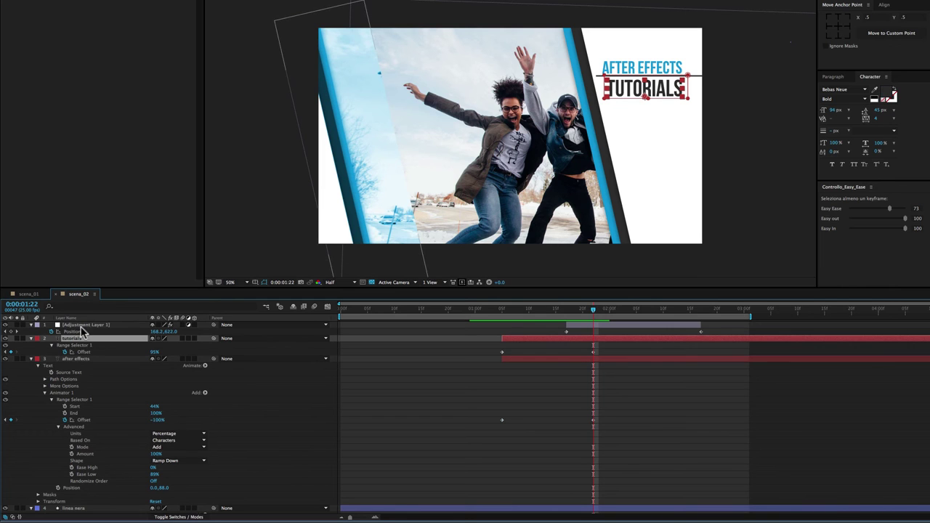
{"action": "left_click", "coordinate": [31, 339]}
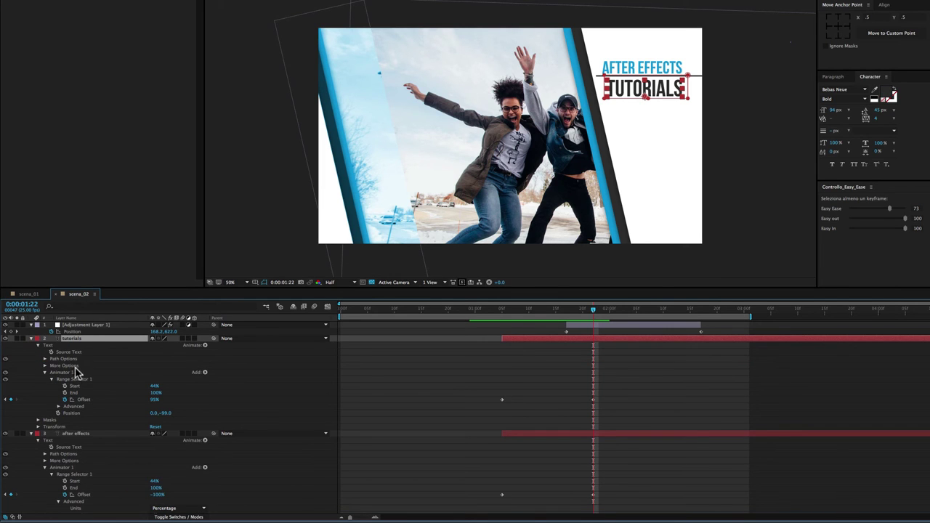
{"action": "left_click", "coordinate": [58, 407]}
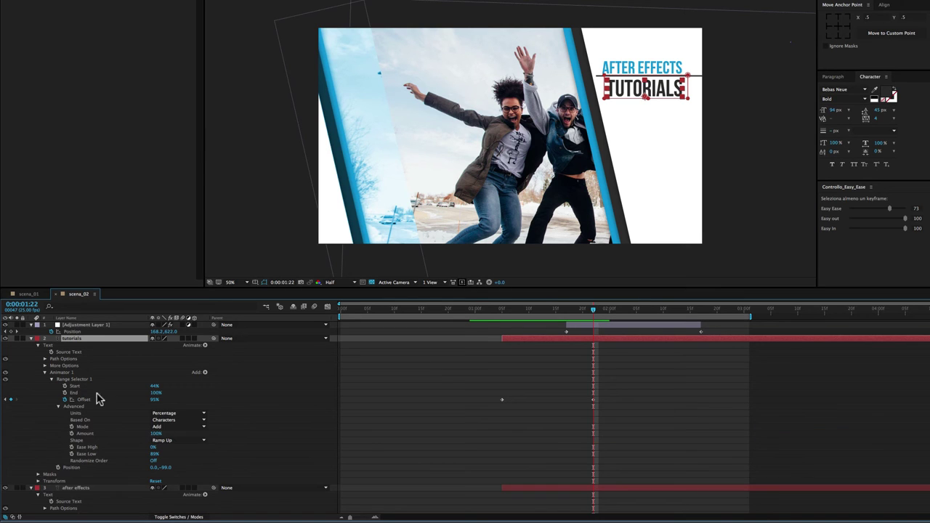
{"action": "left_click", "coordinate": [177, 442]}
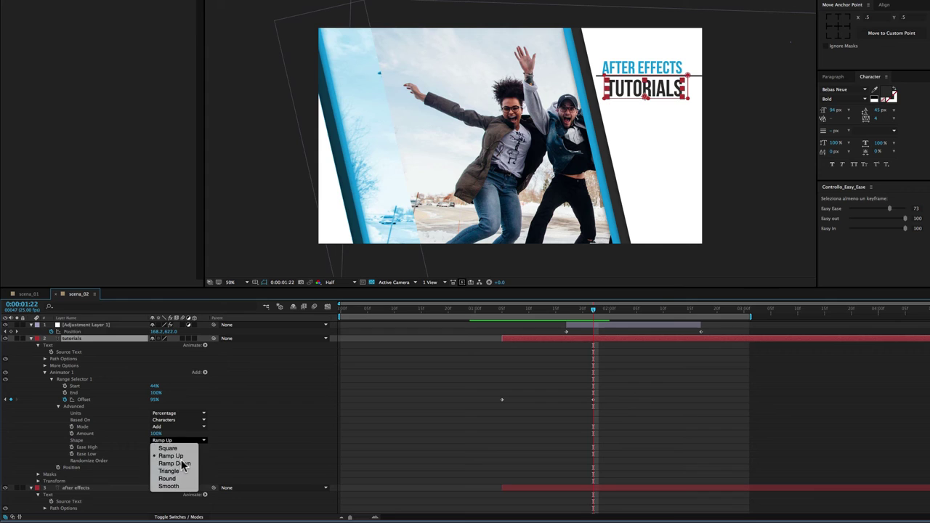
{"action": "left_click", "coordinate": [176, 464]}
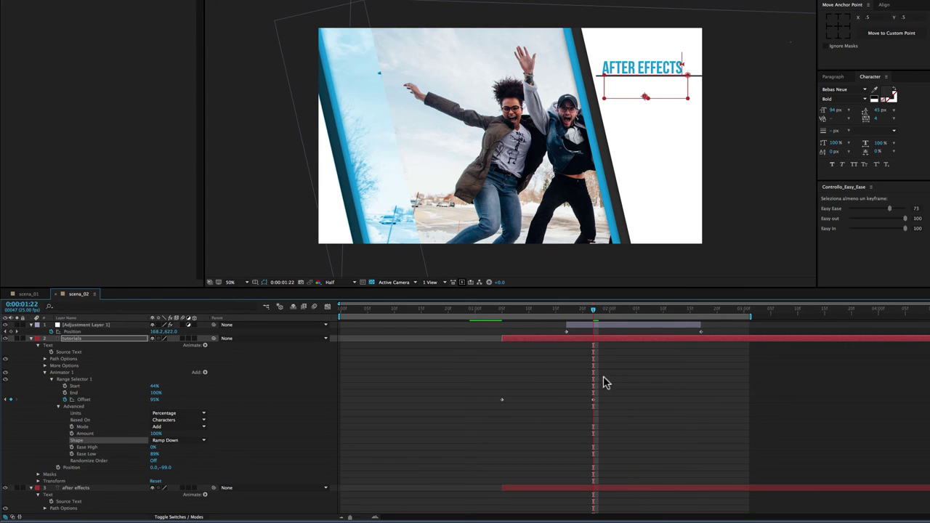
Step: Time-reverse the tutorials Offset keyframes and scrub to check the TUTORIALS animation
{"action": "left_click_drag", "start_coordinate": [603, 387], "coordinate": [492, 414]}
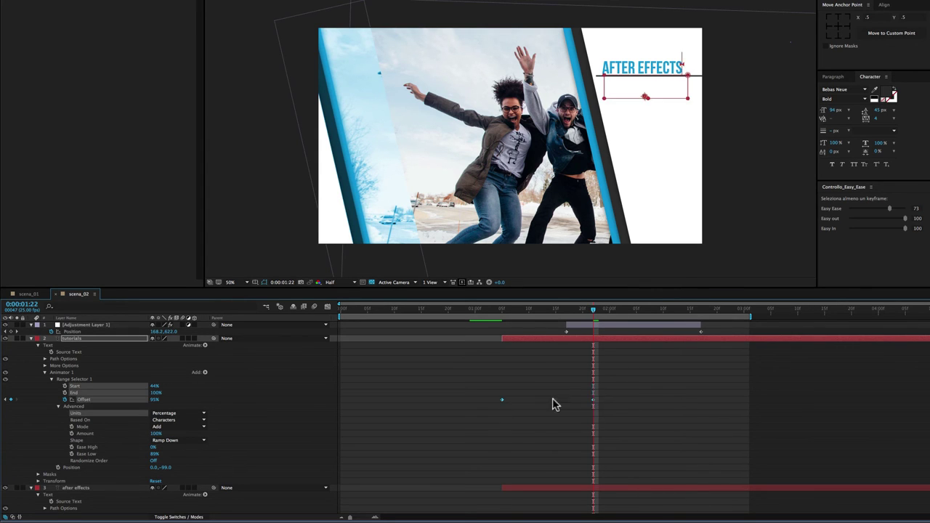
{"action": "right_click", "coordinate": [593, 400]}
{"action": "mouse_move", "coordinate": [644, 498]}
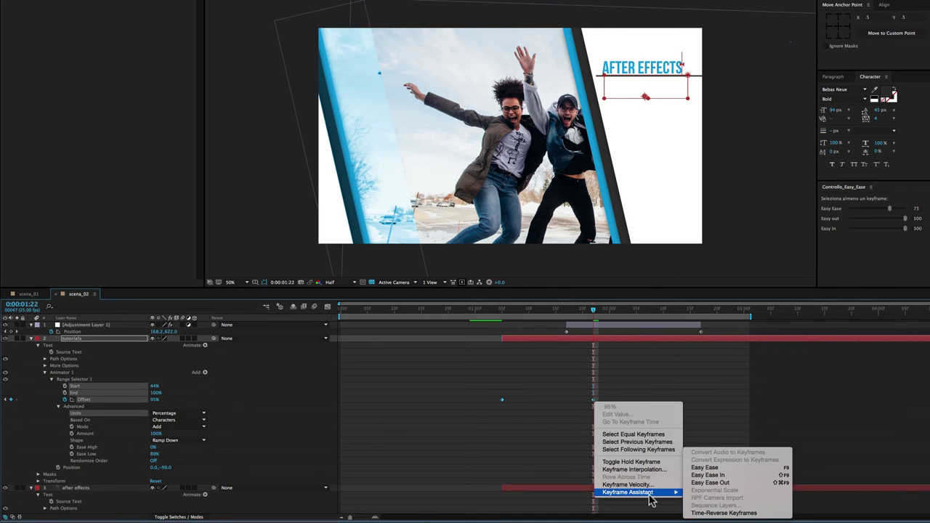
{"action": "left_click", "coordinate": [713, 514]}
{"action": "mouse_move", "coordinate": [592, 313]}
{"action": "left_mouse_down"}
{"action": "mouse_move", "coordinate": [499, 310]}
{"action": "mouse_move", "coordinate": [533, 316]}
{"action": "left_mouse_up"}
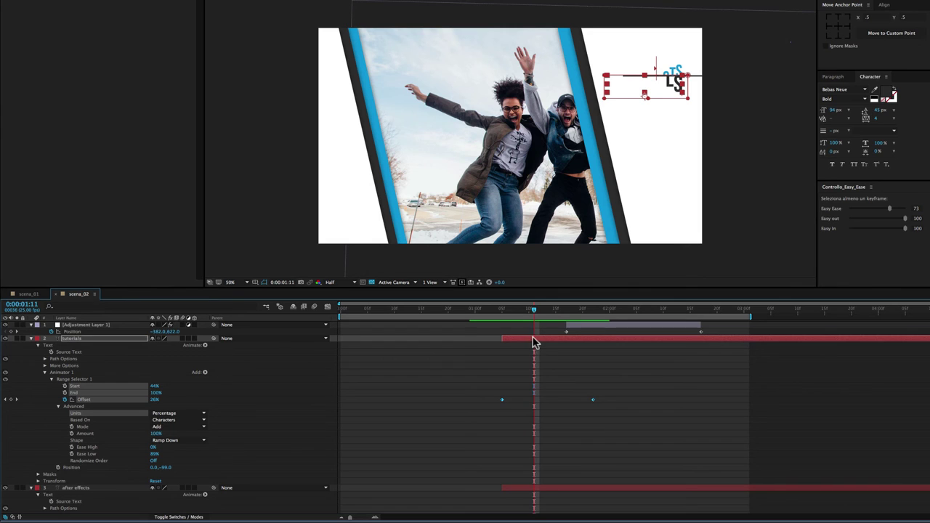
Step: Move the after effects and tutorials layers about one frame earlier
{"action": "left_click", "coordinate": [545, 488], "text": "shift"}
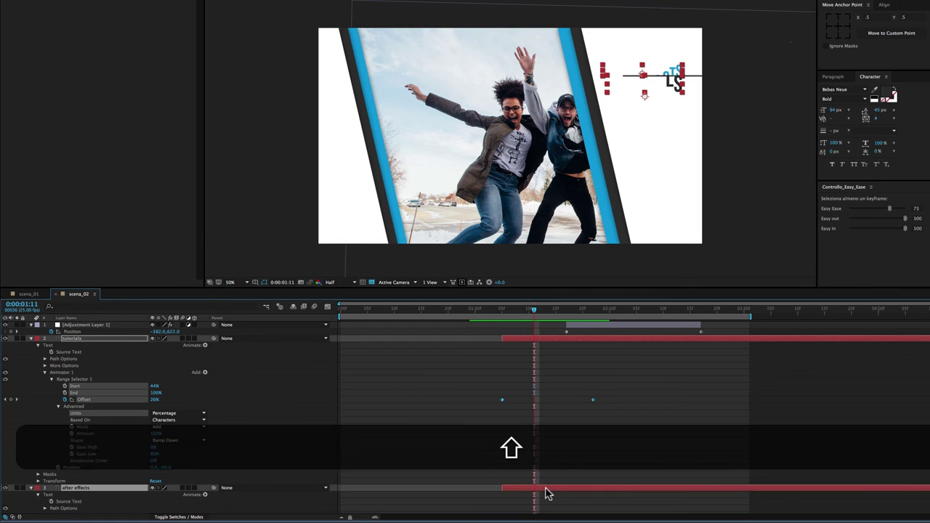
{"action": "left_click", "coordinate": [587, 357]}
{"action": "mouse_move", "coordinate": [566, 339]}
{"action": "left_mouse_down"}
{"action": "mouse_move", "coordinate": [510, 317]}
{"action": "mouse_move", "coordinate": [525, 339]}
{"action": "mouse_move", "coordinate": [589, 313]}
{"action": "left_mouse_up"}
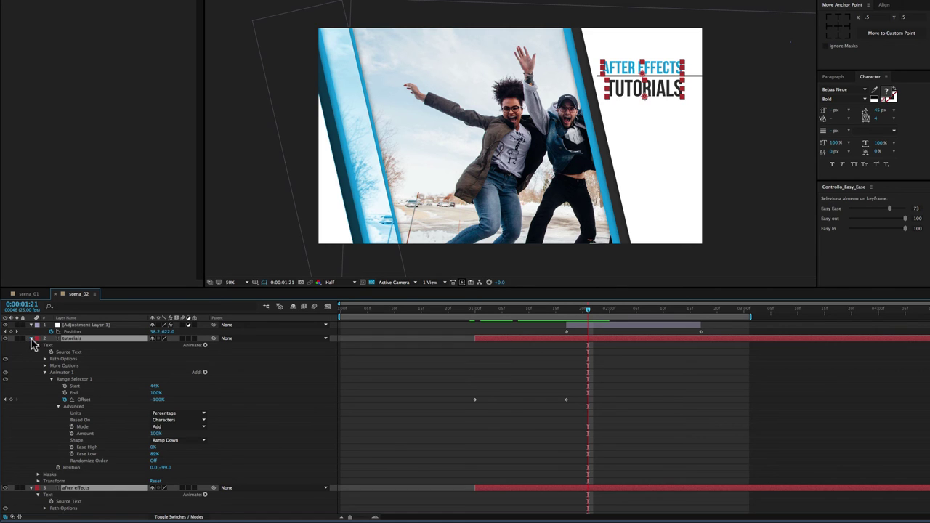
Step: Collapse the tutorials and linea nera layers, review the transition, and select the adjustment layer's Position keyframes
{"action": "left_click", "coordinate": [30, 338]}
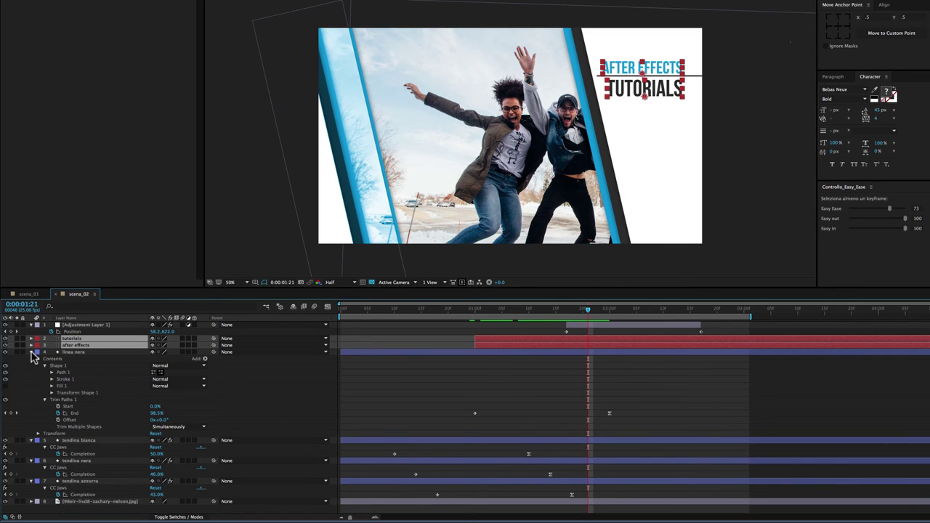
{"action": "left_click", "coordinate": [32, 355]}
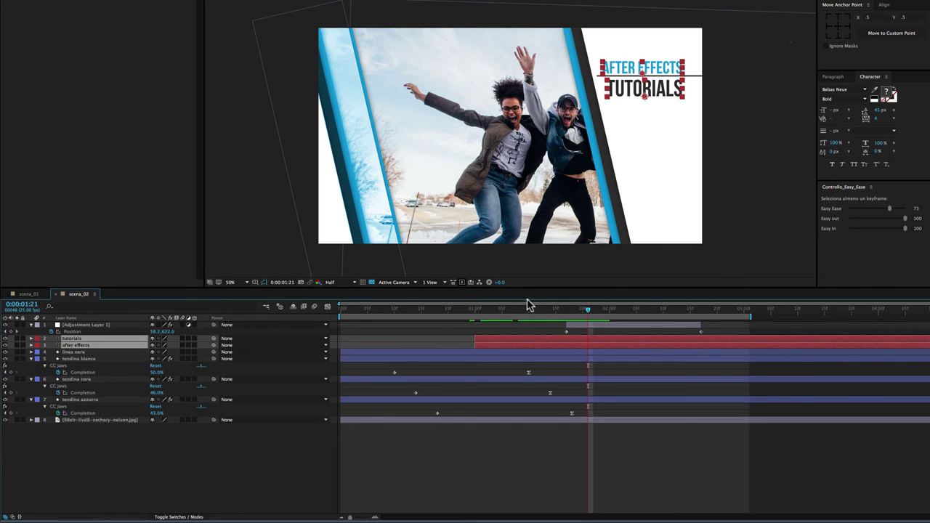
{"action": "left_click_drag", "start_coordinate": [473, 311], "coordinate": [624, 311]}
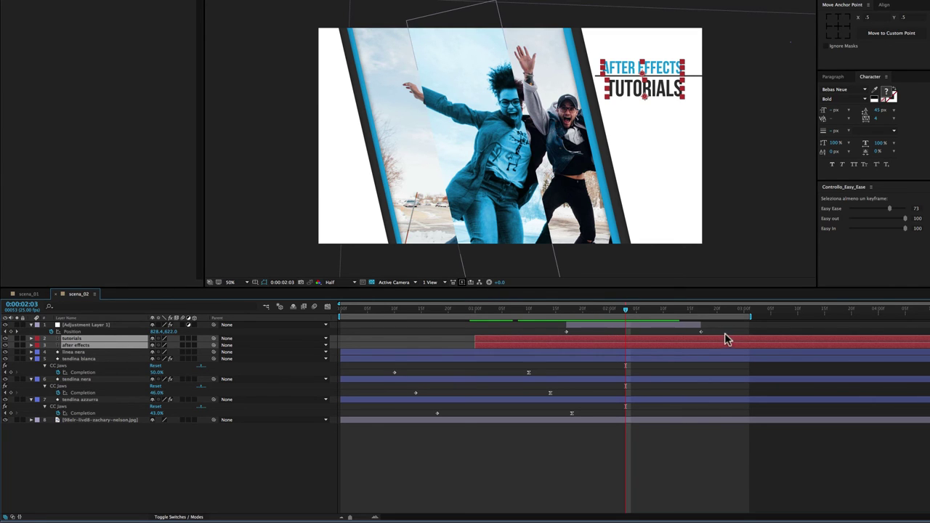
{"action": "left_click_drag", "start_coordinate": [708, 329], "coordinate": [560, 334]}
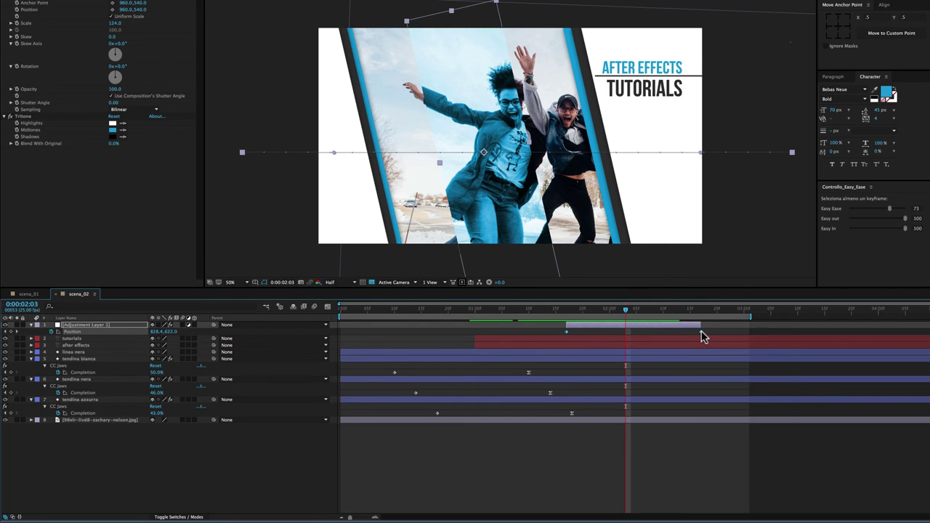
Step: Time-reverse Adjustment Layer 1's Position keyframes and preview the reversed Tritone sweep
{"action": "right_click", "coordinate": [702, 333]}
{"action": "mouse_move", "coordinate": [735, 424]}
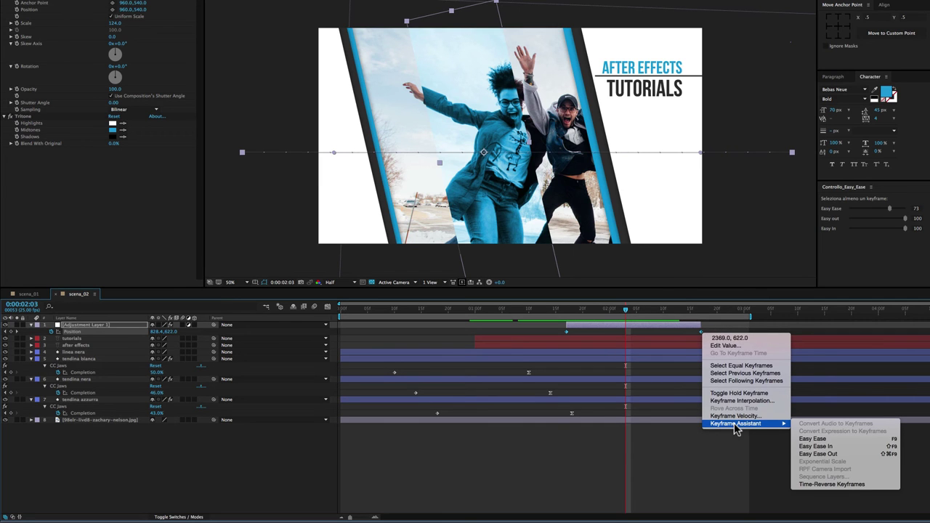
{"action": "left_click", "coordinate": [808, 484]}
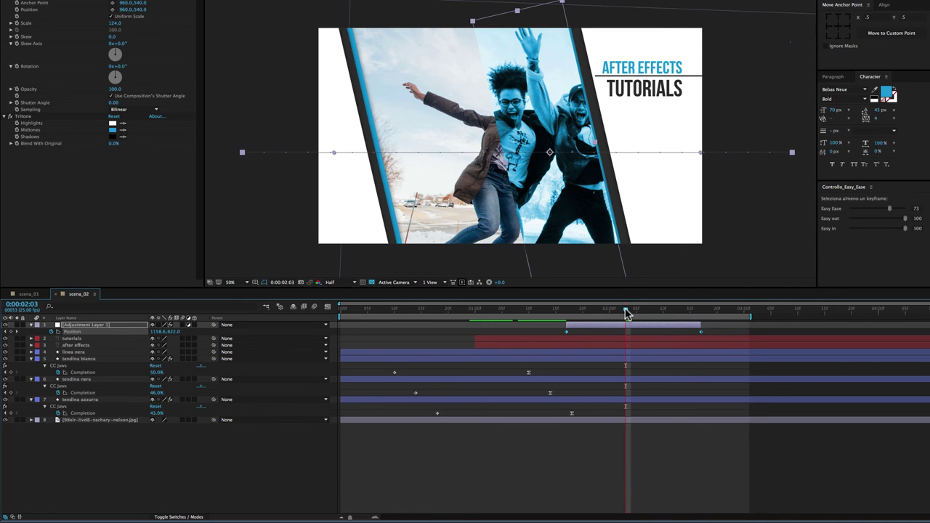
{"action": "key", "text": "space"}
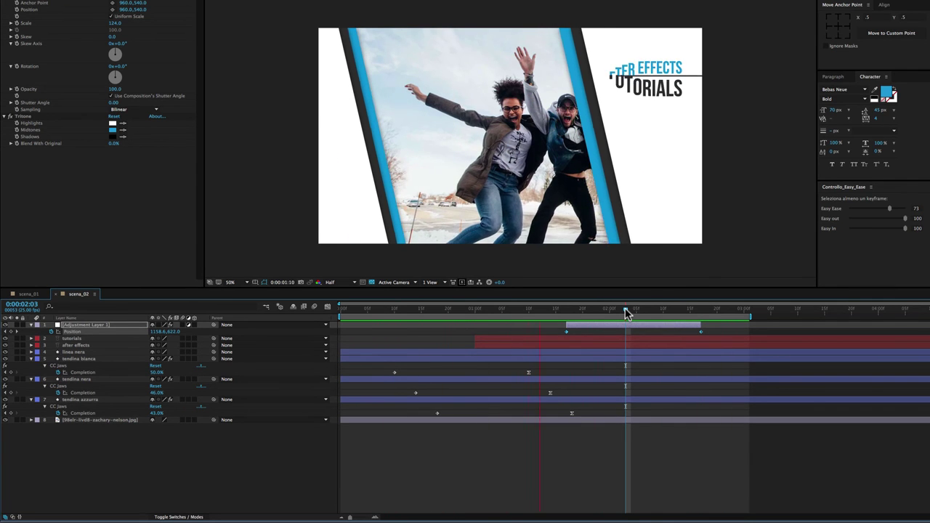
{"action": "key", "text": "space"}
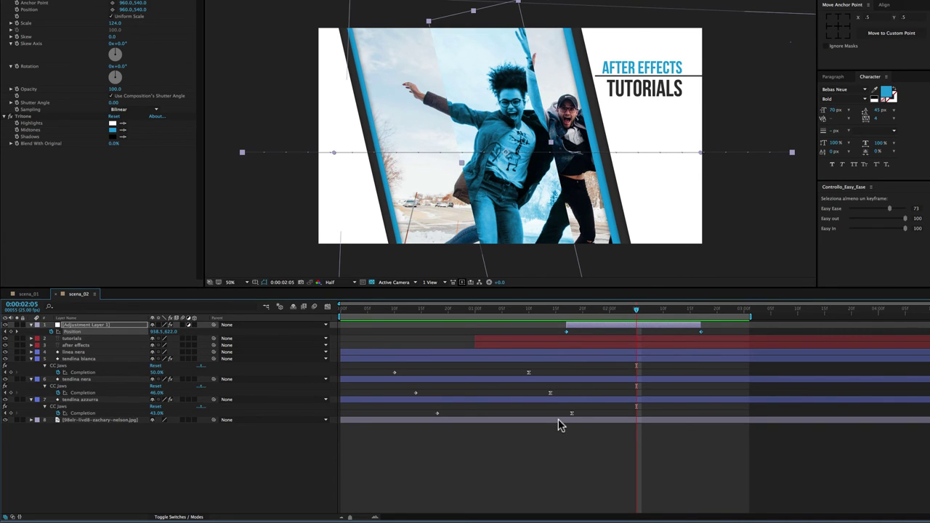
{"action": "left_click", "coordinate": [558, 419]}
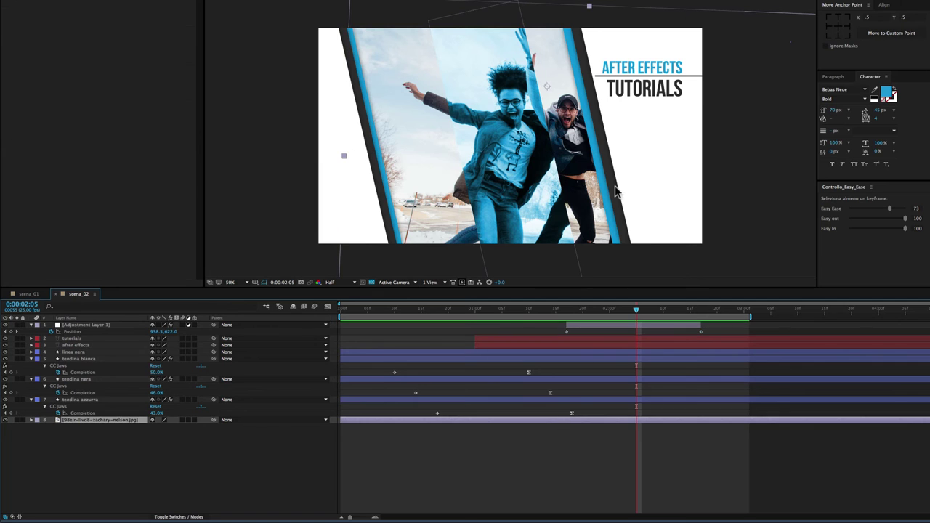
Step: Reposition the photo left and up in the frame and show its Scale property
{"action": "left_click_drag", "start_coordinate": [561, 110], "coordinate": [494, 76]}
{"action": "key", "text": "Return"}
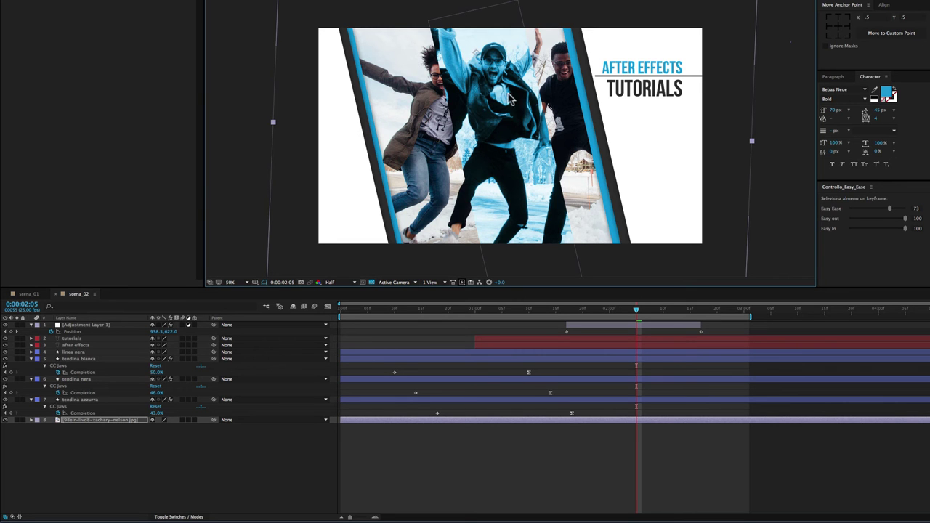
{"action": "left_click_drag", "start_coordinate": [566, 122], "coordinate": [539, 111]}
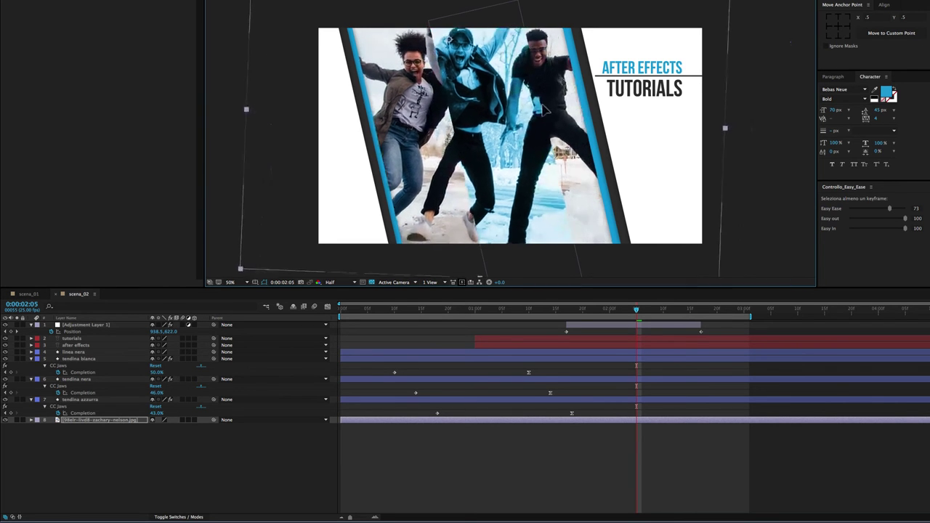
{"action": "left_click", "coordinate": [62, 21]}
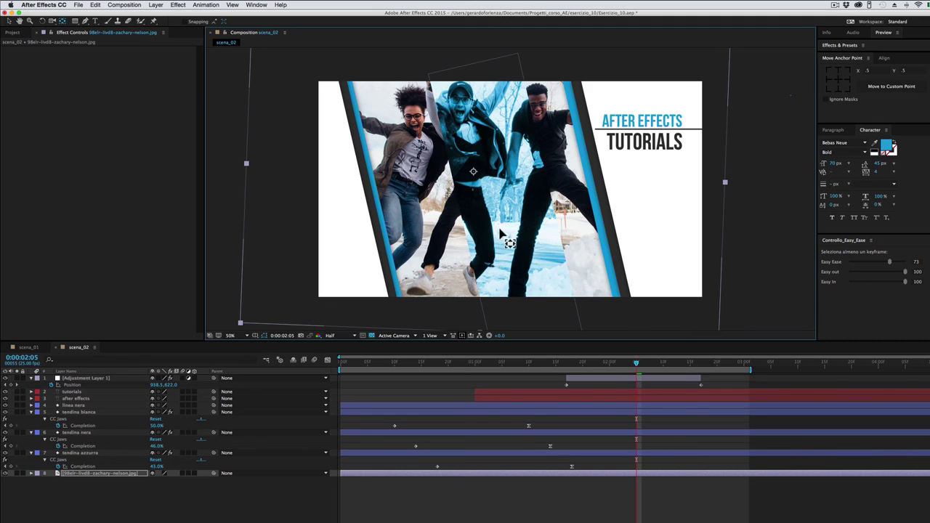
{"action": "left_click", "coordinate": [540, 473]}
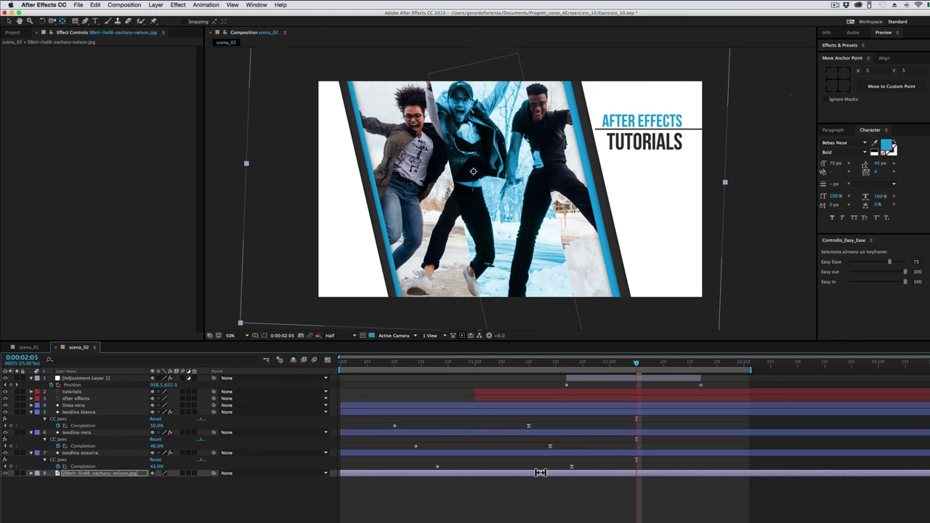
{"action": "key", "text": "s"}
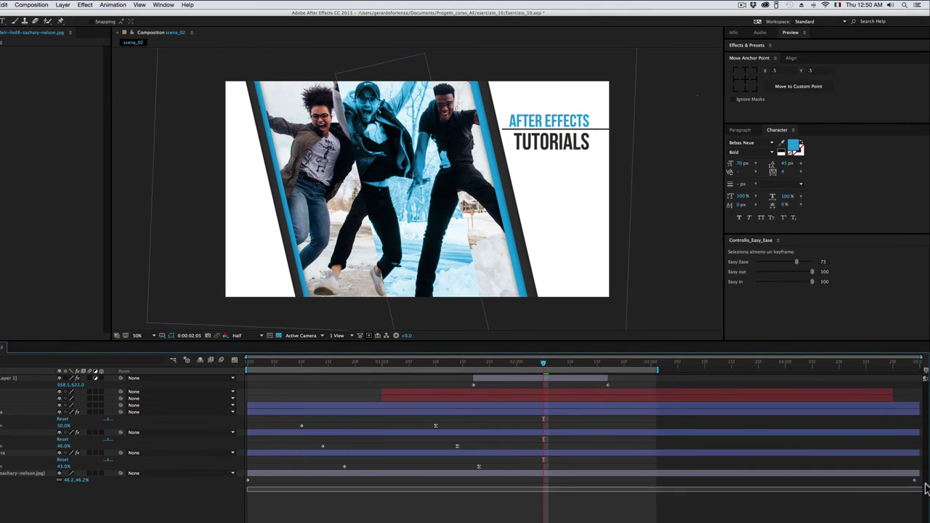
Step: Scale the photo to about 39% and nudge it slightly left and down
{"action": "left_click", "coordinate": [912, 473]}
{"action": "key", "text": "space"}
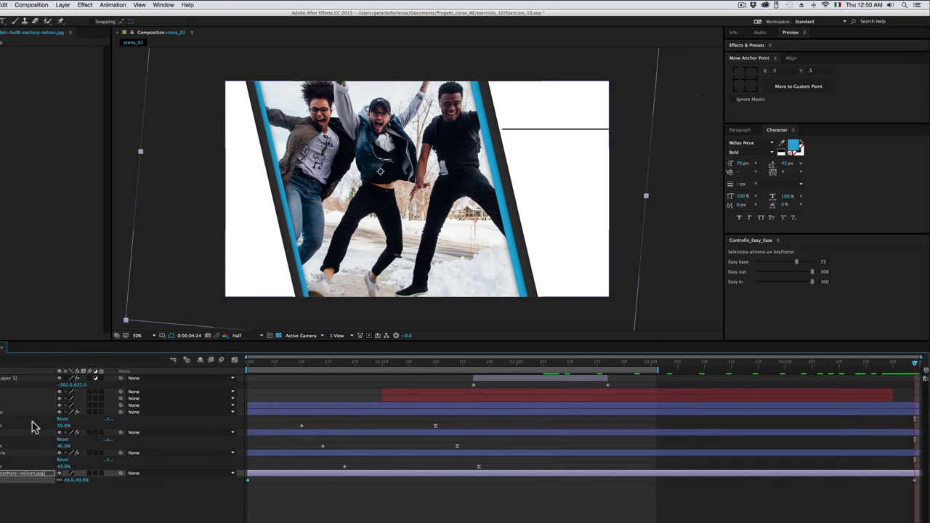
{"action": "left_click_drag", "start_coordinate": [78, 480], "coordinate": [81, 482]}
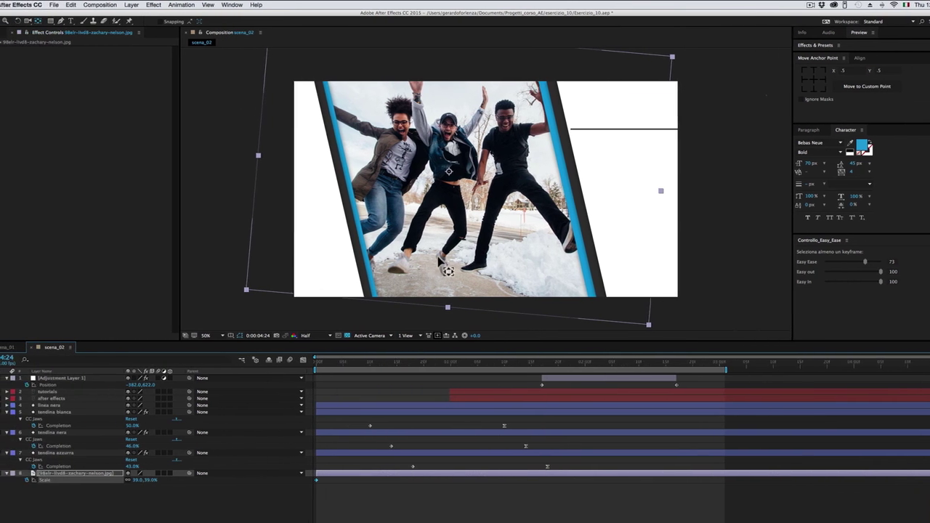
{"action": "key", "text": "v"}
{"action": "left_click_drag", "start_coordinate": [482, 237], "coordinate": [473, 239]}
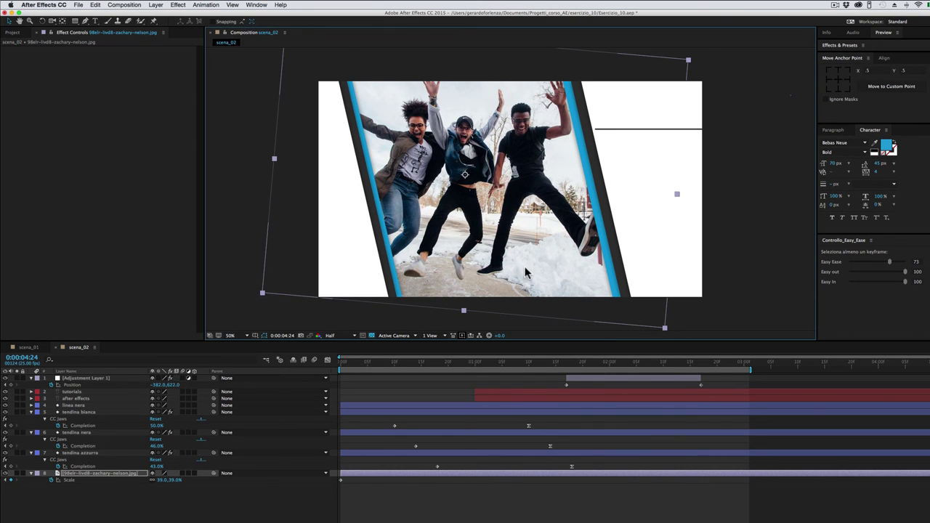
Step: Preview scena_02, park the playhead at 0:00:01:17, and show the Project panel
{"action": "key", "text": "space"}
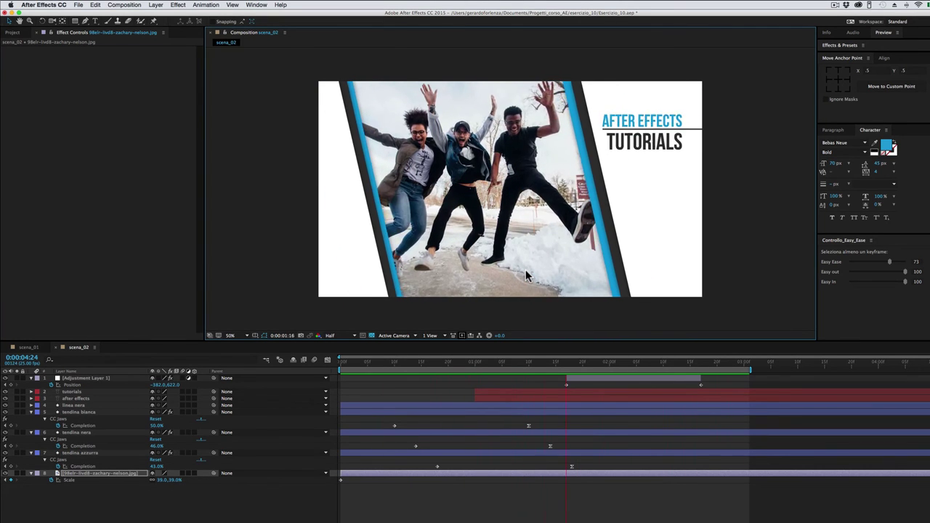
{"action": "key", "text": "space"}
{"action": "left_click_drag", "start_coordinate": [520, 367], "coordinate": [568, 369]}
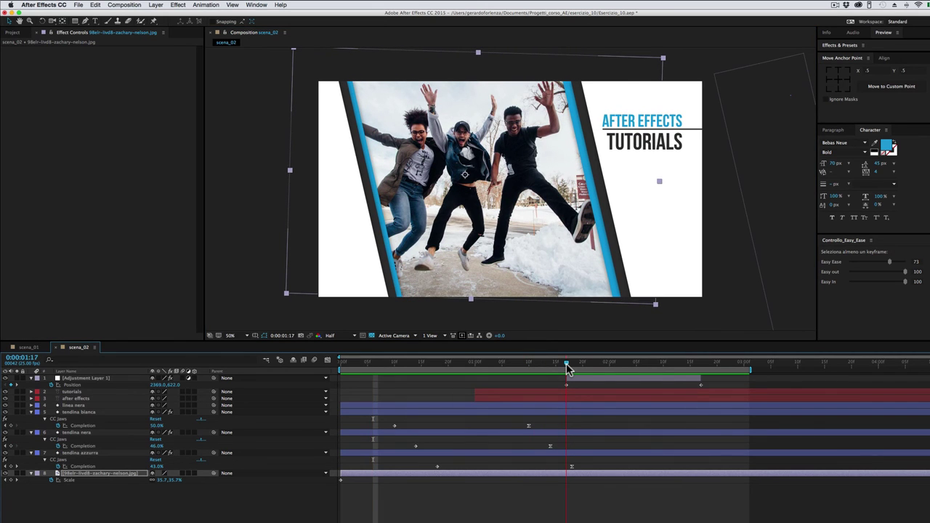
{"action": "left_click", "coordinate": [12, 33]}
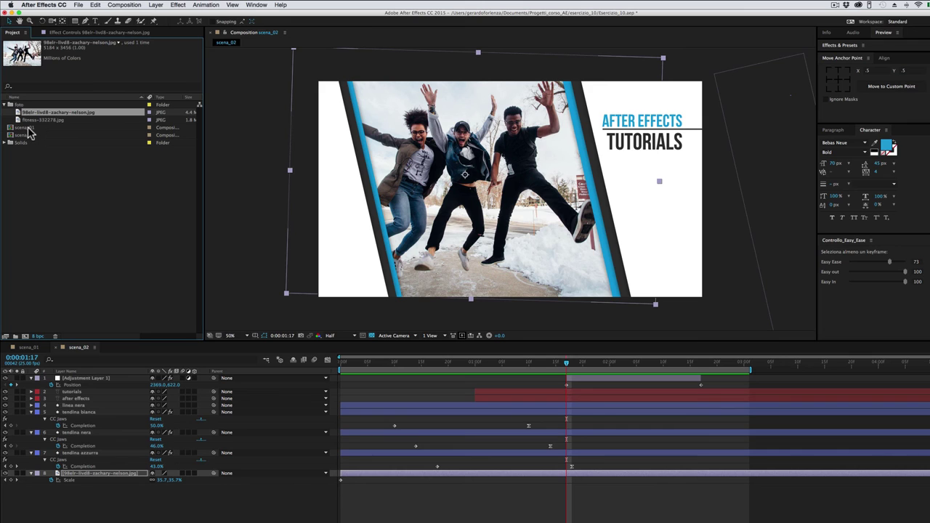
Step: Duplicate the scena_01 composition and rename the copy scena_03
{"action": "left_click", "coordinate": [27, 128]}
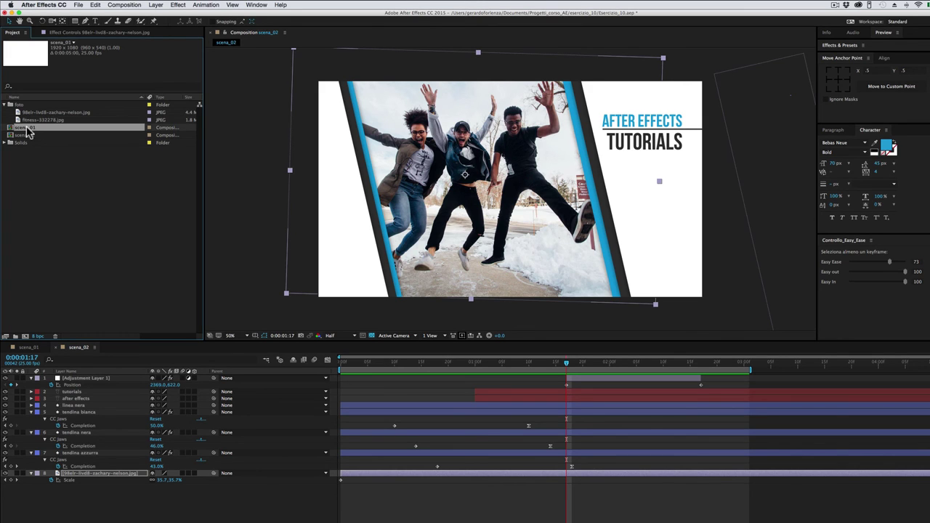
{"action": "key", "text": "super+d"}
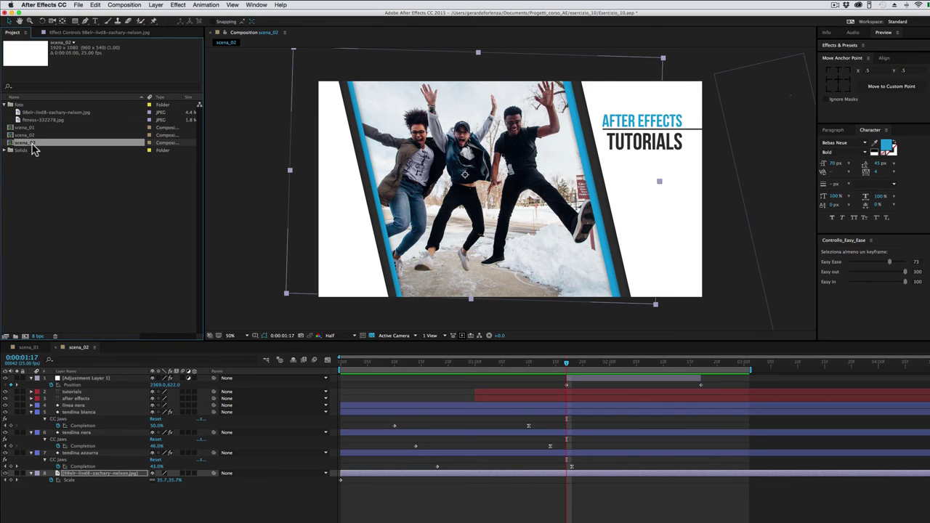
{"action": "key", "text": "Return"}
{"action": "key", "text": "BackSpace"}
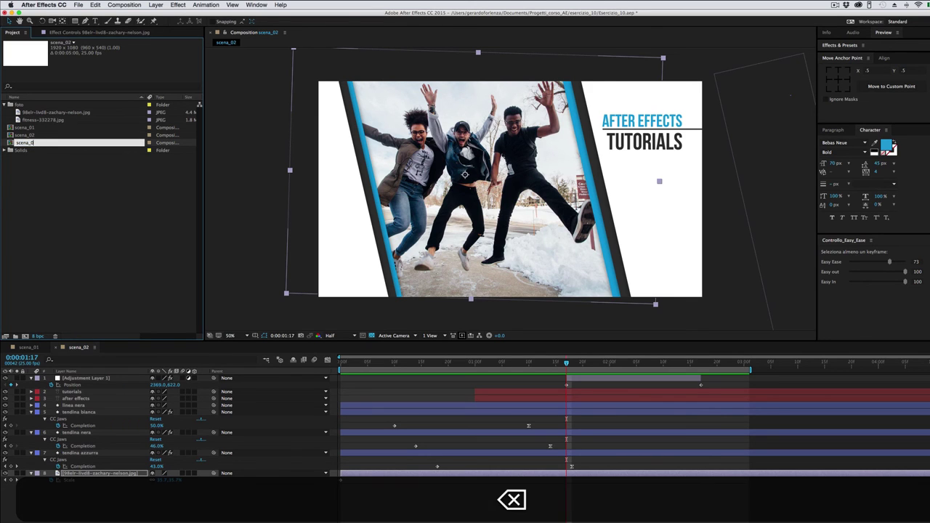
{"action": "type", "text": "3"}
Step: Open scena_03 and delete its fitness-332278.jpg photo layer
{"action": "double_click", "coordinate": [11, 143]}
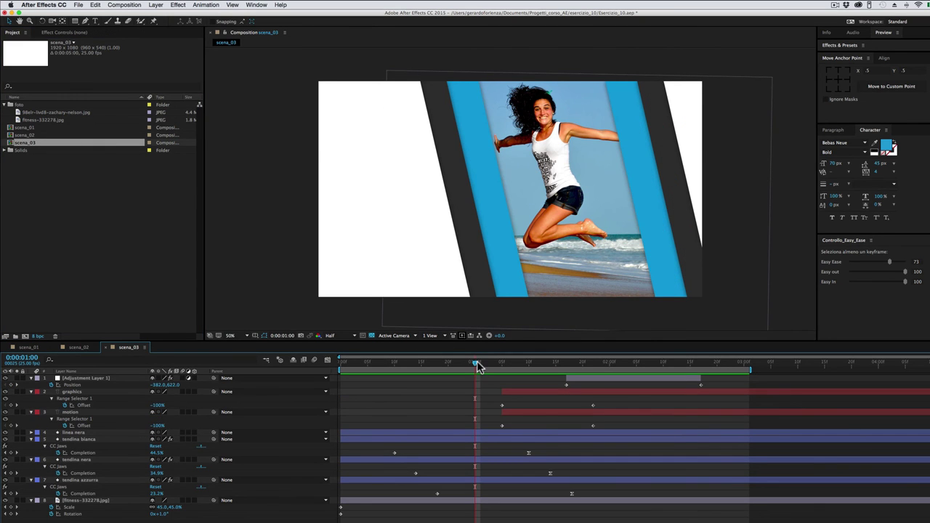
{"action": "left_click_drag", "start_coordinate": [478, 366], "coordinate": [614, 367]}
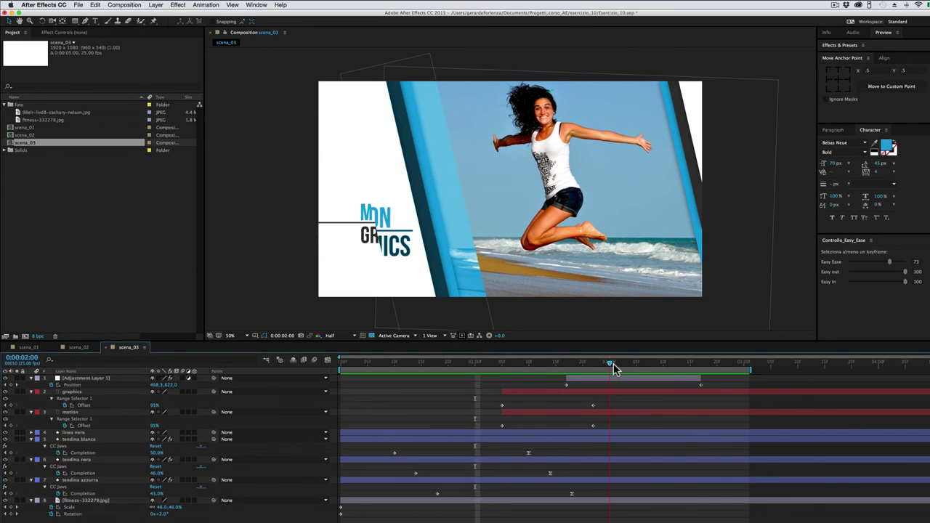
{"action": "left_click", "coordinate": [95, 500]}
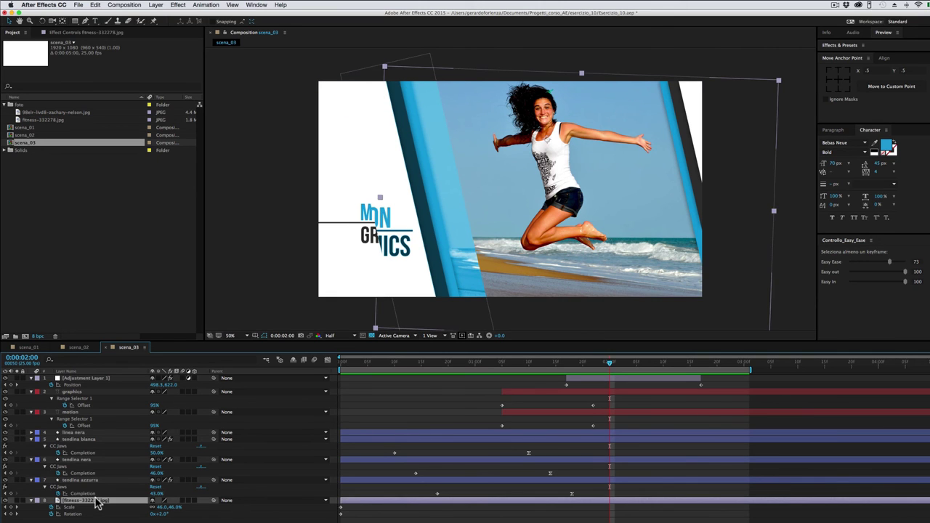
{"action": "key", "text": "BackSpace"}
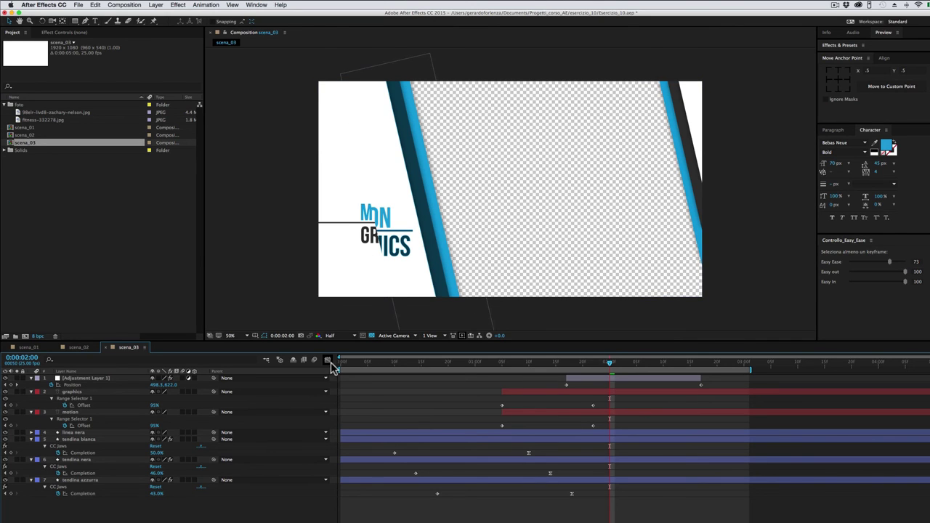
Step: Duplicate tendina bianca, move the copy to the bottom, and remove its CC Jaws and Drop Shadow effects
{"action": "left_click", "coordinate": [82, 440]}
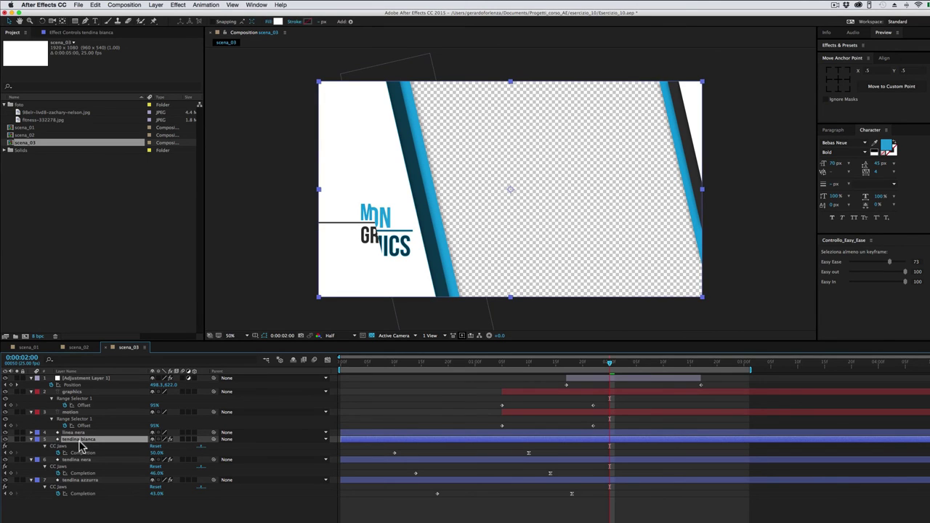
{"action": "key", "text": "super+d"}
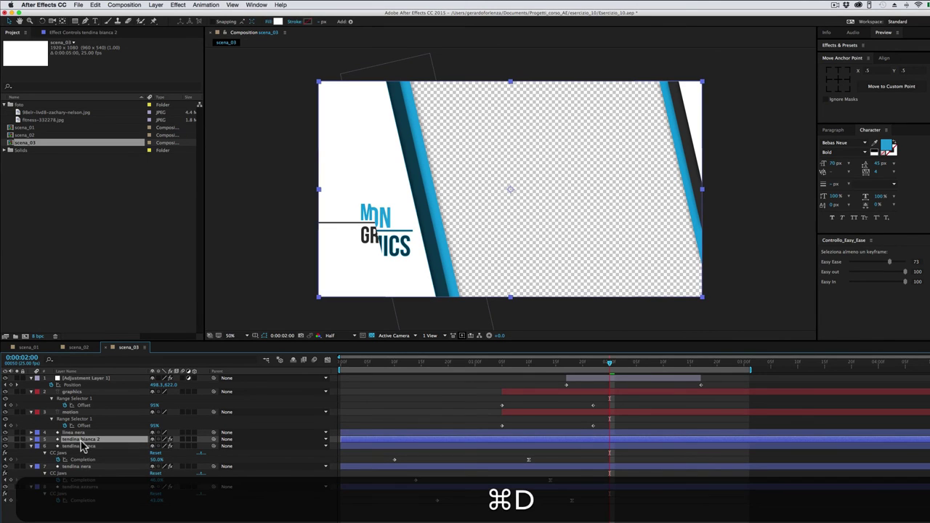
{"action": "mouse_move", "coordinate": [86, 444]}
{"action": "left_mouse_down"}
{"action": "mouse_move", "coordinate": [86, 518]}
{"action": "mouse_move", "coordinate": [73, 510]}
{"action": "left_mouse_up"}
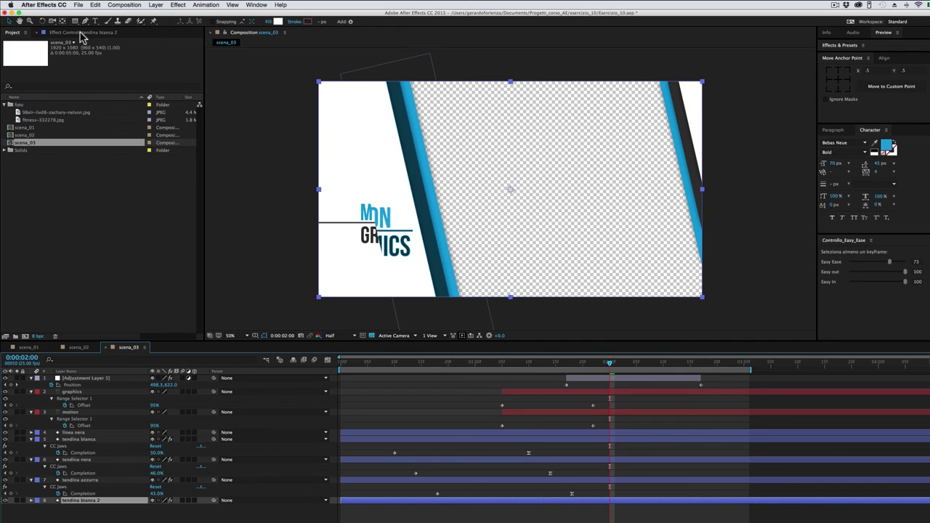
{"action": "left_click", "coordinate": [81, 33]}
{"action": "left_click", "coordinate": [28, 48]}
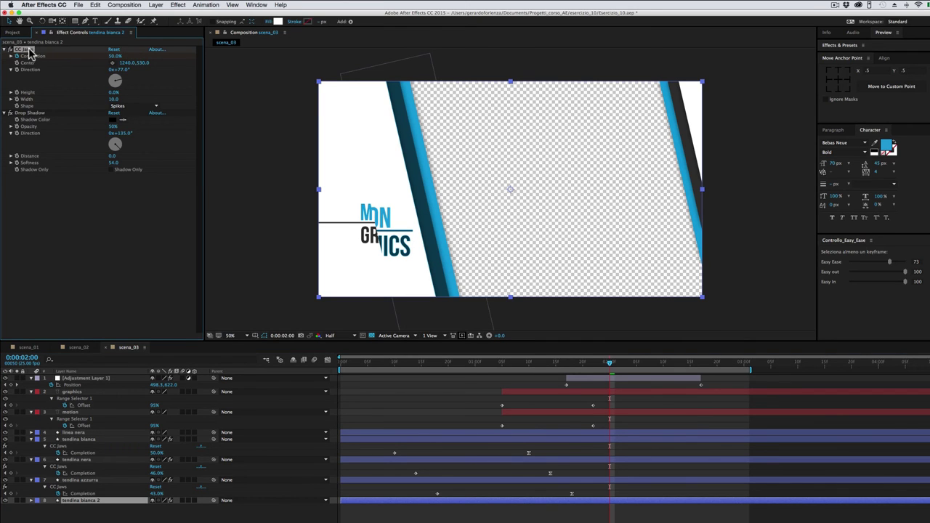
{"action": "left_click", "coordinate": [37, 114], "text": "shift"}
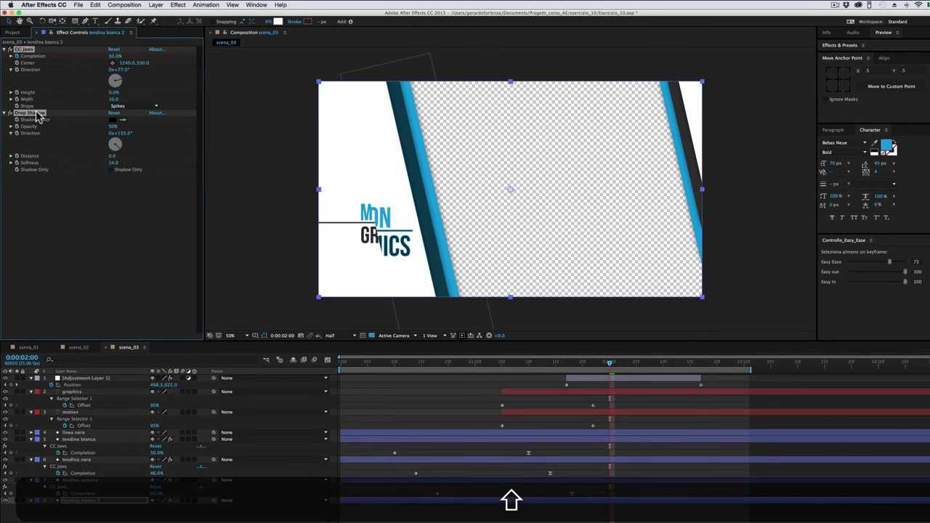
{"action": "key", "text": "BackSpace"}
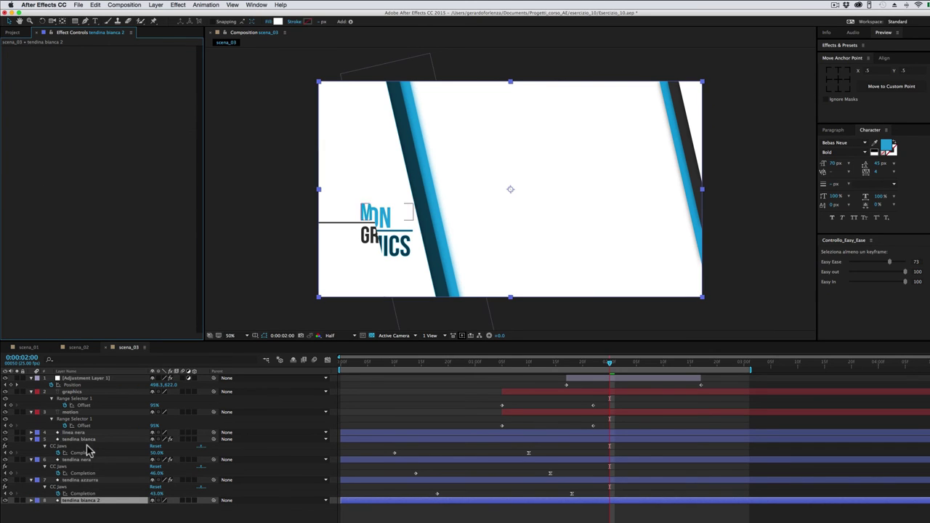
Step: Rename the copied layer 'sfondo bianco' and step to 0:00:02:01
{"action": "key", "text": "Return"}
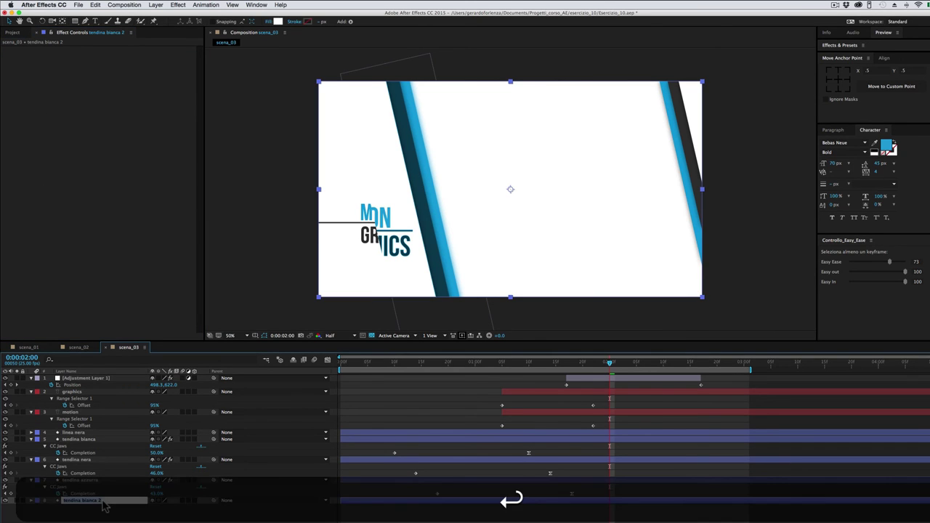
{"action": "type", "text": "sfondo"}
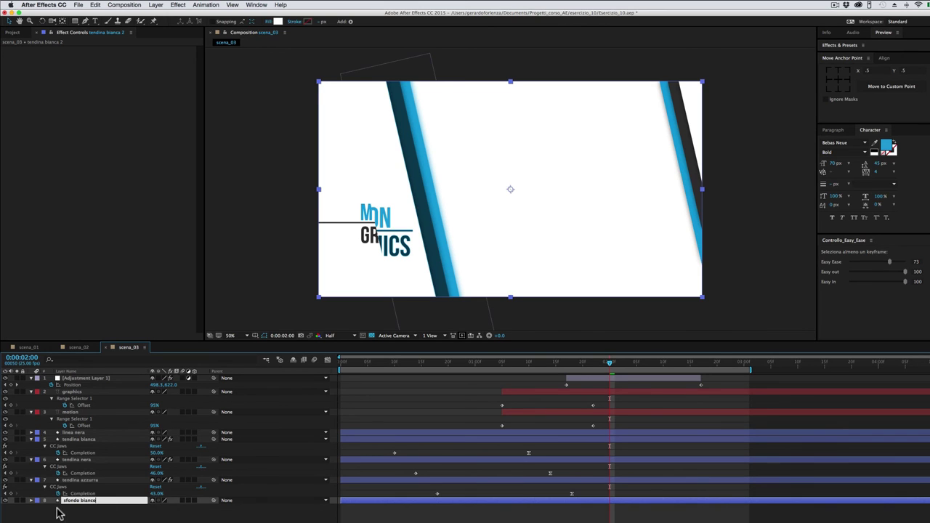
{"action": "left_click", "coordinate": [58, 500]}
{"action": "left_click_drag", "start_coordinate": [609, 366], "coordinate": [615, 364]}
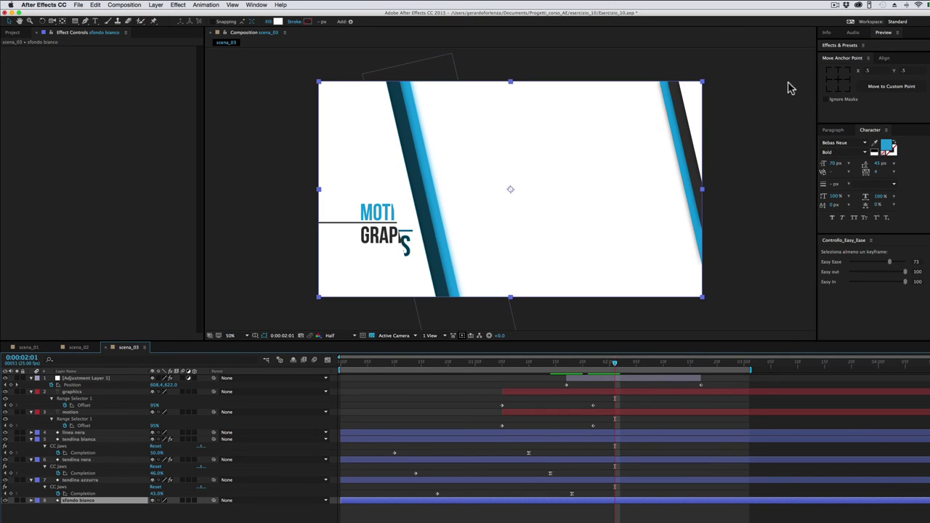
Step: Shift the CC Jaws centre left on tendina bianca, nera and azzurra (azzurra to 904, 536)
{"action": "left_click", "coordinate": [586, 439]}
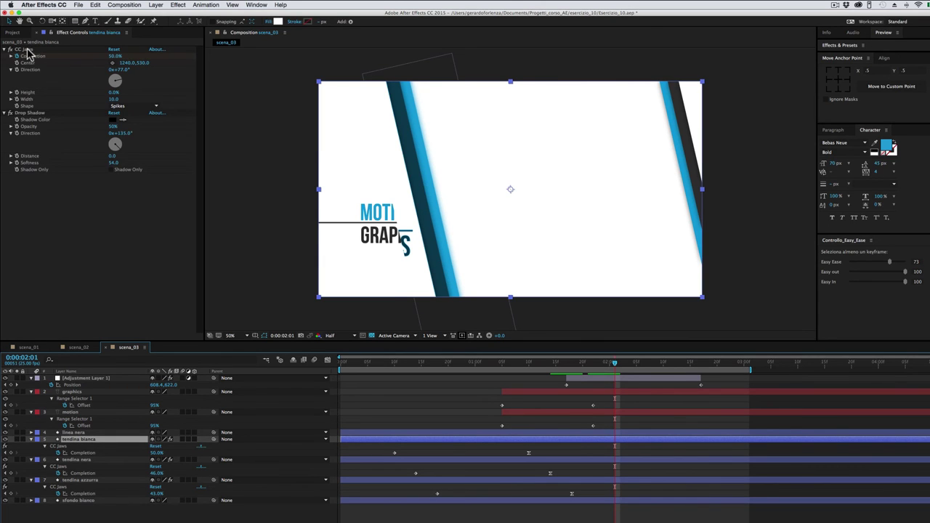
{"action": "left_click", "coordinate": [25, 50]}
{"action": "left_click_drag", "start_coordinate": [566, 189], "coordinate": [510, 192]}
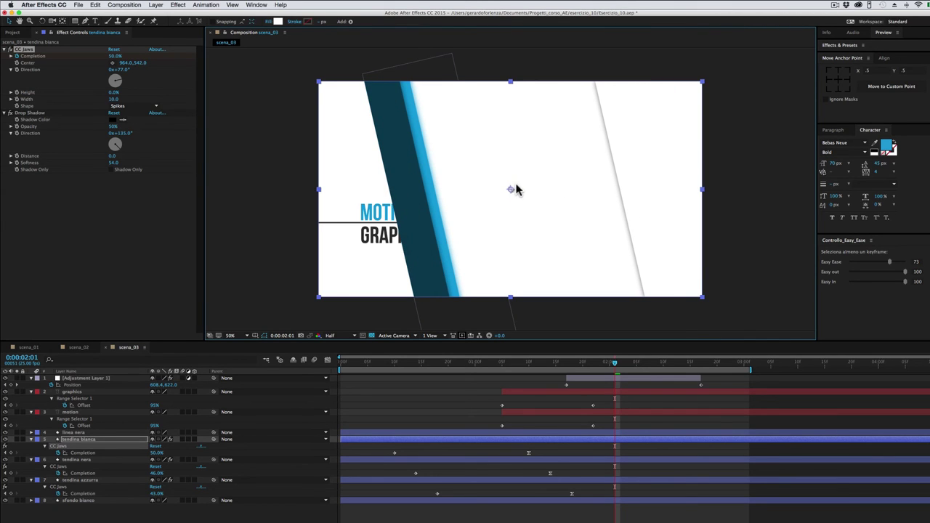
{"action": "left_click", "coordinate": [553, 463]}
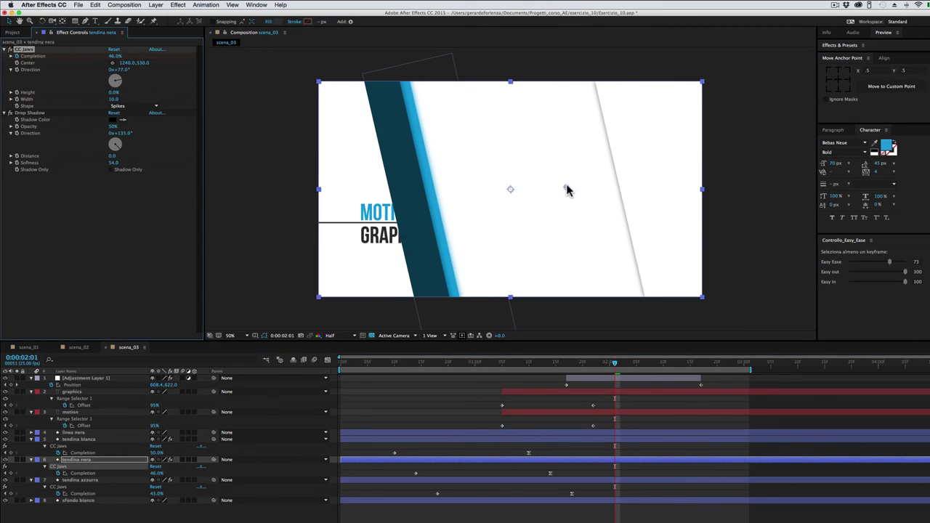
{"action": "left_click_drag", "start_coordinate": [567, 189], "coordinate": [511, 189]}
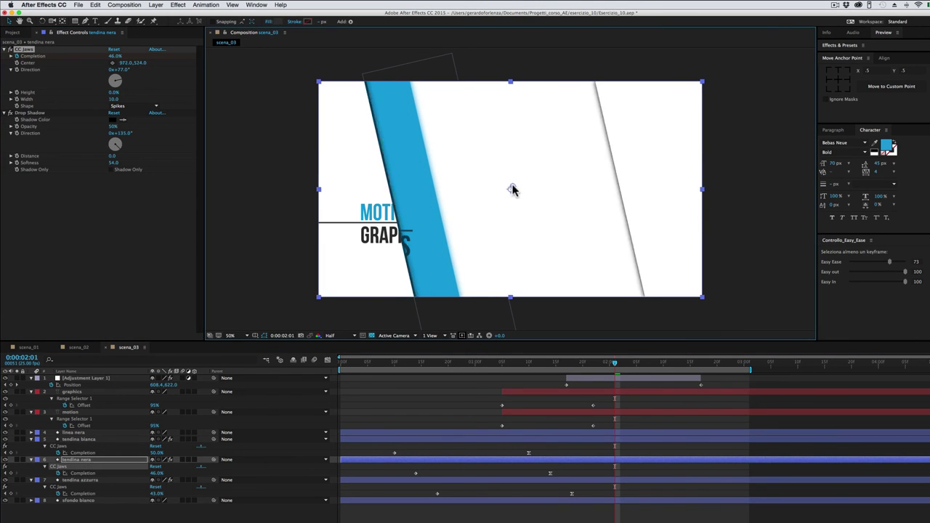
{"action": "left_click", "coordinate": [113, 481]}
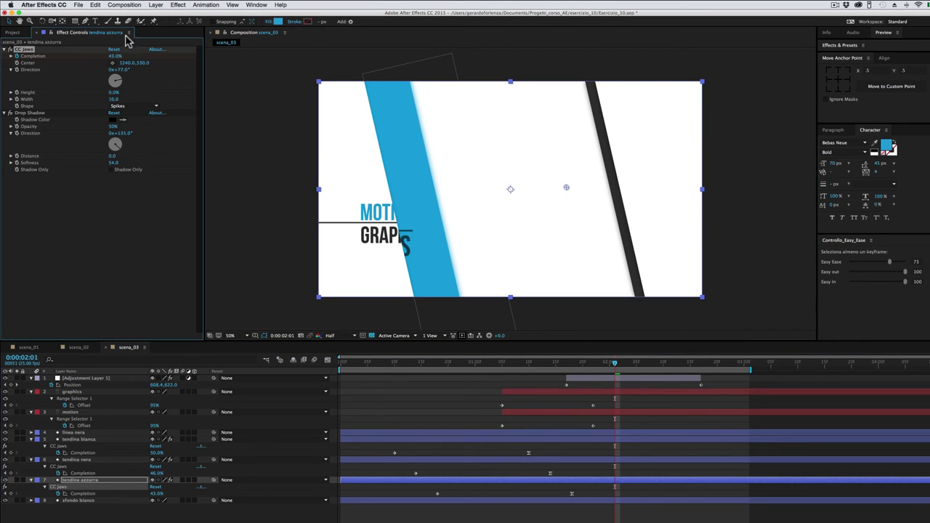
{"action": "left_click_drag", "start_coordinate": [564, 187], "coordinate": [510, 190]}
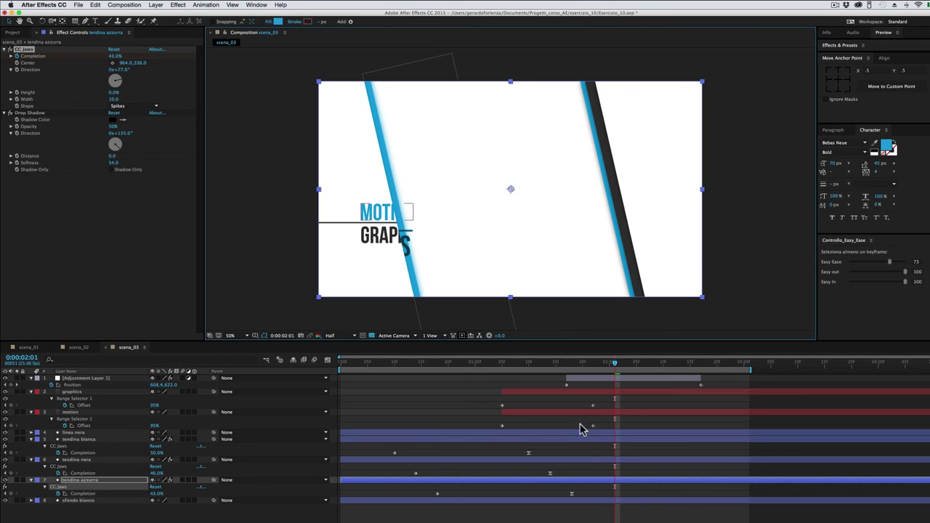
{"action": "left_click_drag", "start_coordinate": [615, 364], "coordinate": [529, 362]}
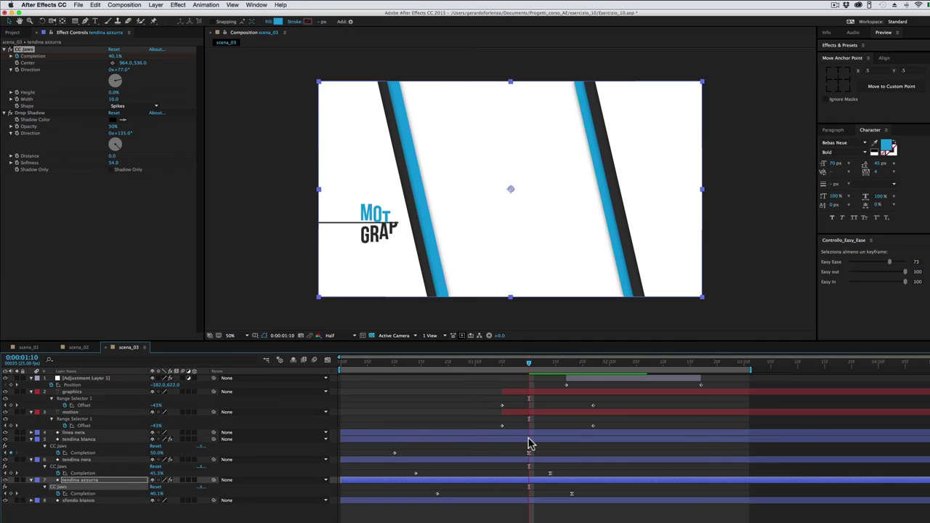
Step: Set tendina bianca's CC Jaws Completion to 100% at its keyframe time
{"action": "right_click", "coordinate": [528, 455]}
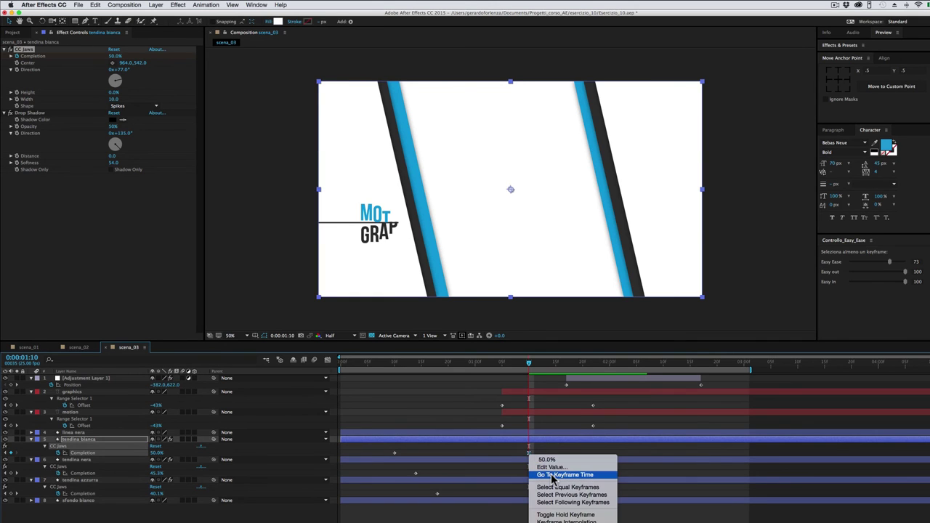
{"action": "left_click", "coordinate": [553, 476]}
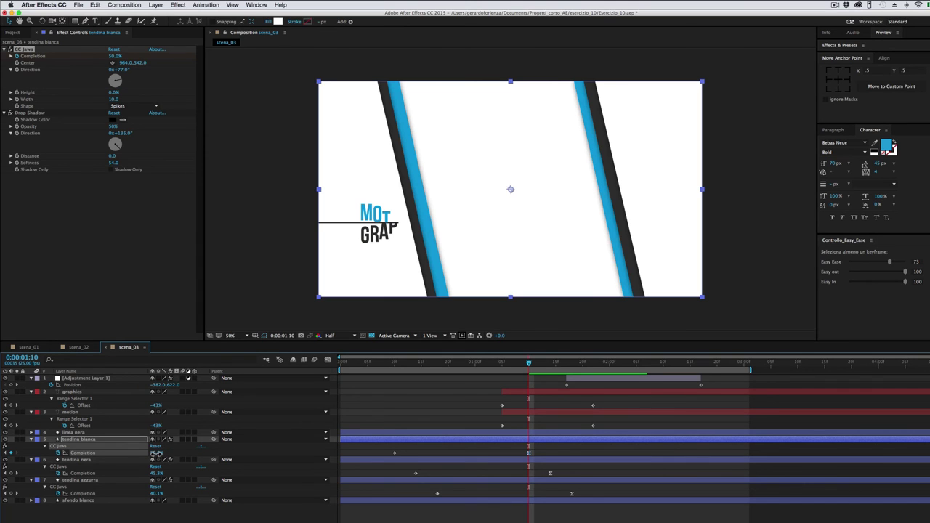
{"action": "left_click_drag", "start_coordinate": [155, 452], "coordinate": [161, 452]}
{"action": "left_click_drag", "start_coordinate": [166, 453], "coordinate": [184, 451]}
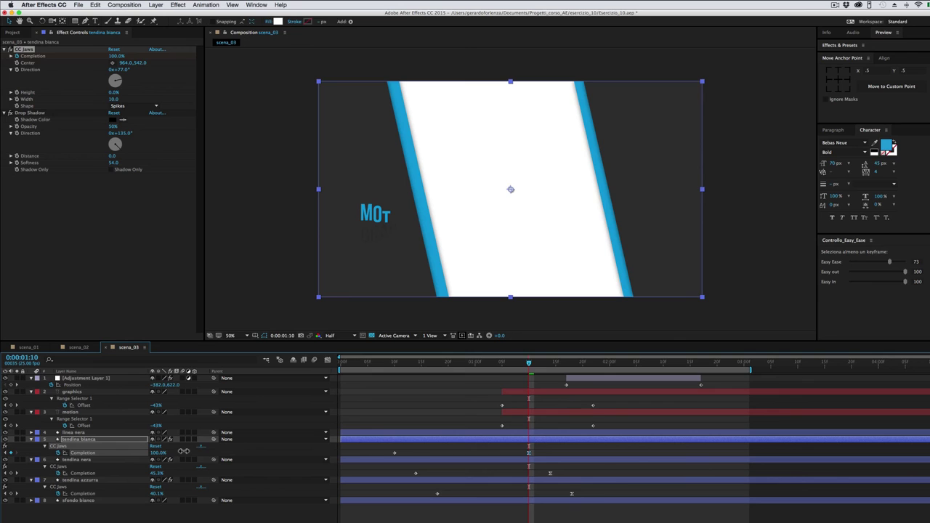
Step: Raise tendina nera's and tendina azzurra's Completion keyframes to 100% at their keyframe times
{"action": "right_click", "coordinate": [550, 475]}
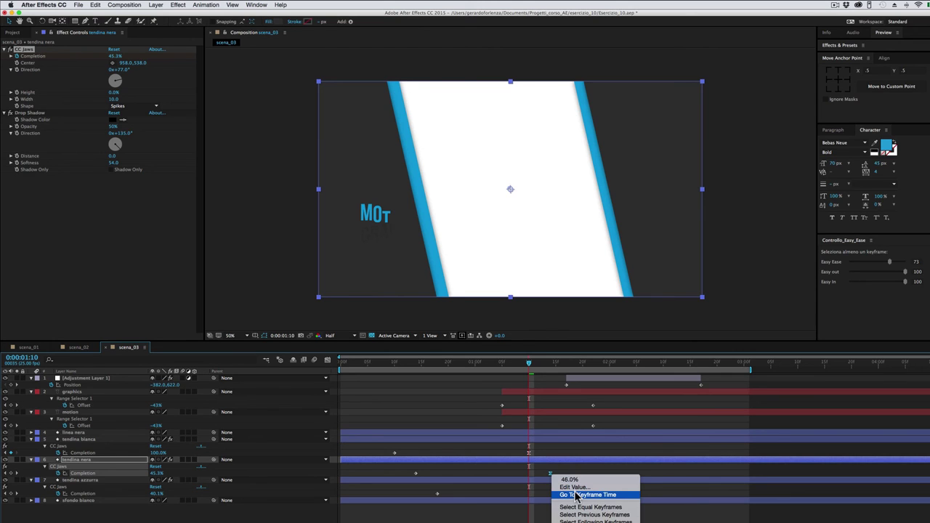
{"action": "left_click", "coordinate": [576, 497]}
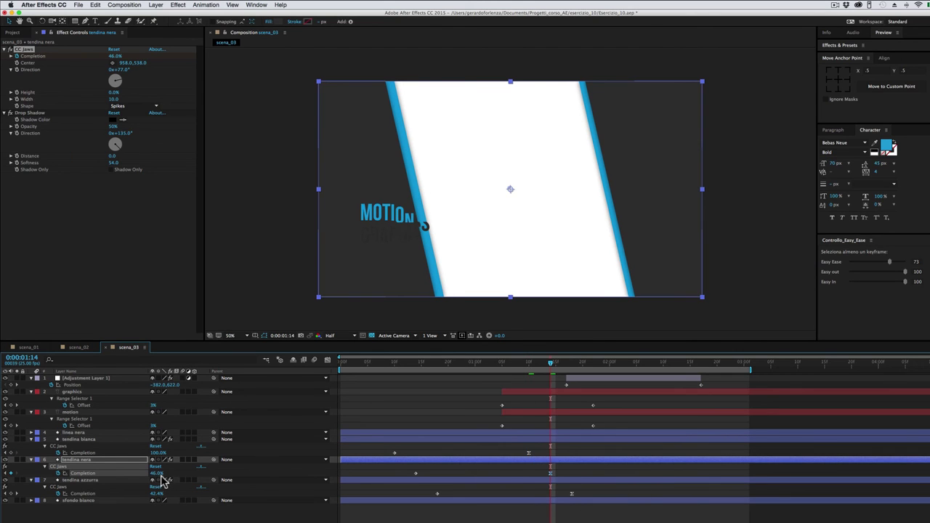
{"action": "left_click_drag", "start_coordinate": [154, 473], "coordinate": [179, 471]}
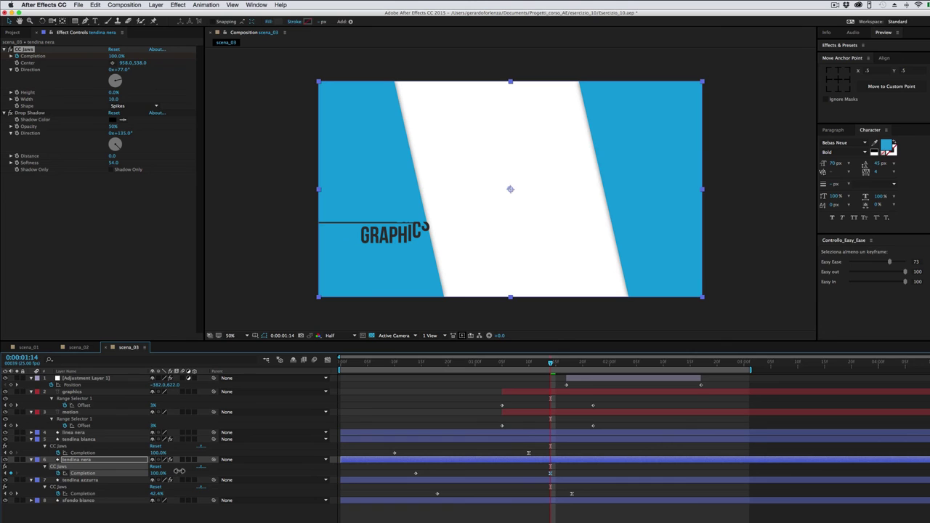
{"action": "right_click", "coordinate": [572, 494]}
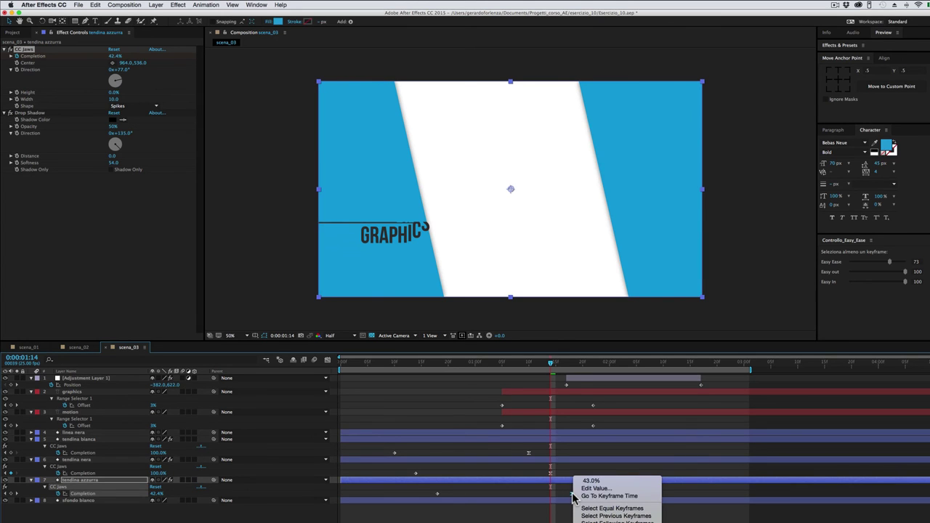
{"action": "left_click", "coordinate": [590, 497]}
{"action": "left_click_drag", "start_coordinate": [157, 493], "coordinate": [182, 493]}
Step: Scrub from the comp start to preview the blue panels sweeping across
{"action": "left_click", "coordinate": [347, 363]}
{"action": "left_click_drag", "start_coordinate": [347, 363], "coordinate": [550, 383]}
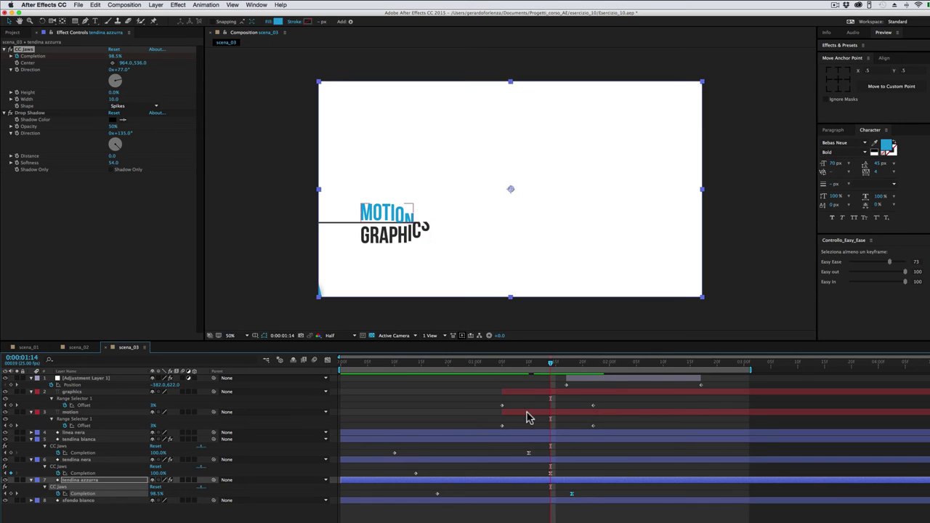
{"action": "left_click", "coordinate": [523, 433]}
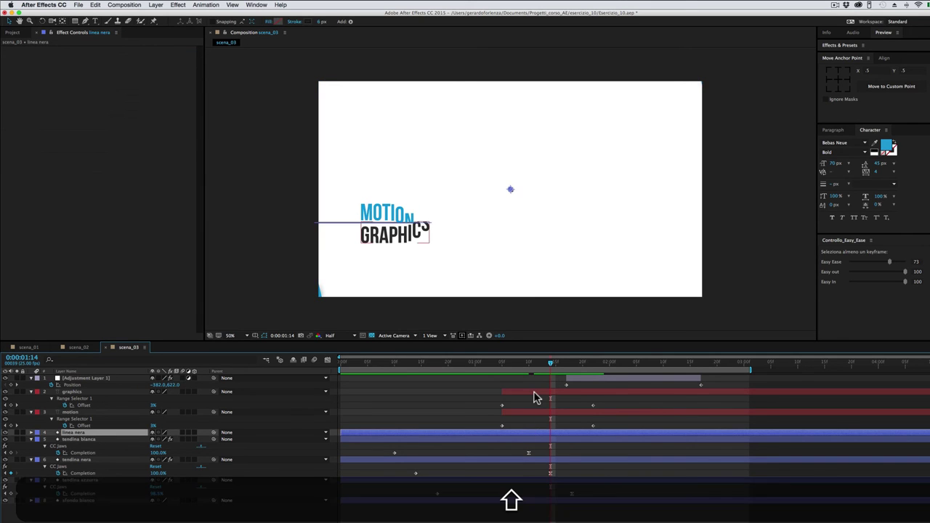
Step: Centre the linea nera, graphics and motion layers within the Title/Action Safe guides
{"action": "left_click", "coordinate": [534, 398], "text": "shift"}
{"action": "left_click_drag", "start_coordinate": [392, 219], "coordinate": [522, 181]}
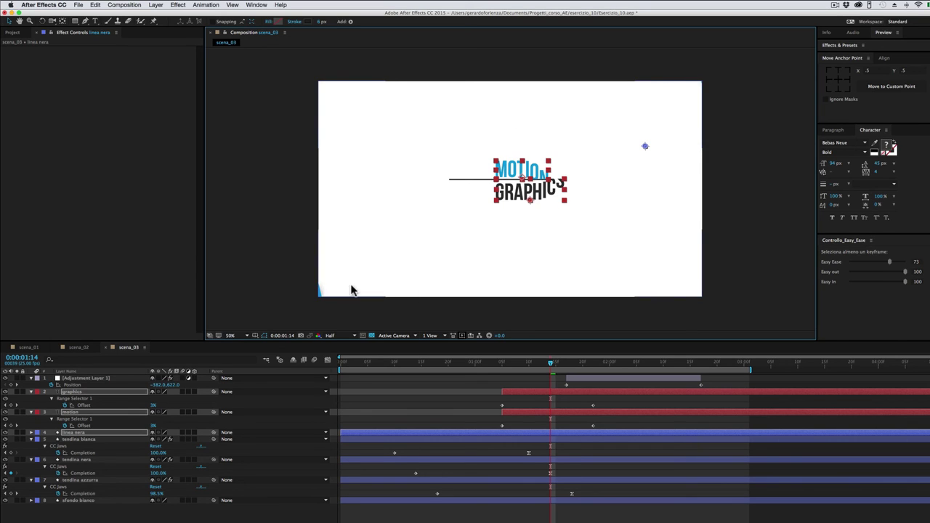
{"action": "left_click", "coordinate": [256, 337]}
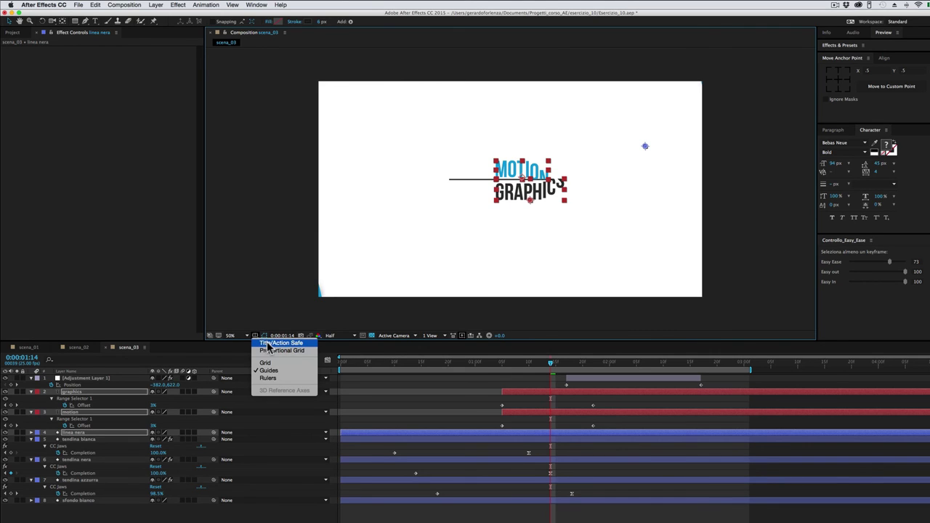
{"action": "left_click", "coordinate": [270, 344]}
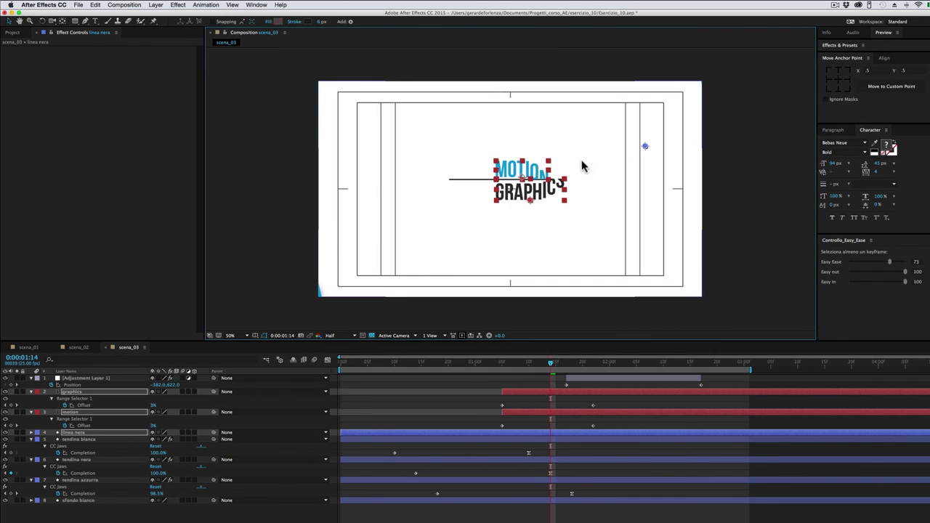
{"action": "left_click_drag", "start_coordinate": [522, 179], "coordinate": [512, 190]}
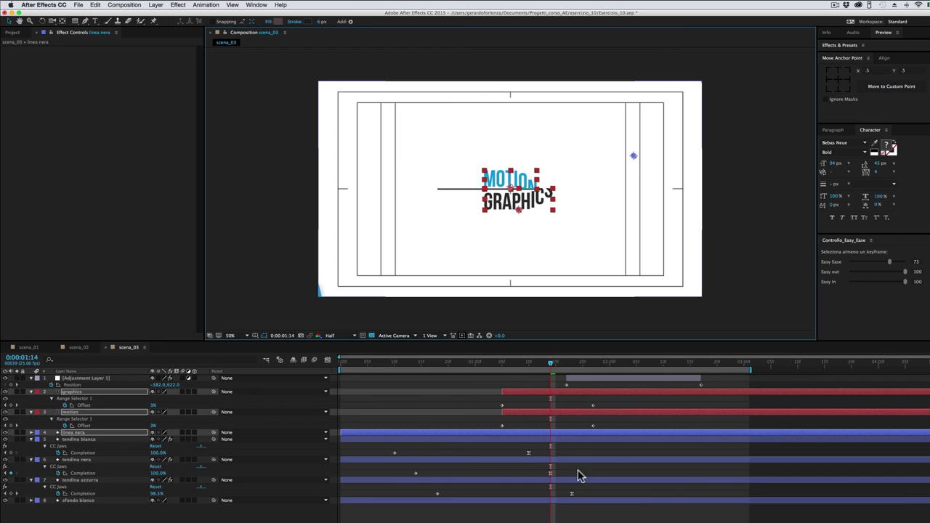
{"action": "left_click", "coordinate": [536, 431]}
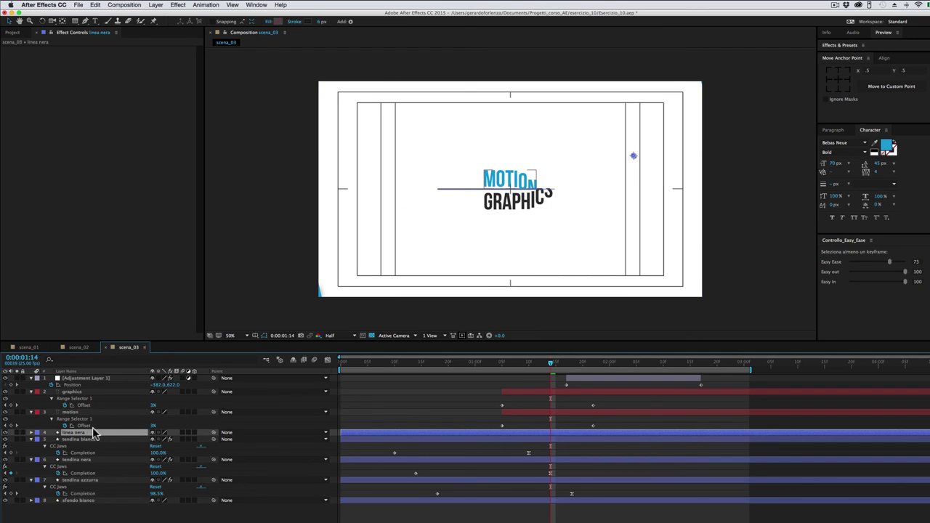
Step: Pull both ends of linea nera's Path 1 inward to span the title, then preview
{"action": "left_click", "coordinate": [32, 433]}
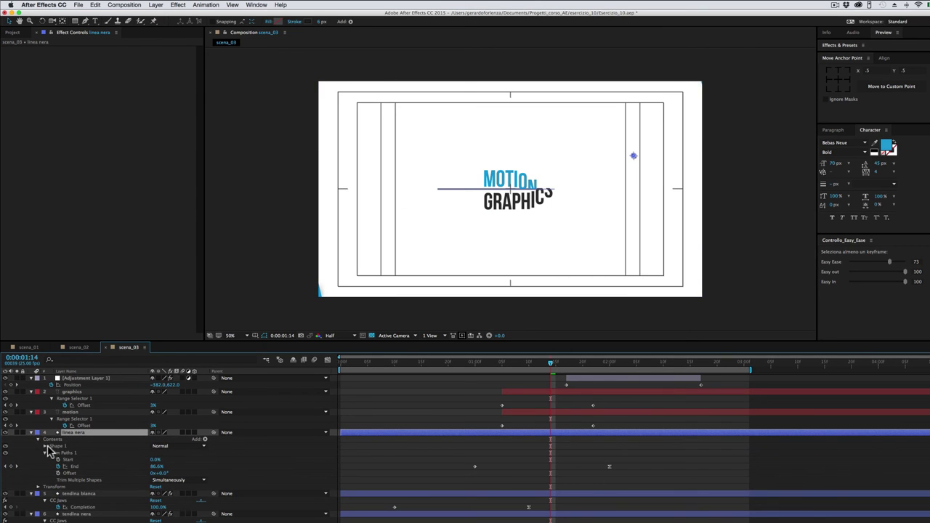
{"action": "left_click", "coordinate": [44, 446]}
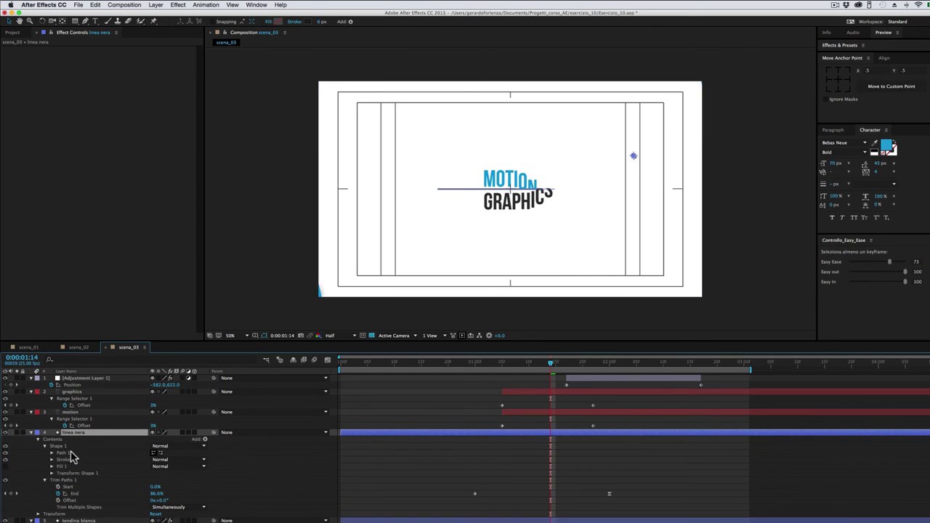
{"action": "left_click", "coordinate": [63, 453]}
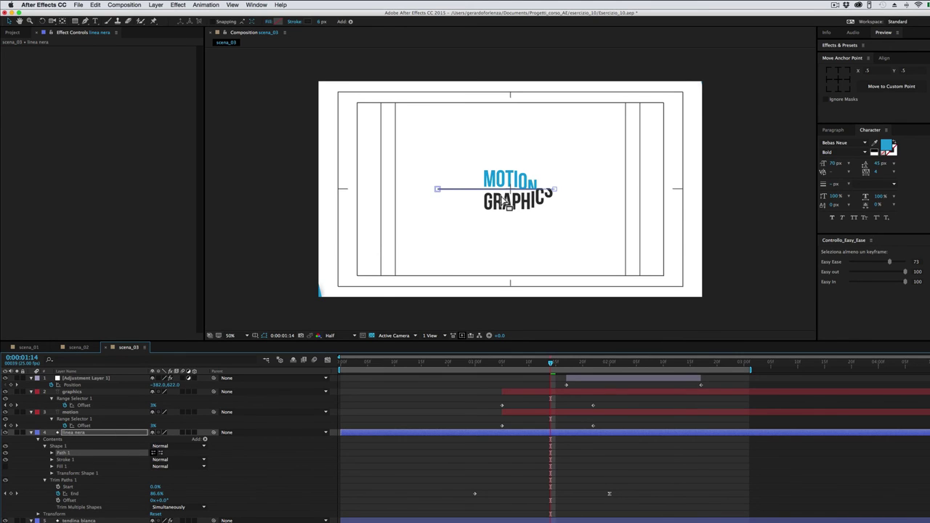
{"action": "left_click_drag", "start_coordinate": [439, 192], "coordinate": [479, 192]}
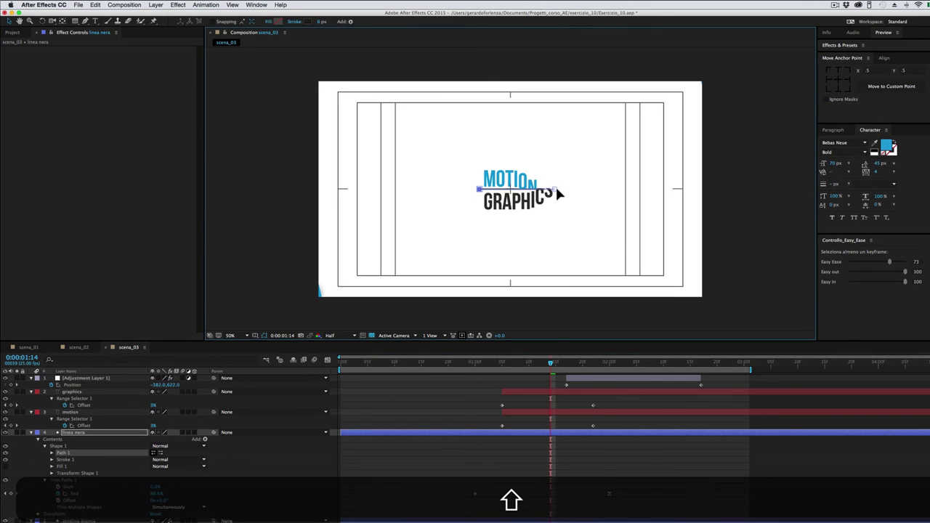
{"action": "left_click_drag", "start_coordinate": [557, 191], "coordinate": [547, 190]}
{"action": "left_click", "coordinate": [480, 362]}
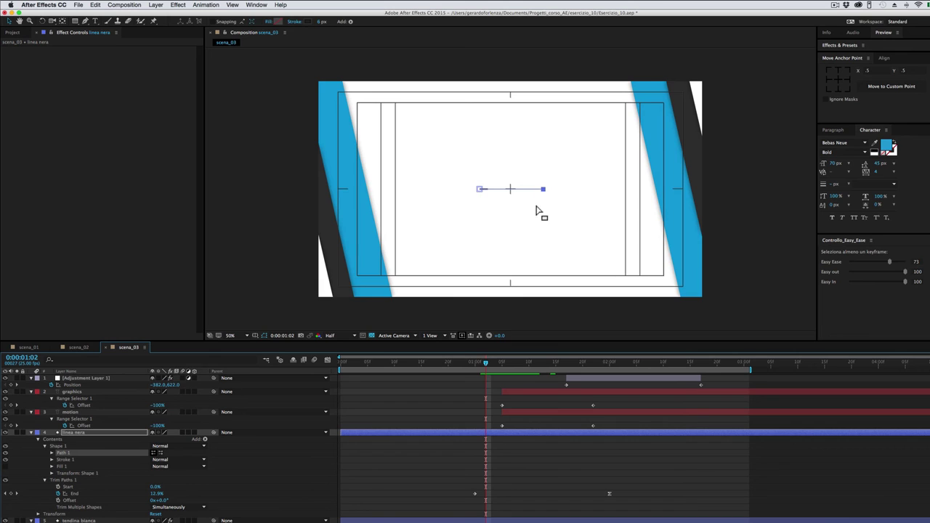
{"action": "key", "text": "space"}
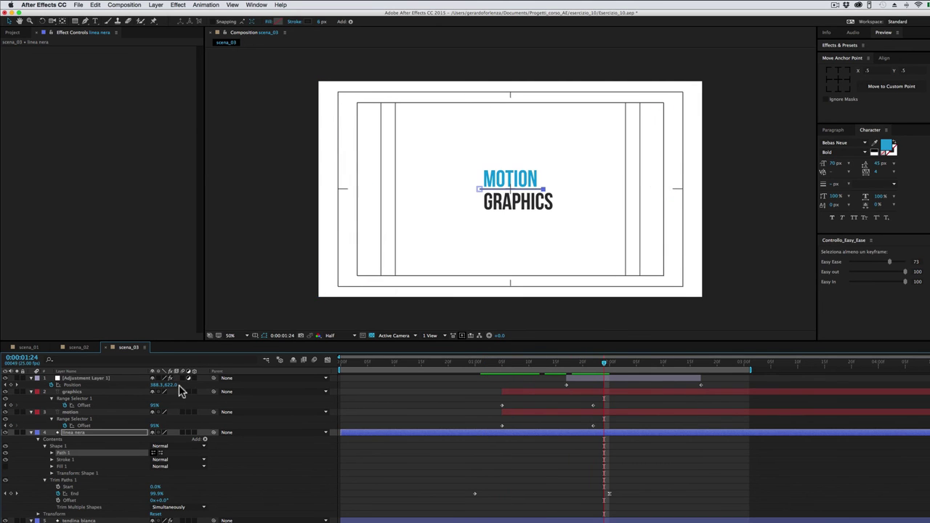
Step: Change MOTION to 'mg', colour it with the line's dark colour, and scale it up
{"action": "double_click", "coordinate": [102, 414]}
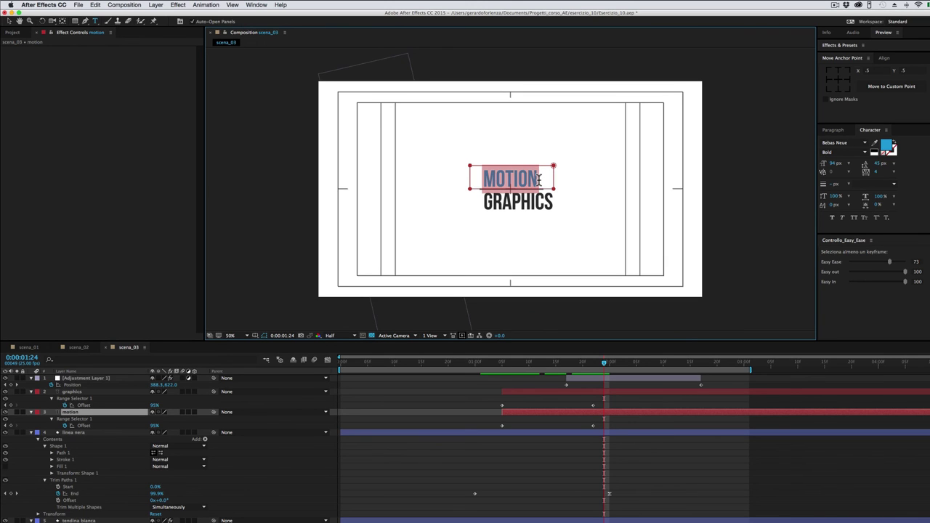
{"action": "type", "text": "mg"}
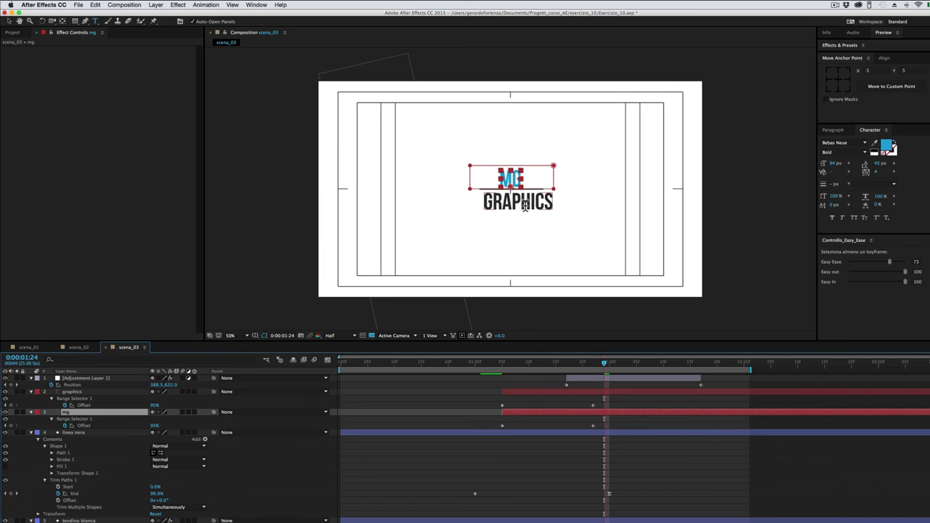
{"action": "left_click", "coordinate": [875, 143]}
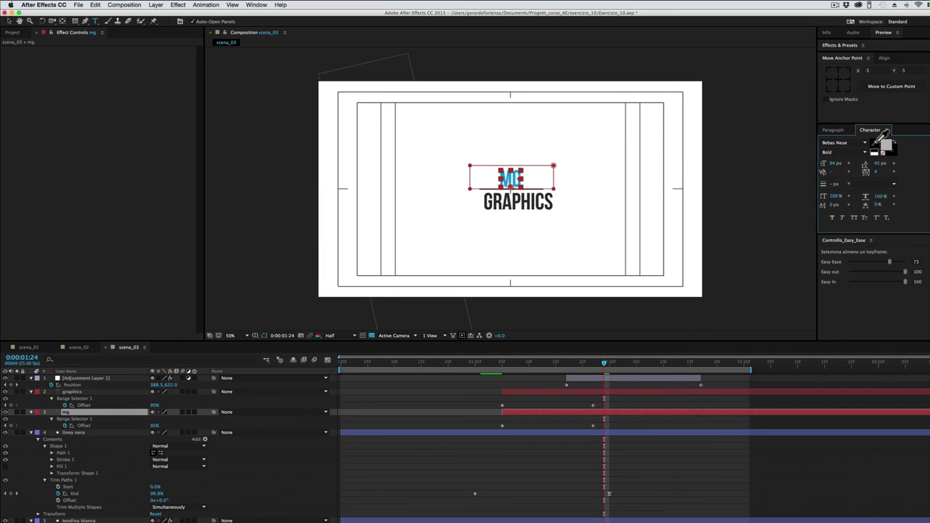
{"action": "left_click", "coordinate": [544, 189]}
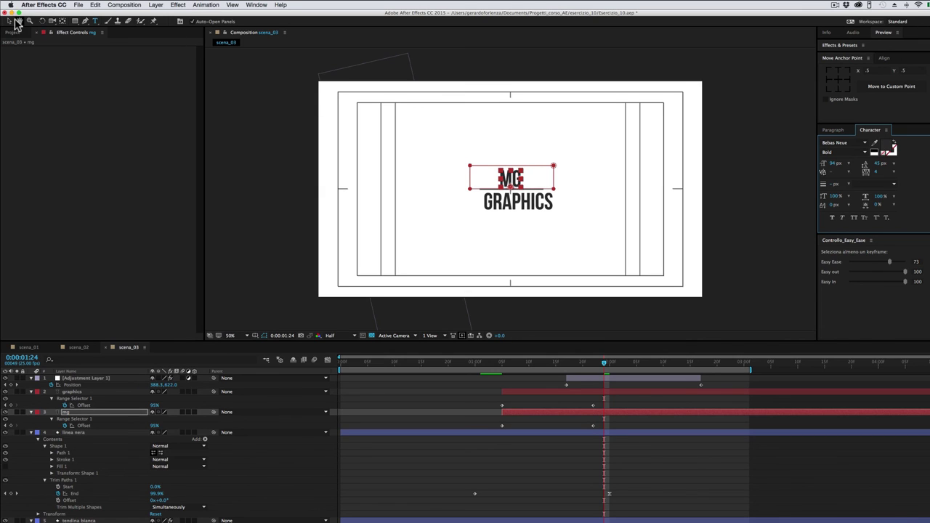
{"action": "left_click", "coordinate": [9, 22]}
{"action": "mouse_move", "coordinate": [518, 175]}
{"action": "left_mouse_down"}
{"action": "mouse_move", "coordinate": [543, 159]}
{"action": "mouse_move", "coordinate": [511, 174]}
{"action": "left_mouse_up"}
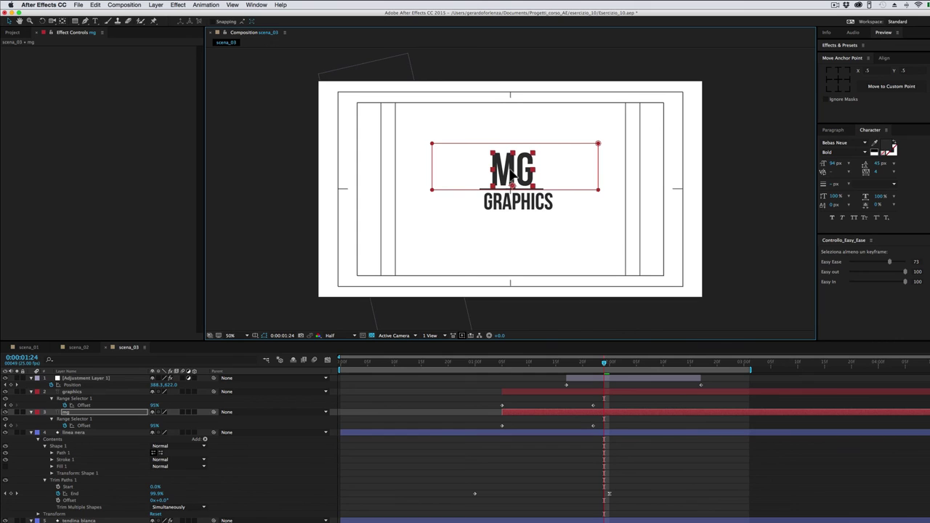
Step: Change GRAPHICS to 'tutorials', scale it down, and nudge it up below the line
{"action": "left_click", "coordinate": [82, 392]}
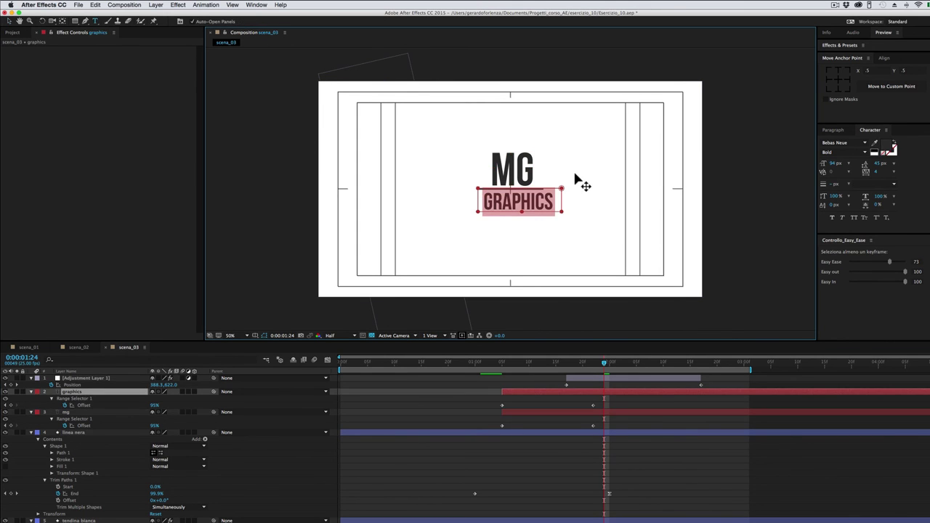
{"action": "type", "text": "tutorials"}
{"action": "key", "text": "Escape"}
{"action": "key", "text": "v"}
{"action": "mouse_move", "coordinate": [558, 199]}
{"action": "left_mouse_down"}
{"action": "mouse_move", "coordinate": [517, 203]}
{"action": "mouse_move", "coordinate": [531, 201]}
{"action": "left_mouse_up"}
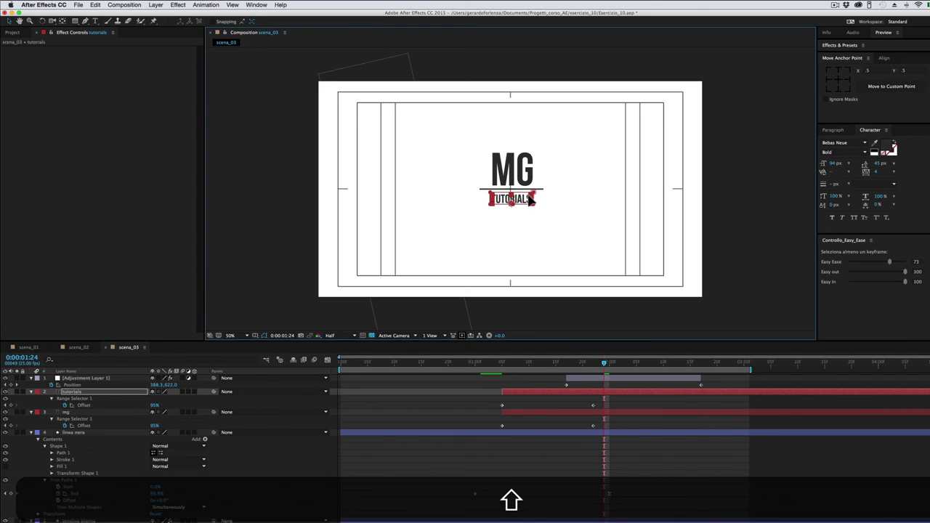
{"action": "key", "text": "Up"}
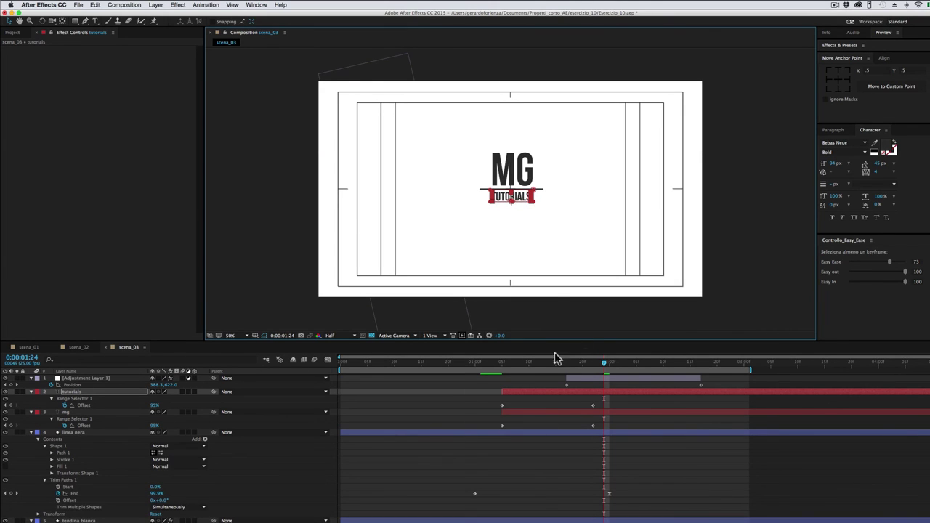
Step: Slide linea nera, tutorials and mg earlier so MG TUTORIALS is revealed by 0:00:01:16
{"action": "left_click_drag", "start_coordinate": [508, 365], "coordinate": [453, 359]}
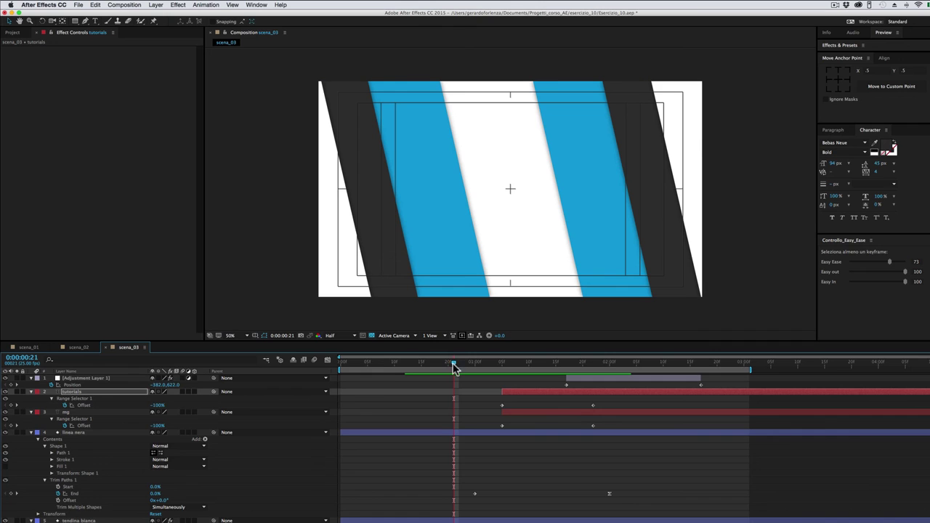
{"action": "left_click", "coordinate": [540, 412]}
{"action": "left_click", "coordinate": [540, 433]}
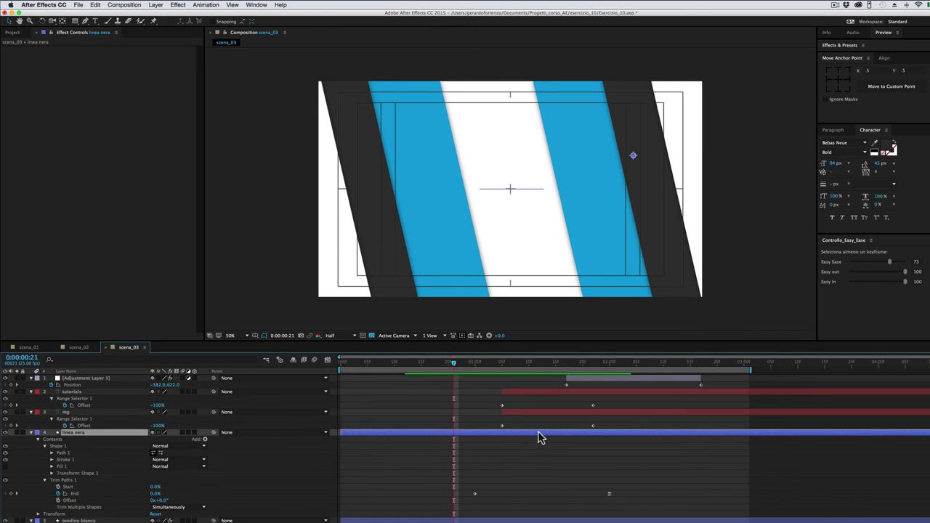
{"action": "left_click", "coordinate": [550, 393], "text": "shift"}
{"action": "left_click_drag", "start_coordinate": [554, 396], "coordinate": [530, 396]}
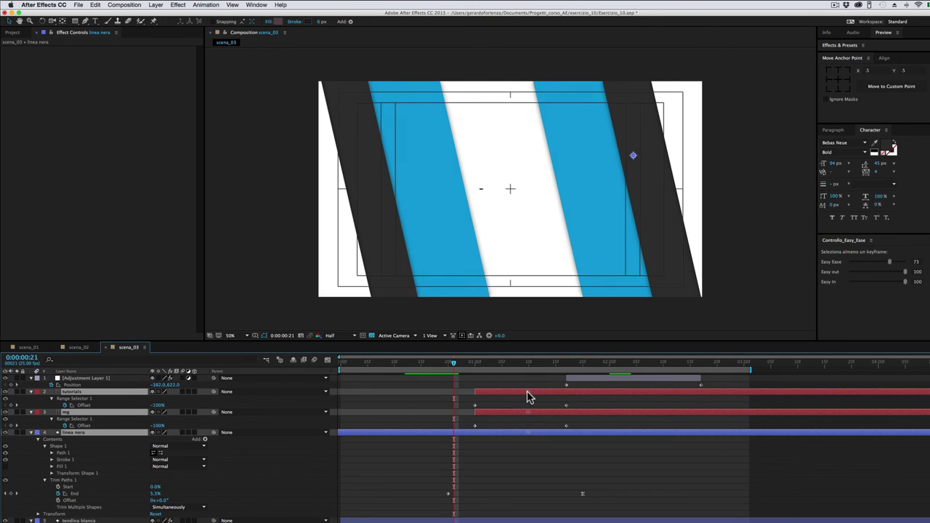
{"action": "left_click_drag", "start_coordinate": [452, 365], "coordinate": [560, 376]}
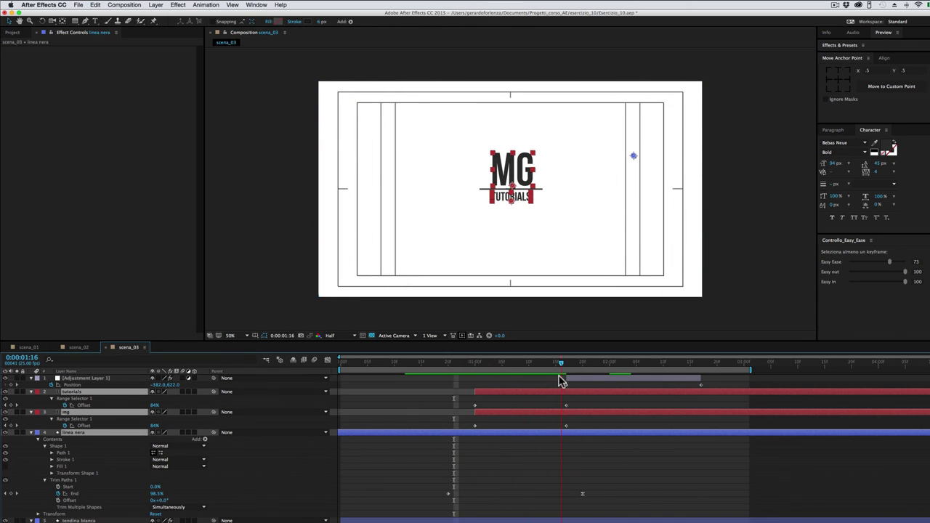
Step: Move Adjustment Layer 1 earlier in the timeline and check a later logo frame
{"action": "left_click", "coordinate": [620, 379]}
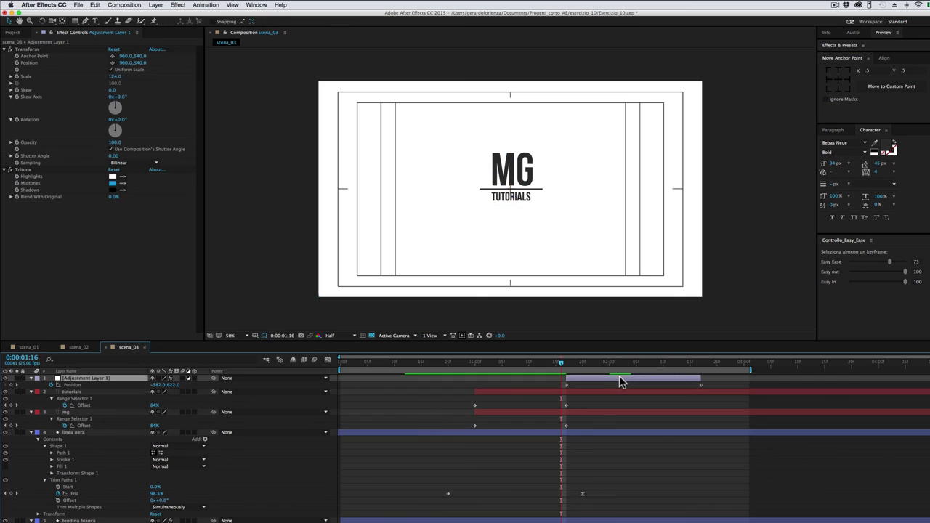
{"action": "mouse_move", "coordinate": [617, 380]}
{"action": "left_mouse_down"}
{"action": "mouse_move", "coordinate": [569, 378]}
{"action": "mouse_move", "coordinate": [582, 382]}
{"action": "left_mouse_up"}
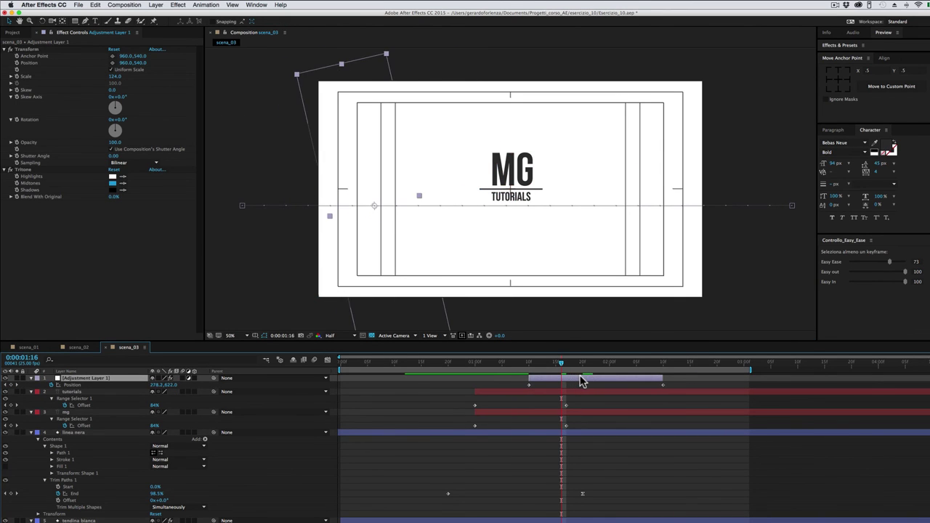
{"action": "left_click_drag", "start_coordinate": [515, 360], "coordinate": [593, 363]}
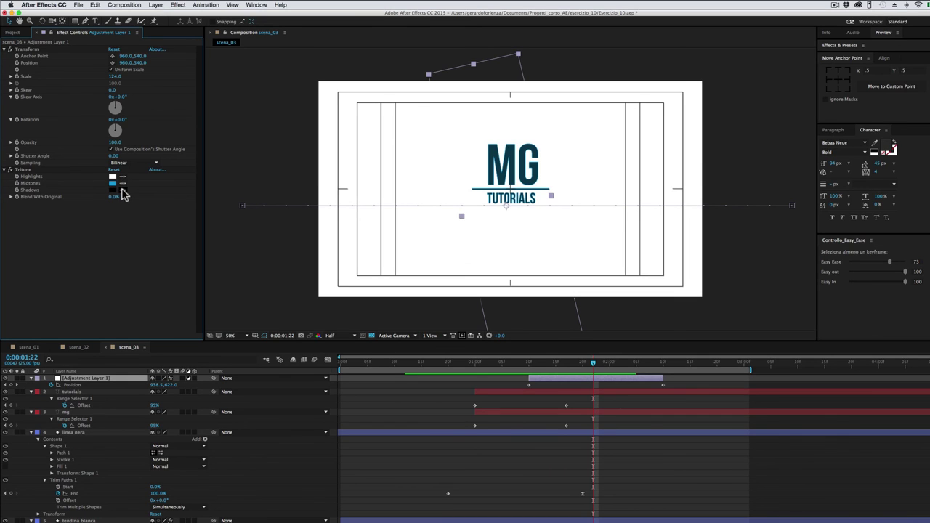
Step: Sample a blue for the Tritone shadows so MG turns blue, then play the preview
{"action": "left_click", "coordinate": [123, 190]}
{"action": "left_click", "coordinate": [112, 183]}
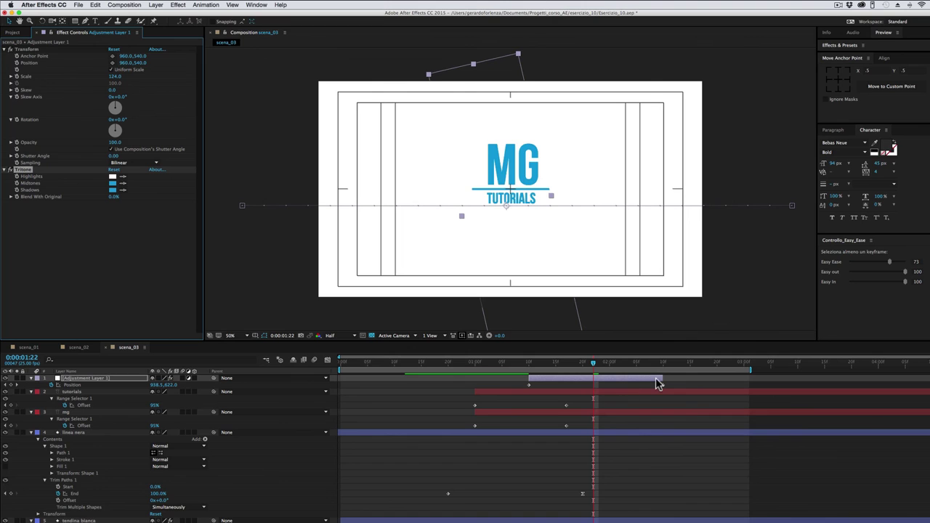
{"action": "key", "text": "space"}
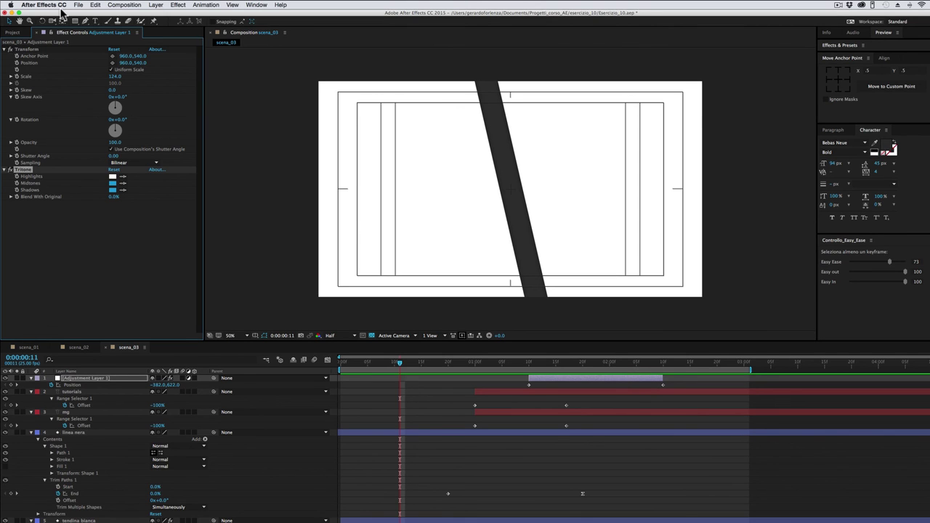
Step: Create a 1920x1080, 25 fps, 15-second composition named esercizio_10_finale
{"action": "left_click", "coordinate": [122, 6]}
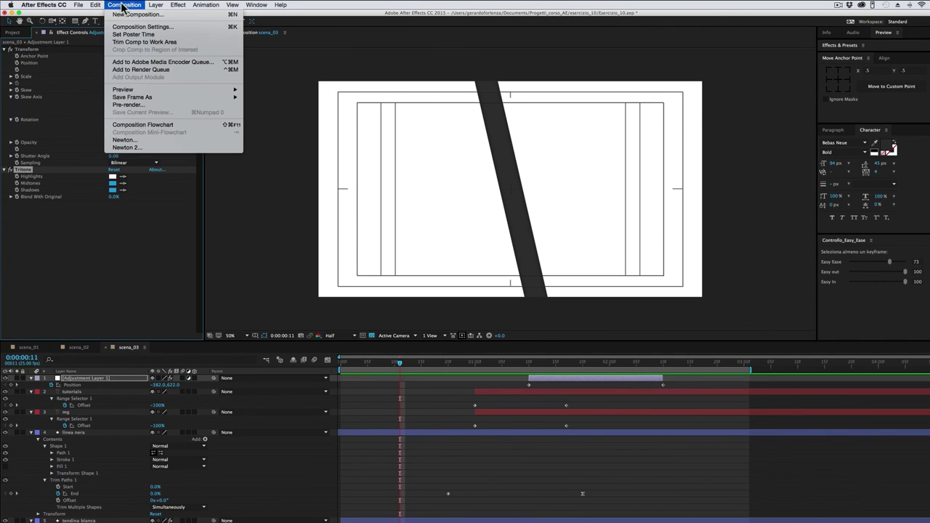
{"action": "left_click", "coordinate": [138, 26]}
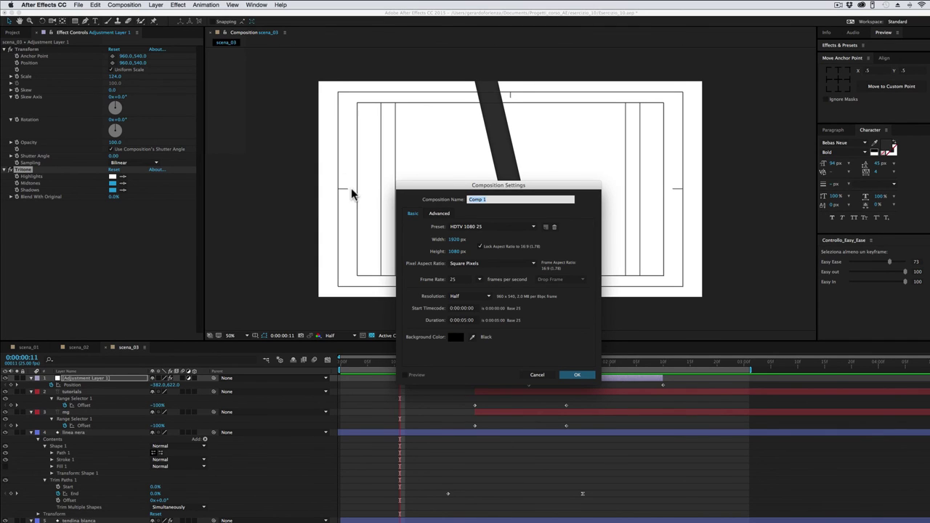
{"action": "type", "text": "sercizio_10_finale"}
{"action": "left_click", "coordinate": [463, 321]}
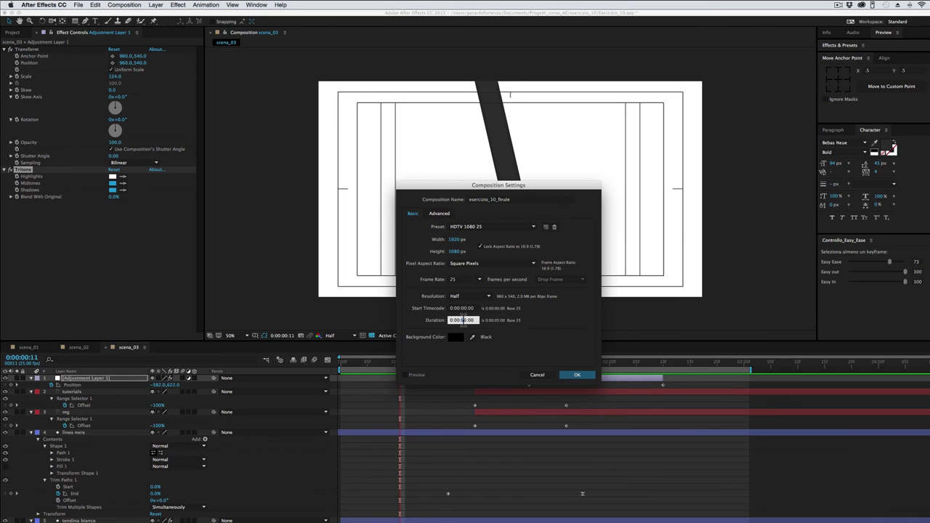
{"action": "type", "text": "1"}
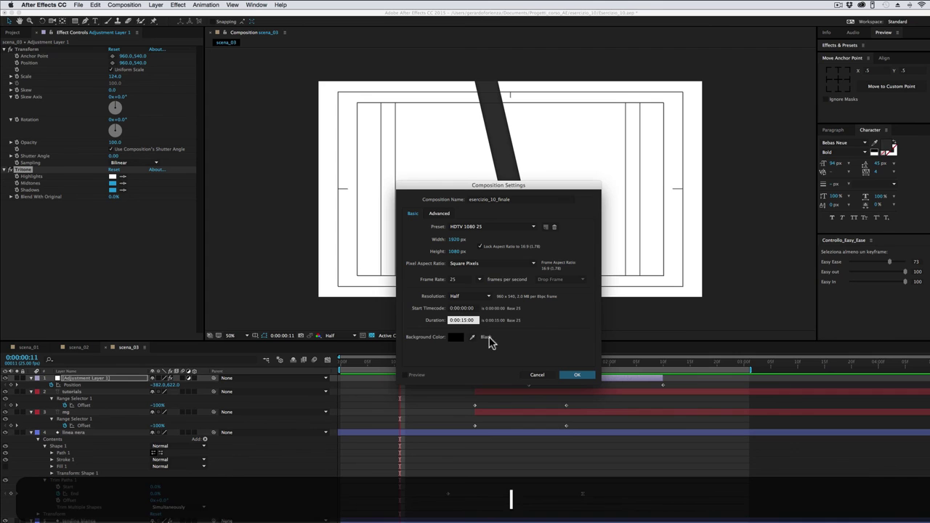
{"action": "left_click", "coordinate": [578, 376]}
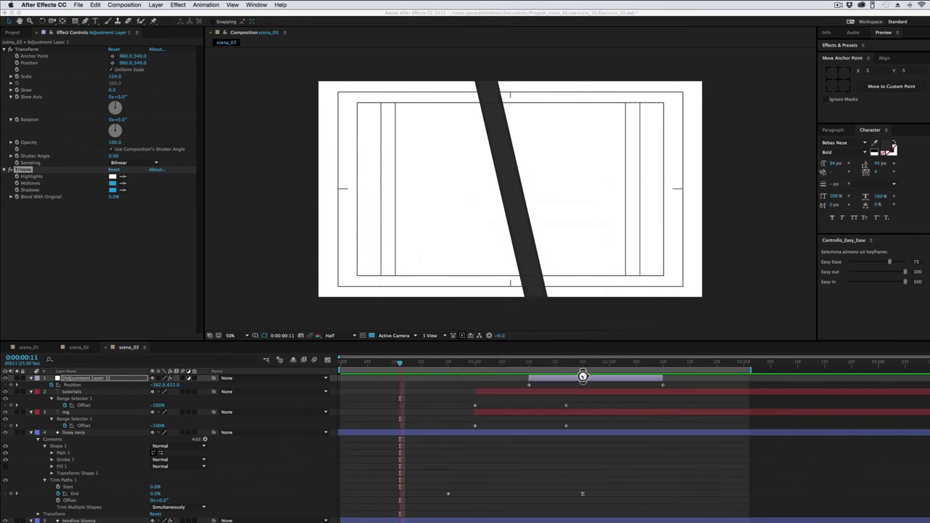
{"action": "left_click", "coordinate": [18, 32]}
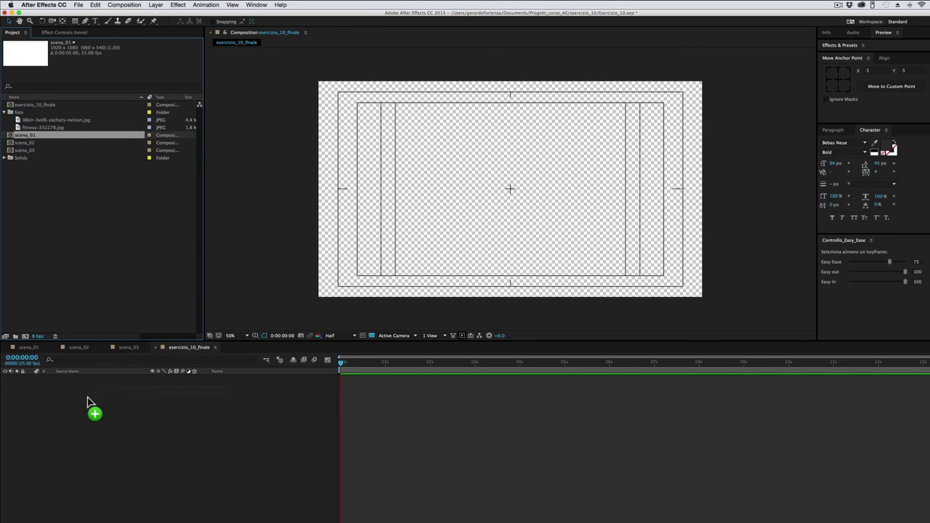
Step: Add scena_01, then scena_02 above it starting at 0:00:03:10, to esercizio_10_finale
{"action": "left_click_drag", "start_coordinate": [11, 139], "coordinate": [66, 407]}
{"action": "left_click_drag", "start_coordinate": [340, 363], "coordinate": [493, 365]}
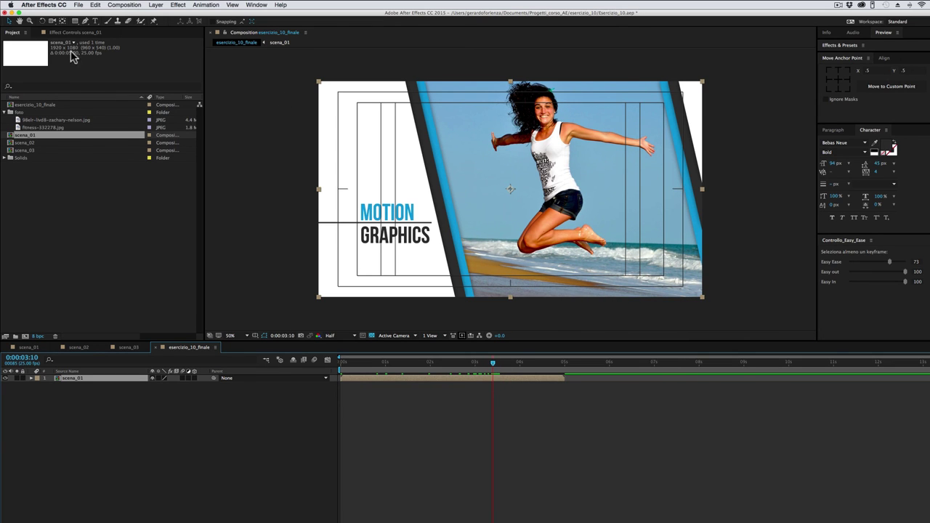
{"action": "left_click_drag", "start_coordinate": [15, 143], "coordinate": [65, 388]}
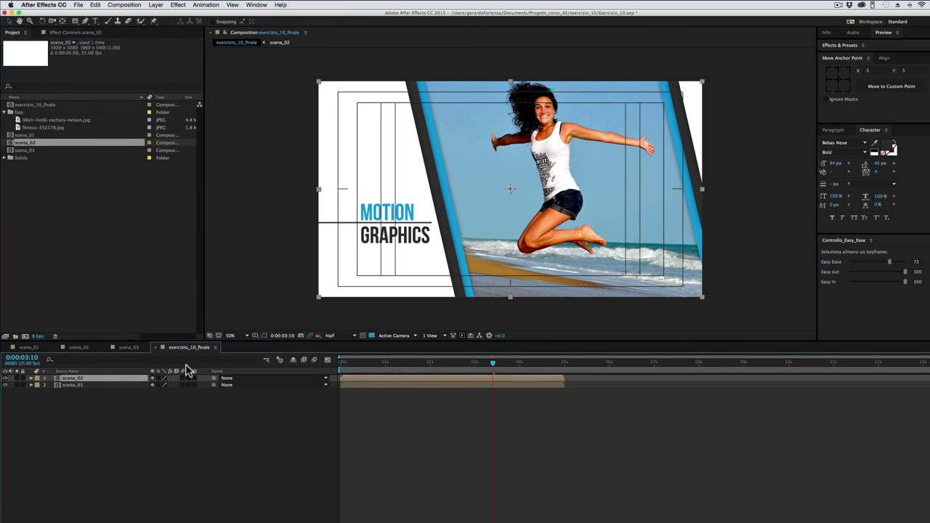
{"action": "mouse_move", "coordinate": [385, 380]}
{"action": "left_mouse_down"}
{"action": "mouse_move", "coordinate": [535, 379]}
{"action": "mouse_move", "coordinate": [486, 366]}
{"action": "mouse_move", "coordinate": [506, 367]}
{"action": "left_mouse_up"}
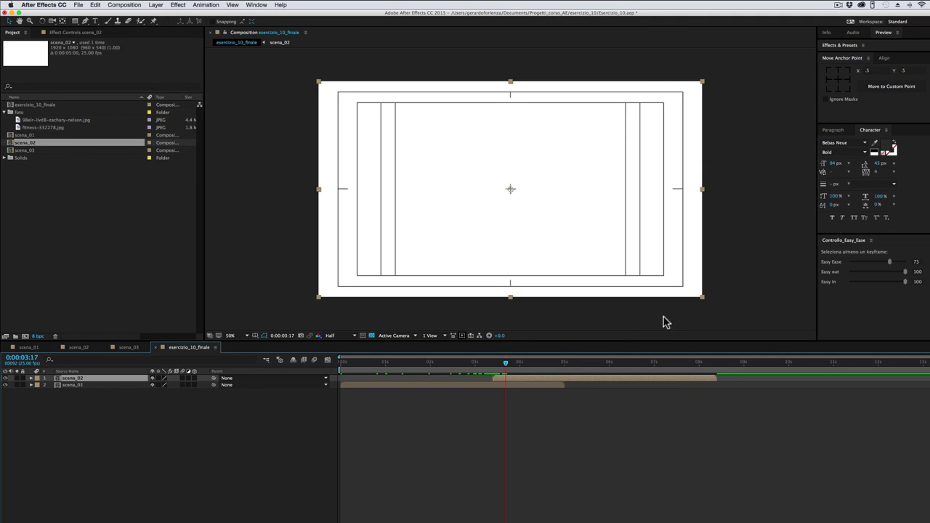
Step: Switch to QuickTime Player 7 and advance esercizio_10.mp4 to the diagonal scene transition
{"action": "key", "text": "super+Tab"}
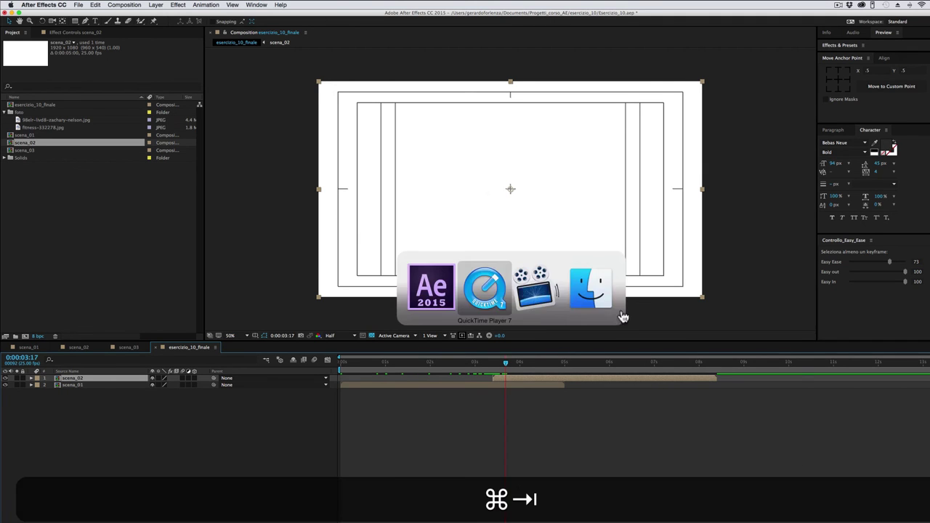
{"action": "mouse_move", "coordinate": [347, 437]}
{"action": "left_mouse_down"}
{"action": "mouse_move", "coordinate": [408, 436]}
{"action": "mouse_move", "coordinate": [401, 431]}
{"action": "left_mouse_up"}
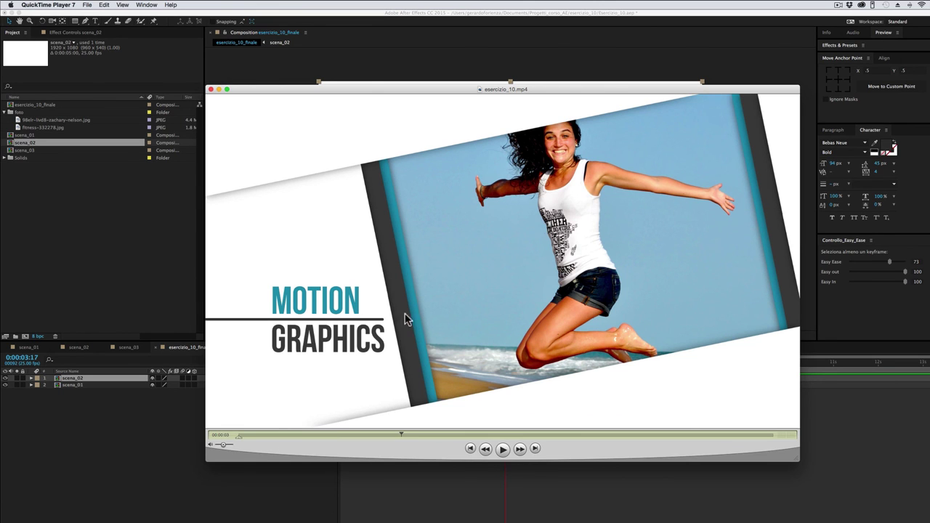
Step: Apply CC Jaws to scena_02 with Completion 26% and Height 0%
{"action": "left_click", "coordinate": [452, 510]}
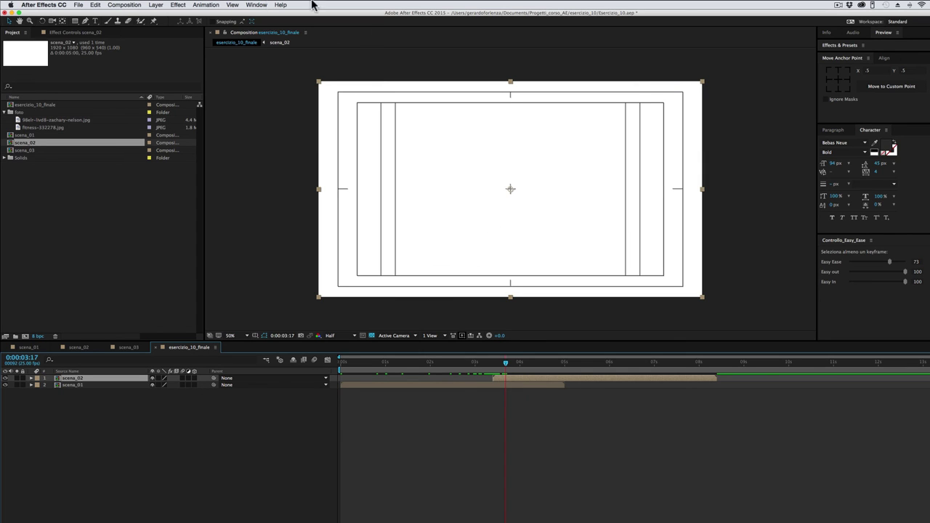
{"action": "left_click", "coordinate": [178, 6]}
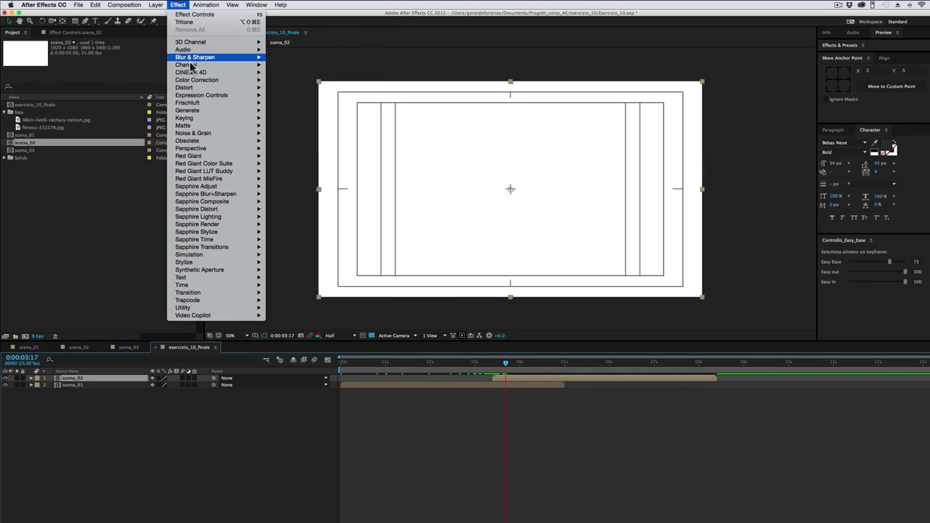
{"action": "mouse_move", "coordinate": [225, 293]}
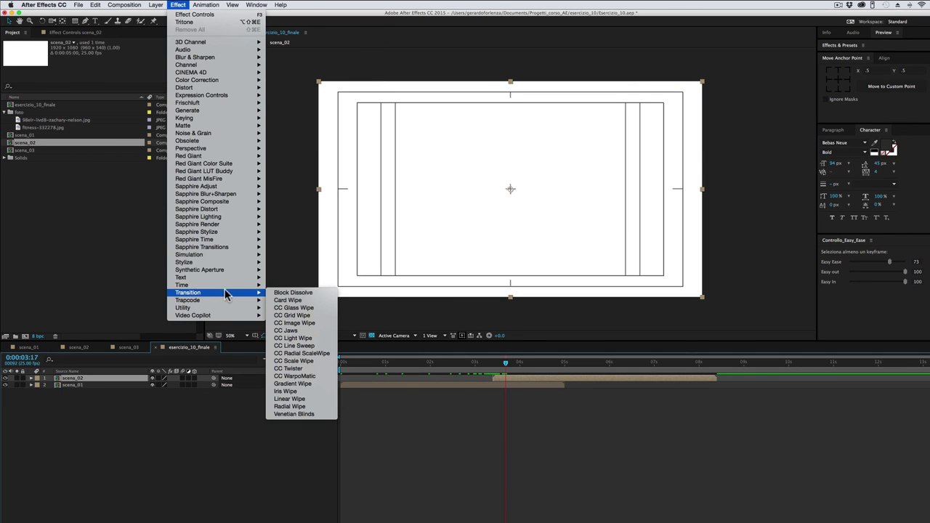
{"action": "left_click", "coordinate": [286, 330]}
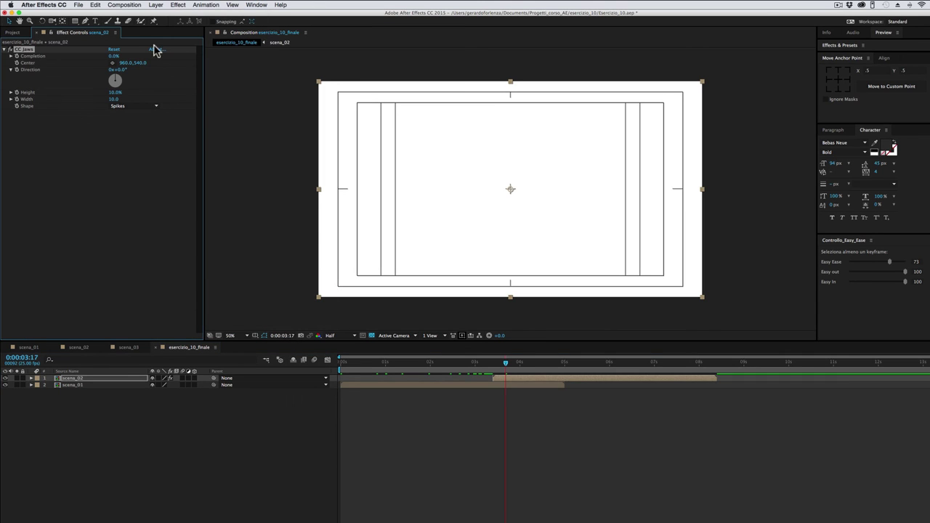
{"action": "left_click_drag", "start_coordinate": [115, 56], "coordinate": [124, 55]}
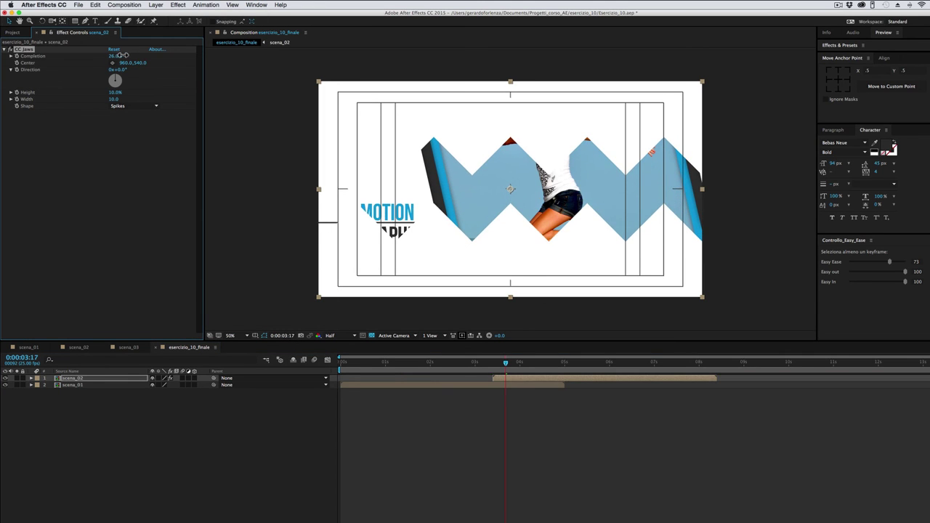
{"action": "left_click_drag", "start_coordinate": [114, 93], "coordinate": [107, 92]}
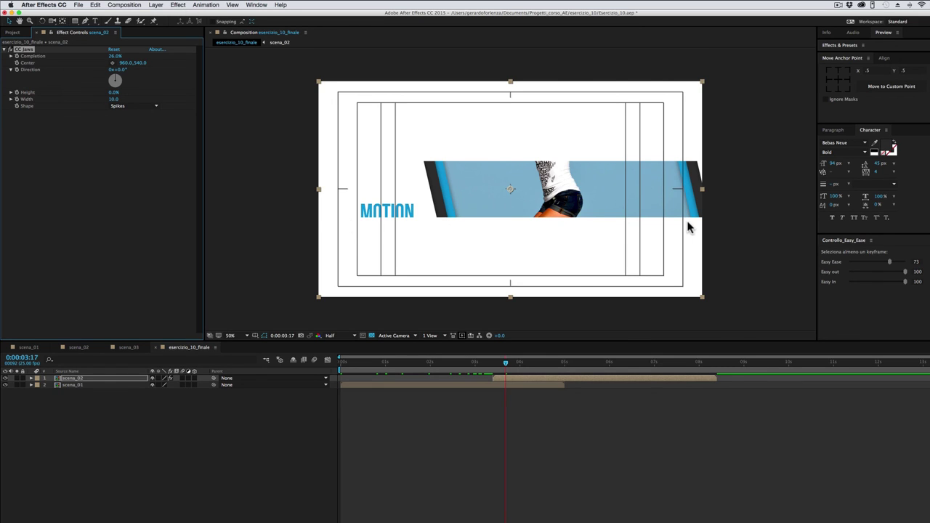
Step: Add a Drop Shadow to scena_02 with Distance 0 and Softness 74, and set CC Jaws to −13° at 100% Completion
{"action": "left_click", "coordinate": [181, 7]}
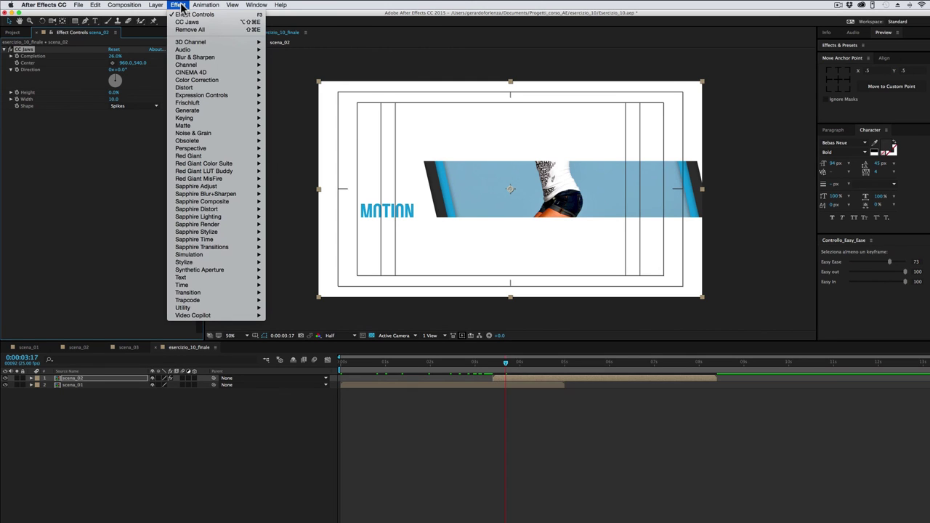
{"action": "mouse_move", "coordinate": [205, 149]}
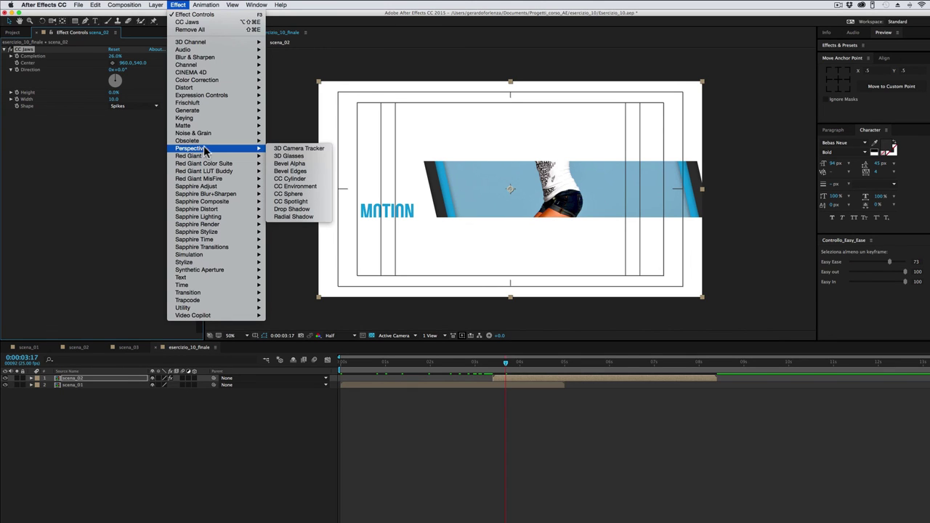
{"action": "left_click", "coordinate": [317, 211]}
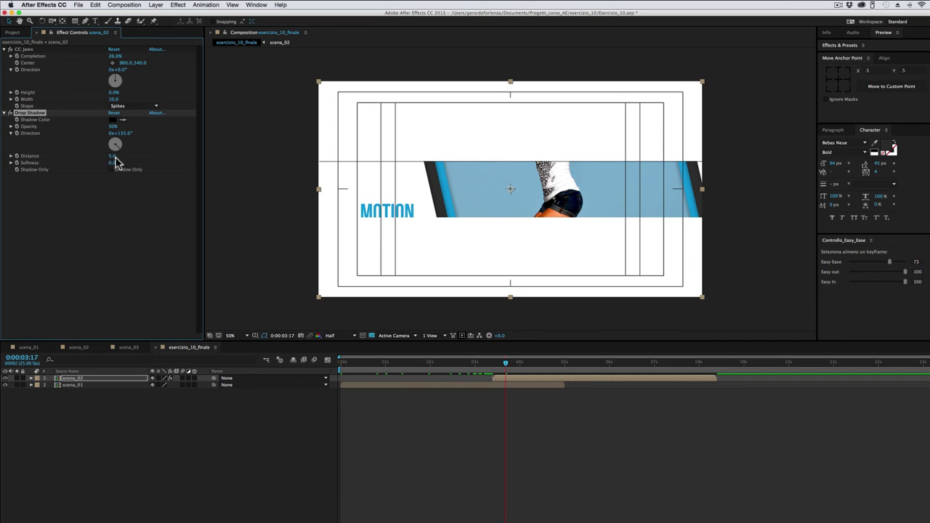
{"action": "mouse_move", "coordinate": [110, 156]}
{"action": "left_mouse_down"}
{"action": "mouse_move", "coordinate": [98, 155]}
{"action": "mouse_move", "coordinate": [209, 169]}
{"action": "left_mouse_up"}
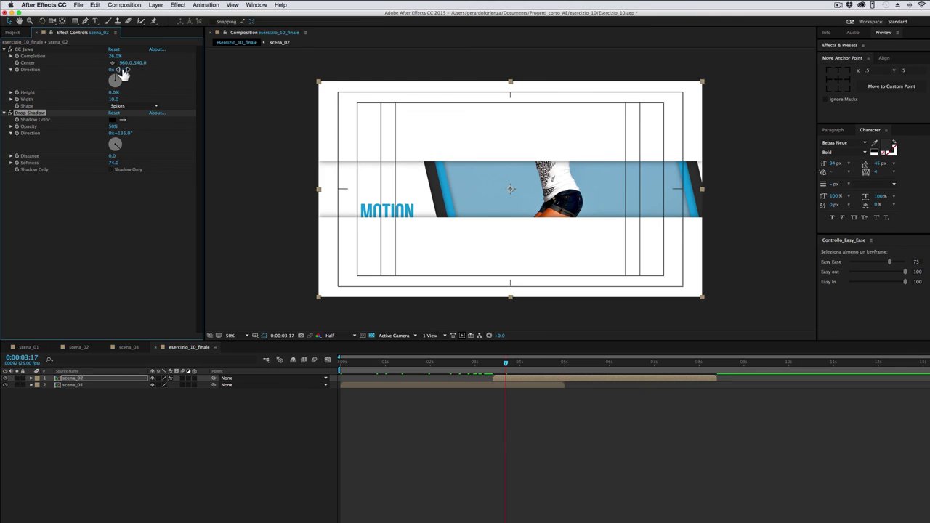
{"action": "left_click_drag", "start_coordinate": [120, 69], "coordinate": [118, 70]}
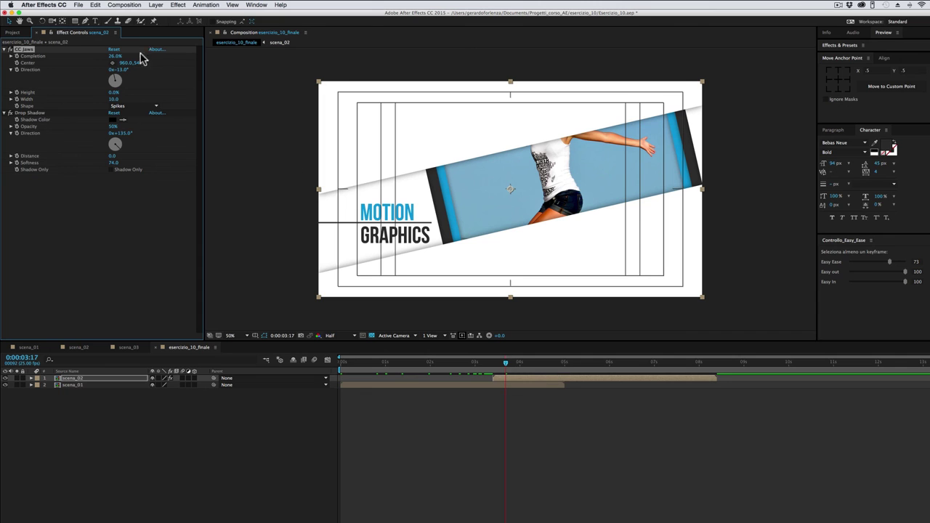
{"action": "mouse_move", "coordinate": [116, 58]}
{"action": "left_mouse_down"}
{"action": "mouse_move", "coordinate": [149, 51]}
{"action": "mouse_move", "coordinate": [107, 56]}
{"action": "mouse_move", "coordinate": [149, 52]}
{"action": "left_mouse_up"}
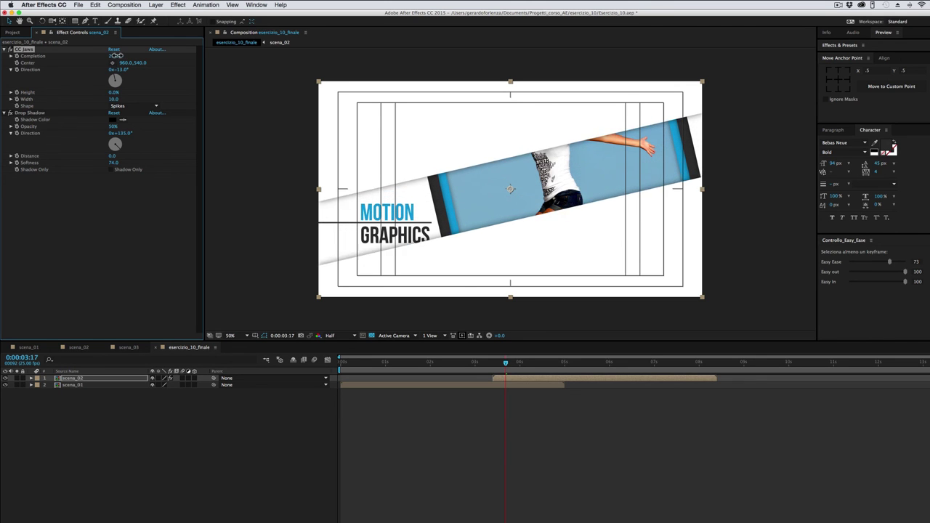
Step: Keyframe scena_02's CC Jaws Completion down to 0% at 0:00:04:11
{"action": "left_click", "coordinate": [510, 362]}
{"action": "left_click", "coordinate": [508, 362], "text": "shift"}
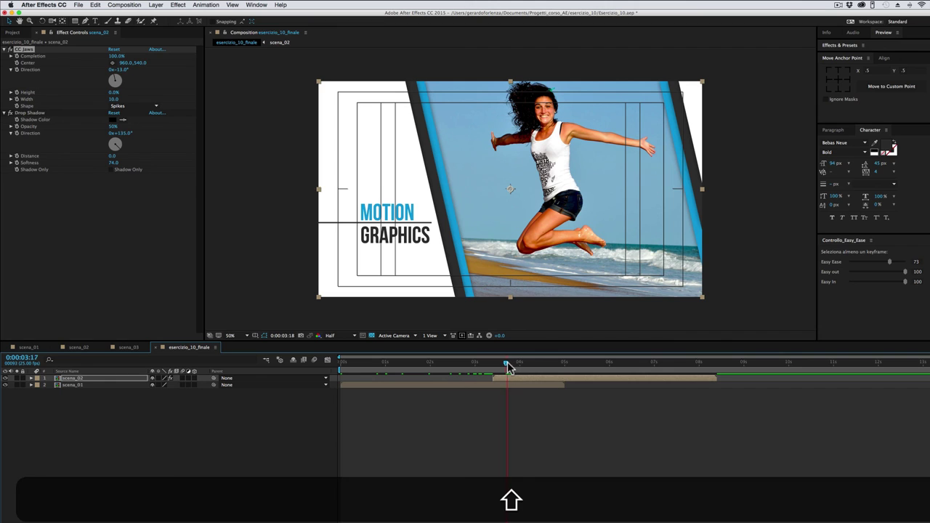
{"action": "left_click", "coordinate": [499, 364], "text": "shift"}
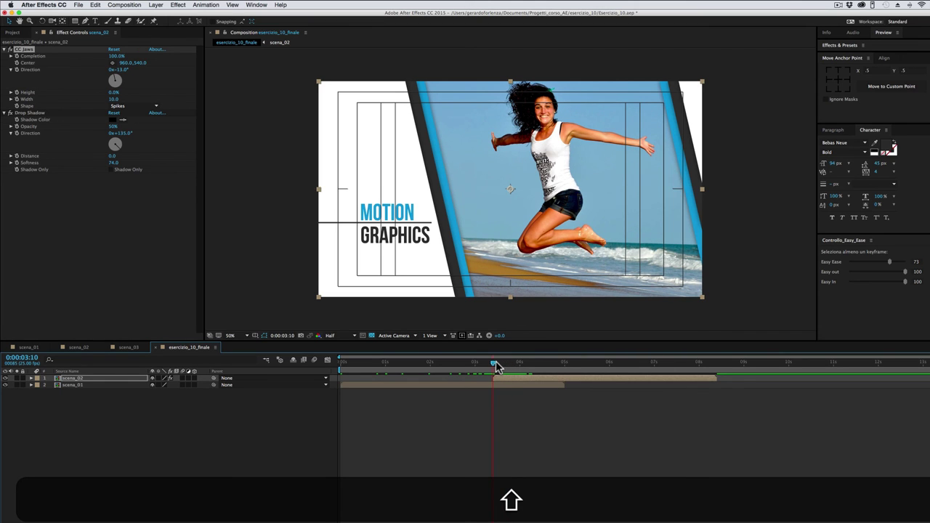
{"action": "left_click", "coordinate": [38, 57]}
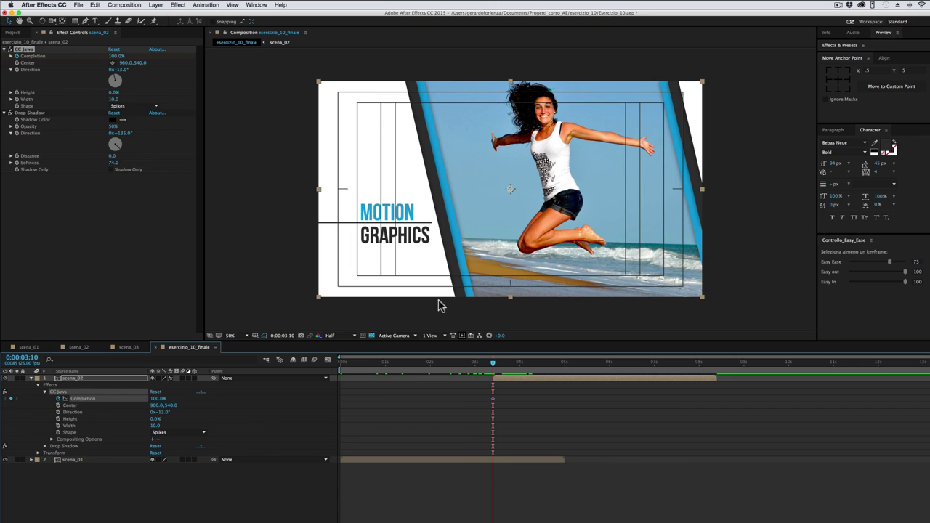
{"action": "left_click_drag", "start_coordinate": [494, 362], "coordinate": [537, 369]}
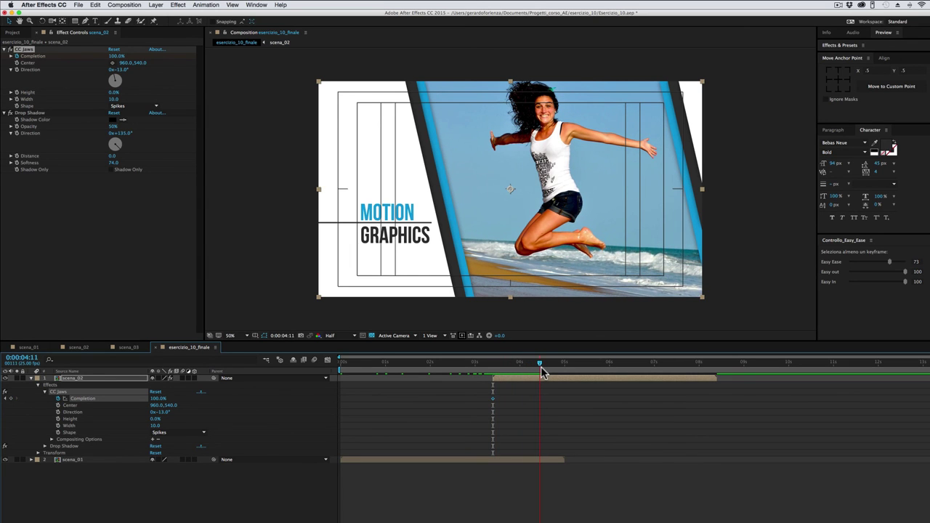
{"action": "left_click_drag", "start_coordinate": [156, 398], "coordinate": [116, 405]}
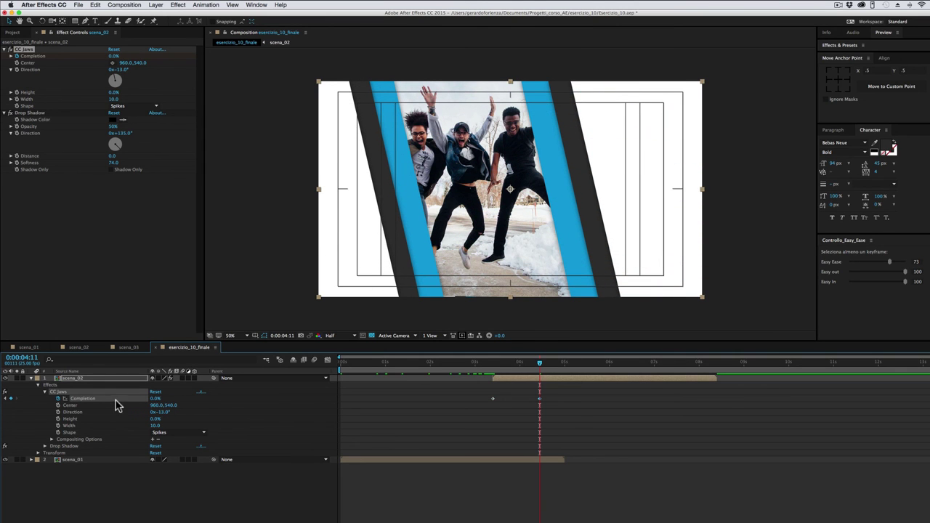
Step: Ease both Completion keyframes with an Easy Ease value of 54
{"action": "left_click_drag", "start_coordinate": [547, 394], "coordinate": [479, 403]}
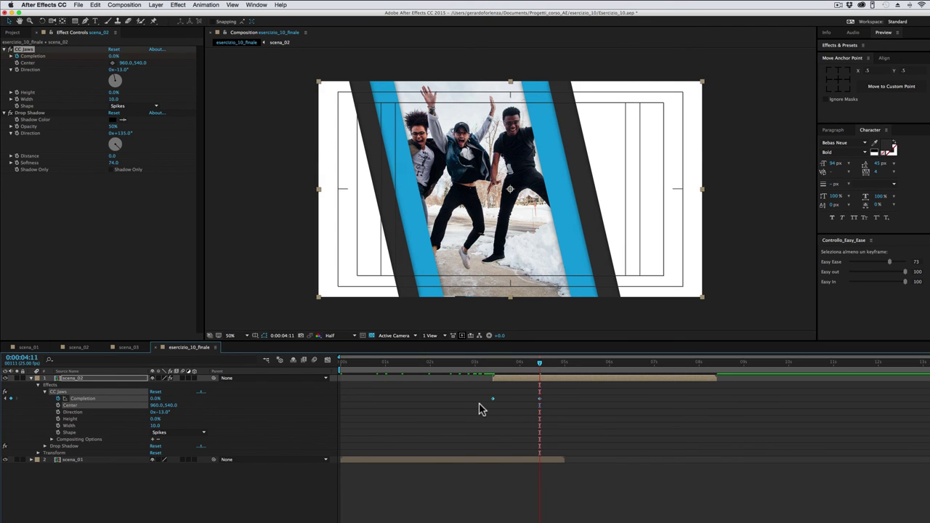
{"action": "left_click", "coordinate": [882, 263]}
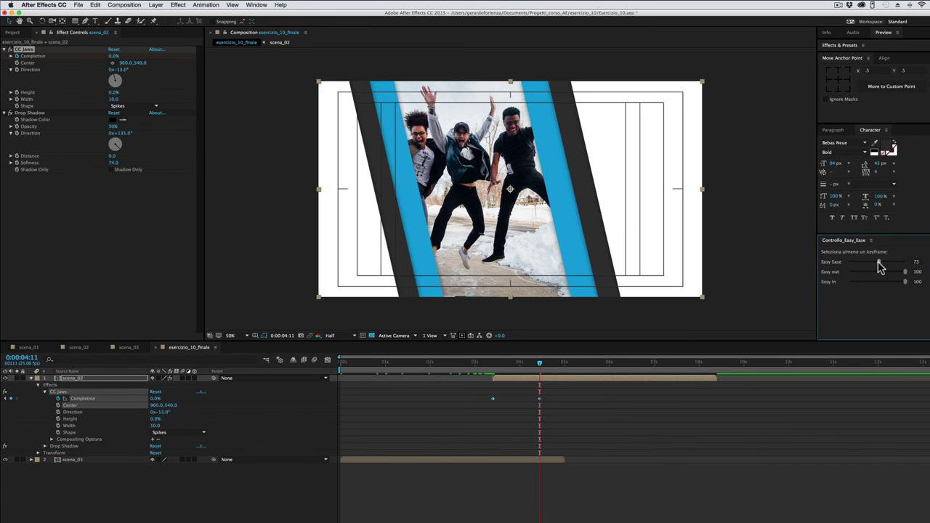
{"action": "left_click_drag", "start_coordinate": [882, 265], "coordinate": [883, 266]}
Step: Set the work area to run from 0:00:02:24 to 0:00:05:01
{"action": "left_click", "coordinate": [474, 364]}
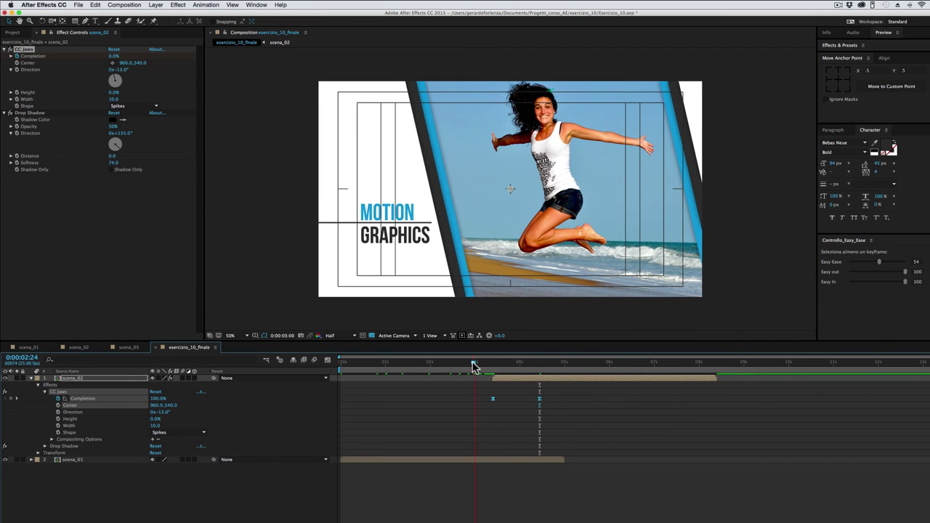
{"action": "key", "text": "b"}
{"action": "left_click_drag", "start_coordinate": [474, 364], "coordinate": [567, 367]}
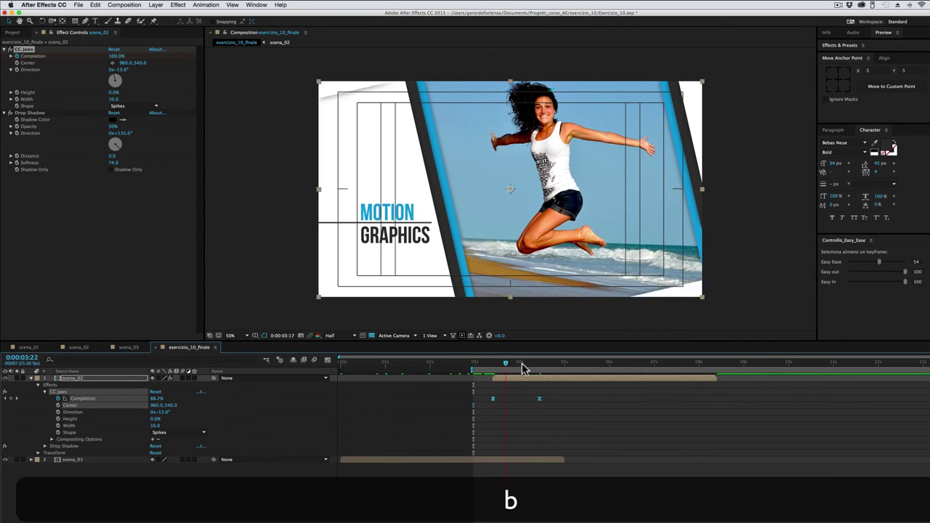
{"action": "key", "text": "n"}
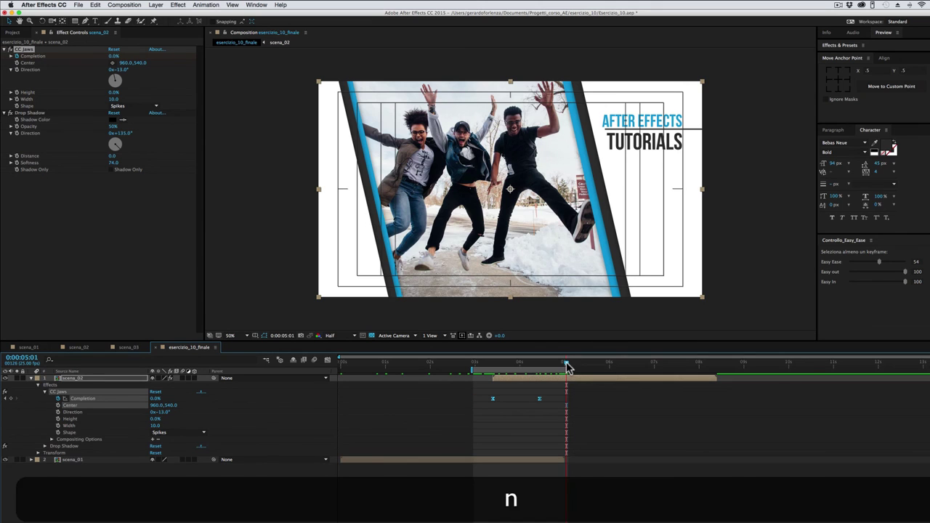
Step: Preview the jaws transition, then drag scena_03 from the Project panel into the final composition
{"action": "key", "text": "space"}
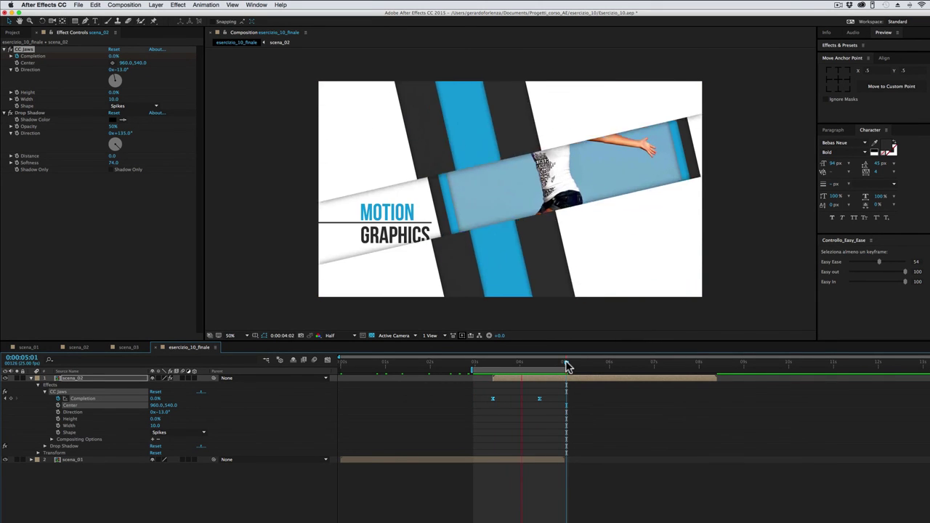
{"action": "left_click", "coordinate": [507, 363]}
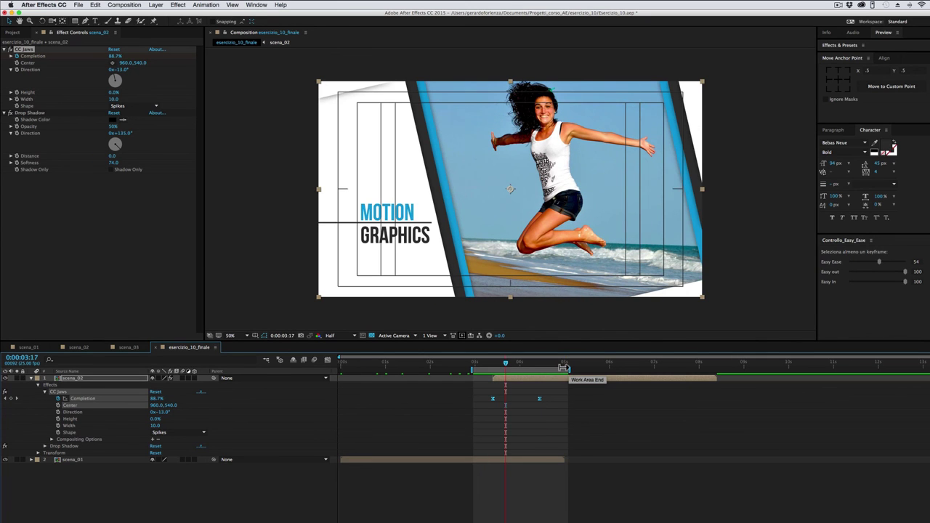
{"action": "left_click_drag", "start_coordinate": [503, 365], "coordinate": [561, 365]}
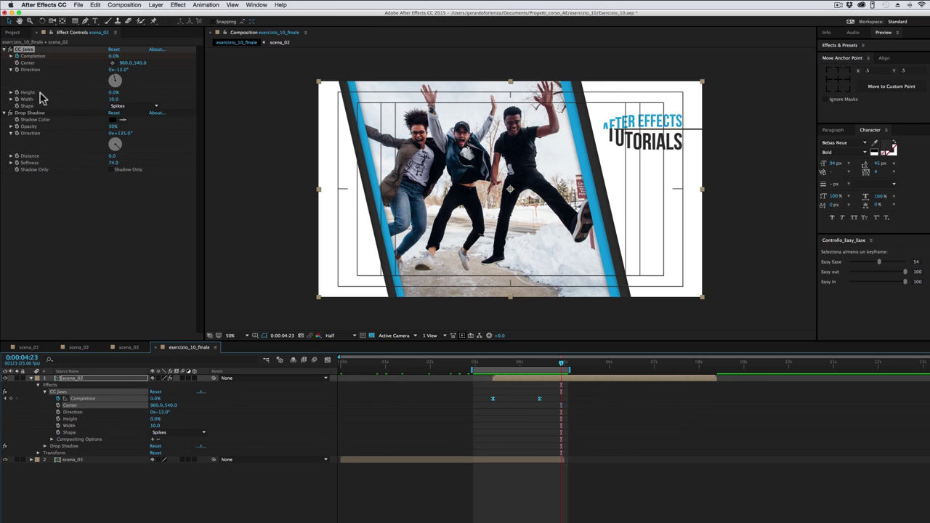
{"action": "left_click", "coordinate": [22, 32]}
{"action": "left_click_drag", "start_coordinate": [15, 150], "coordinate": [37, 378]}
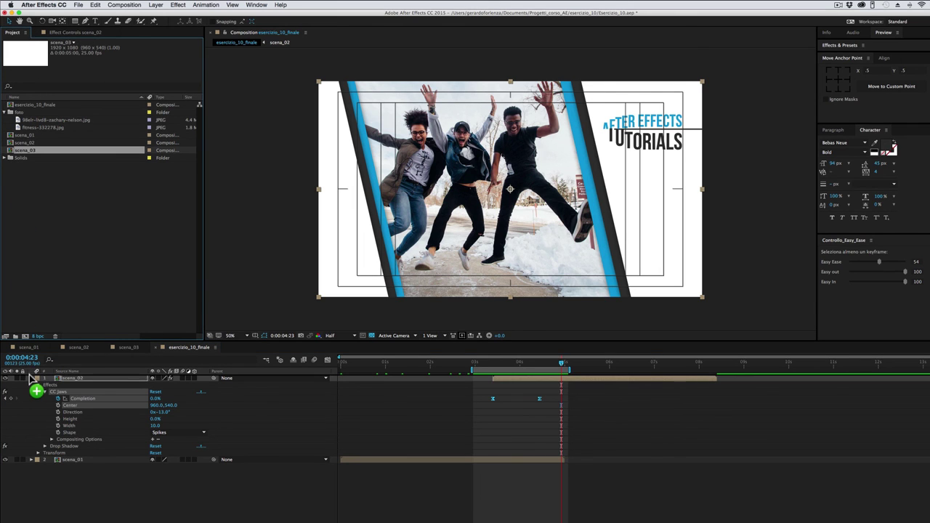
Step: Slide the scena_03 layer so it begins at 0:00:07:02, near scena_02's end
{"action": "left_click_drag", "start_coordinate": [649, 361], "coordinate": [658, 363]}
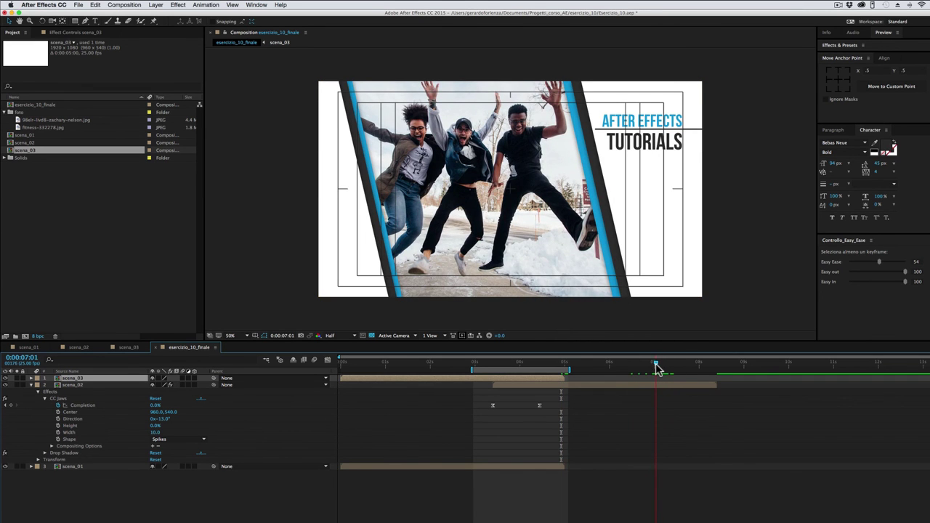
{"action": "left_click_drag", "start_coordinate": [396, 379], "coordinate": [713, 381]}
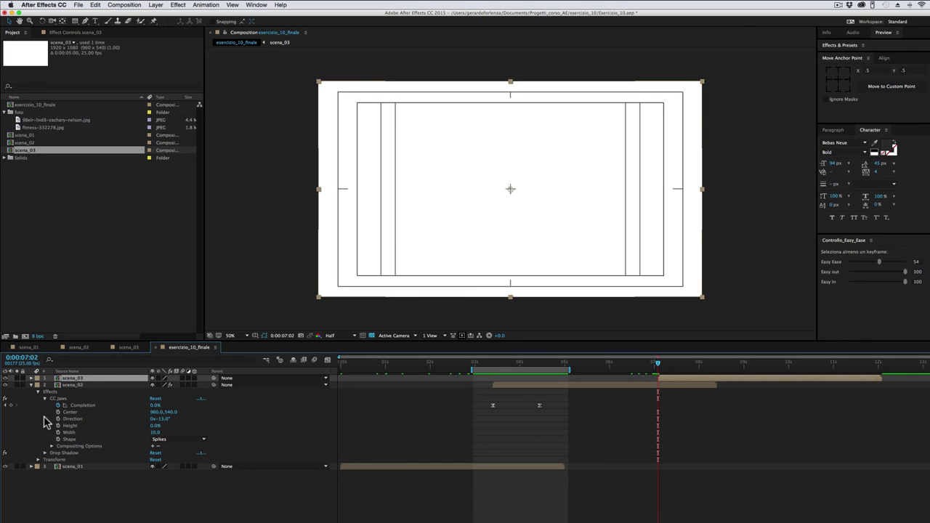
Step: Copy scena_02's CC Jaws and Drop Shadow effects
{"action": "left_click", "coordinate": [84, 385]}
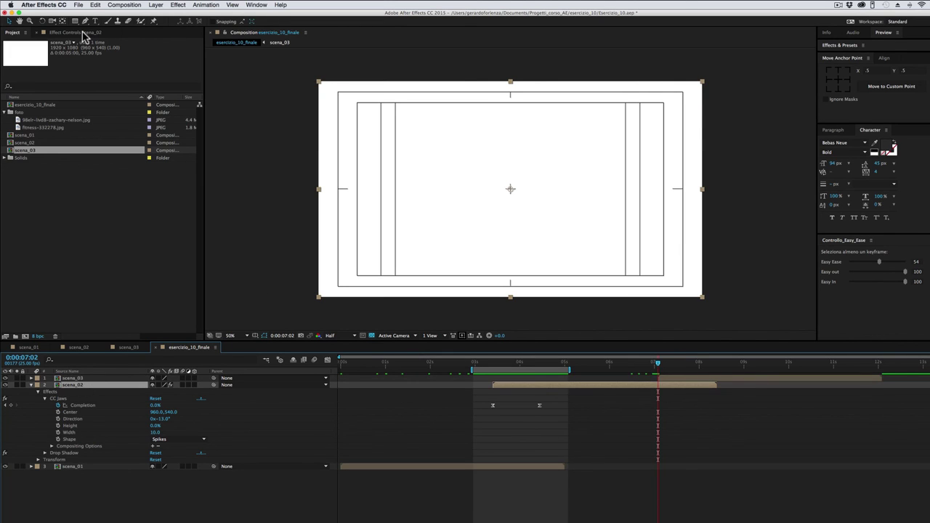
{"action": "left_click", "coordinate": [82, 33]}
{"action": "left_click", "coordinate": [29, 49]}
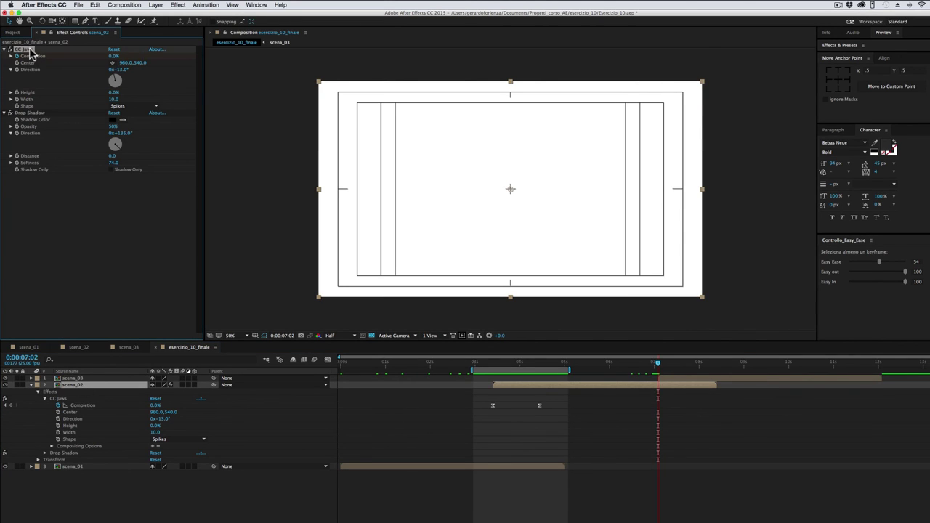
{"action": "left_click", "coordinate": [34, 114], "text": "shift"}
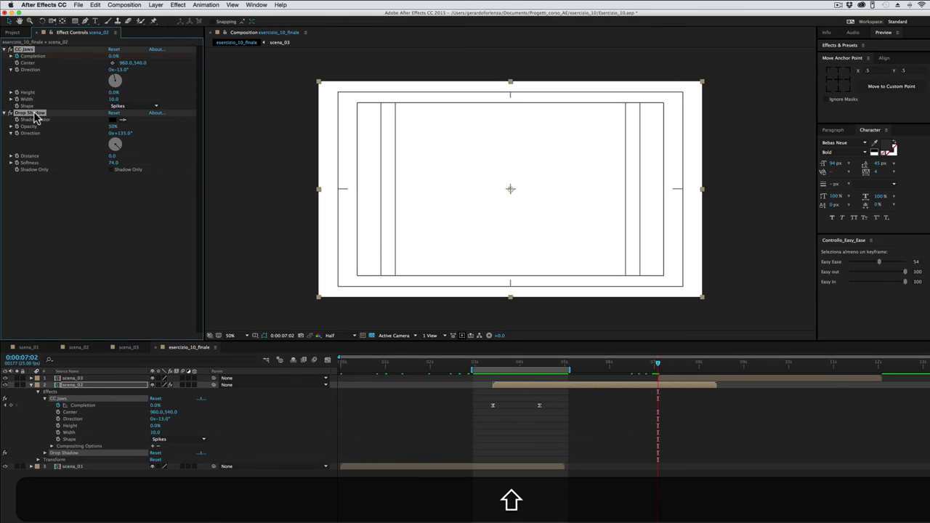
{"action": "key", "text": "super+c"}
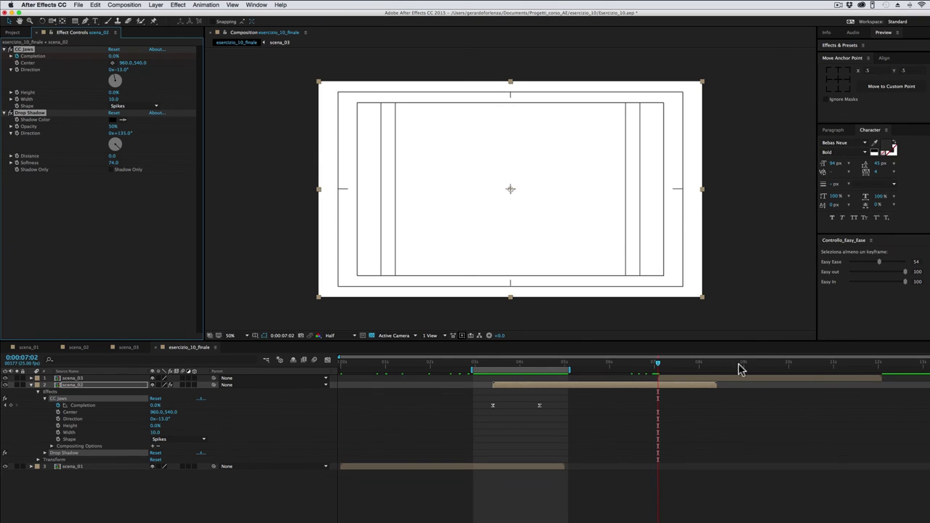
Step: Paste the CC Jaws and Drop Shadow effects onto scena_03 at 0:00:07:02
{"action": "left_click_drag", "start_coordinate": [659, 363], "coordinate": [659, 363]}
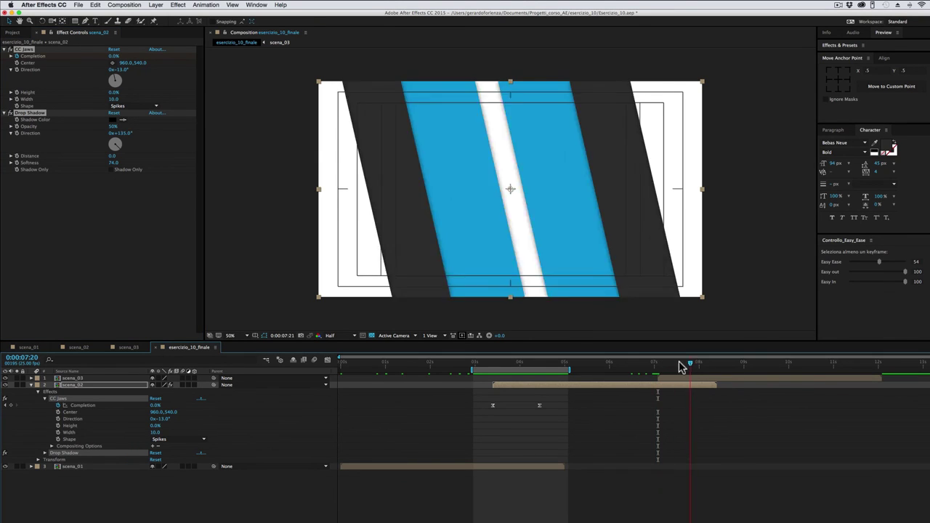
{"action": "left_click", "coordinate": [669, 380]}
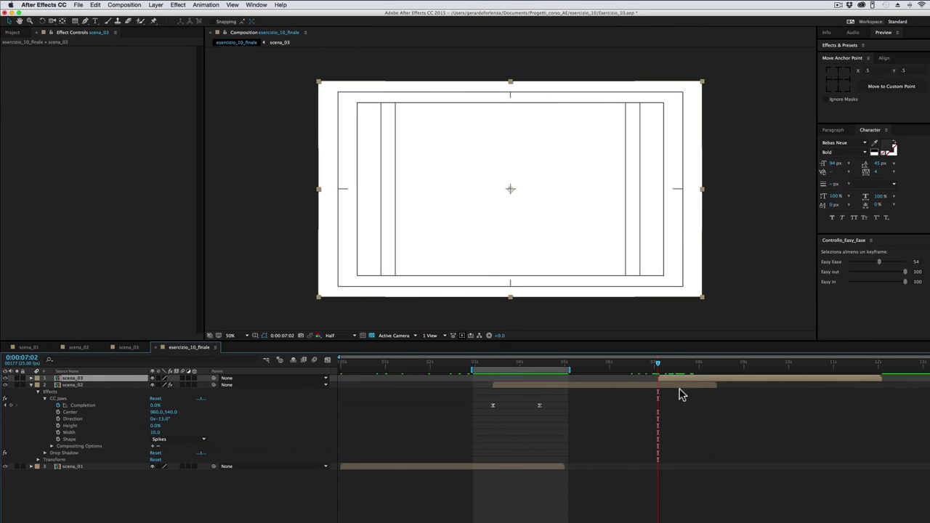
{"action": "key", "text": "super"}
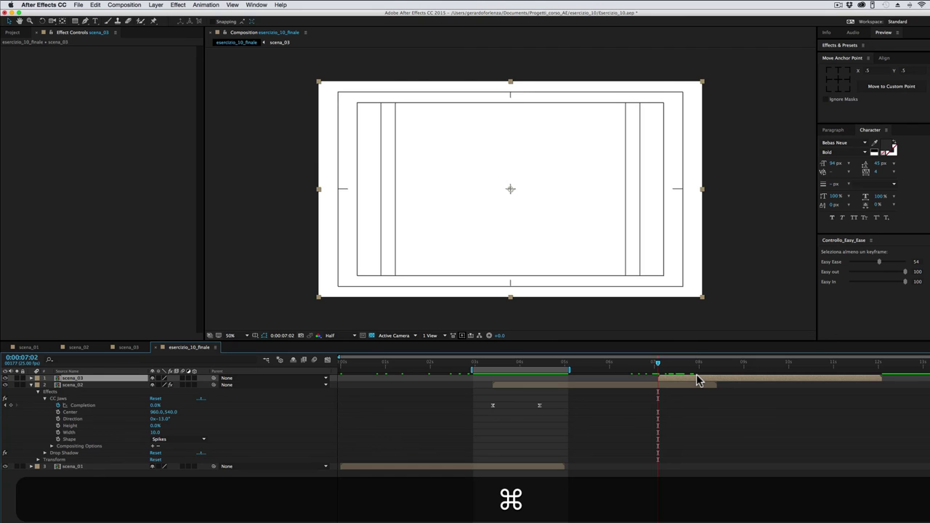
{"action": "key", "text": "super+v"}
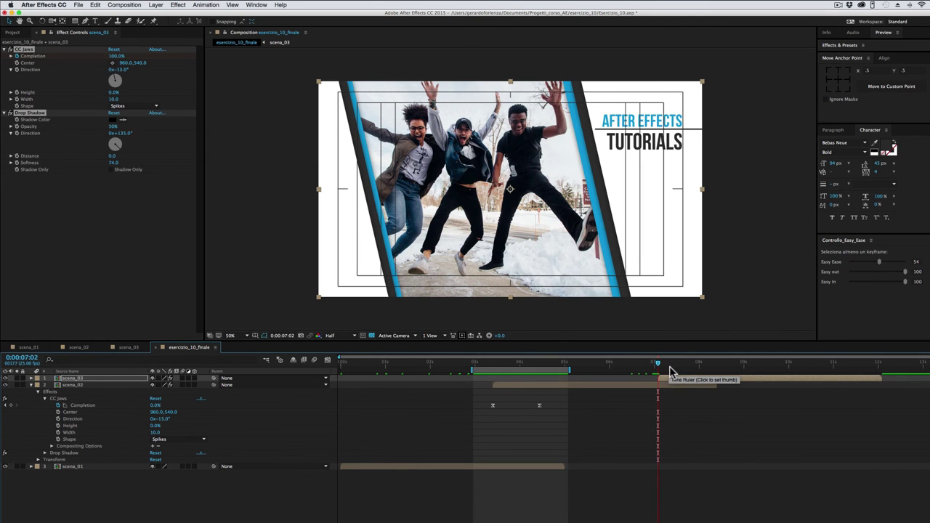
Step: Preview scena_03's jaws transition up to the MG TUTORIALS frame
{"action": "left_click_drag", "start_coordinate": [527, 372], "coordinate": [687, 371]}
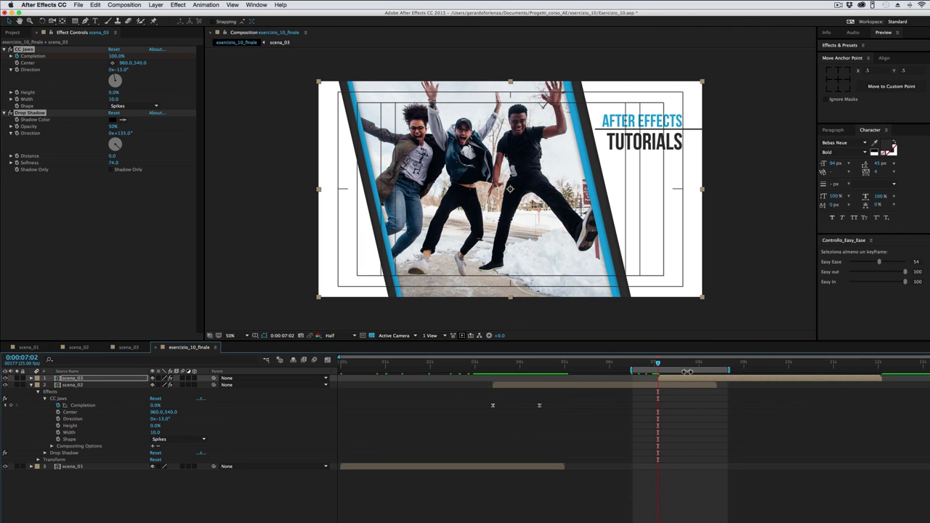
{"action": "key", "text": "u"}
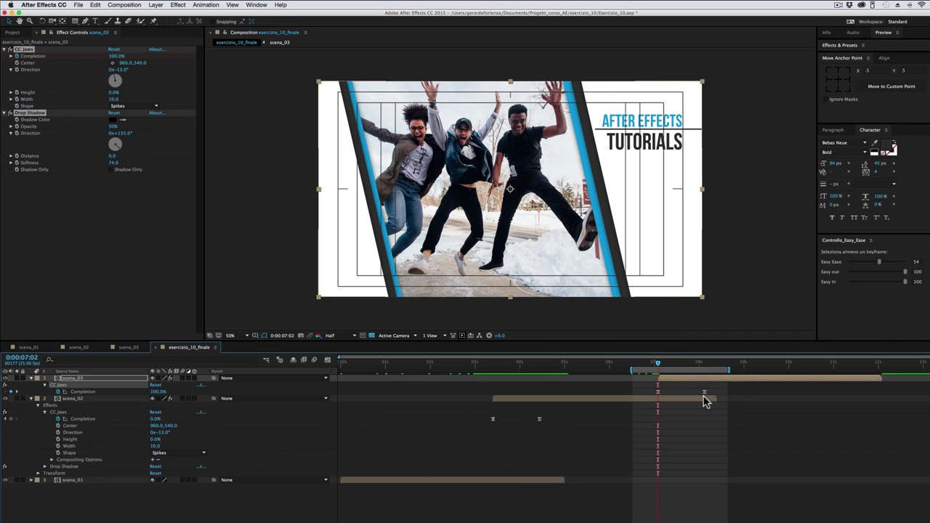
{"action": "mouse_move", "coordinate": [656, 390]}
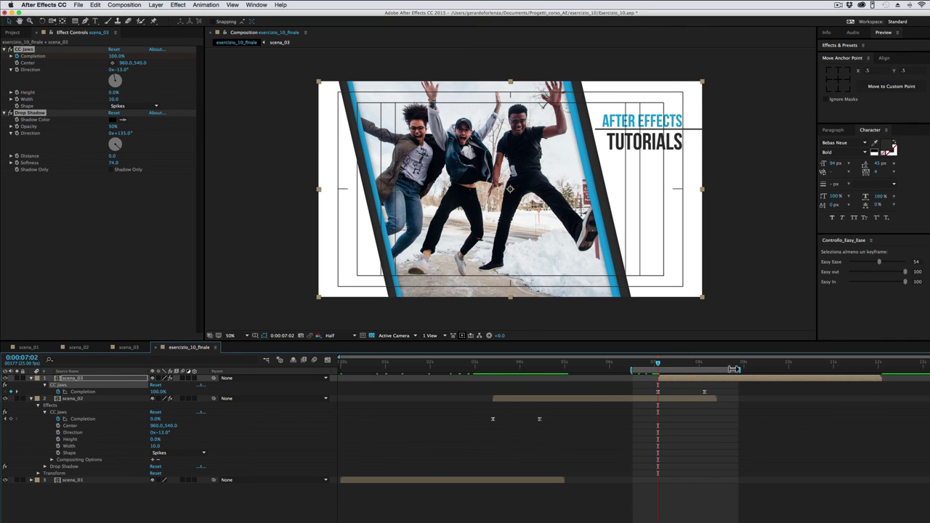
{"action": "key", "text": "space"}
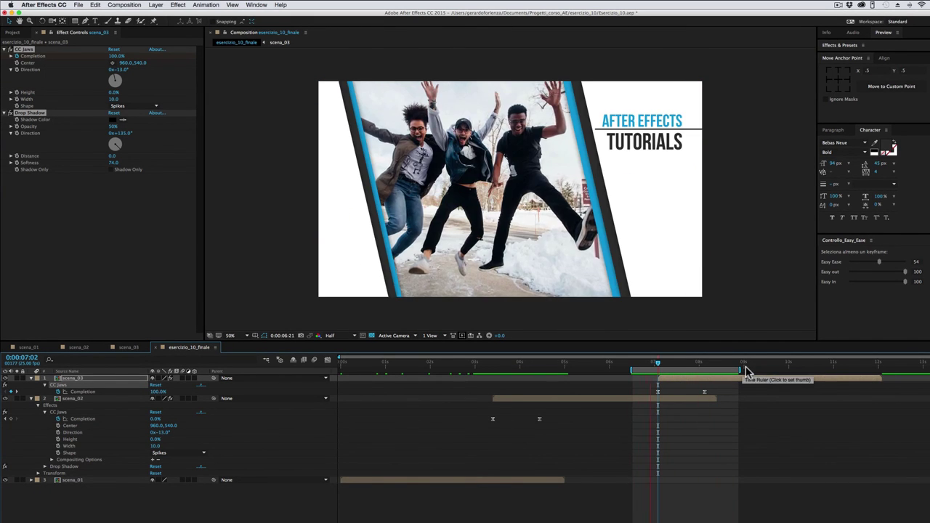
{"action": "left_click", "coordinate": [783, 363]}
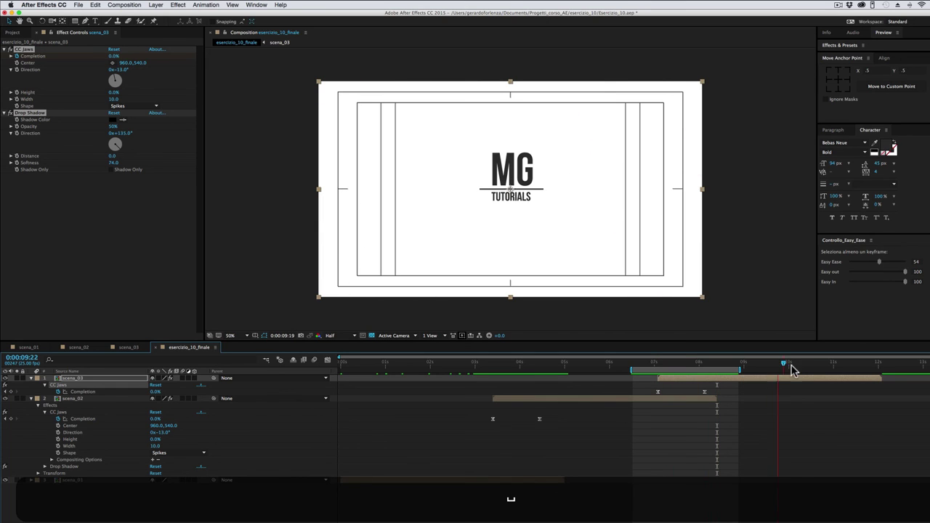
Step: Set the work area from the start to 0:00:10:23 and play the whole sequence
{"action": "left_click", "coordinate": [820, 366]}
{"action": "key", "text": "n"}
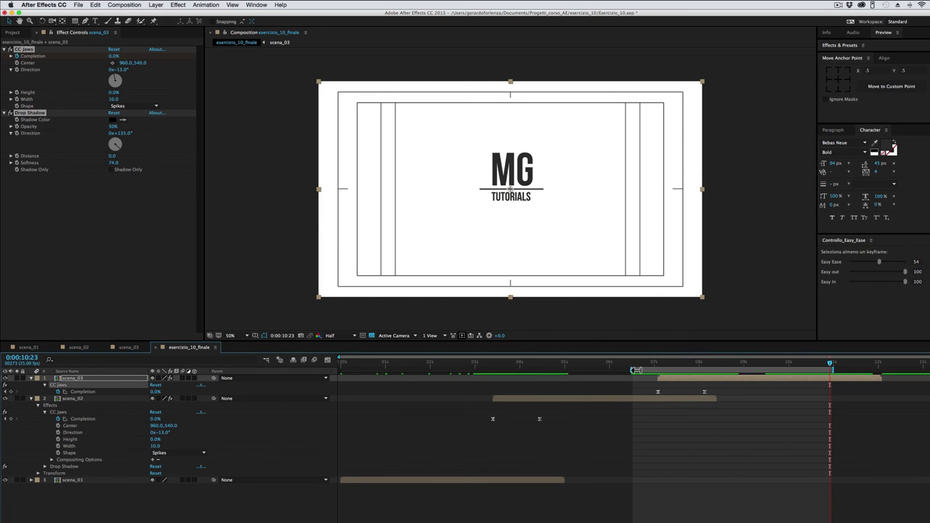
{"action": "left_click_drag", "start_coordinate": [630, 371], "coordinate": [308, 360]}
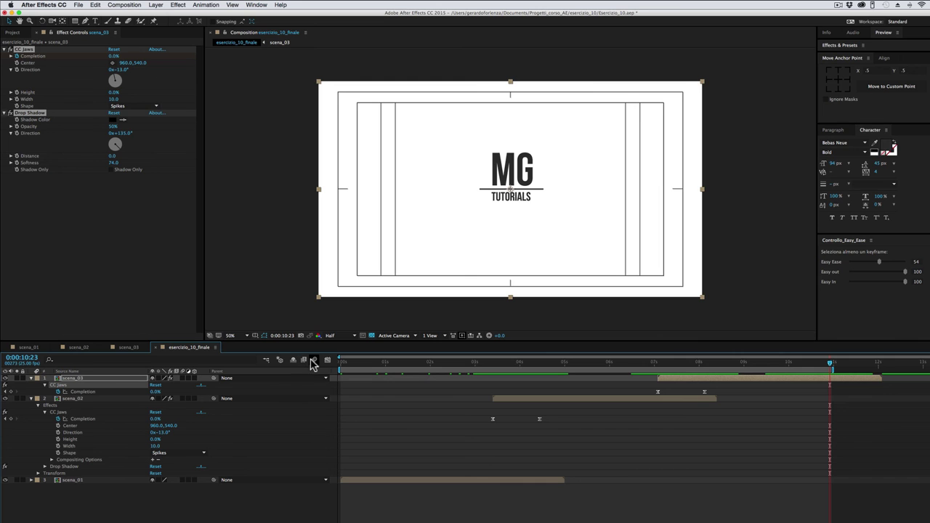
{"action": "key", "text": "space"}
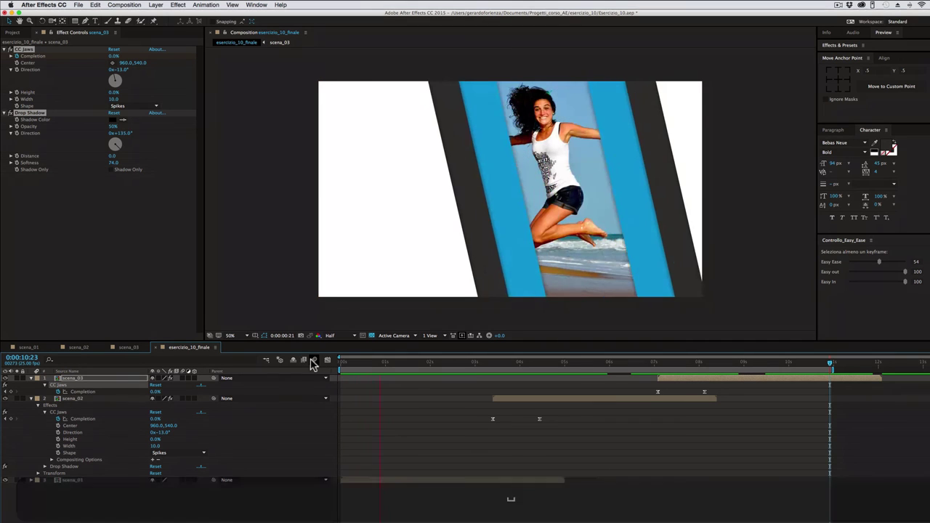